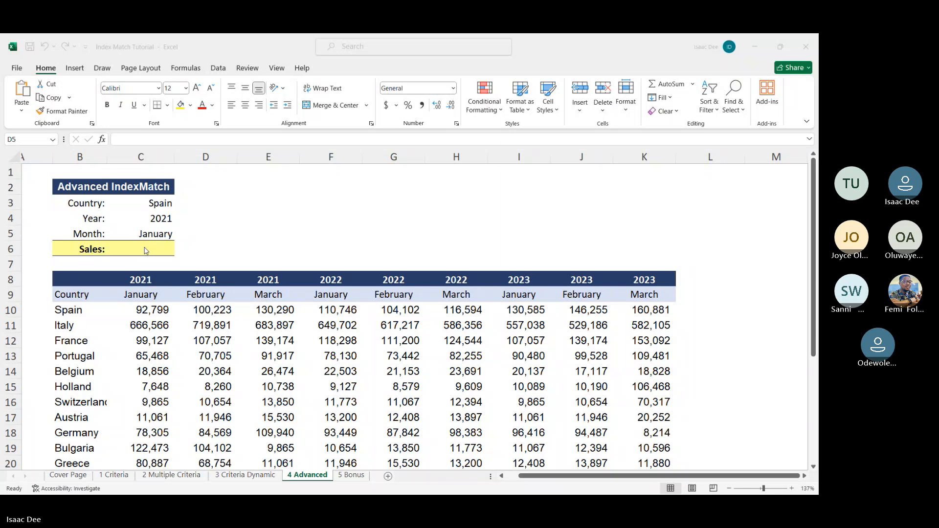
Step: Start an INDEX formula in the Sales cell C6 with the sales figures C10:K29 as its array
left_click(144, 248)
left_click(144, 248)
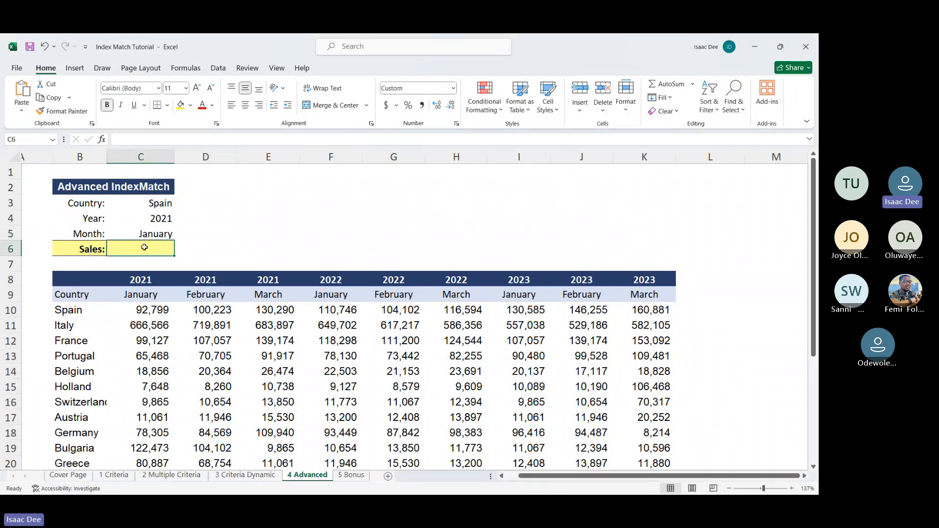
type("=")
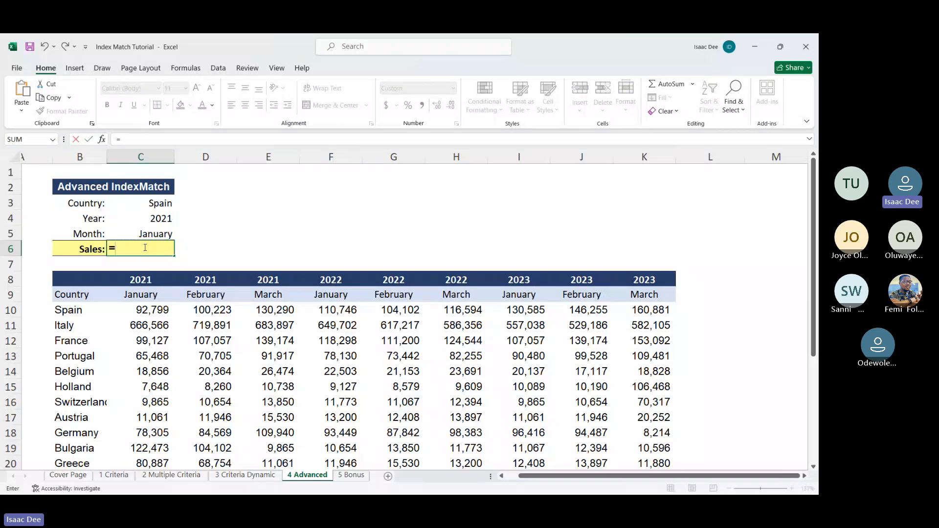
type("index")
key("Tab")
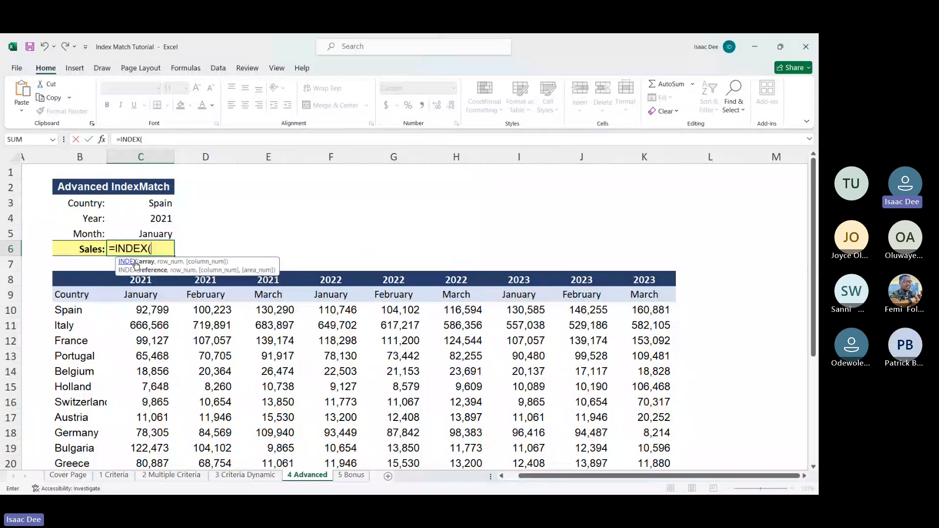
left_click_drag(147, 310, 638, 435)
scroll(638, 435, "up", 4)
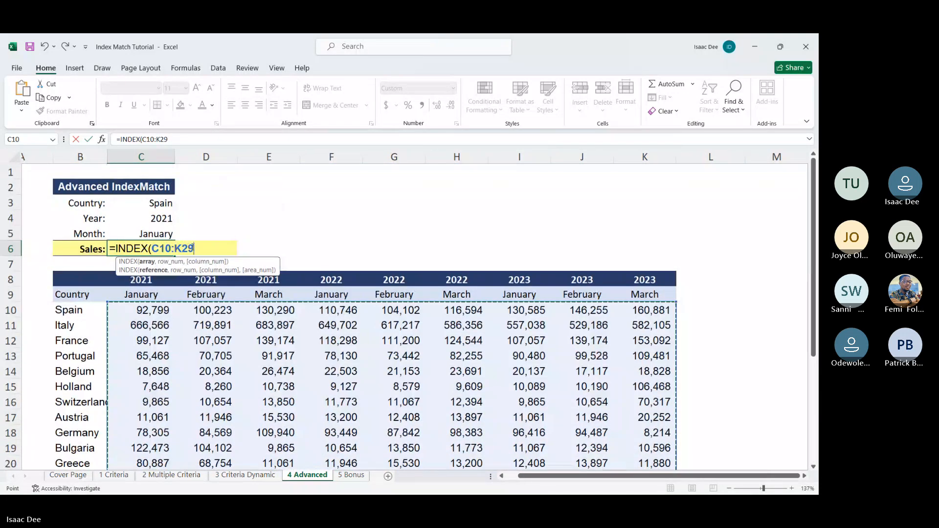
type(",")
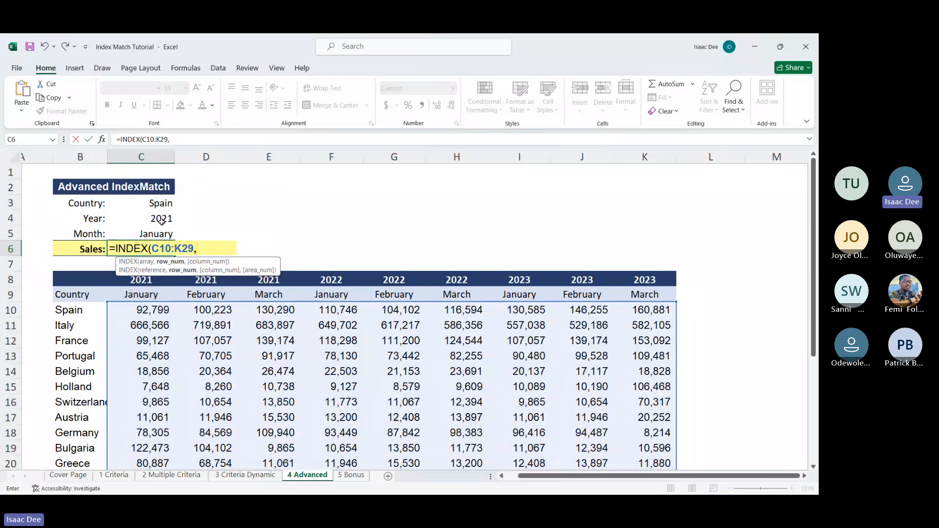
Step: Add a MATCH as the row number that looks up country C3 in B10:B29 with an exact match
type("matc")
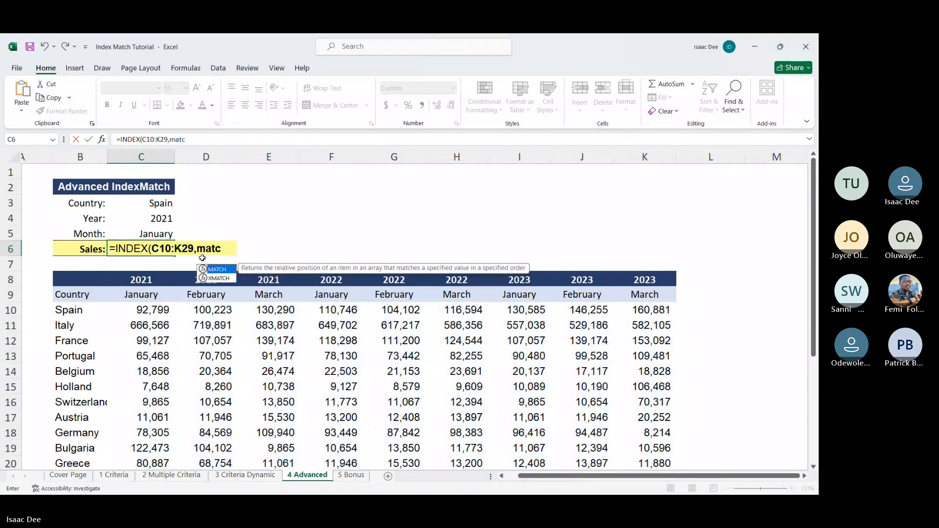
key("Tab")
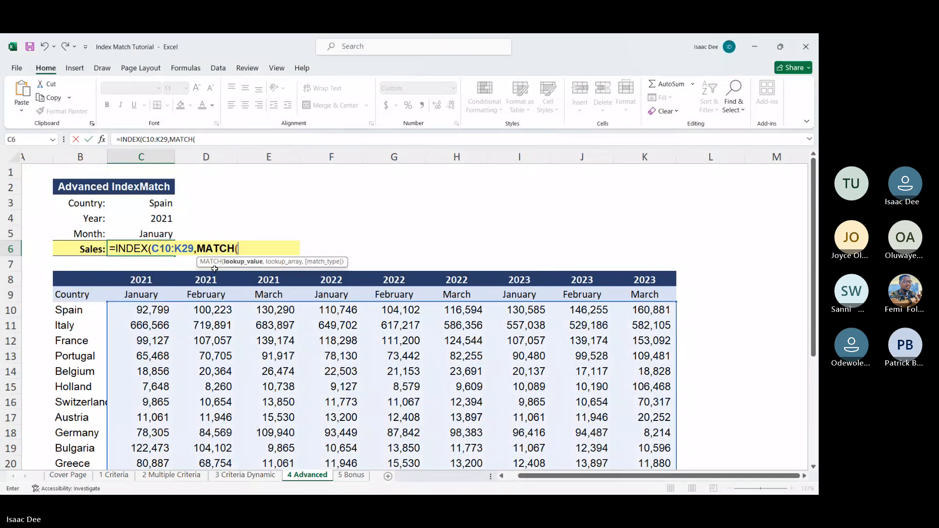
left_click(155, 203)
type(",")
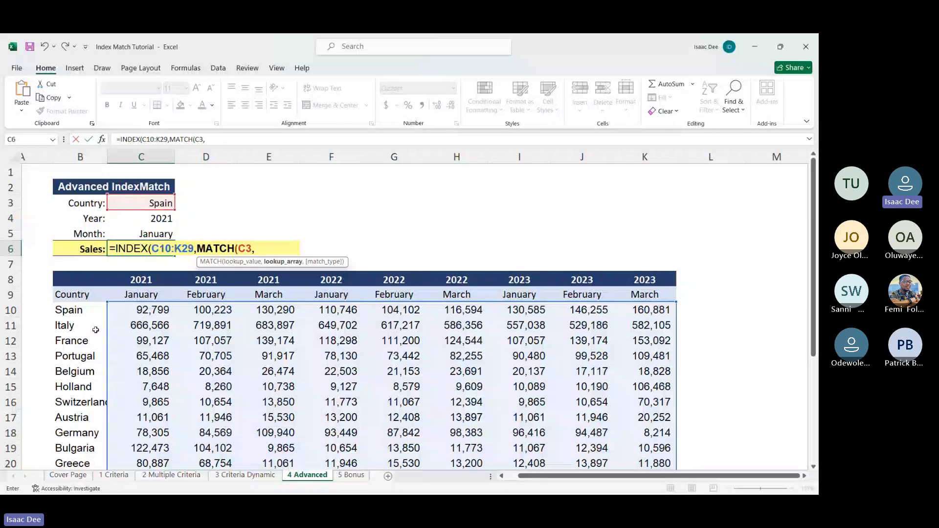
left_click(72, 312)
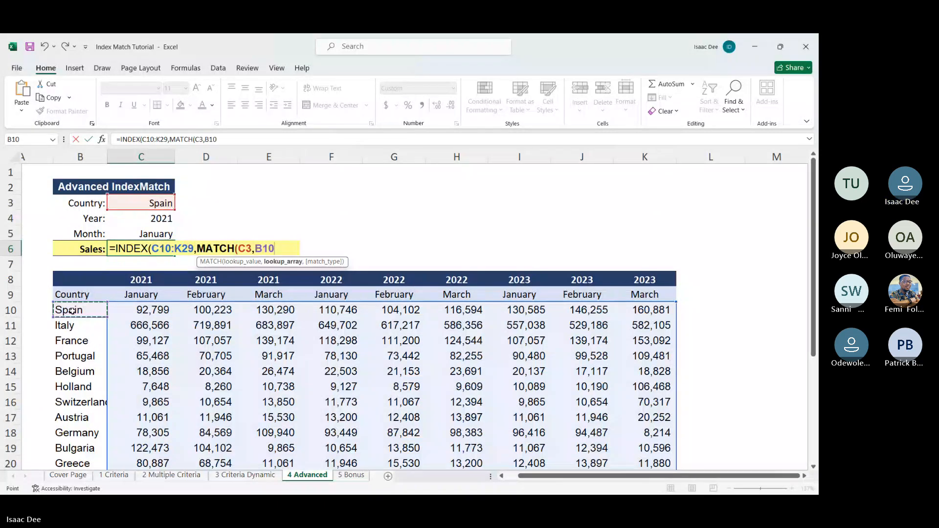
key("ctrl+shift+Down")
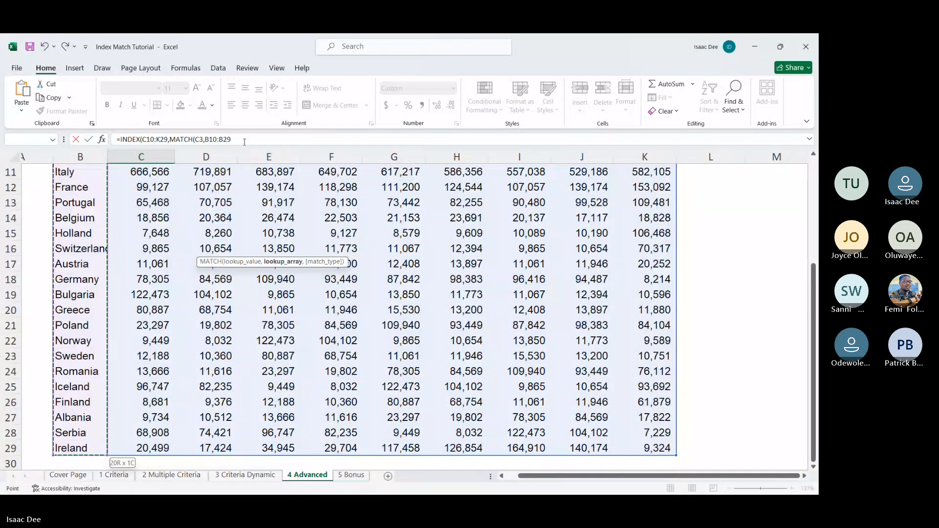
type(",")
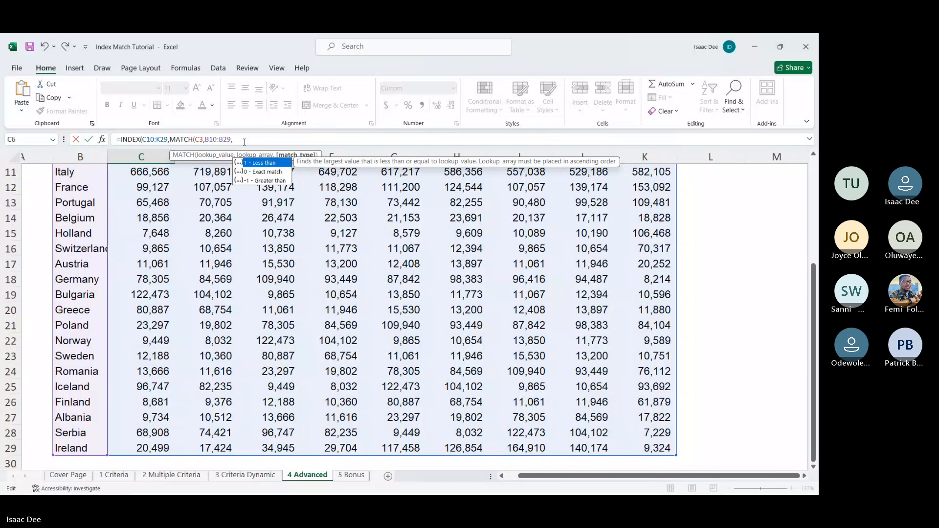
double_click(258, 172)
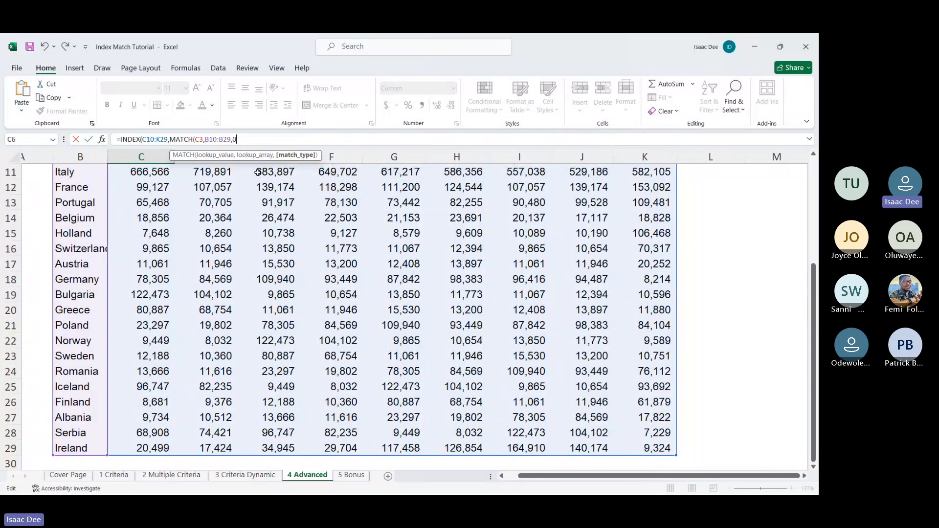
type(")")
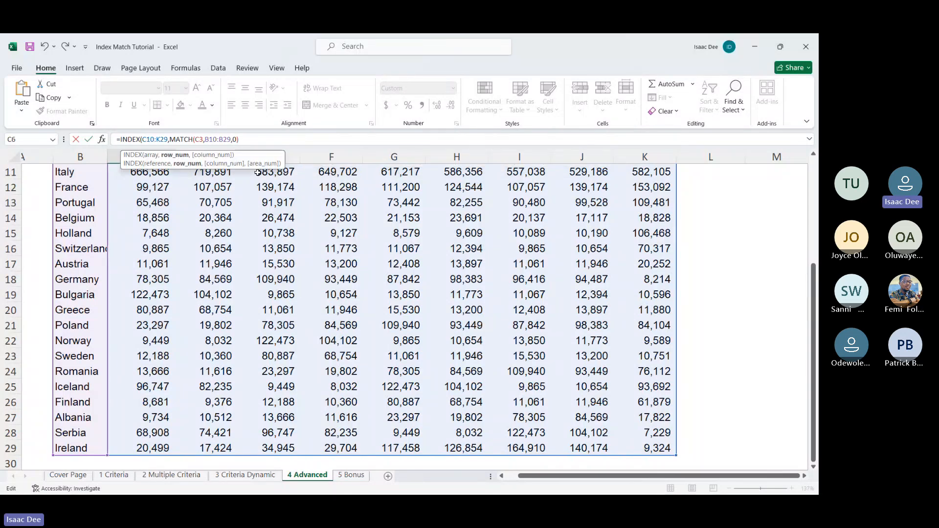
type(",ma")
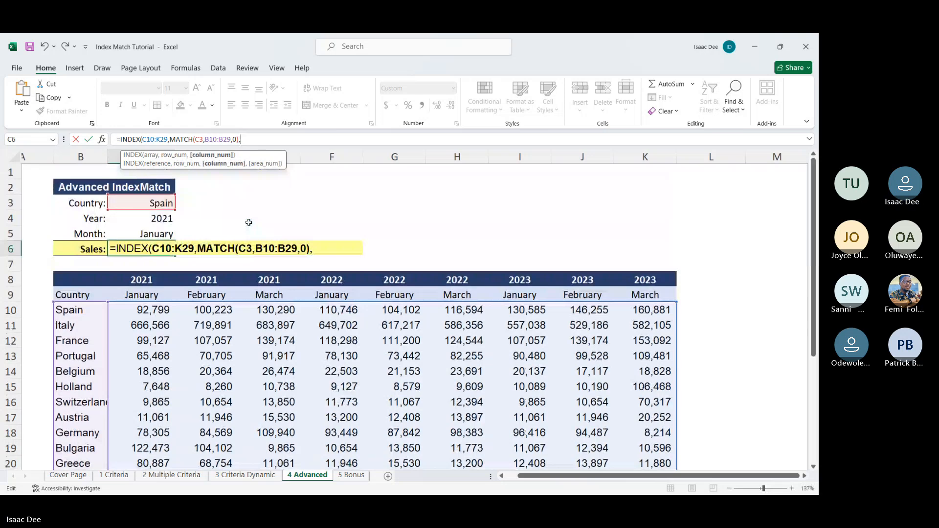
type("tc")
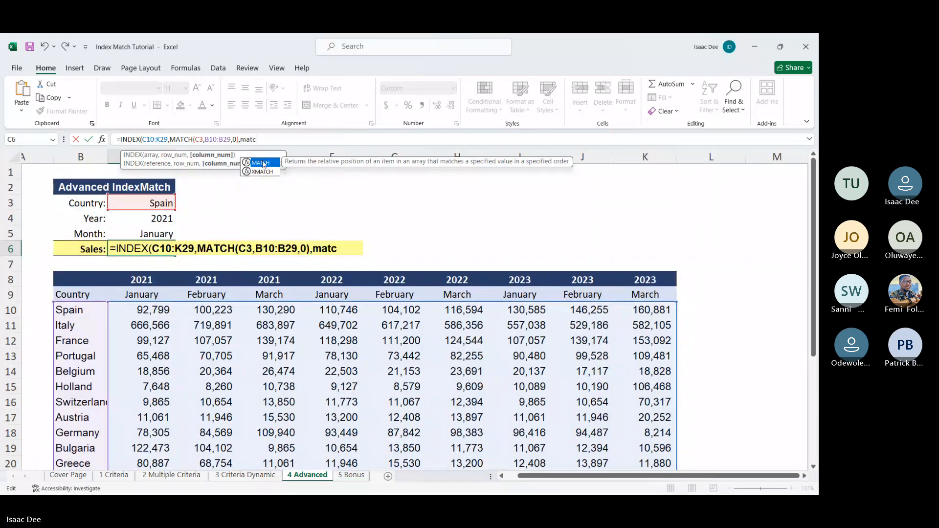
Step: Begin a second MATCH as the column number, with the combined year and month C4&C5 as lookup value
double_click(262, 162)
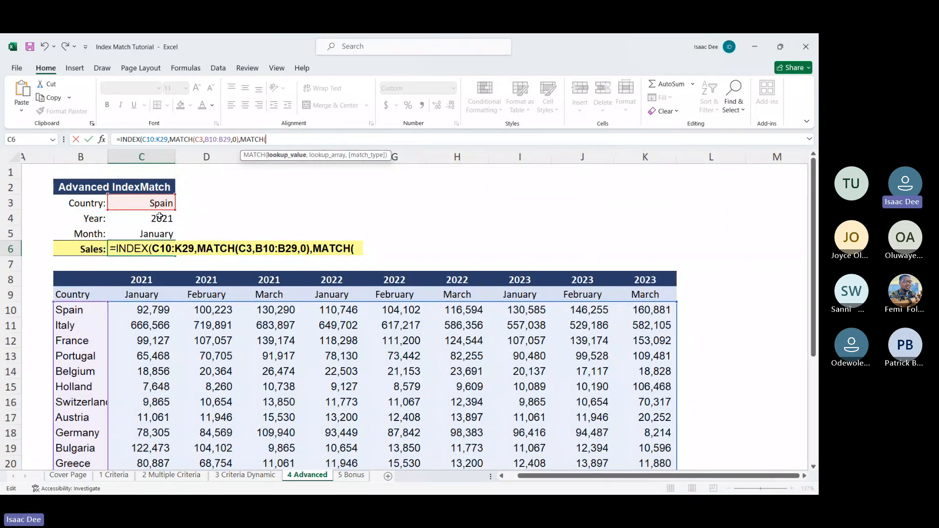
left_click(160, 217)
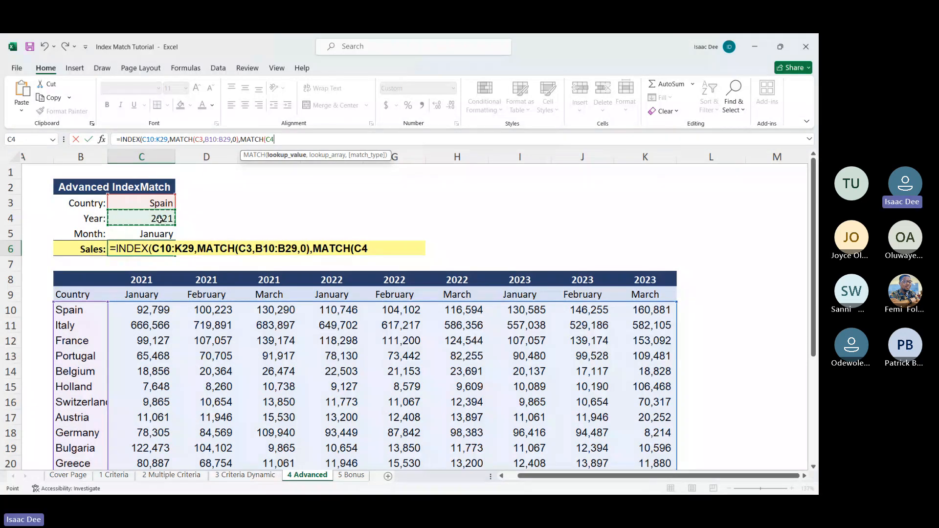
type("&")
left_click(142, 234)
type(",")
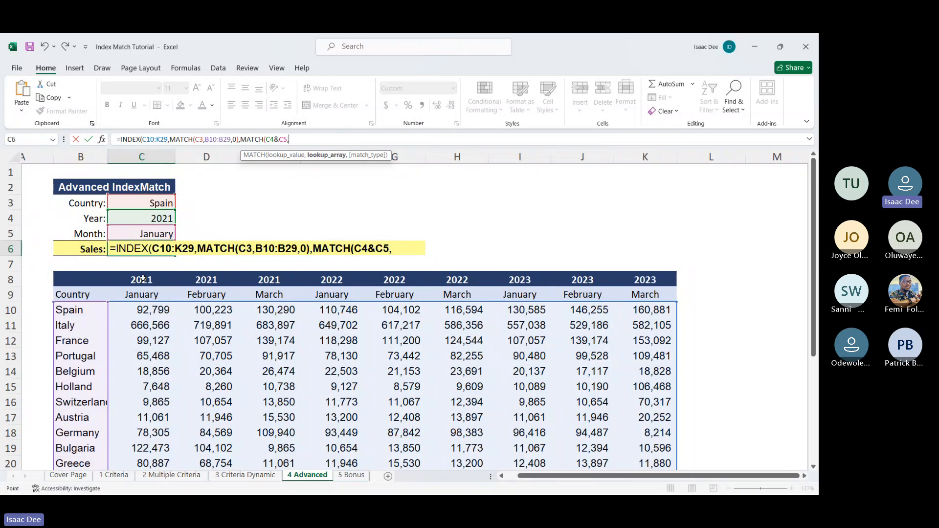
Step: Use header rows C8:K8&C9:K9 as the lookup array with match type 0, and complete the formula, accepting the suggested bracket correction
left_click(142, 279)
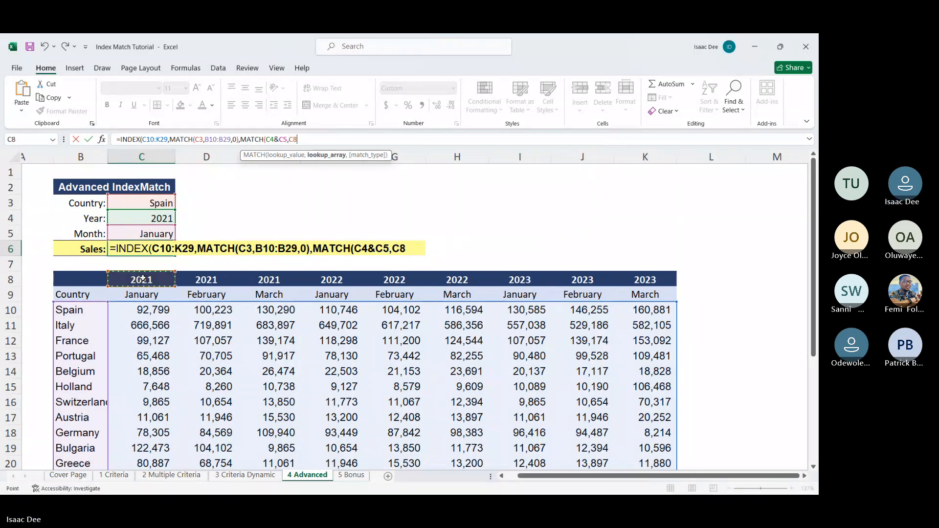
key("ctrl+shift+Right")
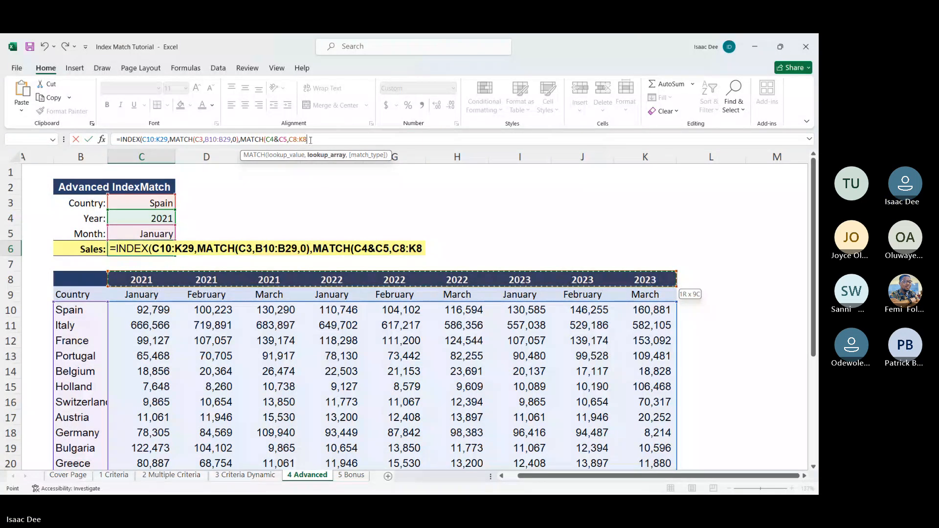
type("&")
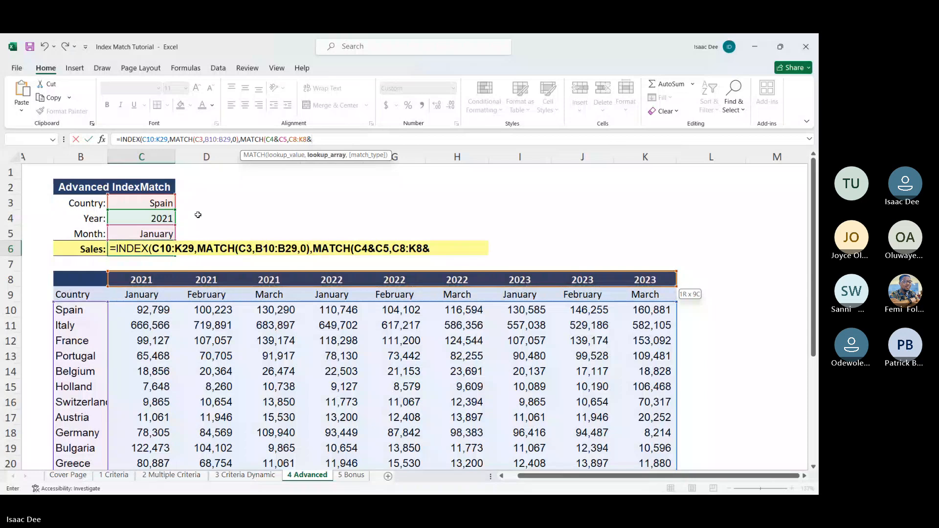
left_click(141, 296)
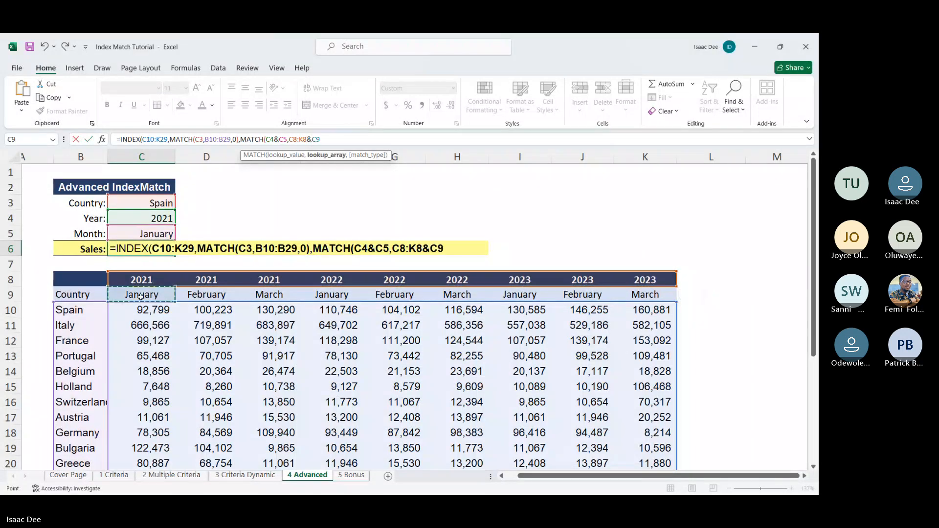
key("ctrl+shift+Right")
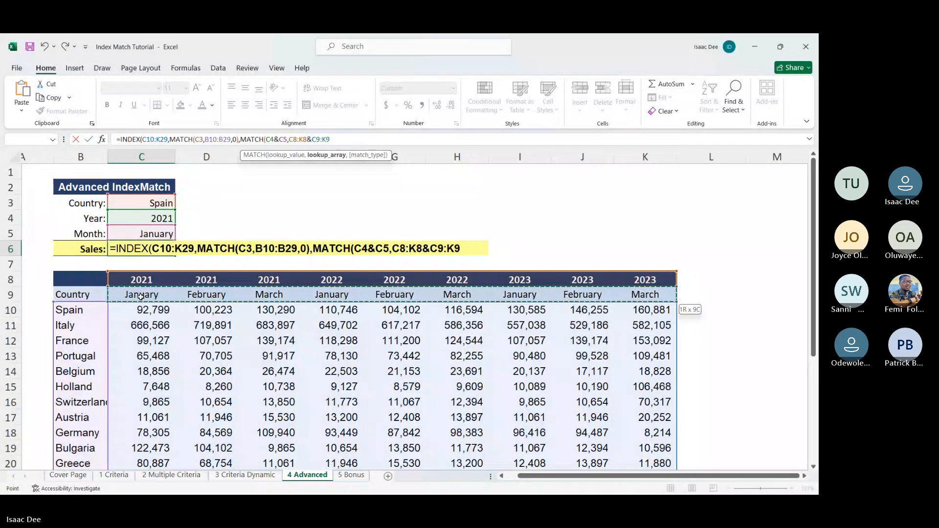
type(",0")
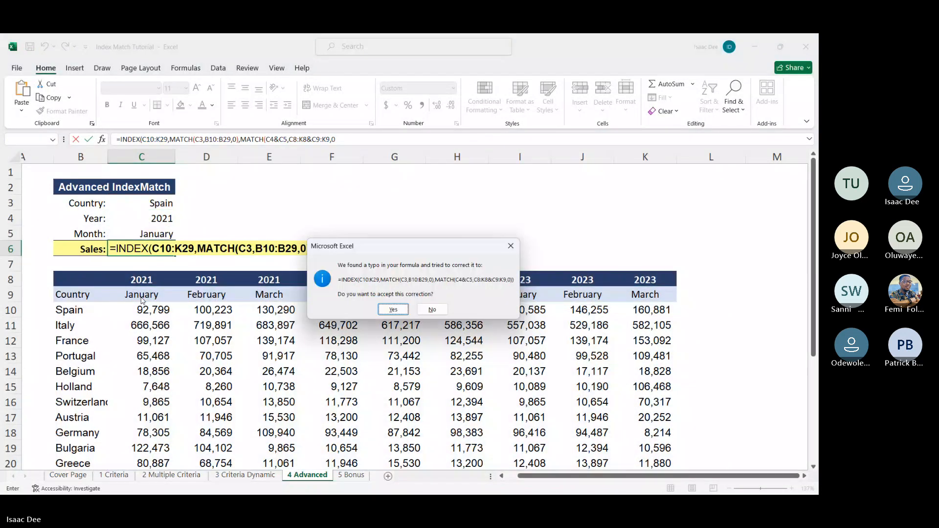
key("Return")
left_click(160, 249)
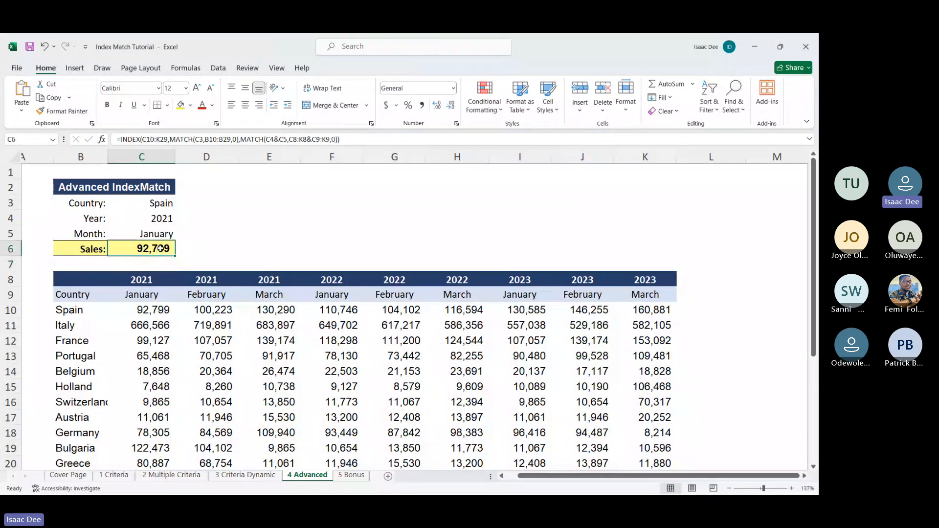
Step: Change the country in C3 to Belgium and check the Sales formula cell
left_click(162, 204)
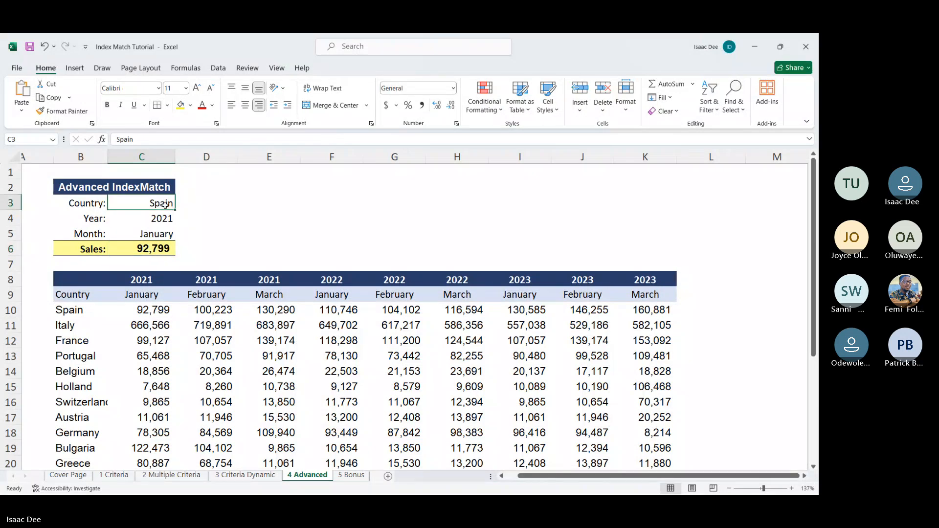
type("Bel")
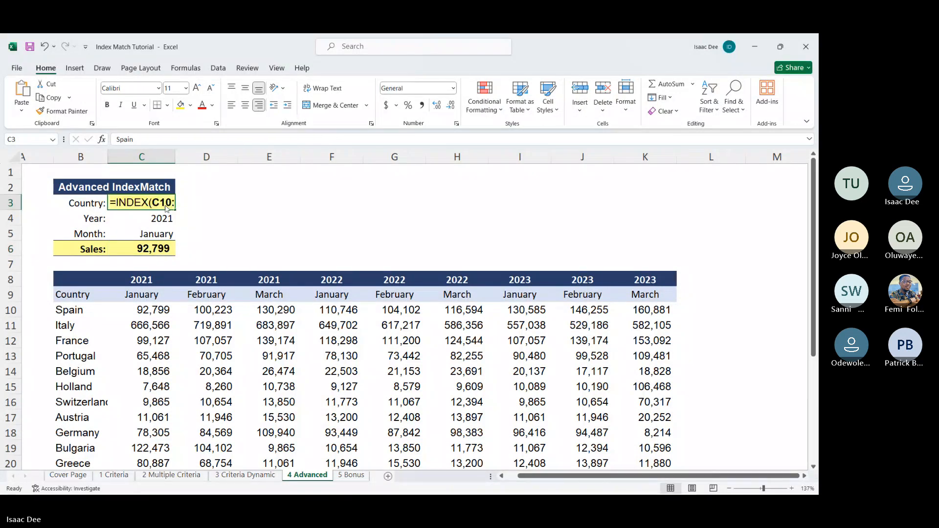
type("gium")
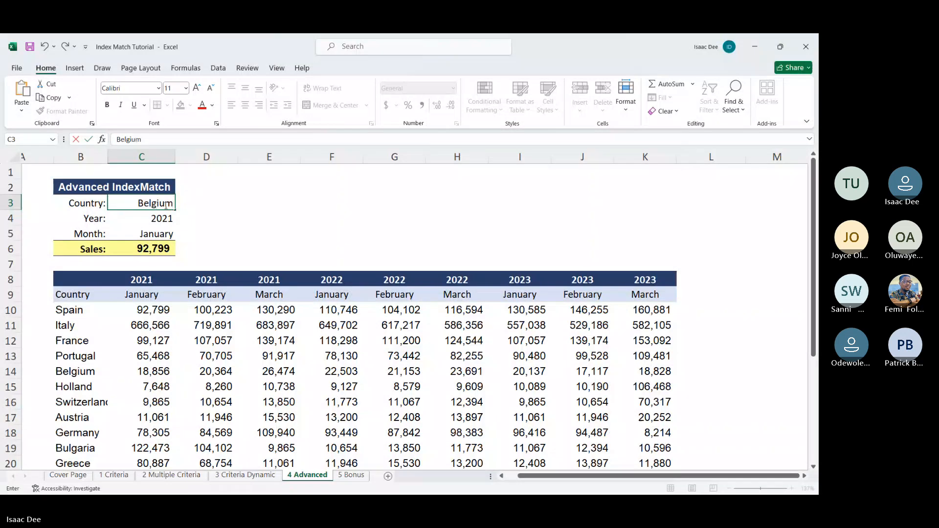
key("Return")
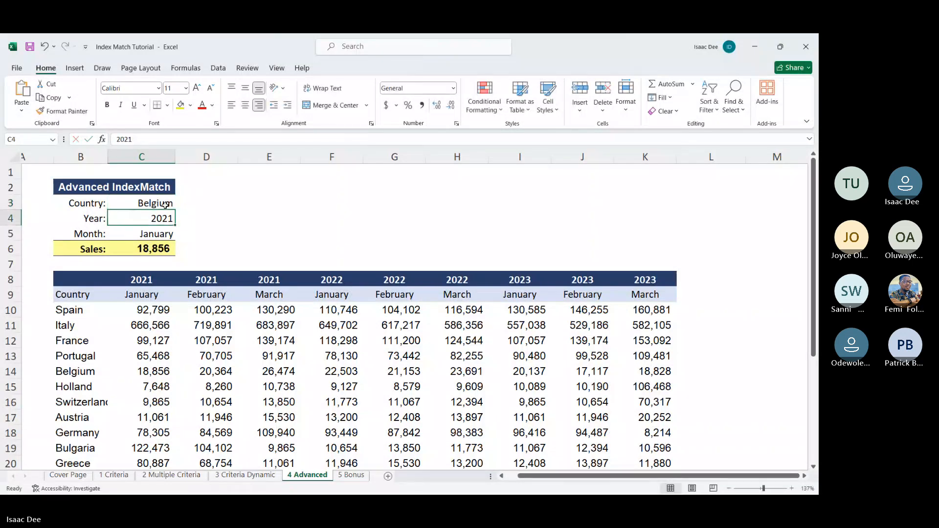
left_click(161, 248)
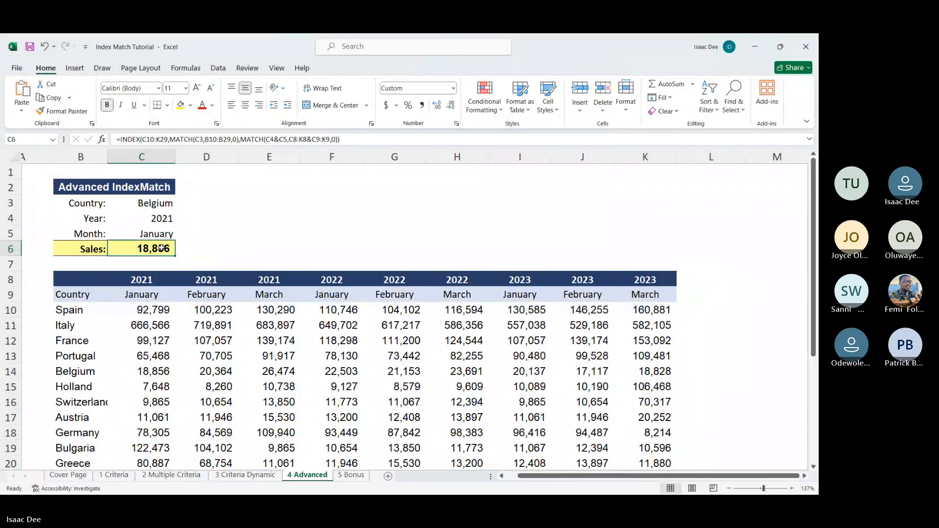
Step: Enter the mixed reference examples $B3 in cell H3 and B$3 in cell H4
left_click(486, 195)
type("$")
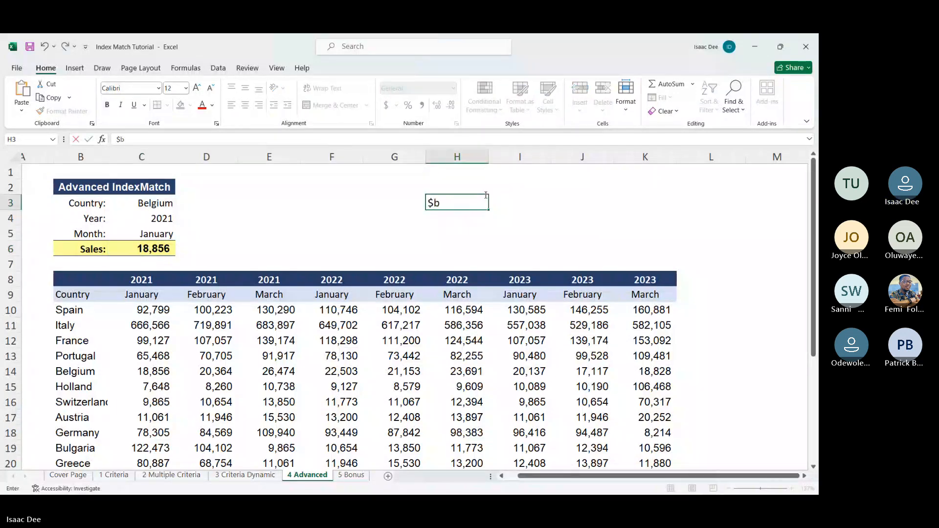
type("B3")
key("Return")
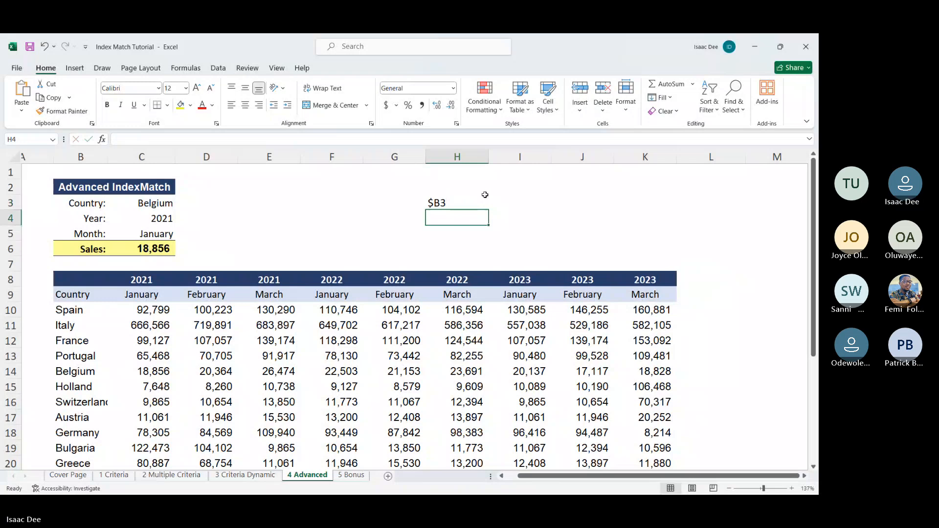
type("B$3")
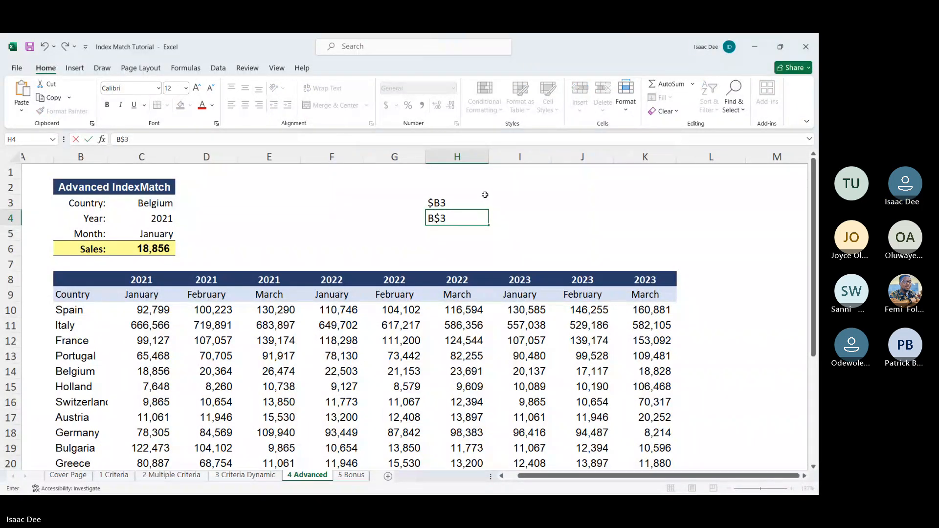
left_click(485, 196)
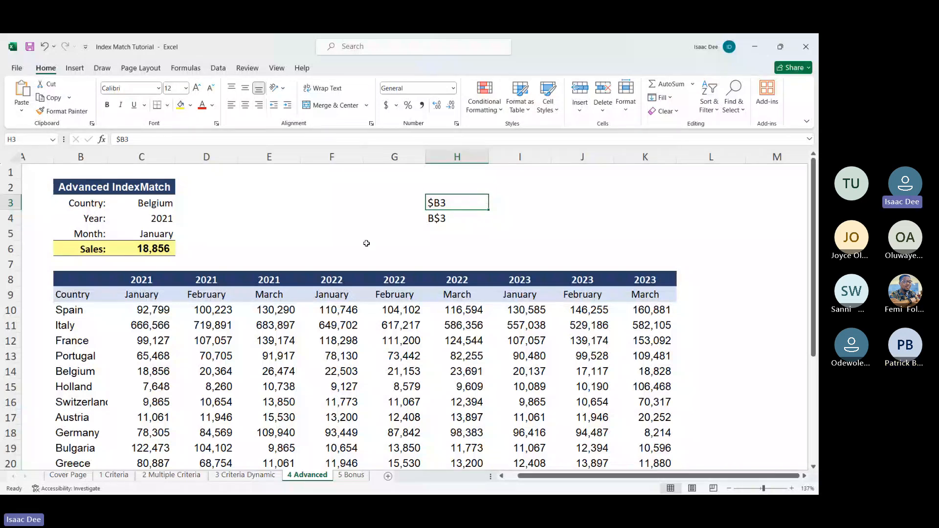
left_click(206, 243)
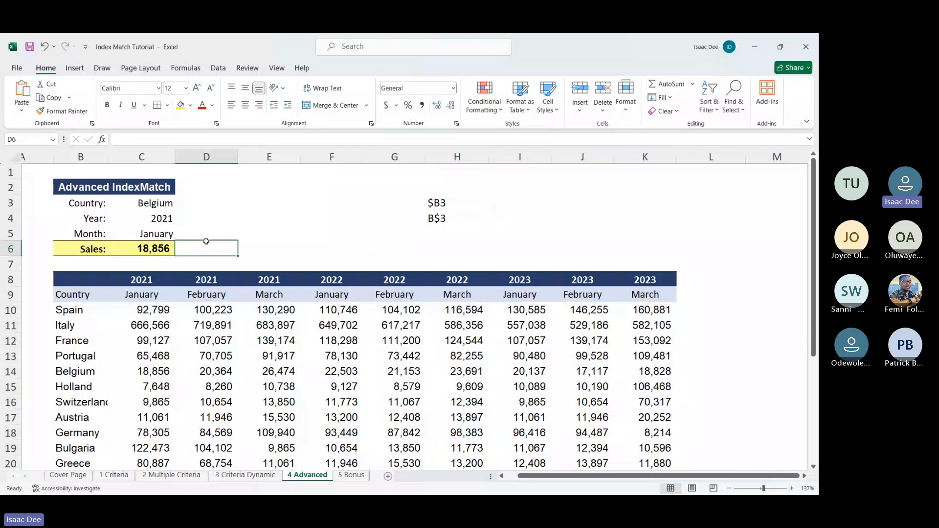
Step: Start an INDEX formula in cell E5 with the sales data C10:K29 as its array
left_click(277, 236)
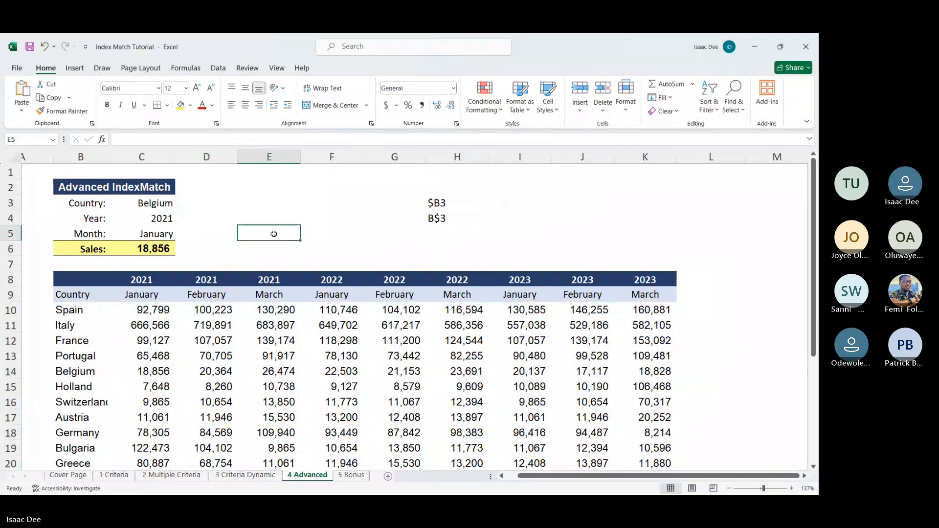
type("=inde")
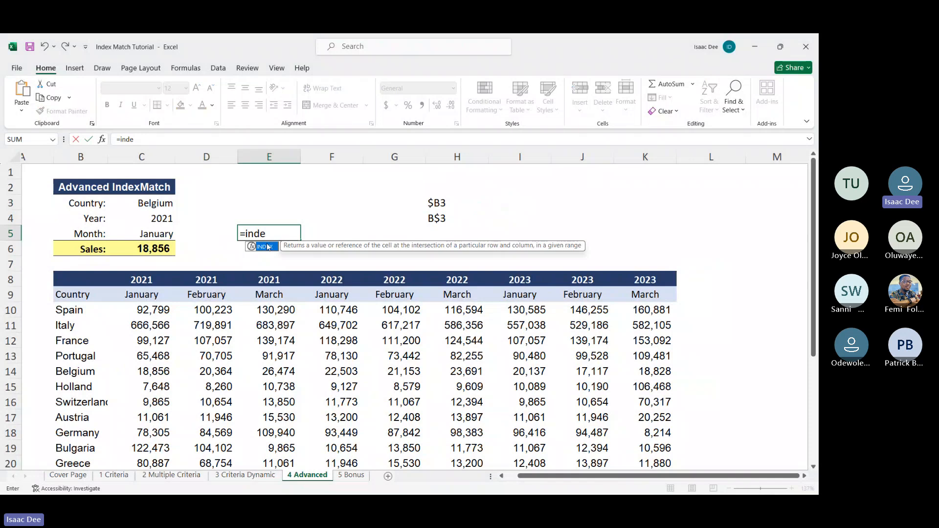
double_click(268, 247)
left_click(162, 310)
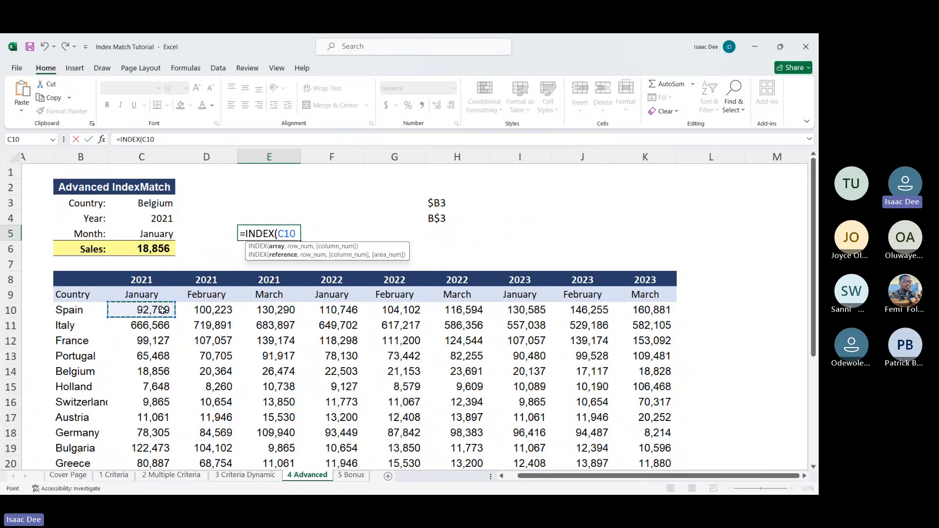
key("ctrl+shift+Down")
key("ctrl+shift+Right")
scroll(182, 331, "up", 2)
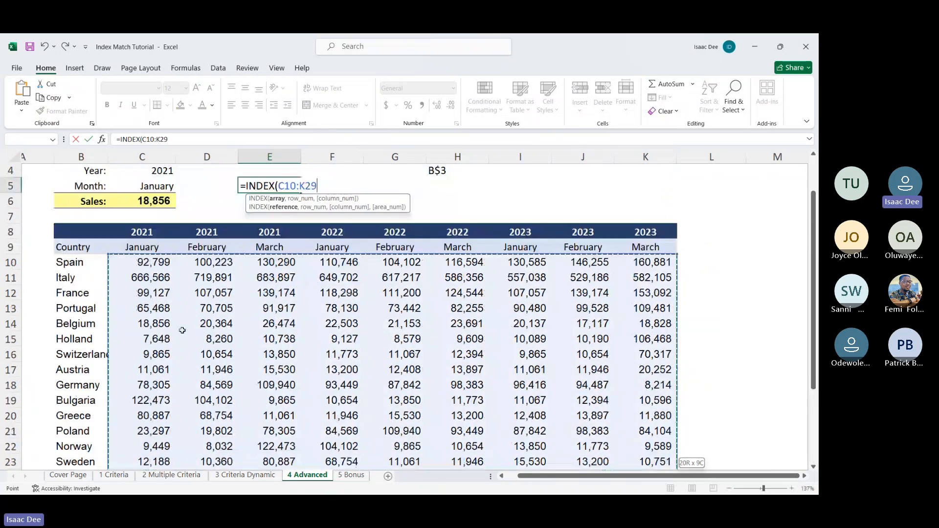
scroll(182, 330, "up", 1)
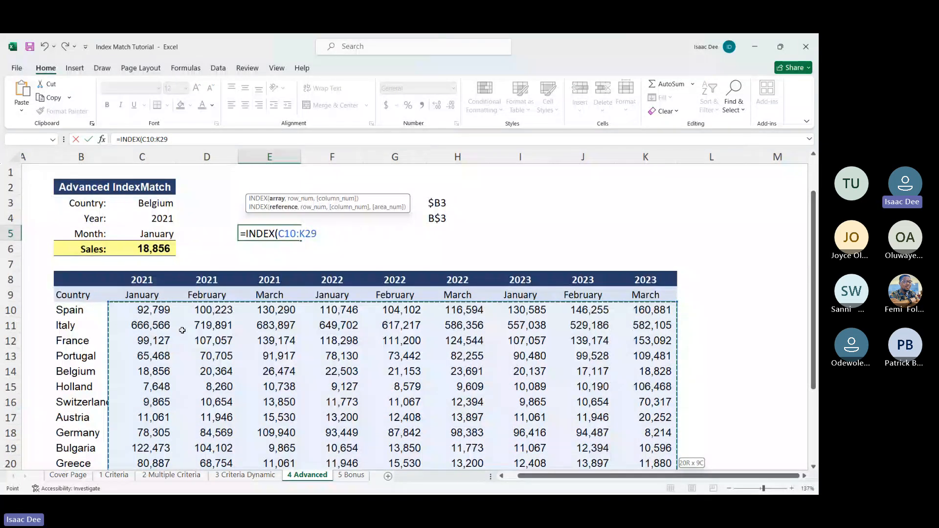
Step: Add a MATCH as the row number, looking up country C3 in B10:B29 with match type 0
type(",match")
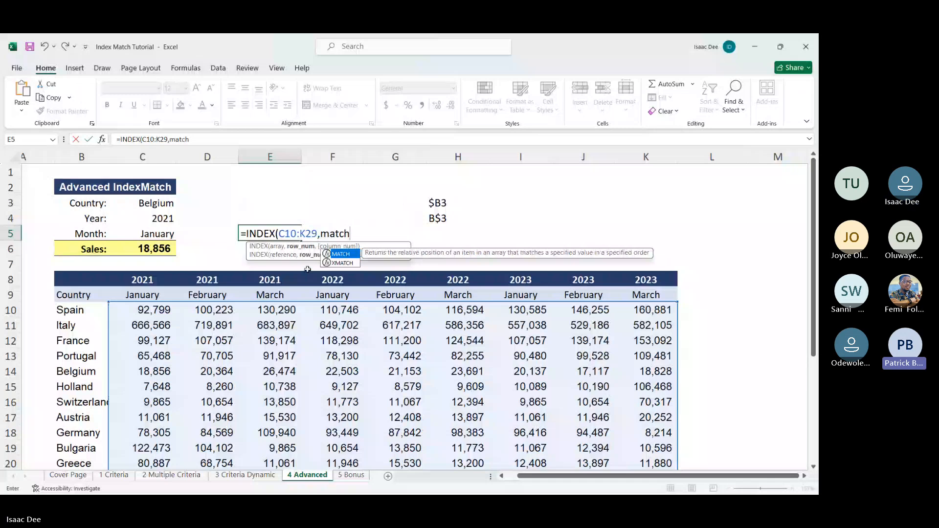
double_click(347, 253)
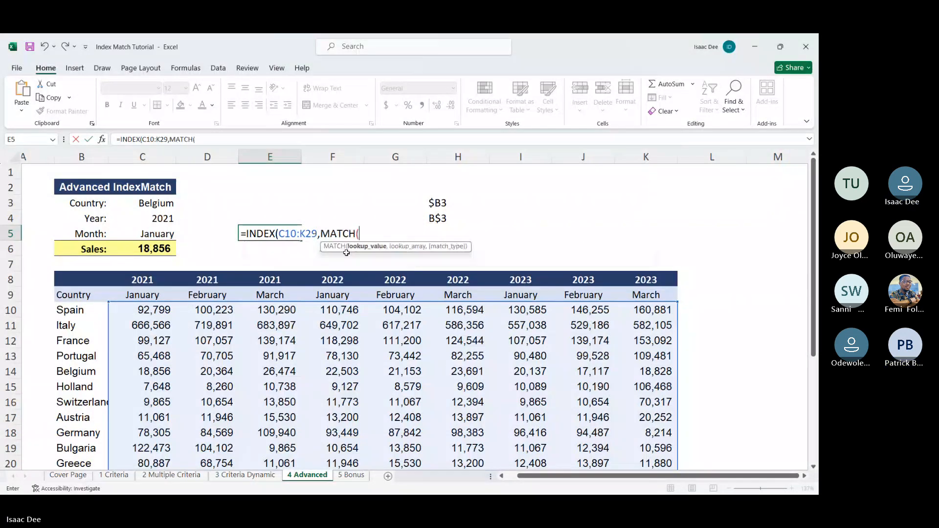
left_click(147, 201)
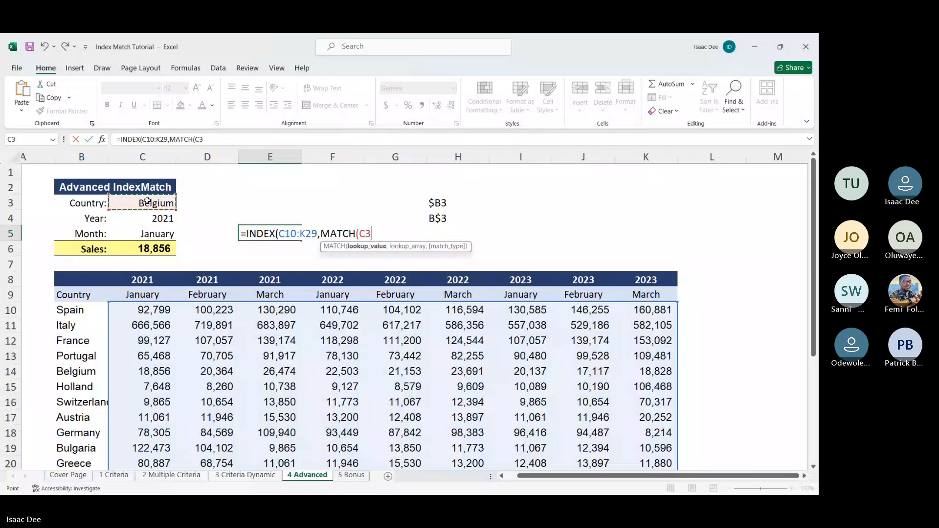
type(",")
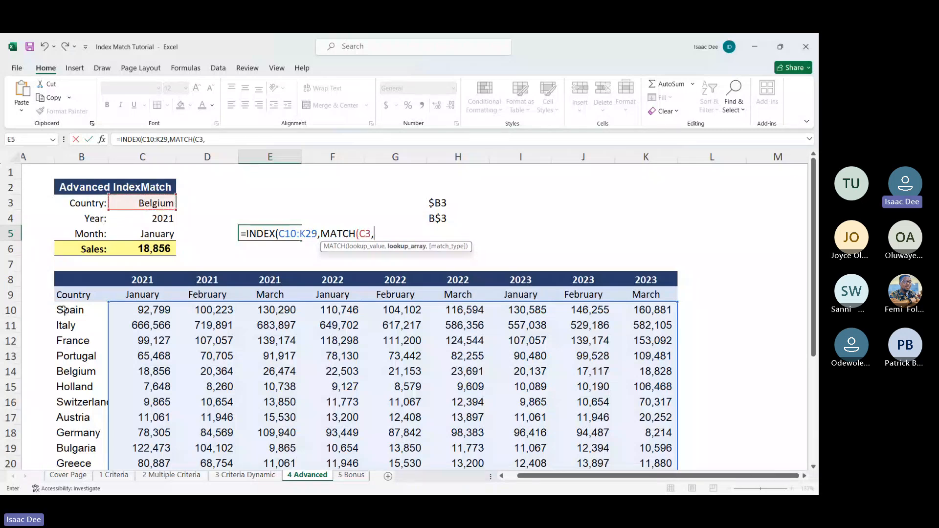
left_click(65, 311)
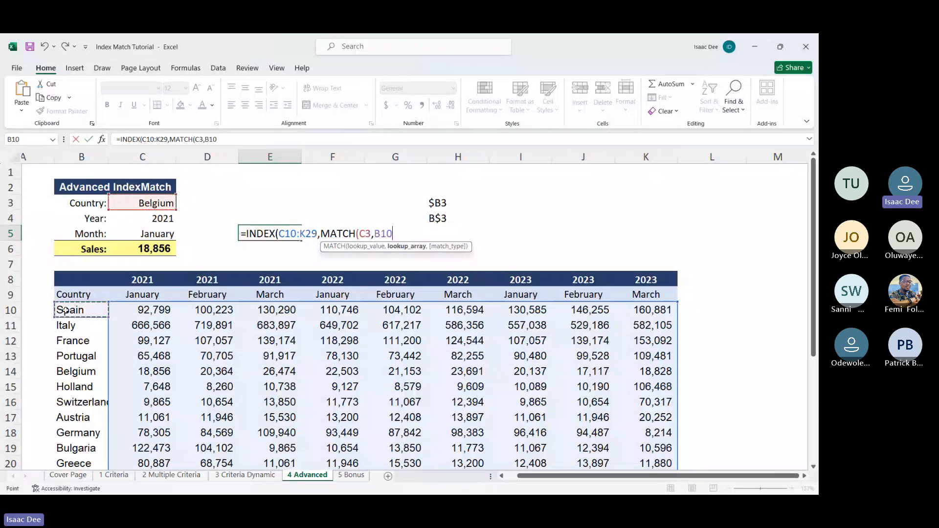
scroll(65, 311, "down", 3)
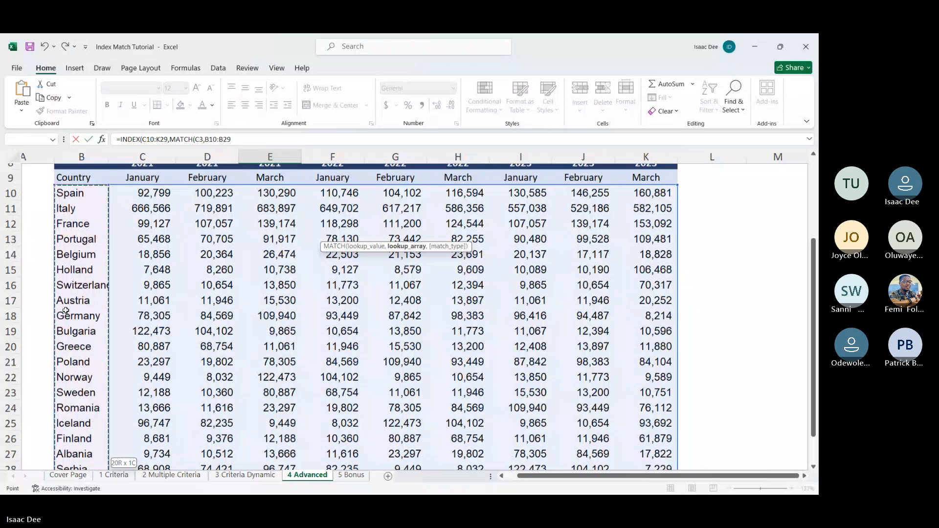
key("ctrl+shift+Down")
type(",")
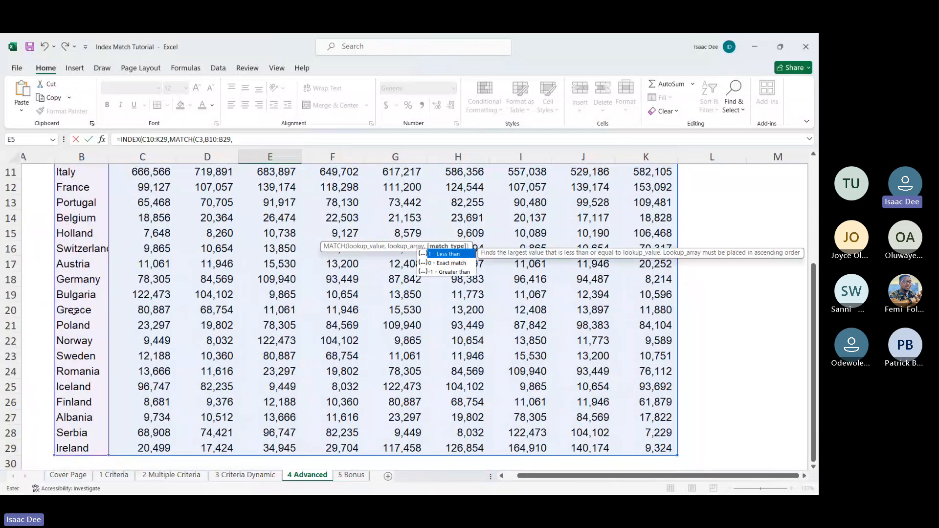
type("0")
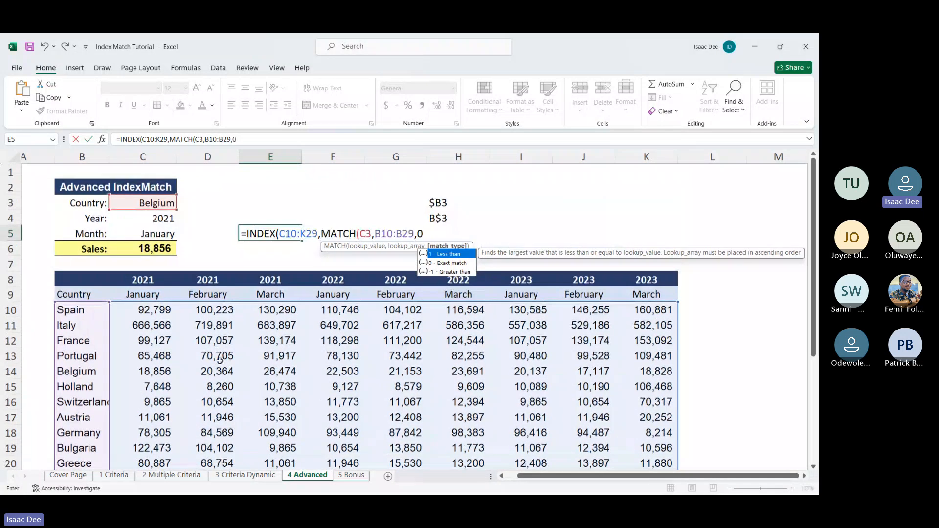
type(")")
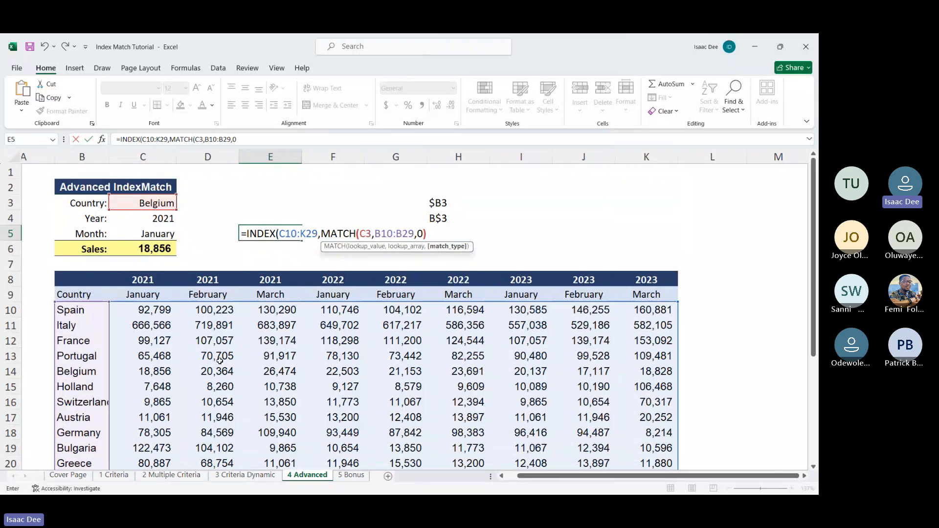
type(",")
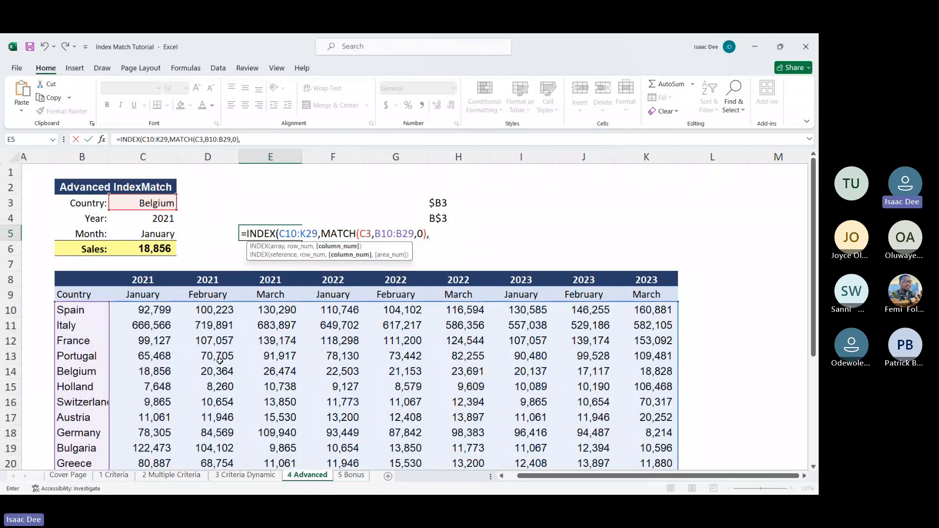
type("mat")
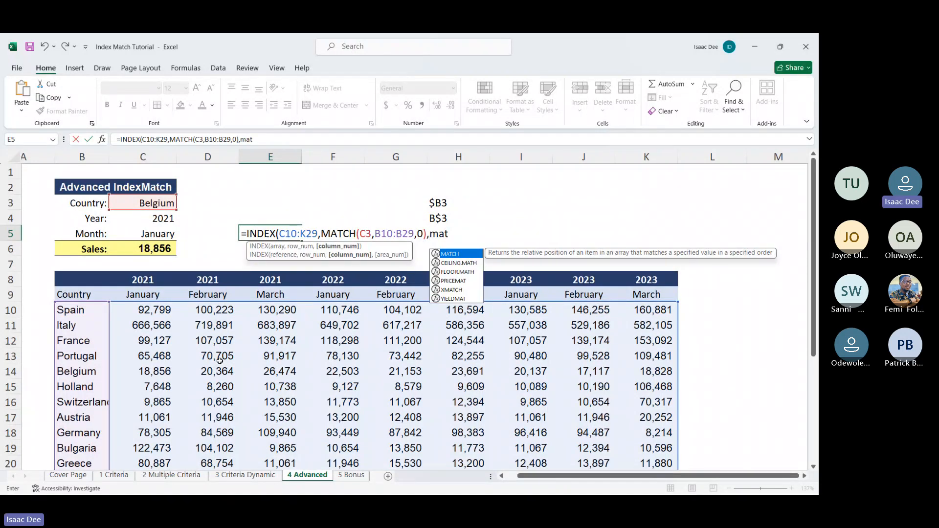
Step: Begin a second MATCH in E5 as the column number, with C4&C5 as the combined lookup value
double_click(449, 253)
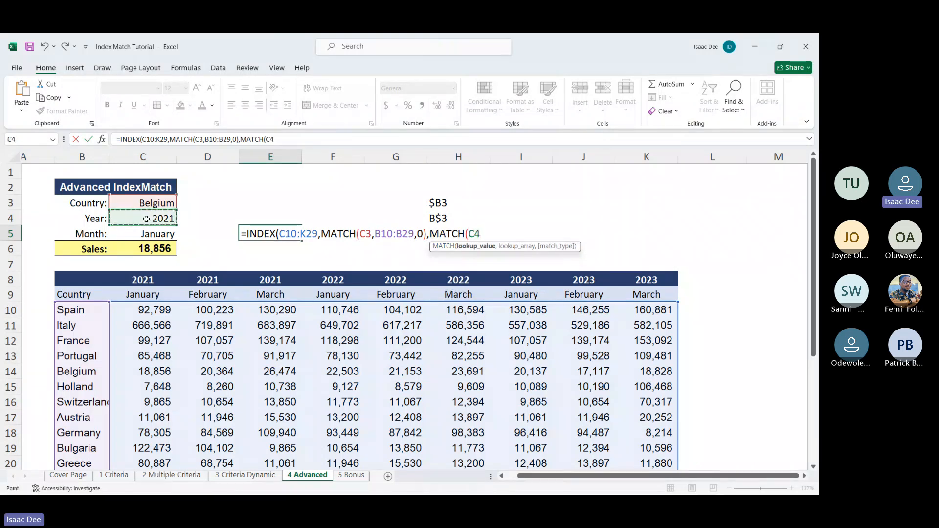
type("&")
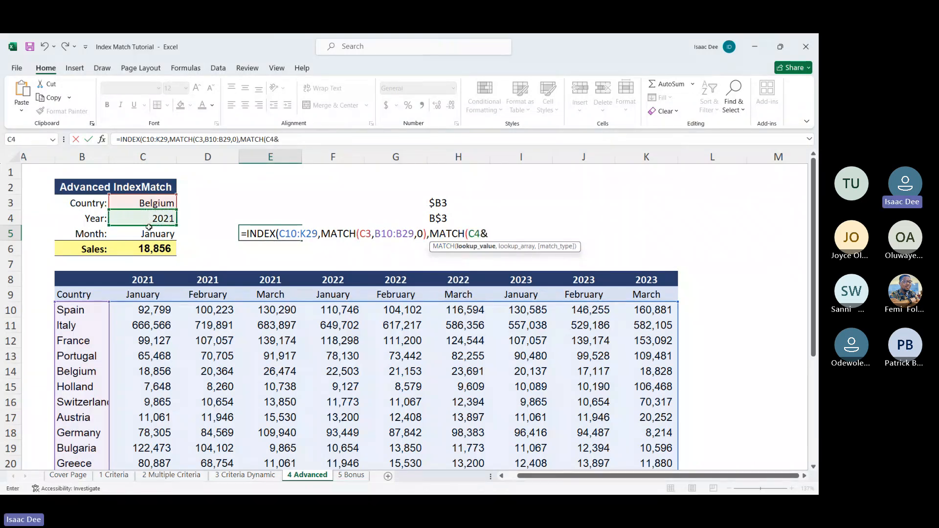
left_click(149, 231)
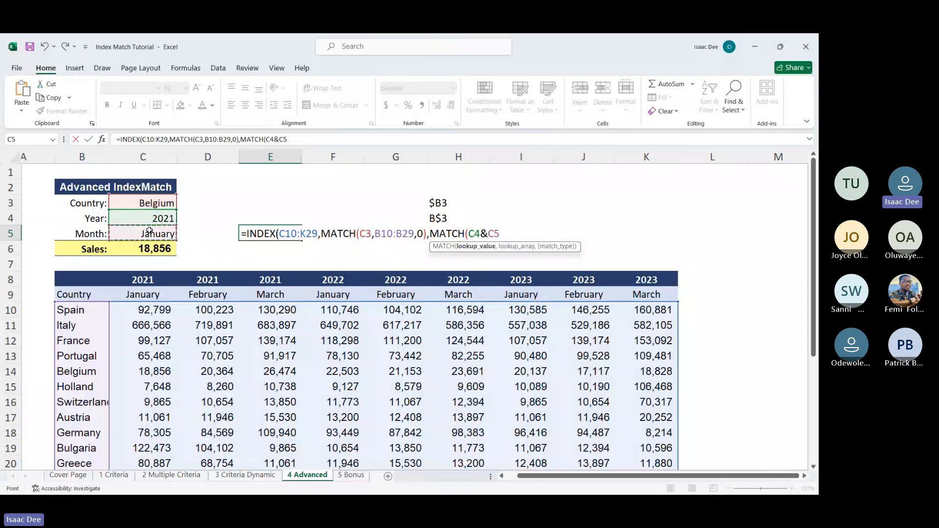
type(",")
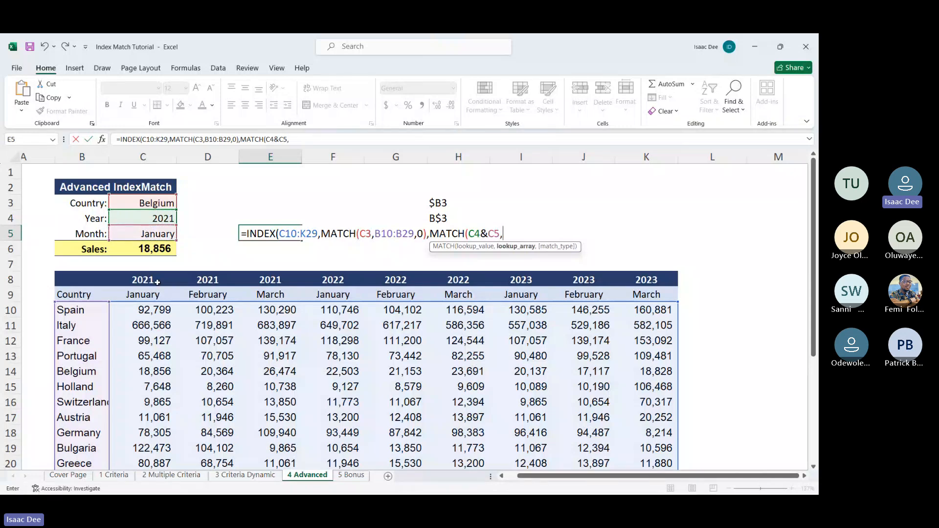
Step: Set the second MATCH's lookup array to C8:K8&C9:K9 with match type 0, and complete the E5 formula with the suggested correction
left_click_drag(157, 282, 632, 282)
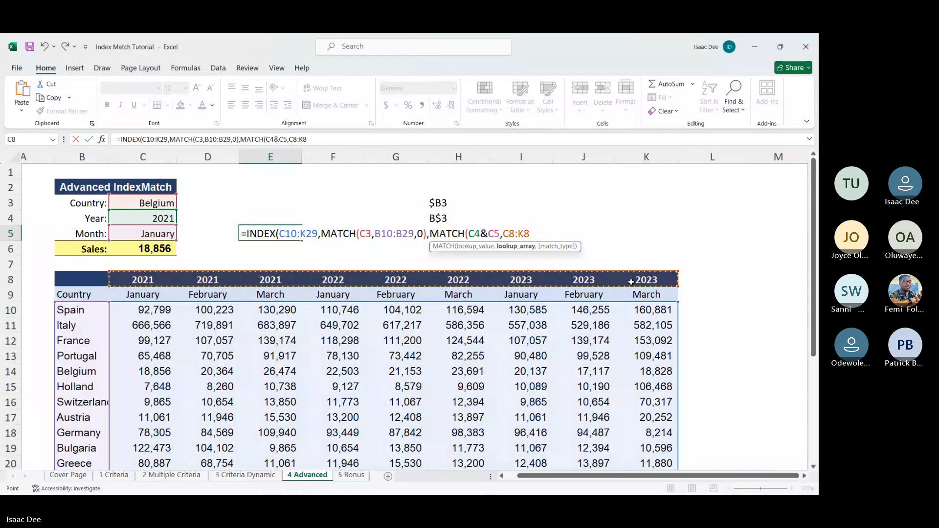
type("&")
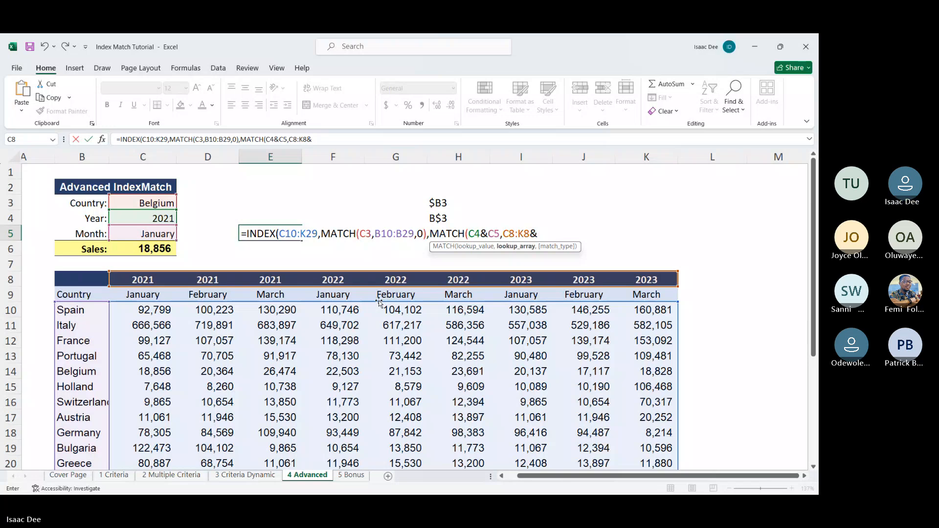
left_click(135, 293)
key("ctrl+shift+Right")
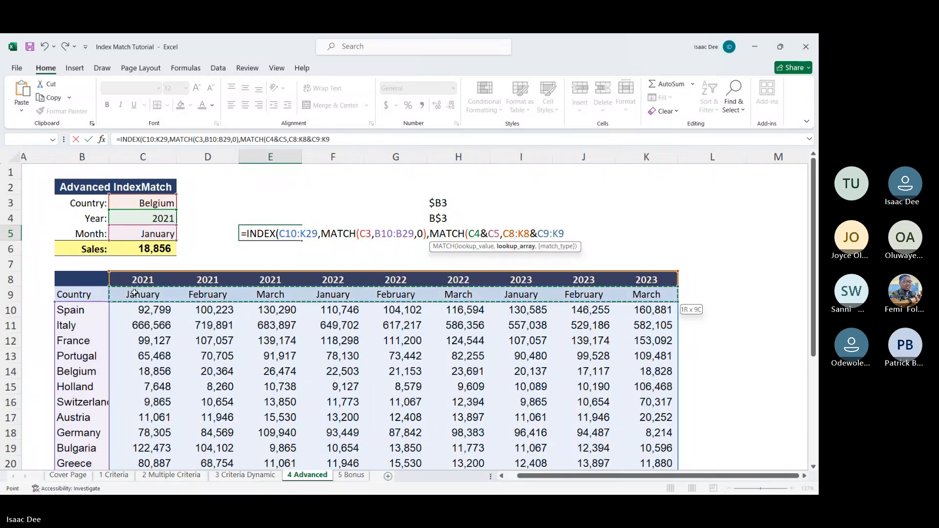
type(",0")
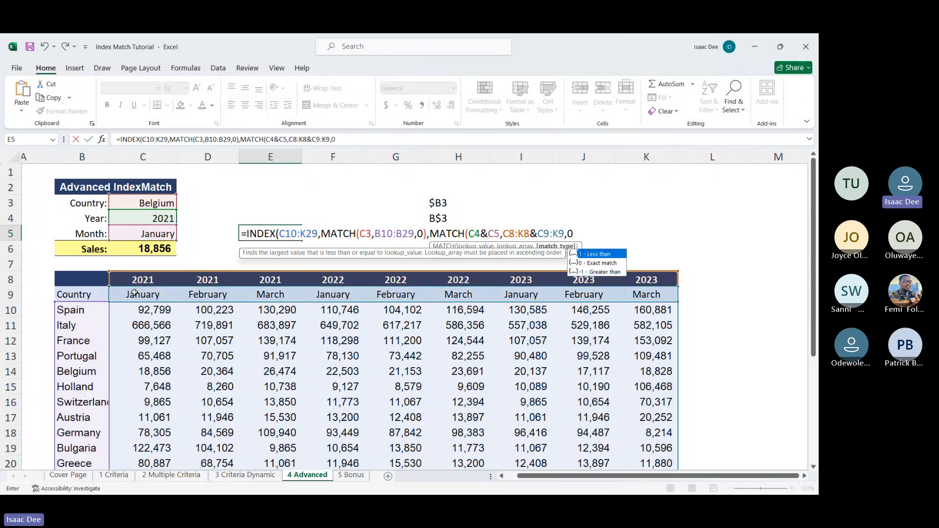
key("Return")
key("Return")
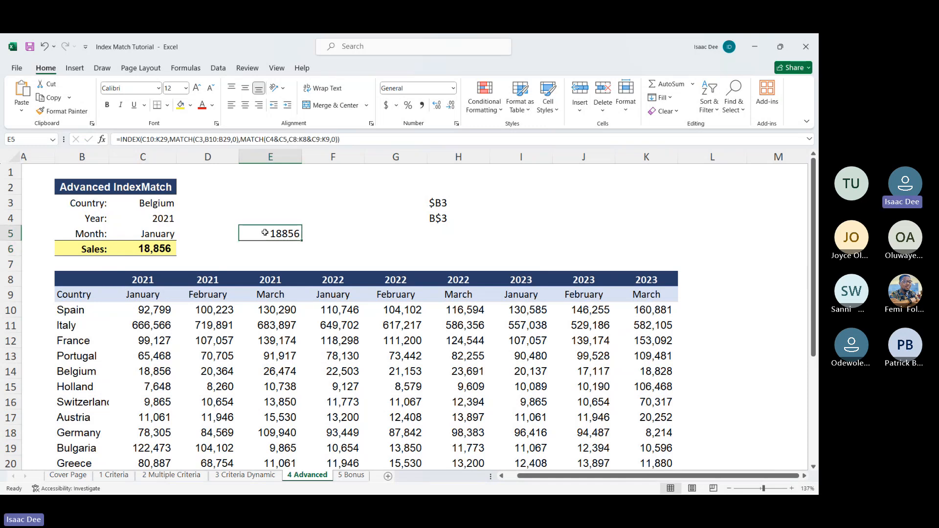
Step: Highlight the C10:K29 array within the E5 formula, leave editing, and delete the formula from E5
double_click(166, 139)
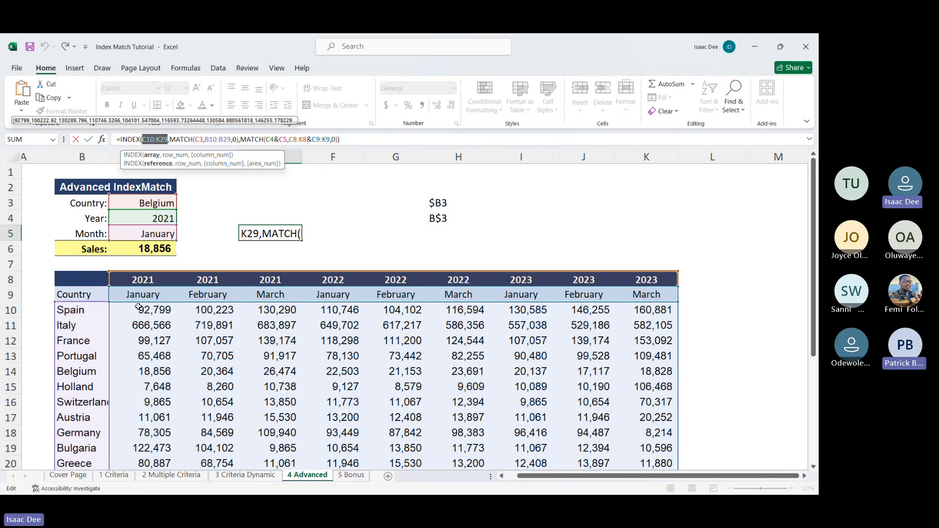
key("Return")
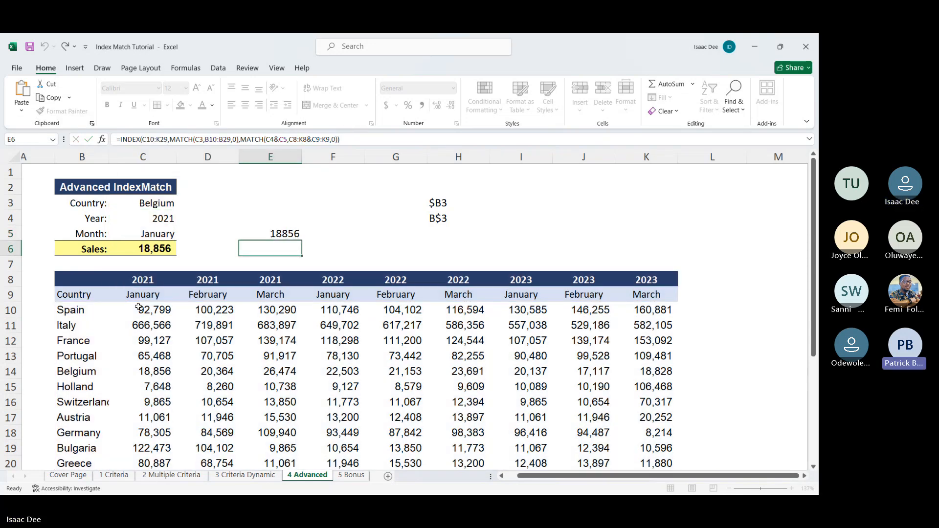
key("Up")
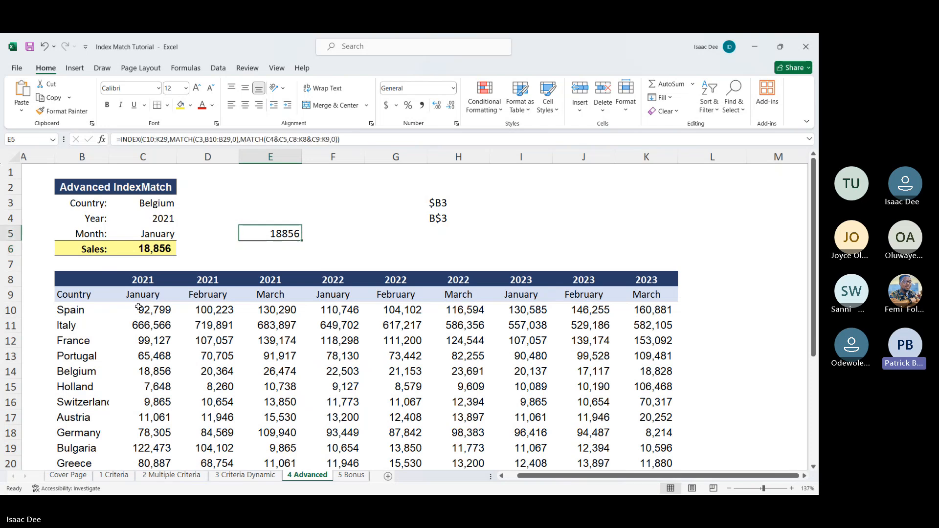
key("Delete")
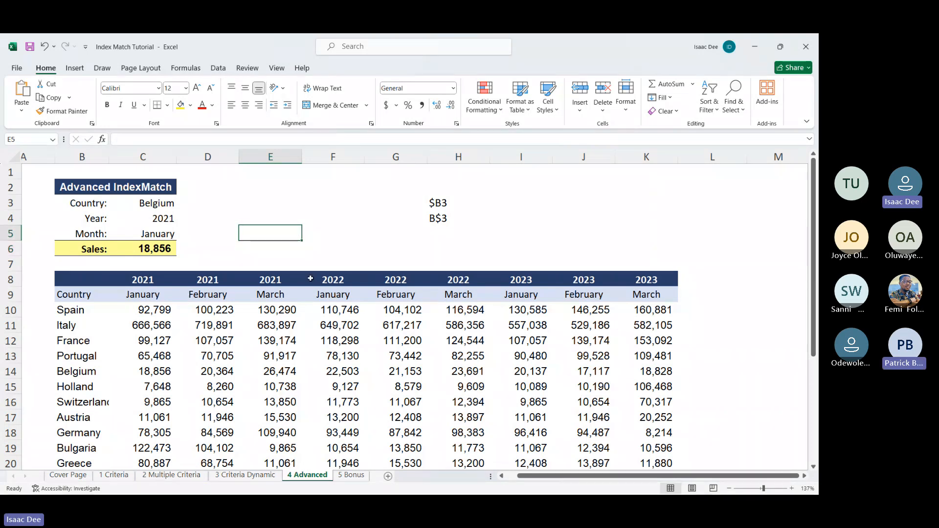
Step: Examine the mixed reference example $B3 in cell H3 and highlight column B as the column it locks
left_click(429, 204)
left_click(451, 228)
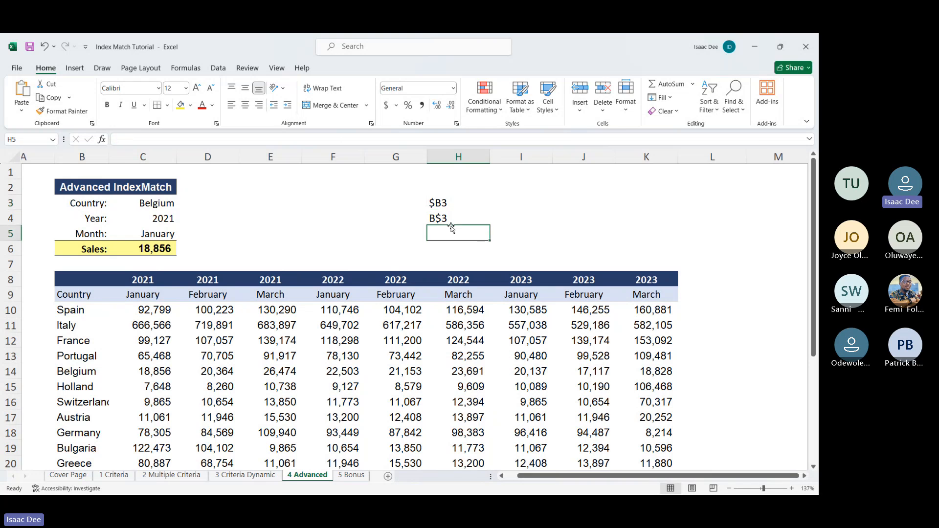
left_click(445, 208)
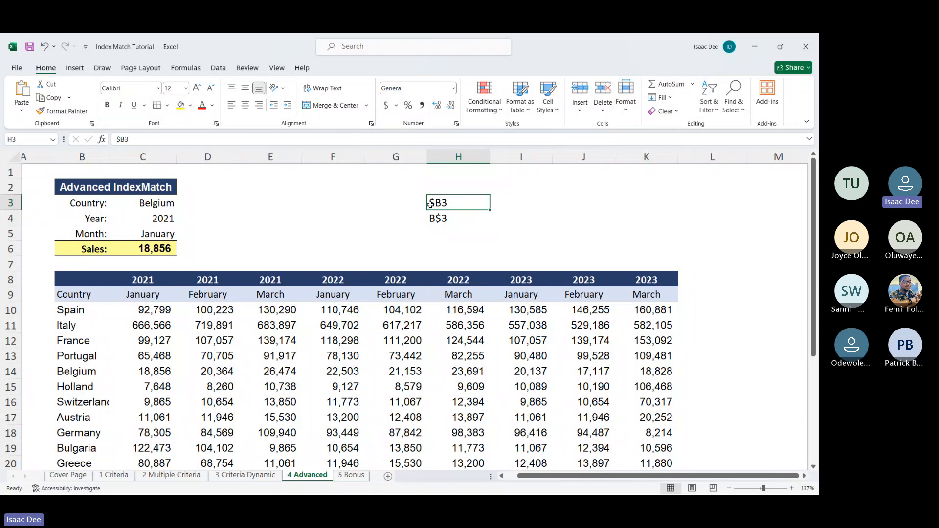
left_click(503, 203)
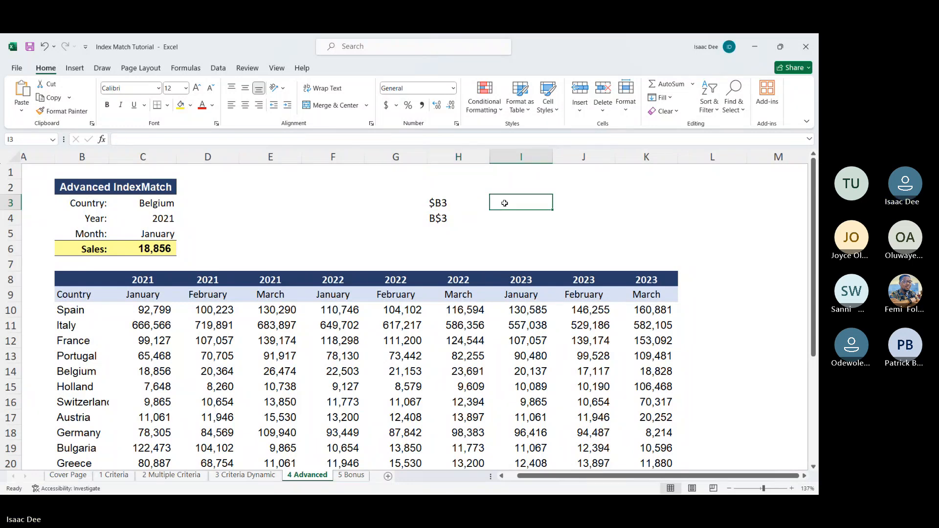
left_click(441, 202)
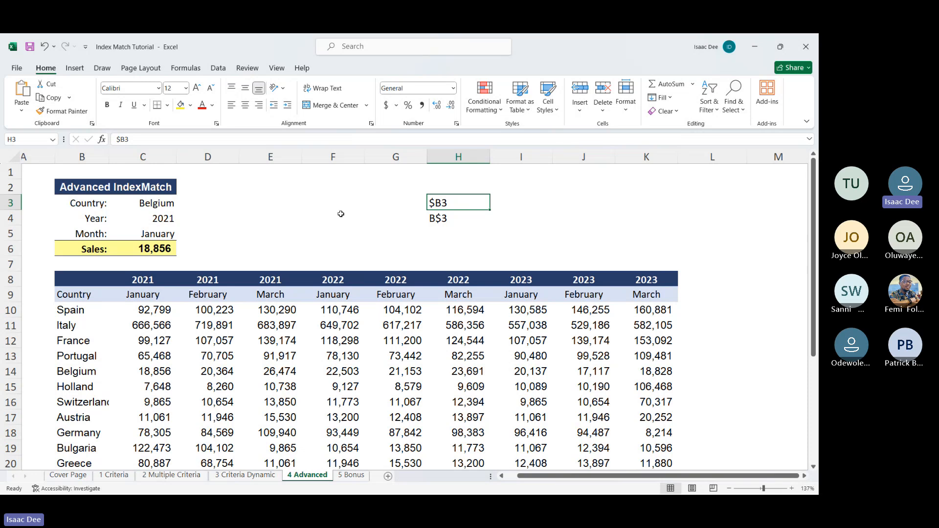
left_click(82, 157)
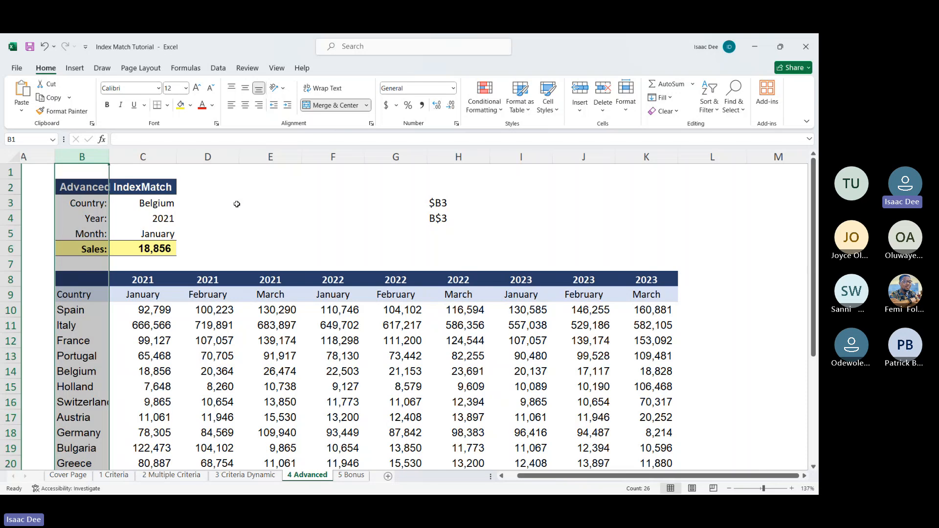
left_click(254, 187)
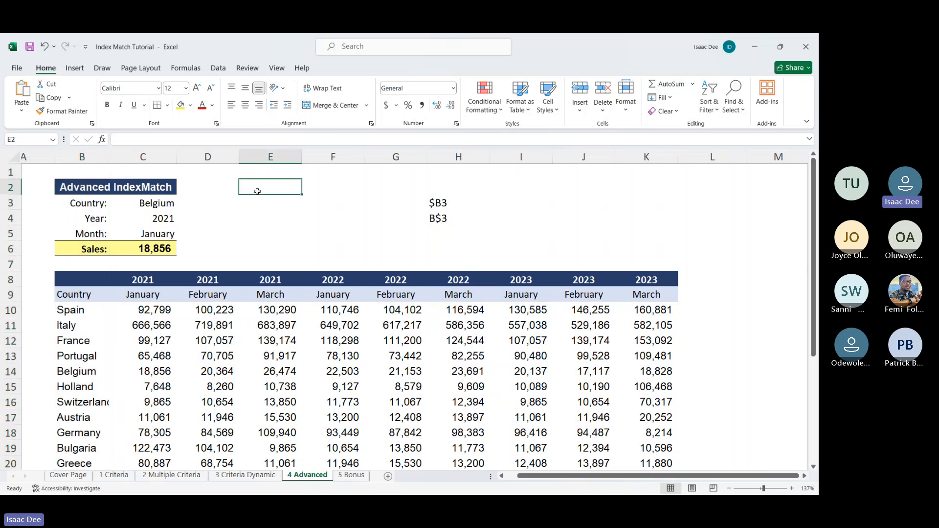
key("Down")
key("Down")
key("Down")
key("Down")
key("Down")
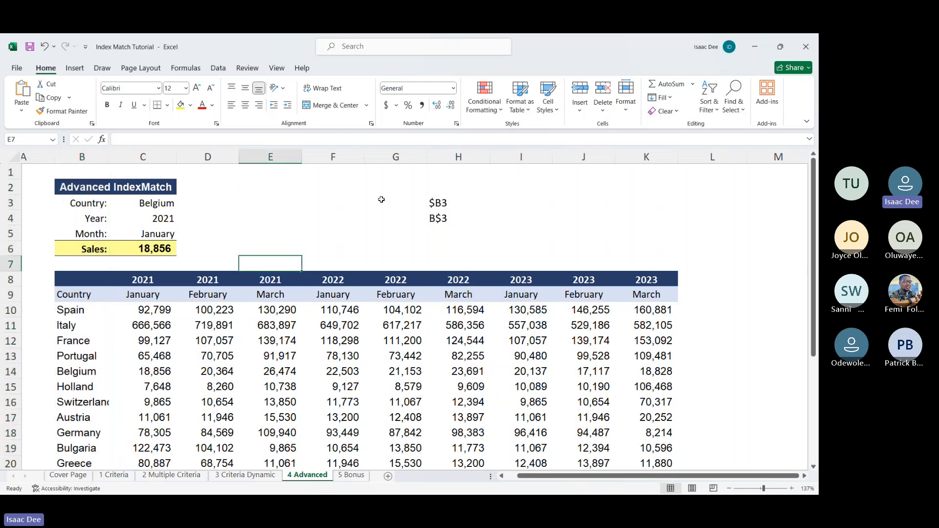
key("Up")
key("Up")
key("Up")
key("Up")
key("Down")
key("Down")
key("Down")
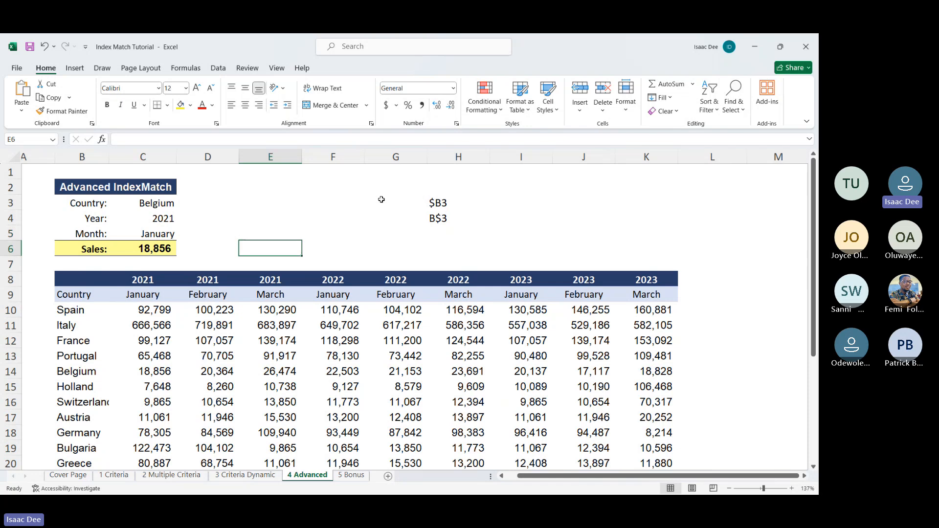
left_click(331, 242)
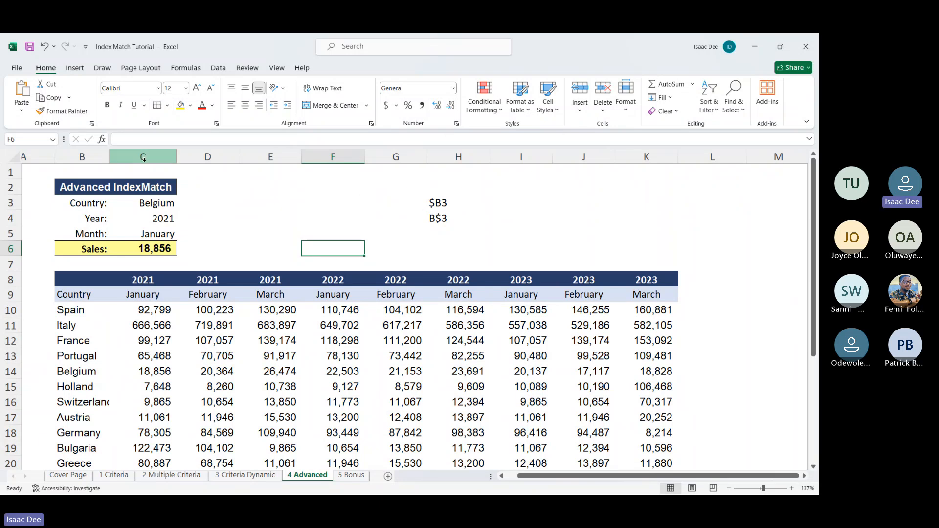
Step: Highlight column B as the column locked by $B3, and trace movement across columns and down rows through the empty cells
left_click(91, 158)
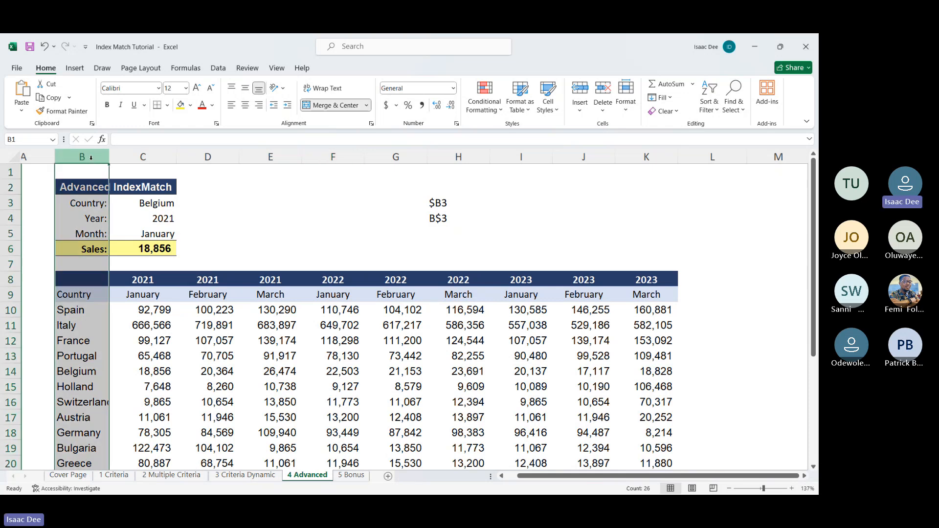
key("Down")
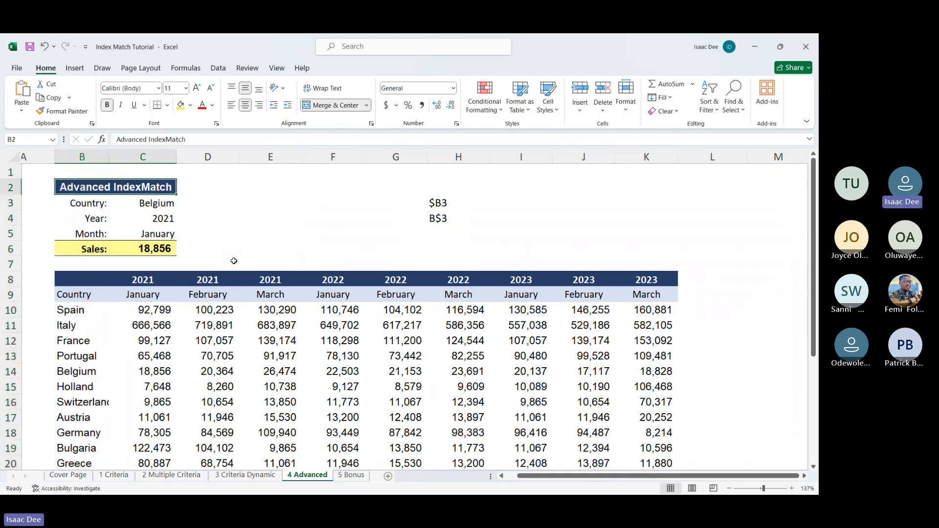
key("Up")
key("Down")
key("Right")
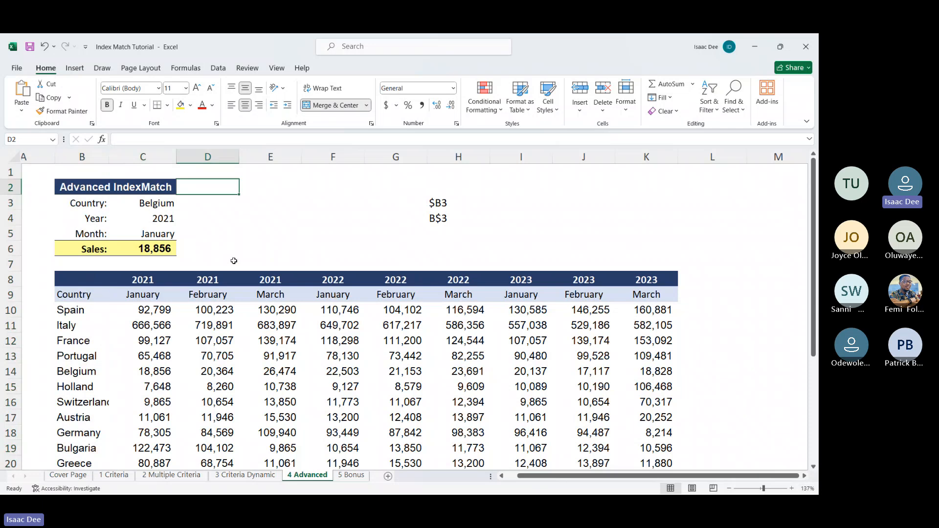
key("Right")
key("Right")
key("Right")
key("Down")
key("Down")
key("Down")
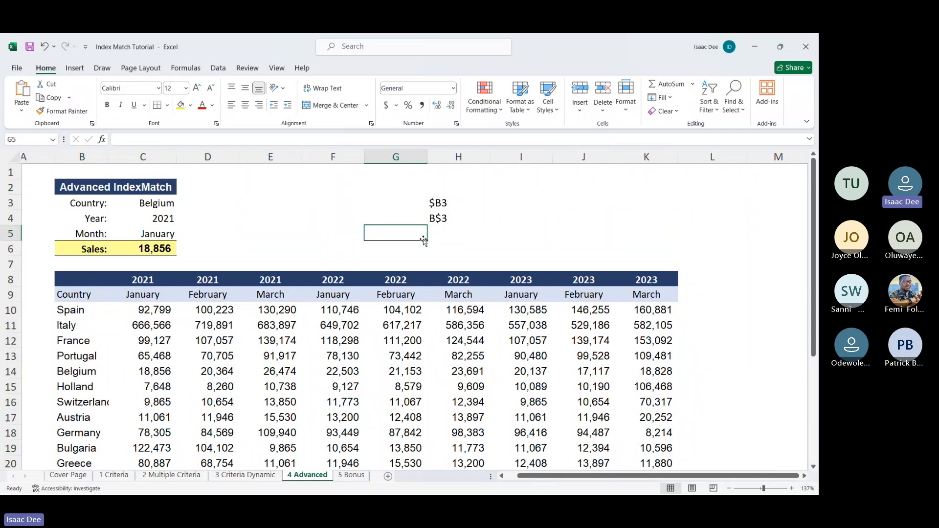
Step: Illustrate the copy directions by filling empty cell G5 down to G6 and G6 across to H6
left_click_drag(423, 239, 429, 258)
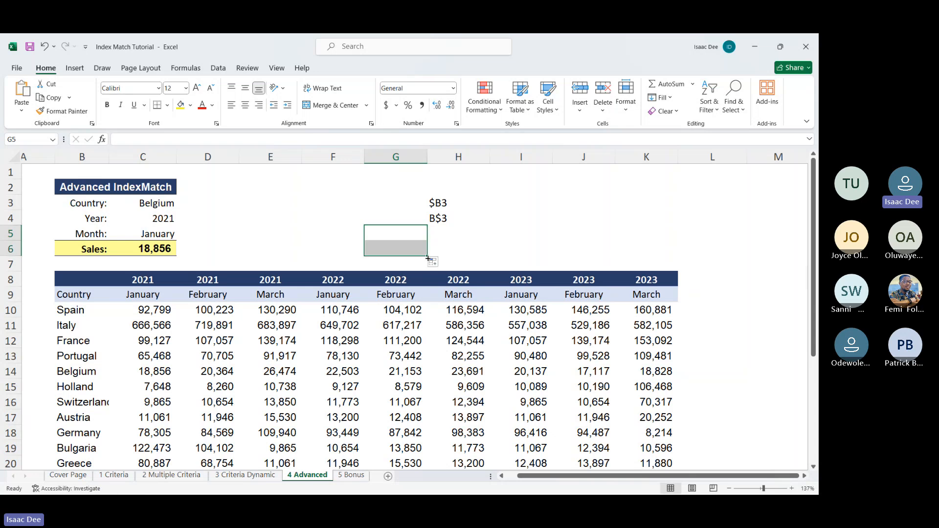
left_click(401, 250)
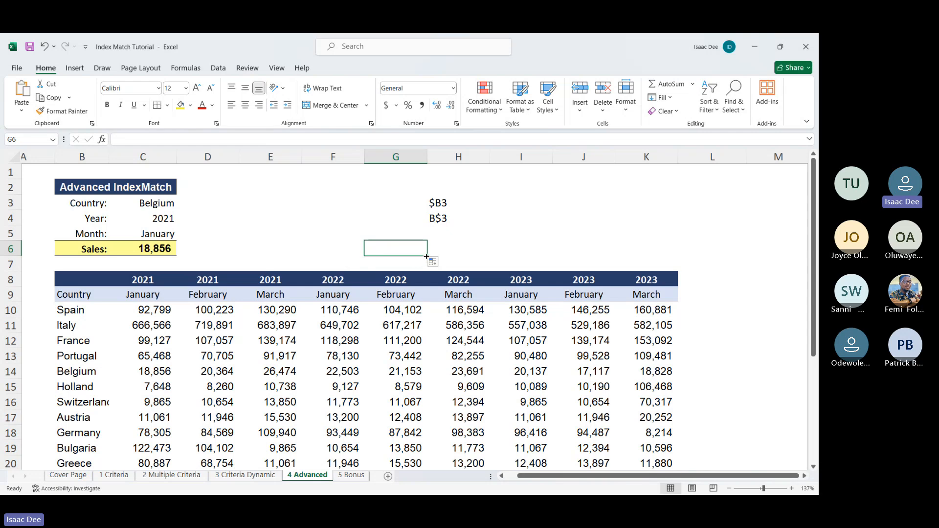
left_click_drag(426, 256, 488, 255)
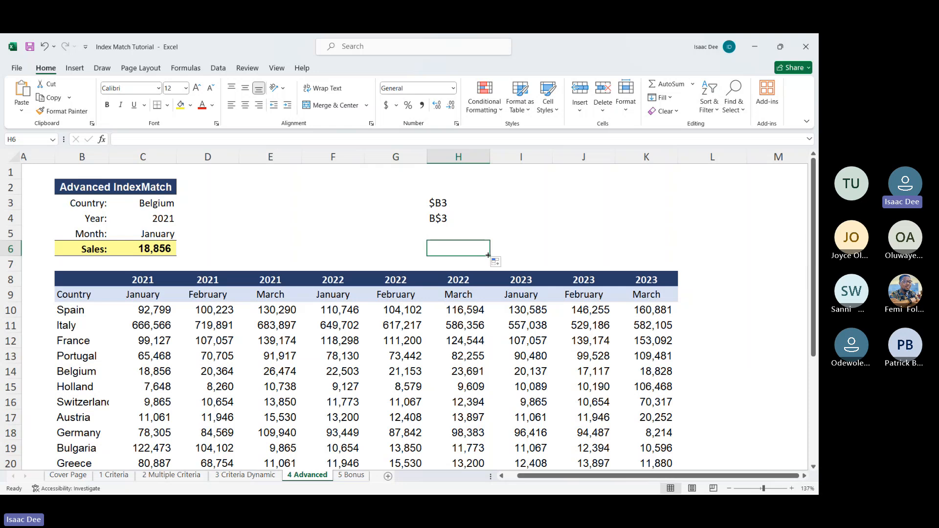
Step: Compare the $B3 and B$3 examples in H3 and H4, filling empty cell D3 across to E3 to illustrate the locked row 3
left_click(455, 205)
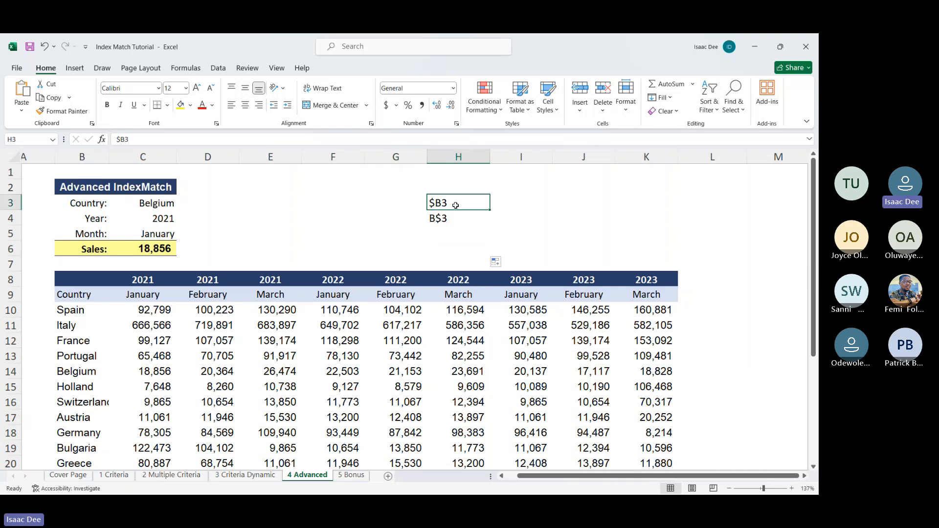
left_click(456, 220)
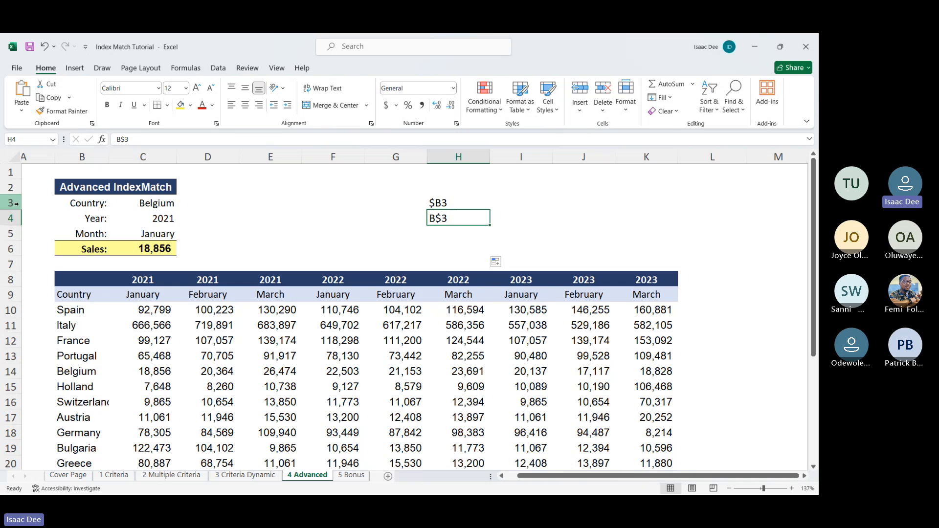
left_click(214, 199)
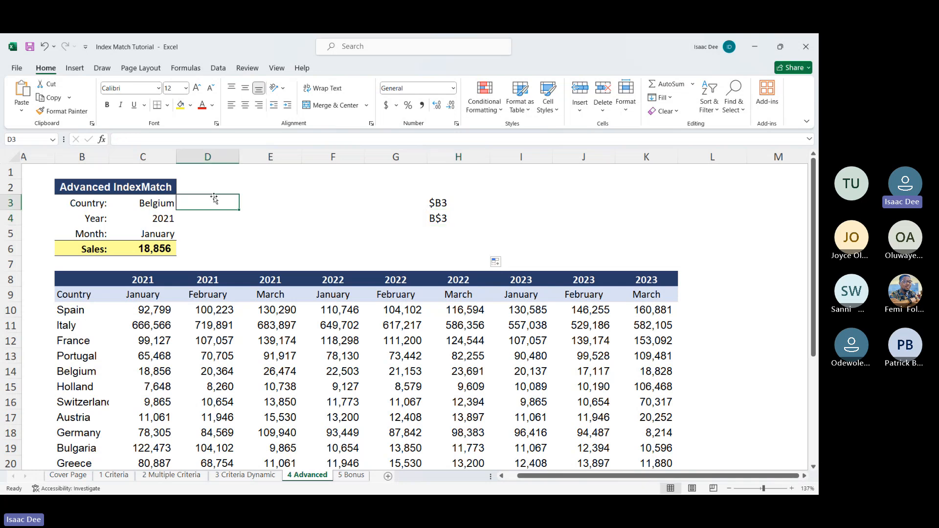
left_click_drag(235, 210, 295, 209)
left_click(268, 202)
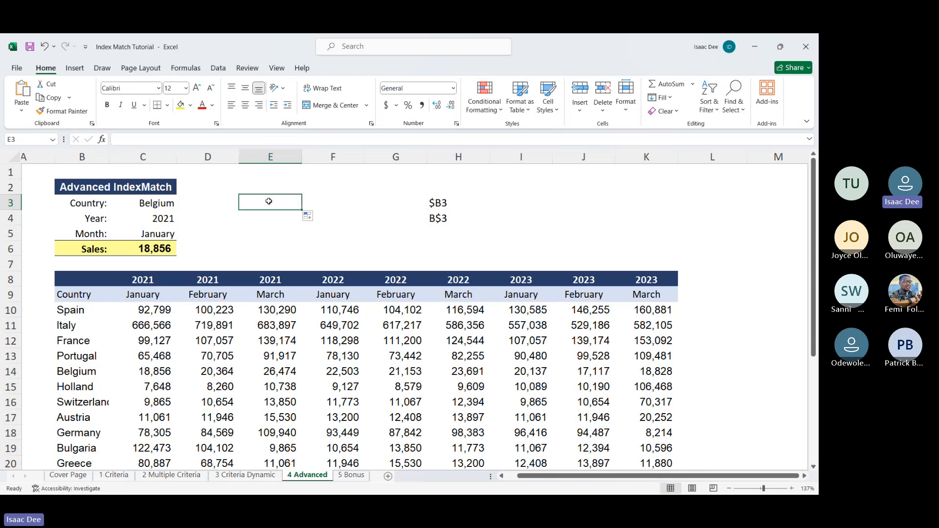
key("Down")
key("Down")
key("Down")
key("Down")
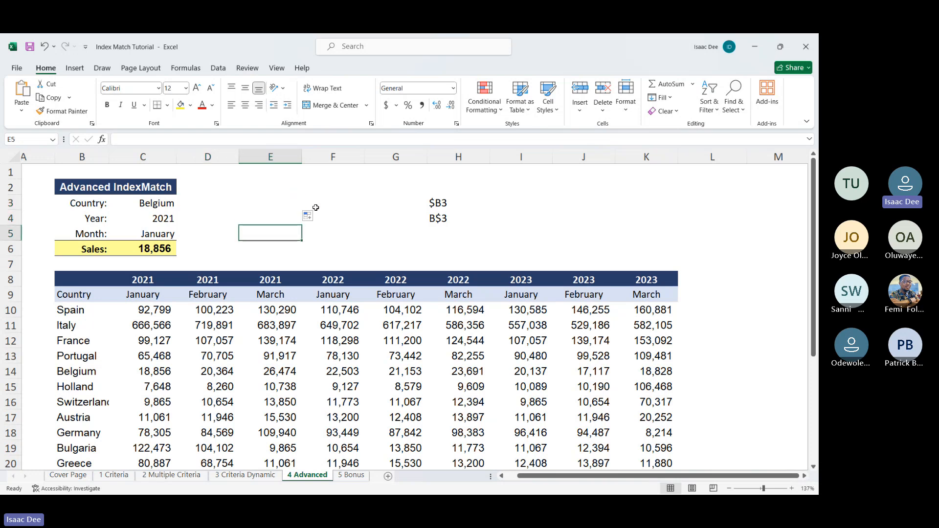
key("Up")
key("Up")
key("Up")
key("Up")
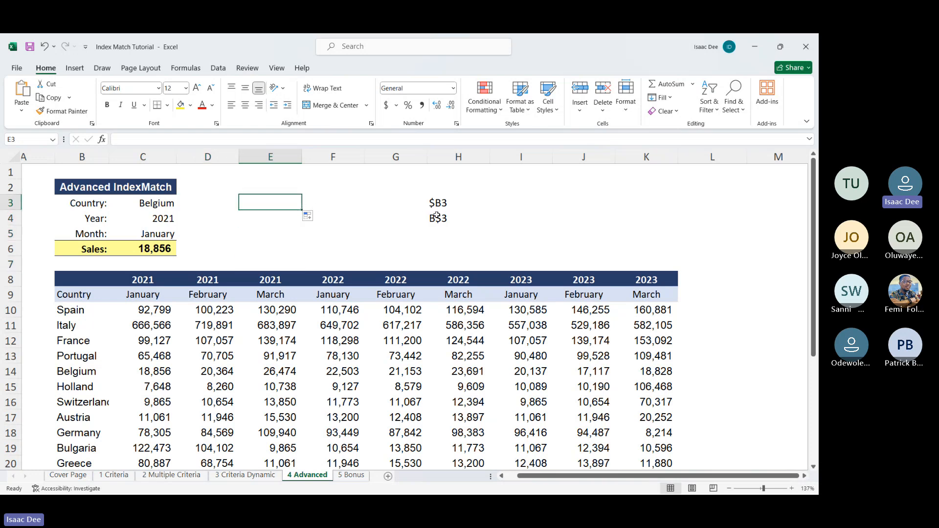
left_click(437, 217)
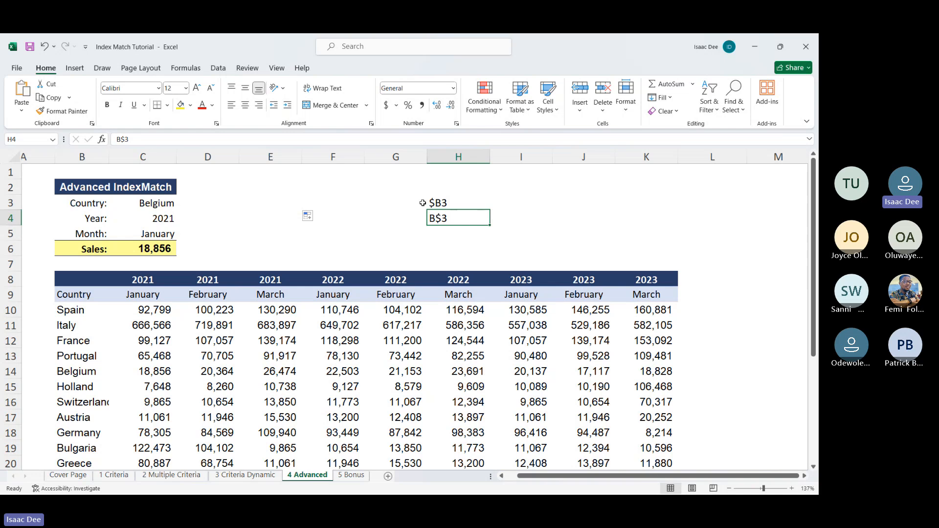
Step: Clear the mixed reference examples from the range G2:I5
left_click_drag(404, 192, 497, 232)
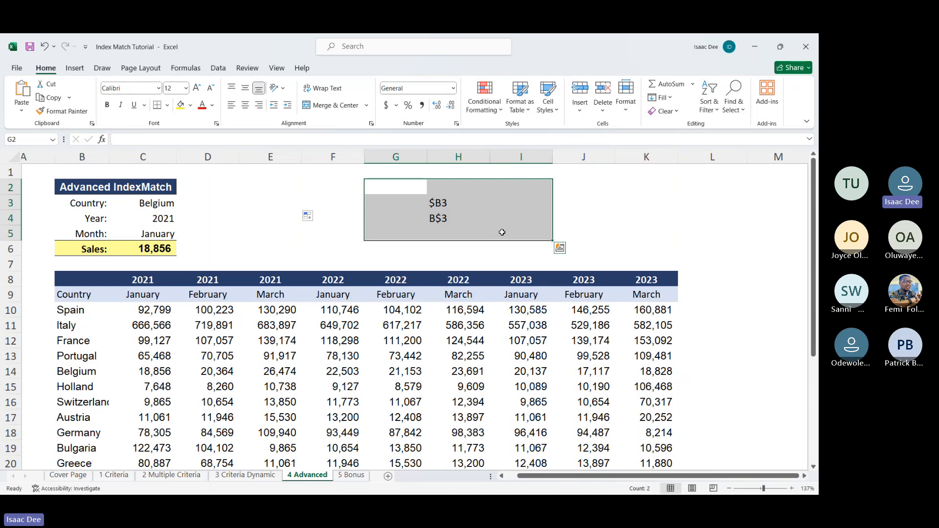
key("Delete")
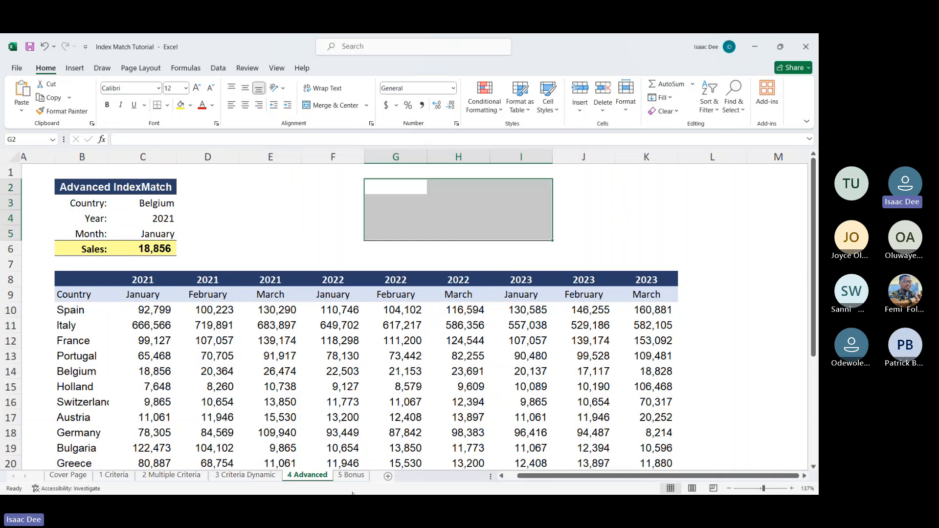
key("super")
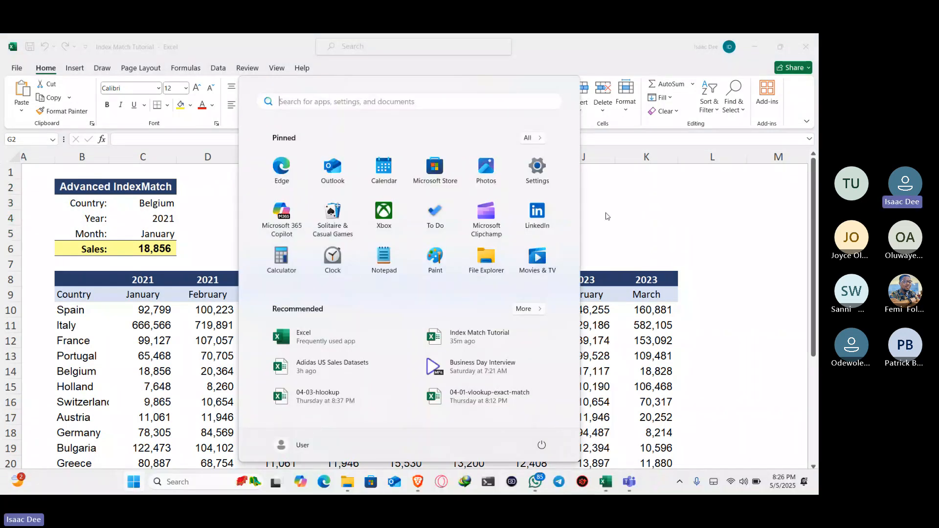
key("super")
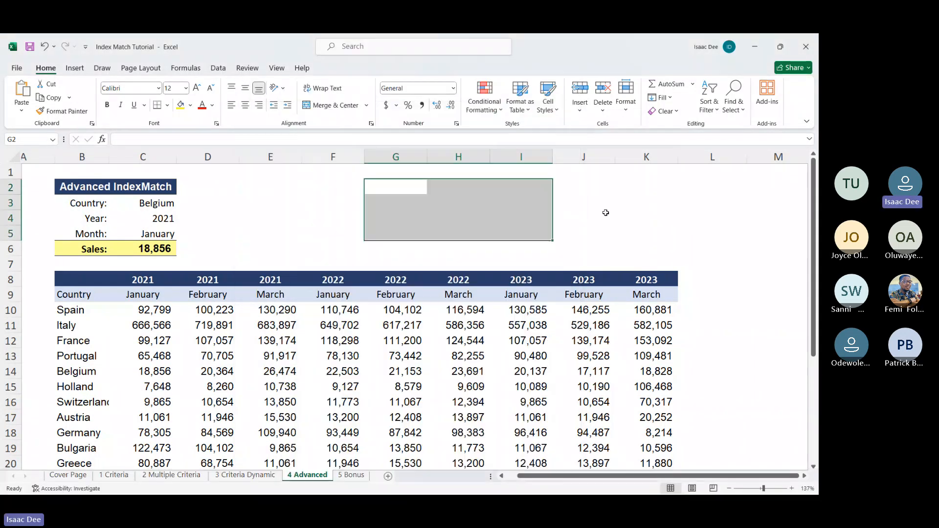
left_click(658, 225)
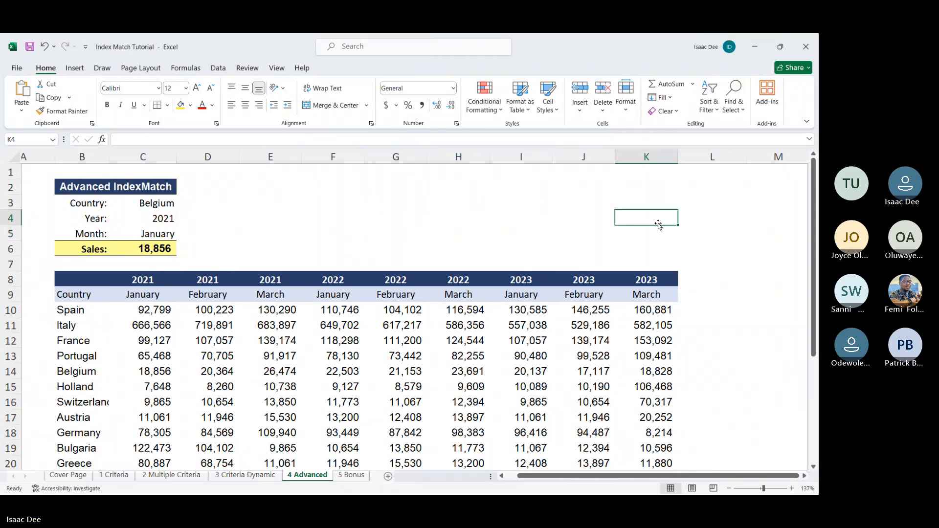
key("super")
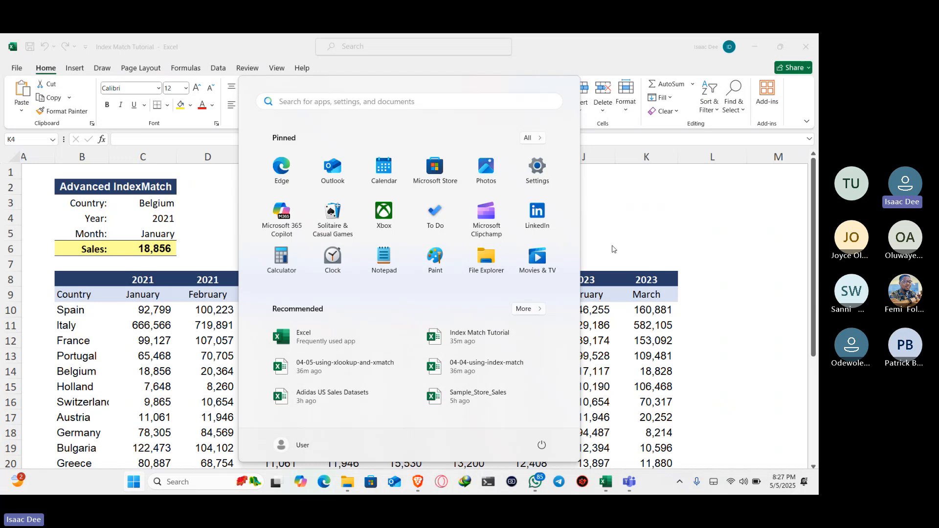
left_click(613, 249)
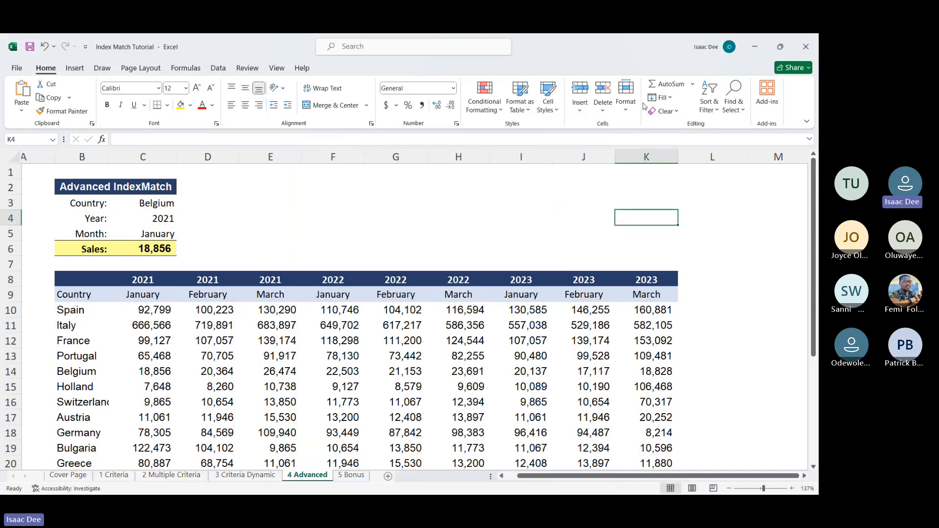
Step: Close the Index Match Tutorial workbook without saving, and minimize the browser and WhatsApp windows to reach the Downloads folder
left_click(816, 43)
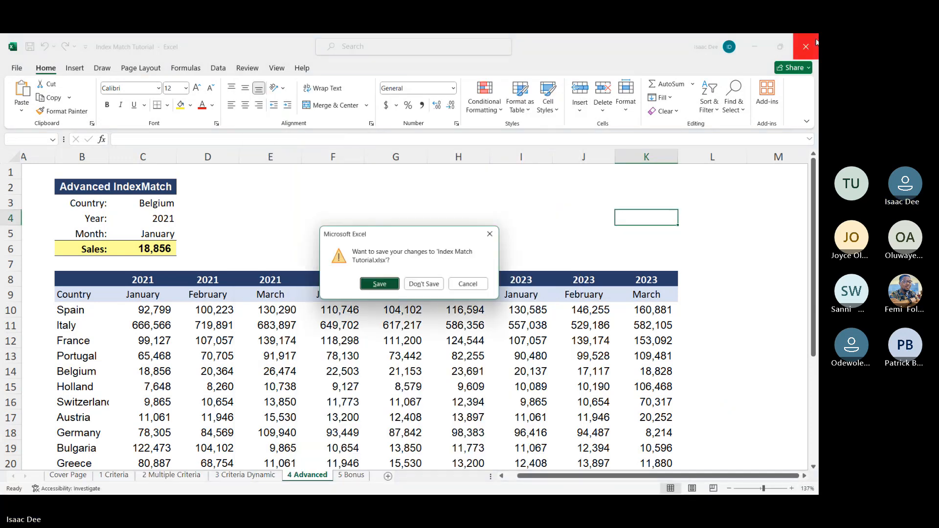
left_click(419, 286)
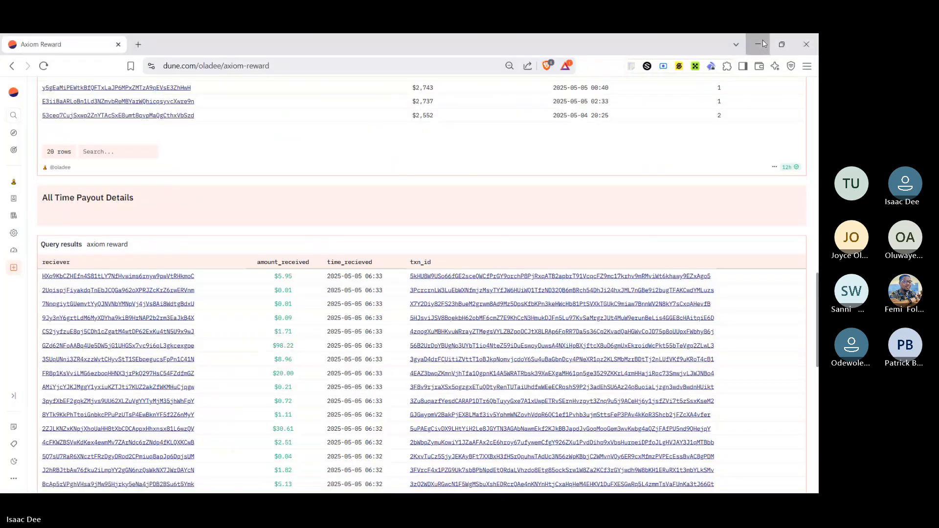
left_click(760, 44)
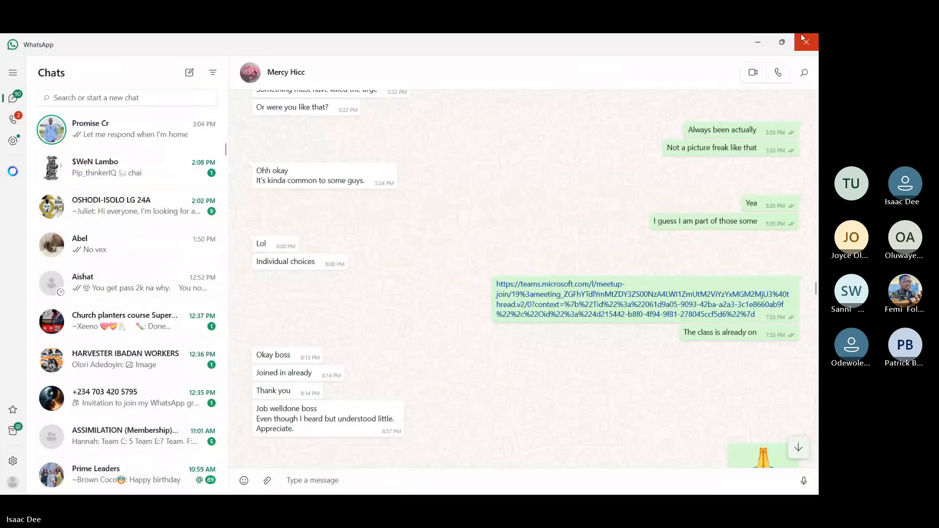
left_click(755, 44)
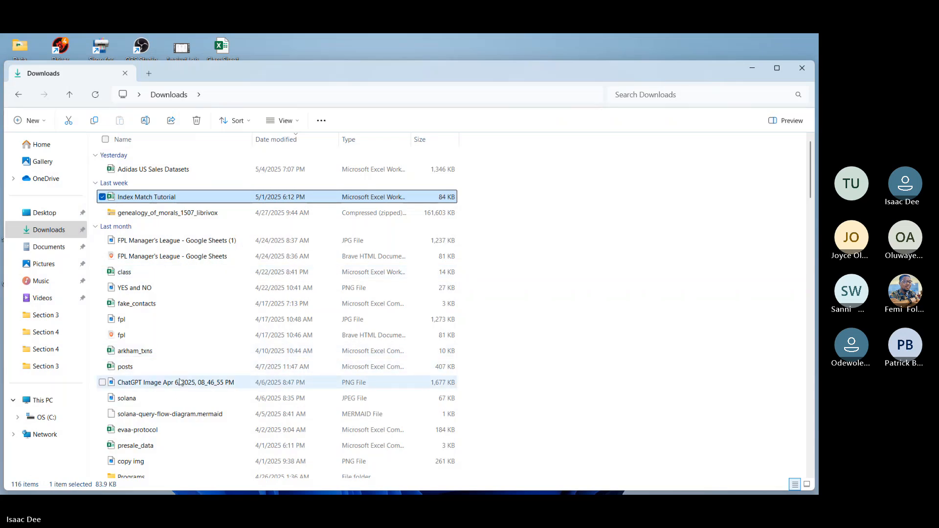
Step: Open the Adidas US Sales Datasets workbook from Downloads in Excel and dismiss the Office updates notice
left_click(125, 170)
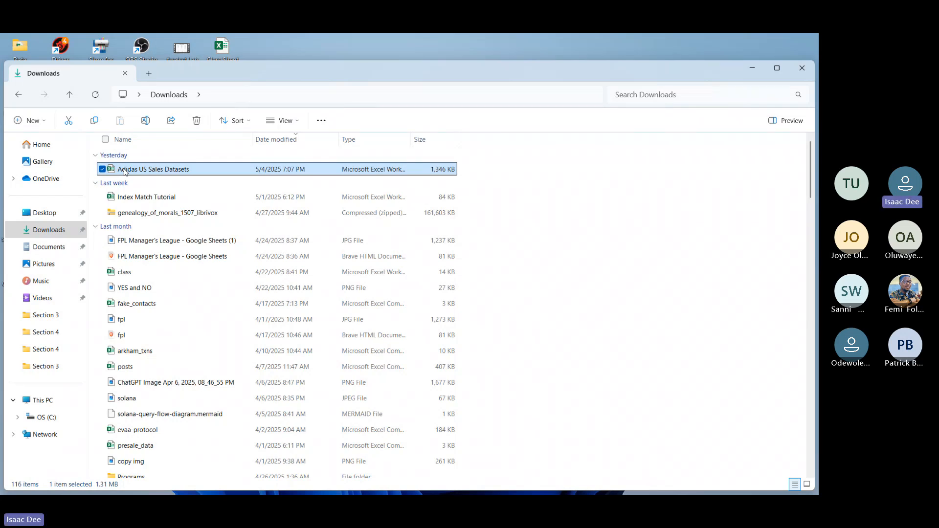
double_click(125, 170)
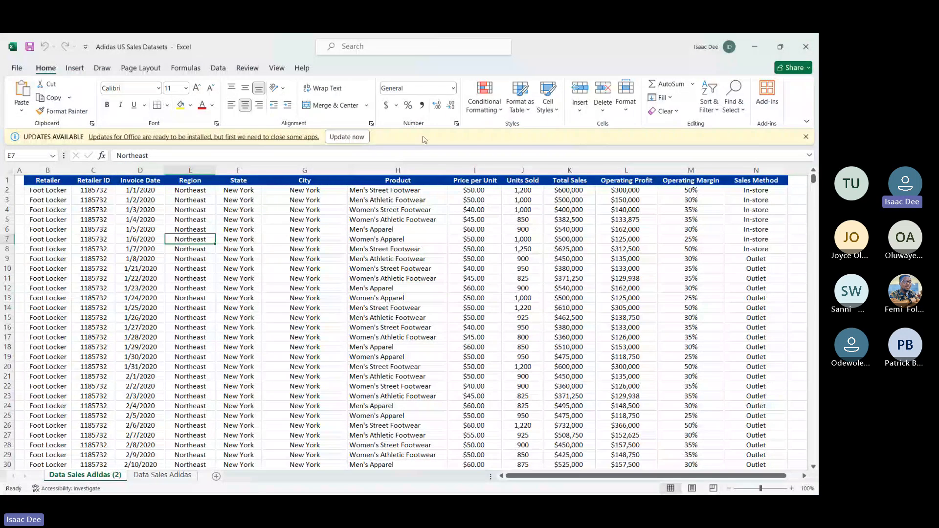
left_click(806, 137)
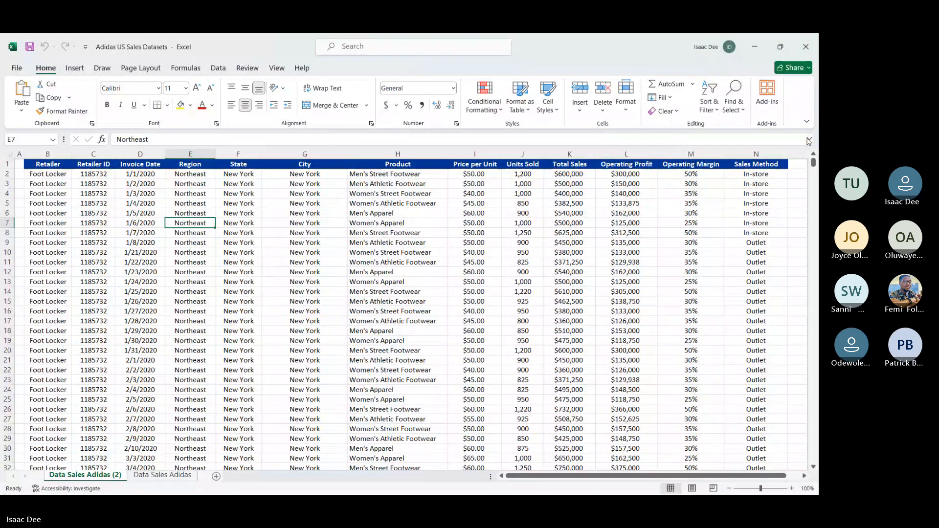
Step: Examine the Data Sales Adidas (2) sheet down to its last rows, and look at the Data Sales Adidas sheet
left_click(759, 233)
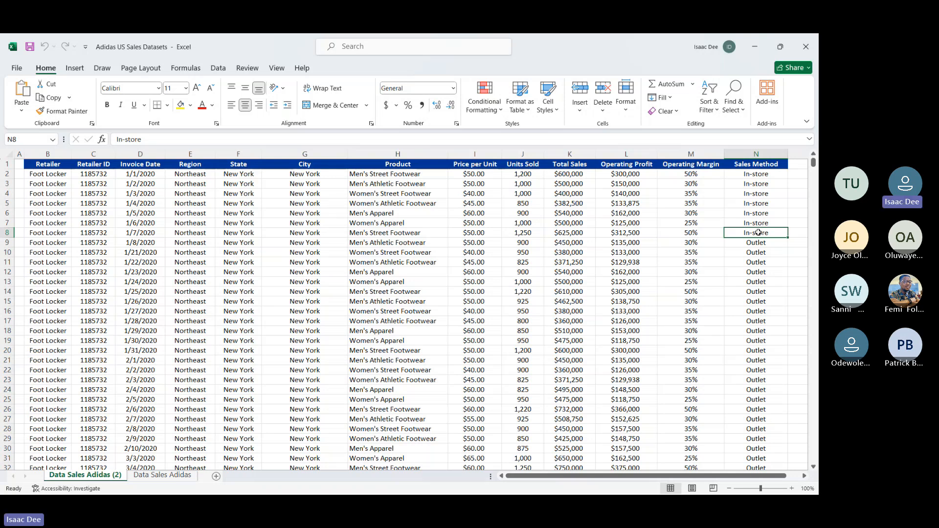
left_click(529, 207)
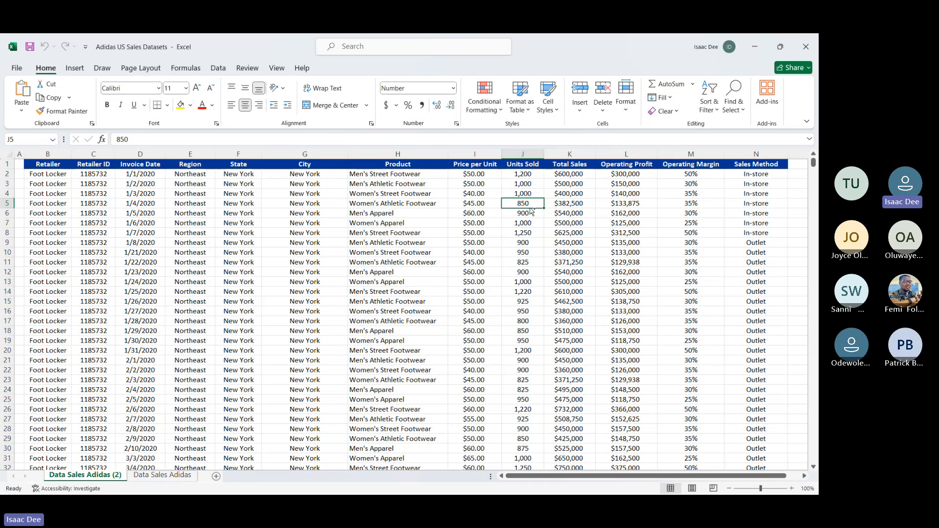
key("ctrl+Down")
key("Down")
key("Down")
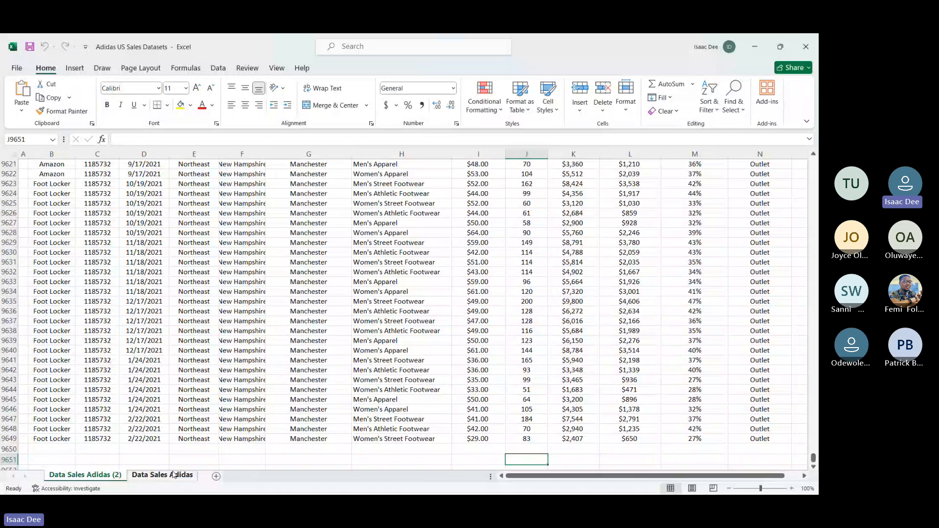
left_click(173, 474)
key("ctrl+Page_Up")
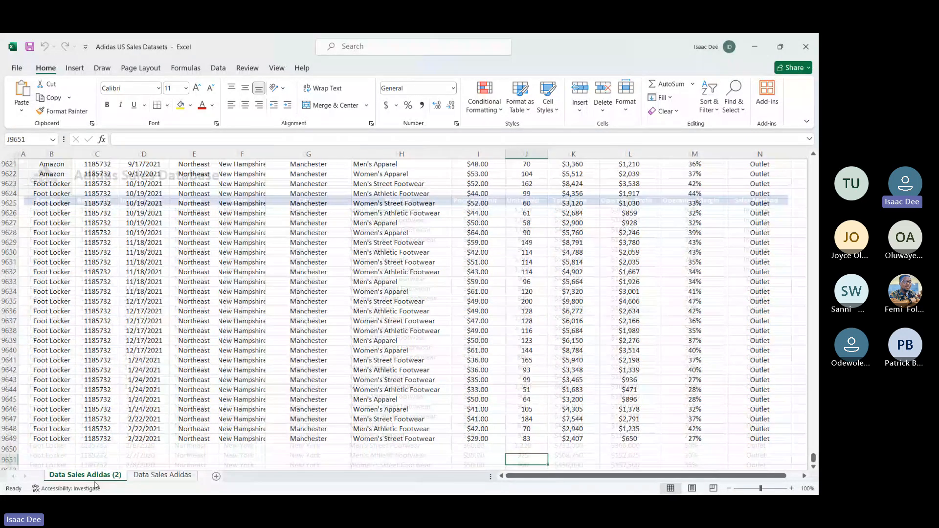
Step: Examine the columns of the Data Sales Adidas (2) sheet from the first rows across to the last field
left_click(25, 439)
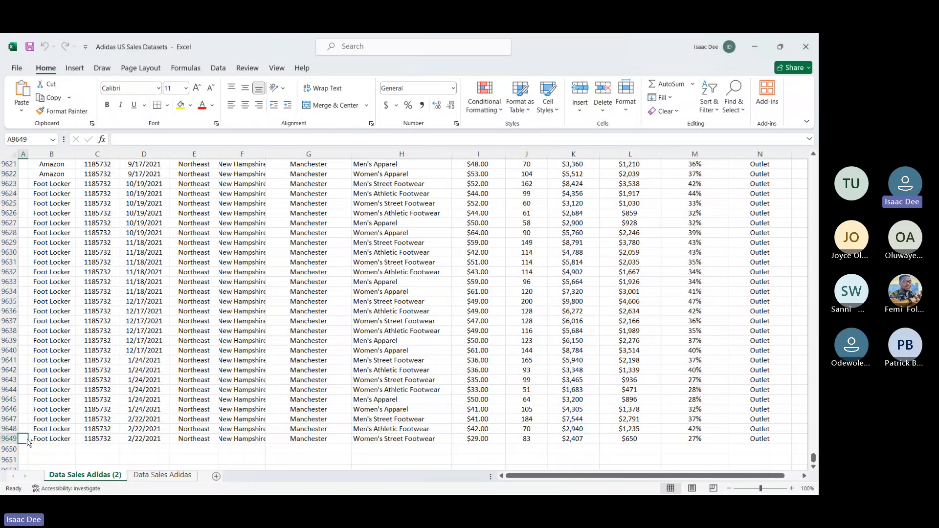
key("ctrl+Home")
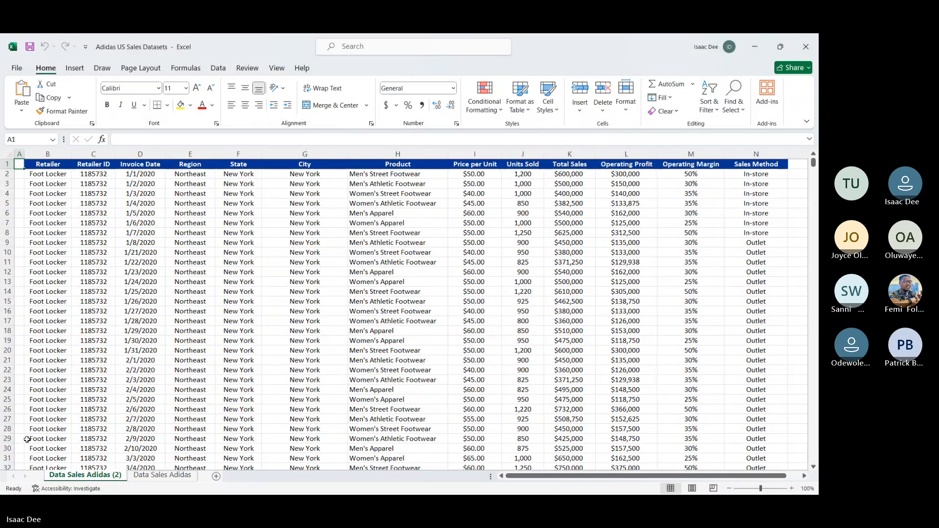
key("Down")
key("Right")
key("Right")
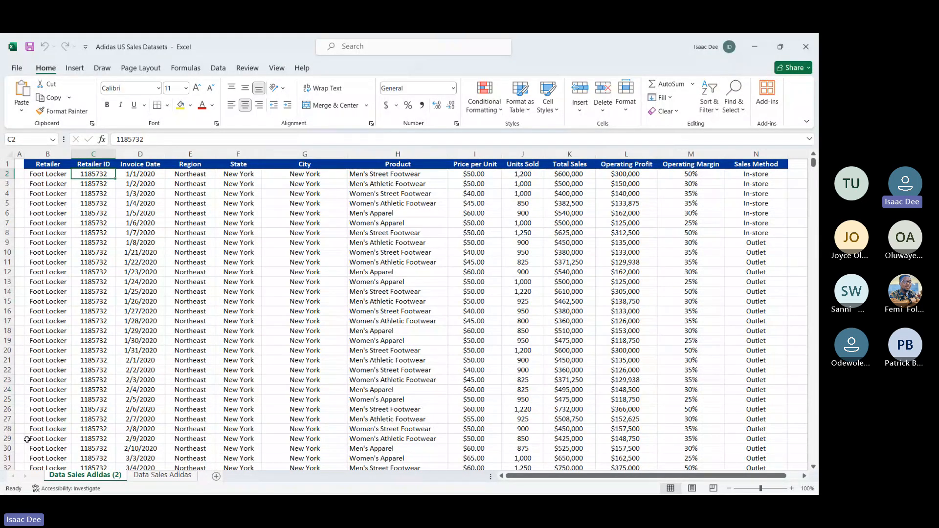
key("Right")
key("Right")
key("Right")
key("Right")
key("Right")
key("Right")
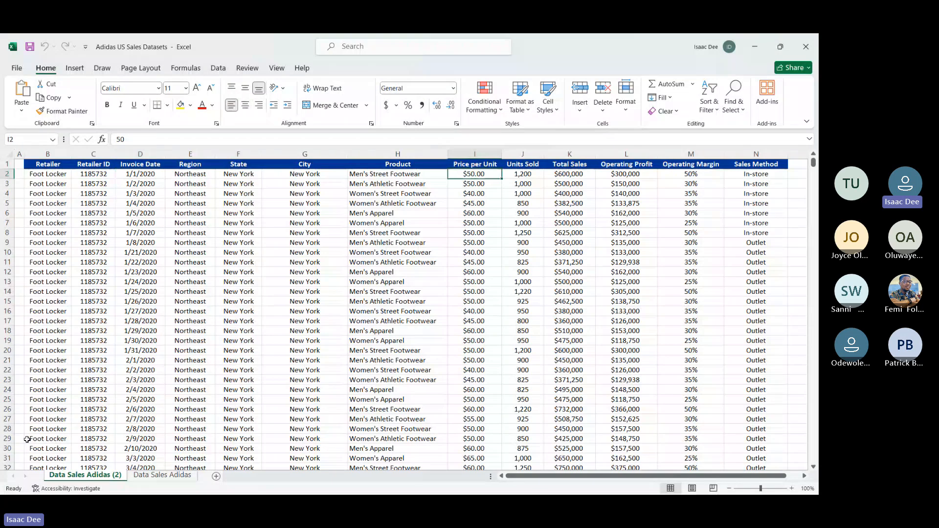
key("Right")
key("Right")
key("Right")
key("Right")
key("Right")
key("Right")
key("Right")
key("Down")
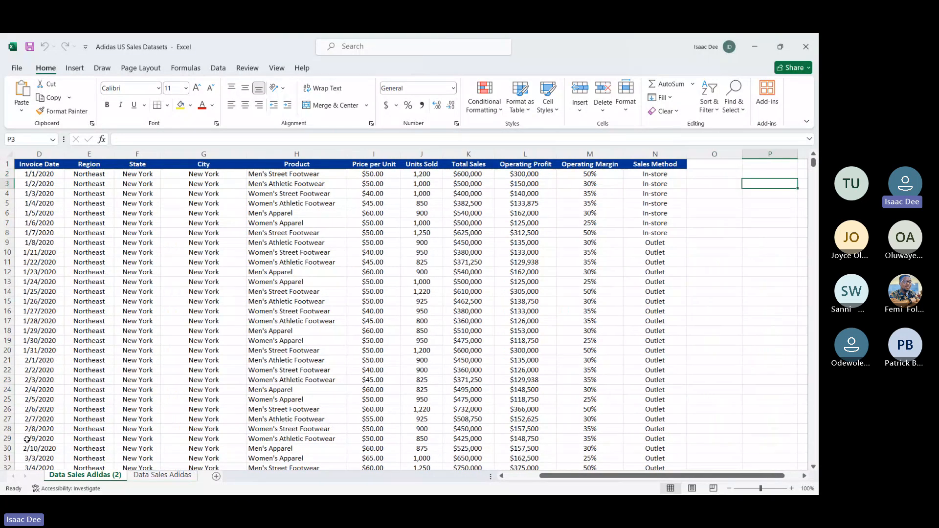
key("Down")
scroll(27, 440, "left", 2)
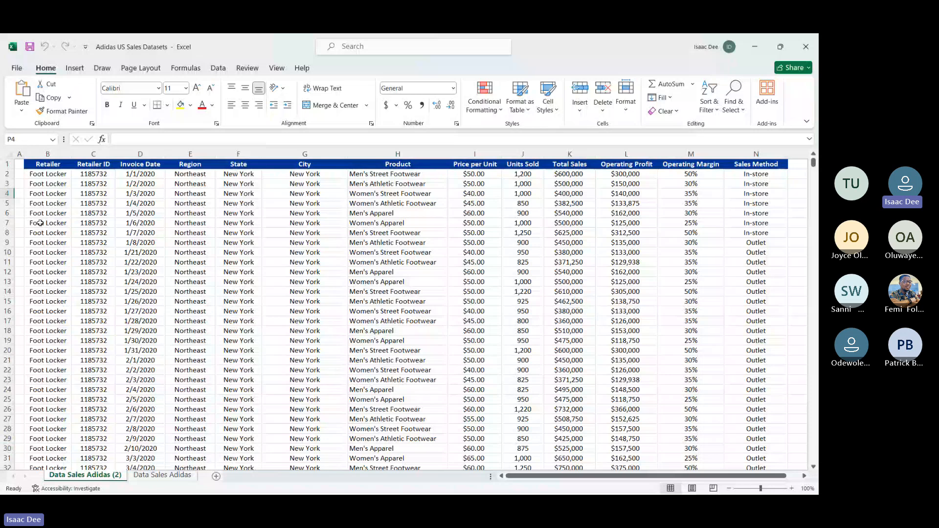
left_click(54, 167)
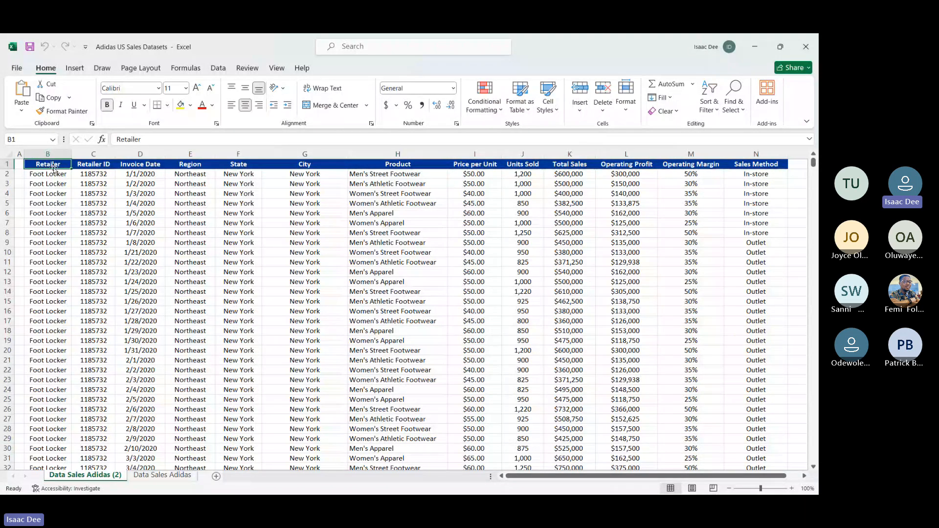
key("ctrl+shift+End")
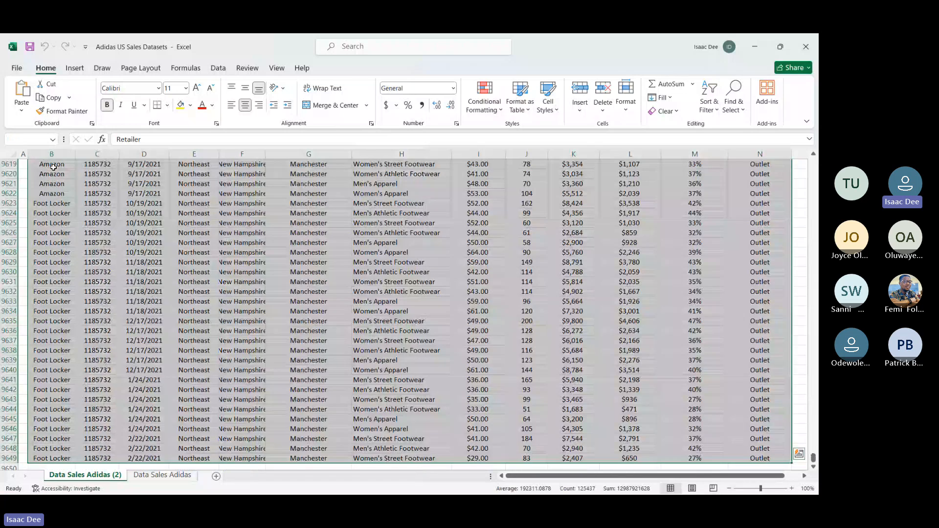
scroll(125, 278, "up", 20)
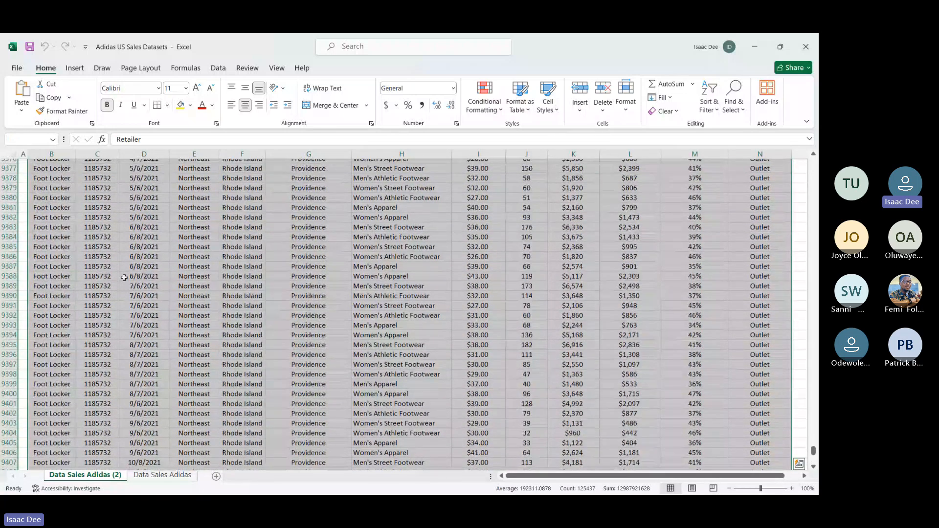
Step: Create a PivotTable on a new worksheet from the full sales data range B1:N9649 of the Data Sales Adidas (2) sheet
left_click(124, 277)
key("ctrl+Up")
key("ctrl+Left")
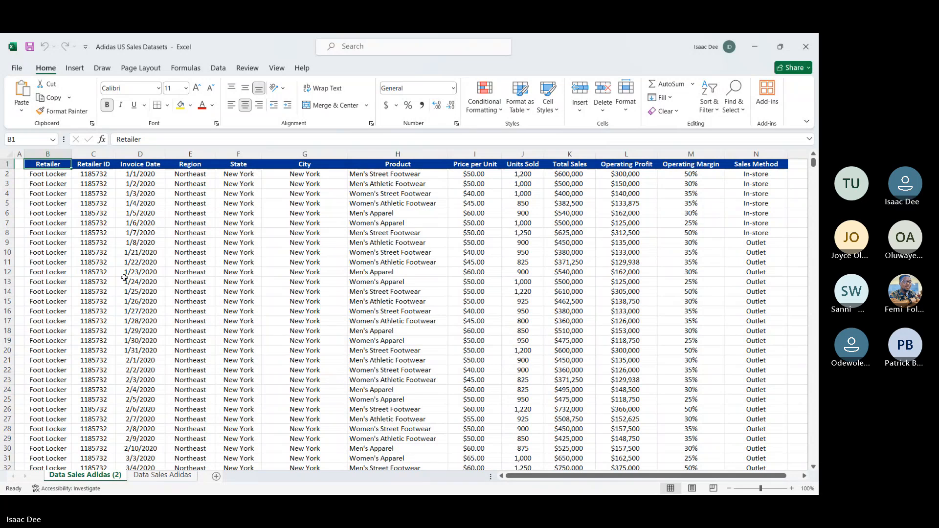
key("ctrl+shift+Down")
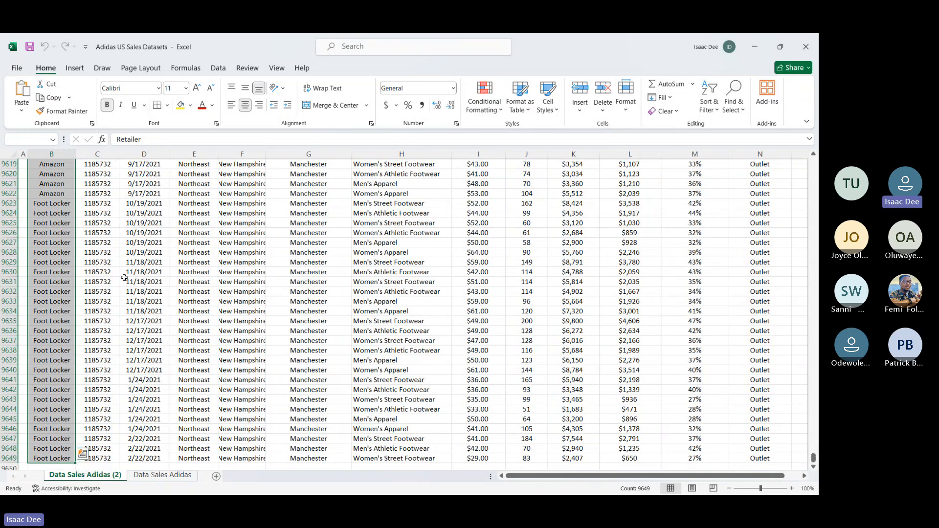
key("ctrl+shift+Right")
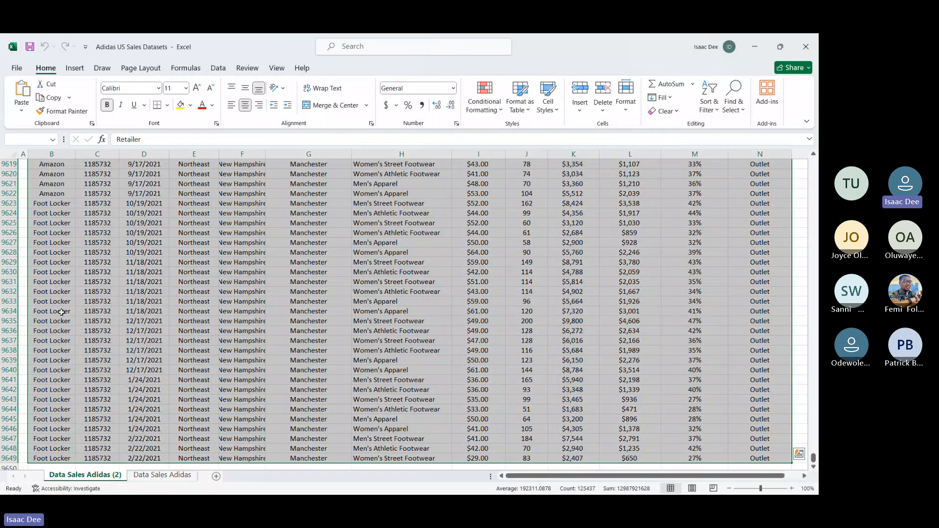
scroll(200, 291, "up", 20)
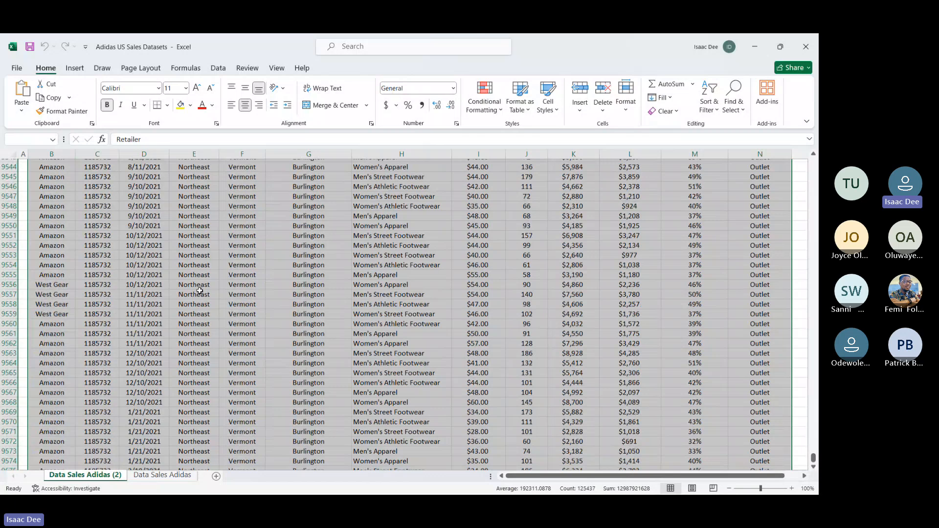
scroll(200, 292, "up", 6)
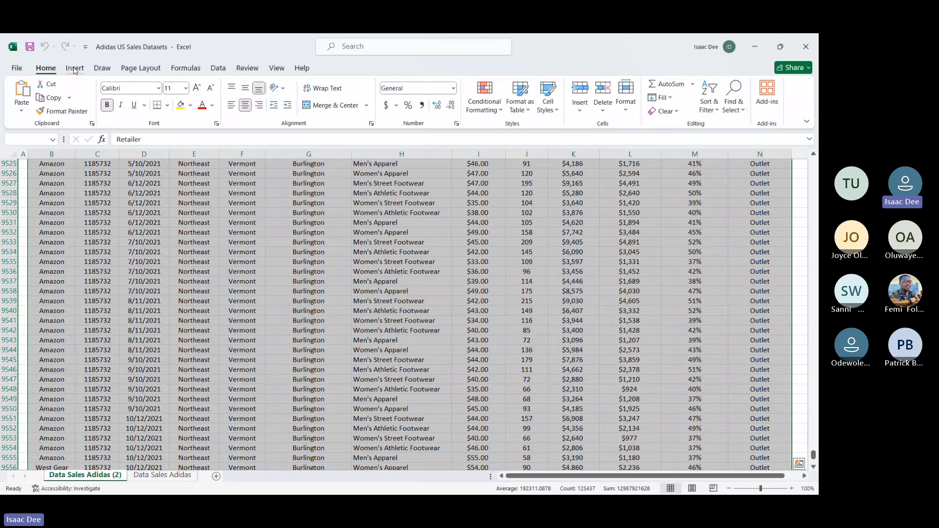
left_click(74, 68)
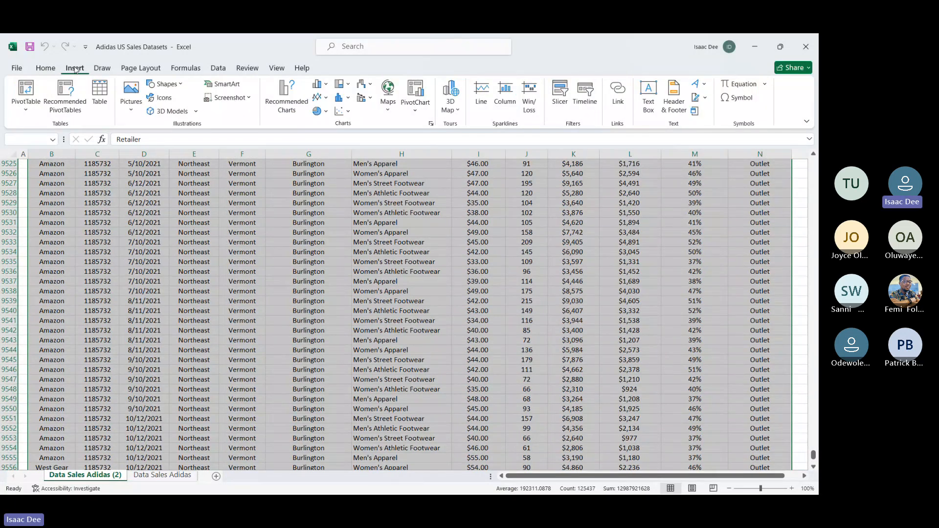
left_click(26, 93)
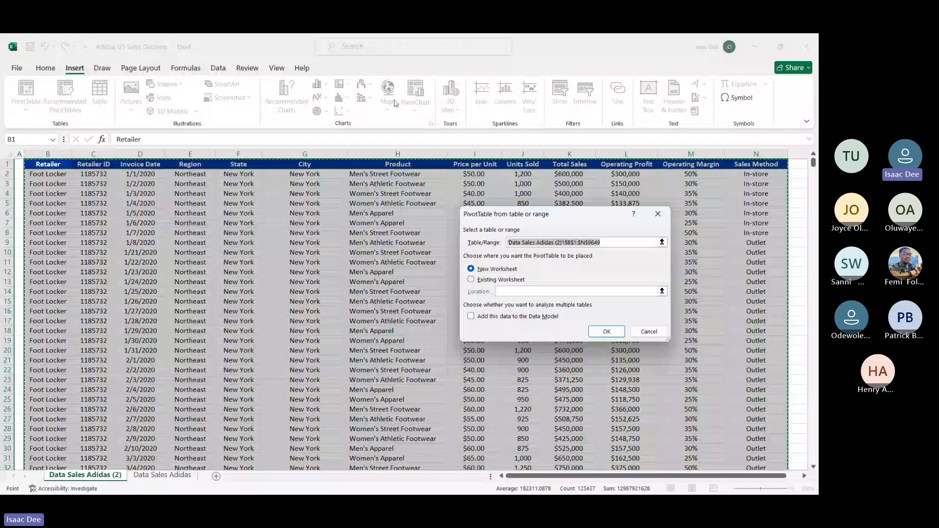
left_click(480, 275)
left_click(480, 276)
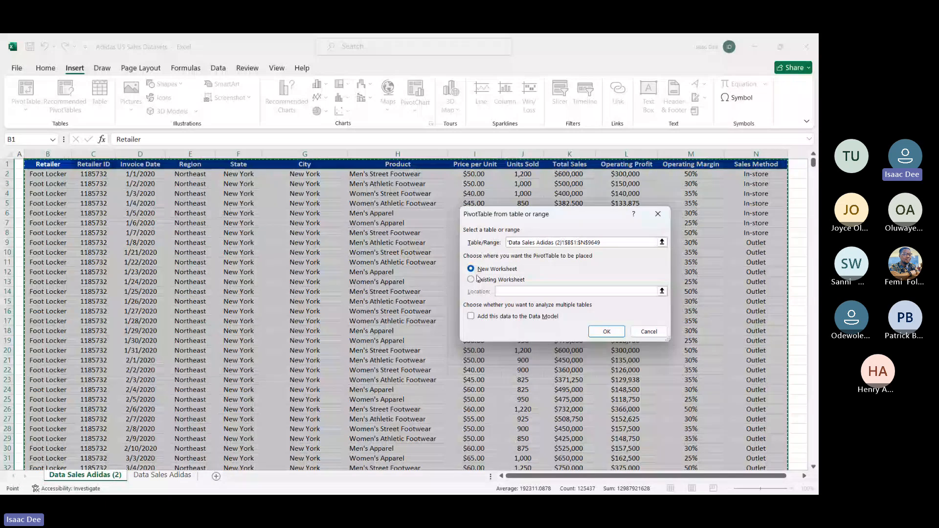
left_click(594, 331)
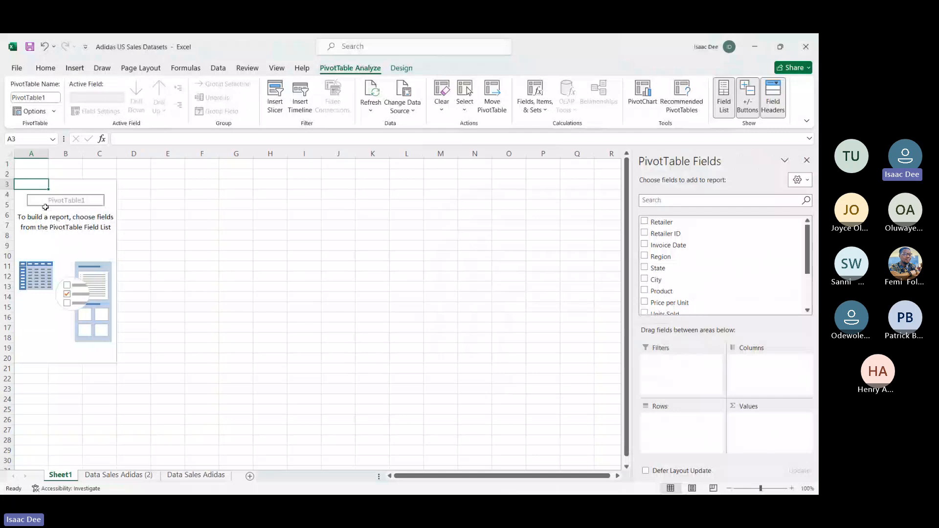
Step: Look over the empty PivotTable report area and review the fields available for it
left_click(80, 183)
left_click(139, 186)
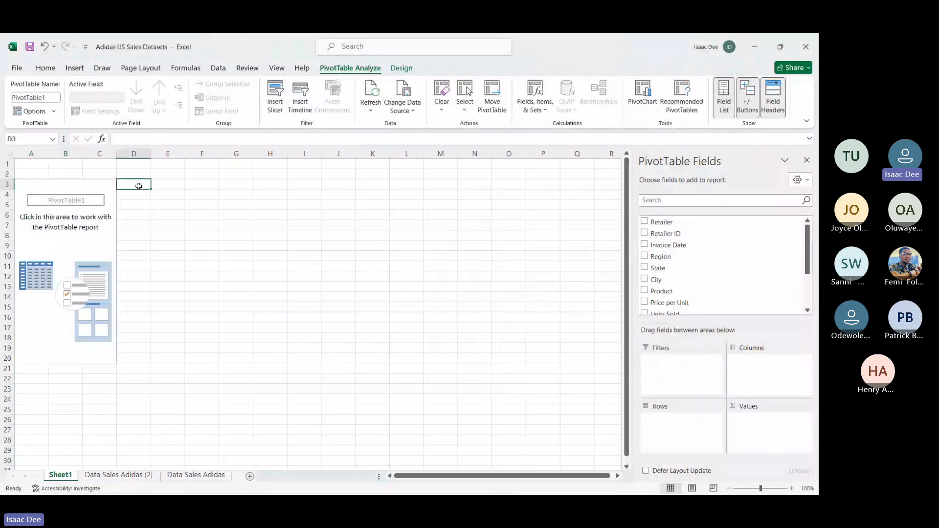
left_click(85, 184)
left_click(53, 185)
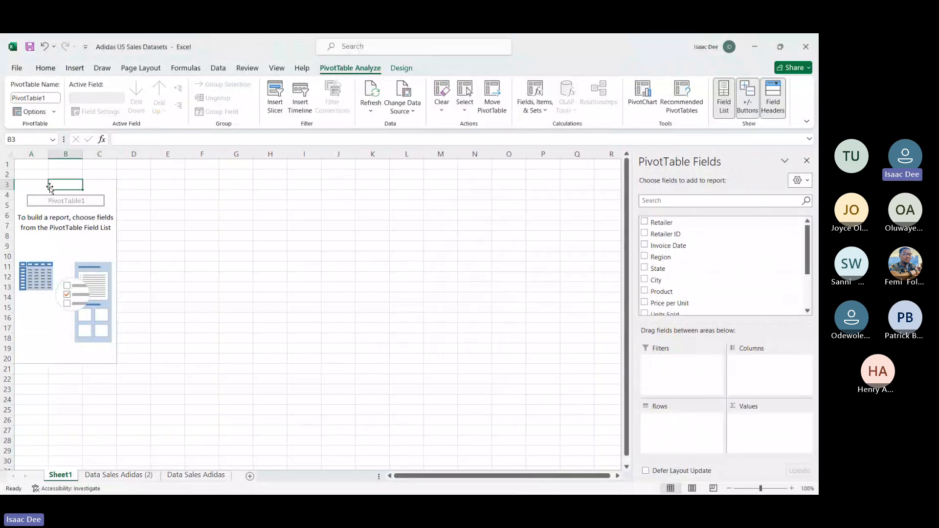
left_click(32, 190)
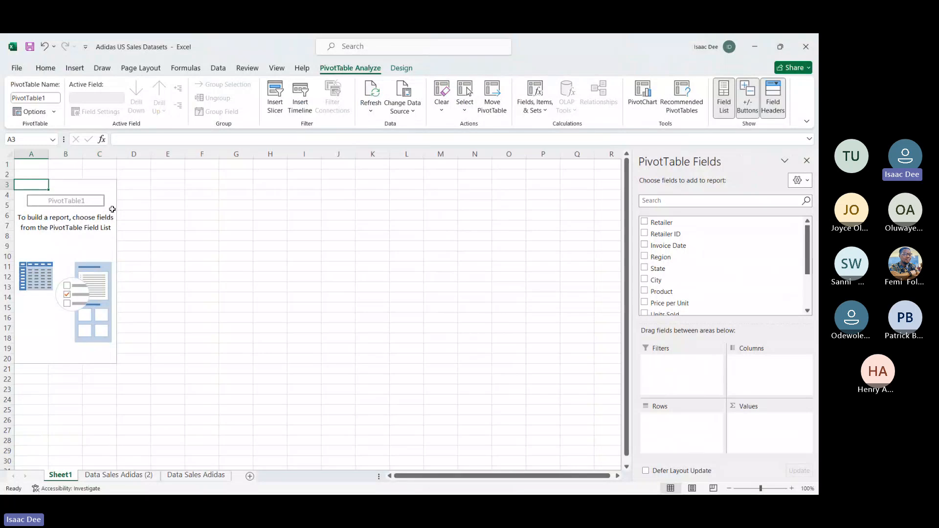
scroll(657, 263, "down", 2)
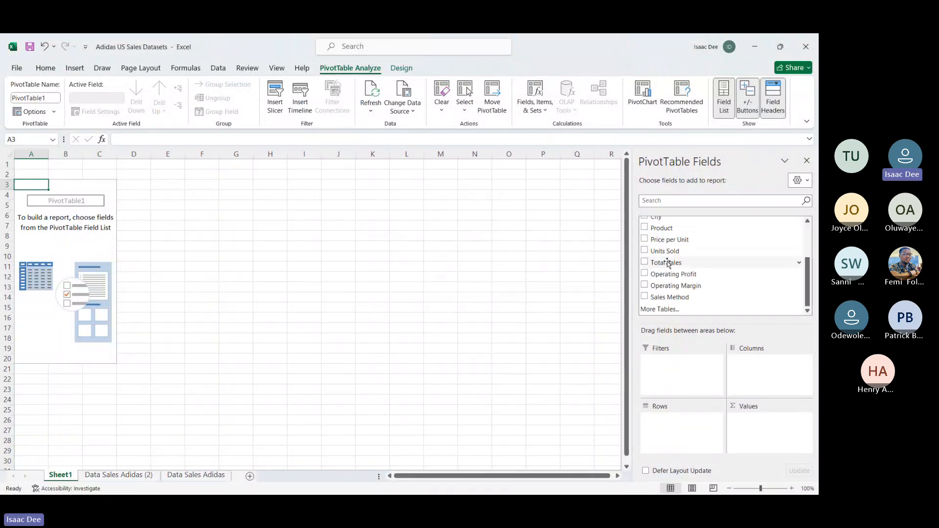
scroll(657, 263, "up", 2)
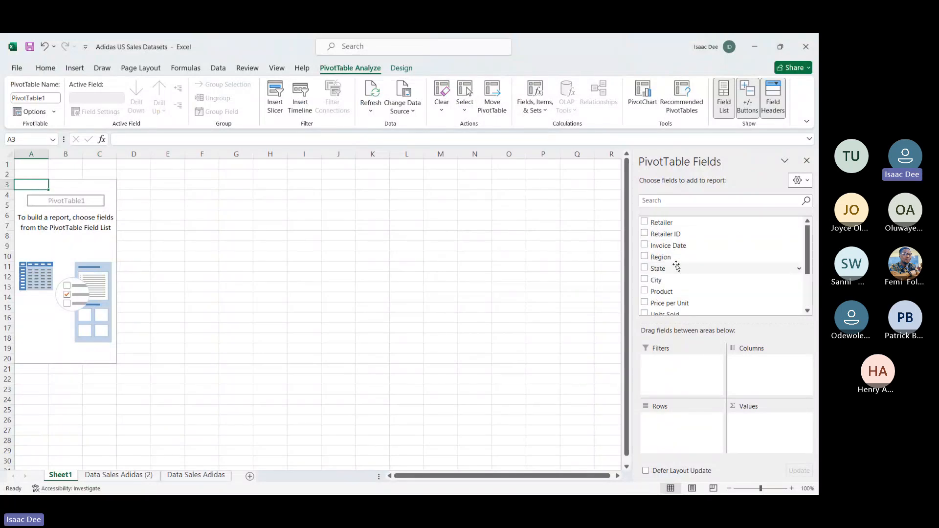
scroll(675, 266, "down", 2)
scroll(677, 267, "up", 2)
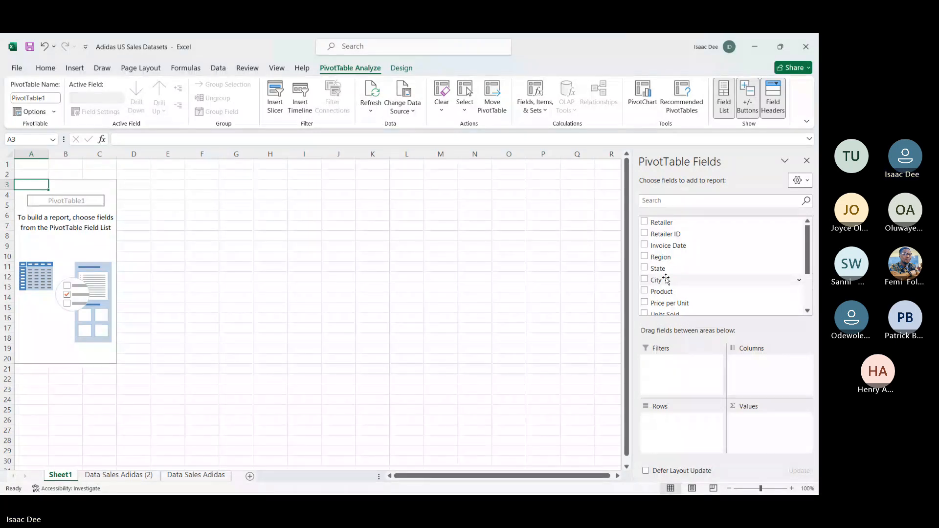
Step: Add the City field to the PivotTable's rows and check the resulting list down to its end
left_click_drag(666, 280, 660, 420)
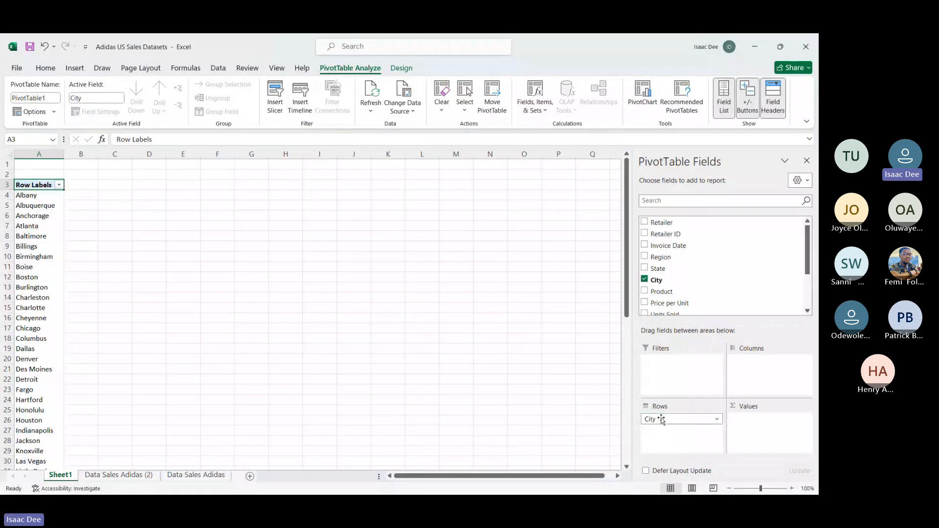
scroll(46, 384, "down", 20)
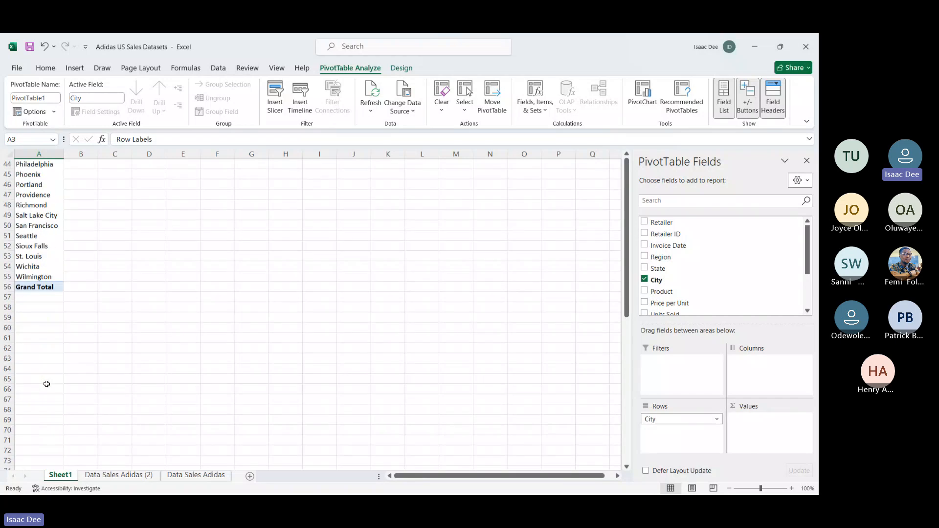
scroll(47, 384, "up", 16)
scroll(46, 384, "up", 7)
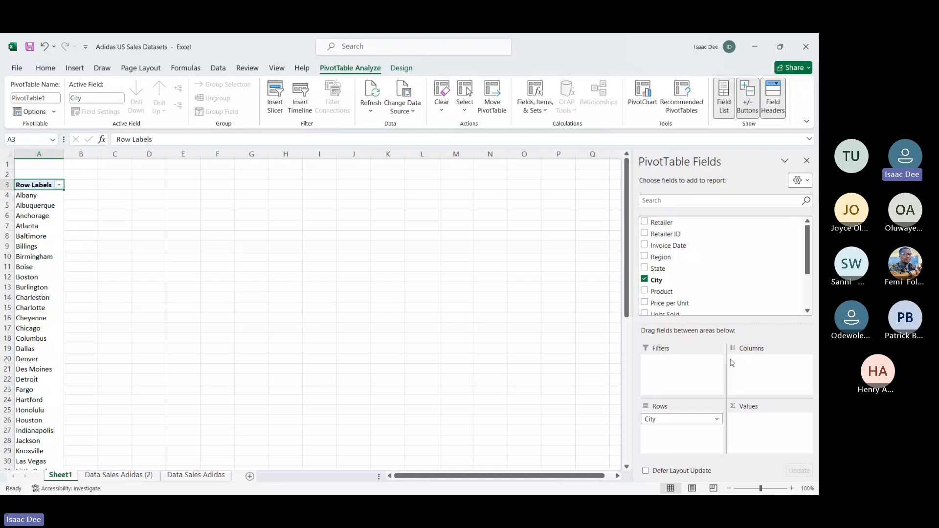
Step: Add the Total Sales field to the PivotTable's values to sum sales for each city
scroll(704, 289, "down", 3)
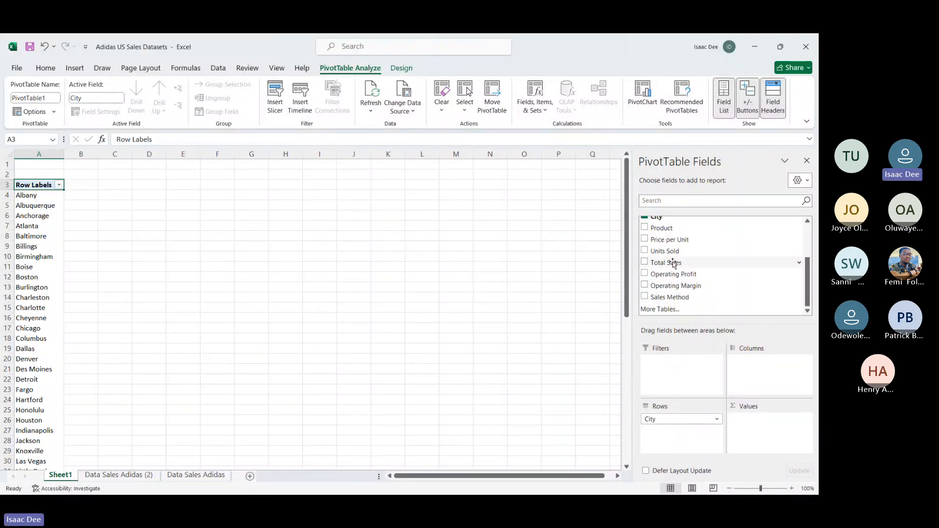
left_click_drag(673, 264, 766, 421)
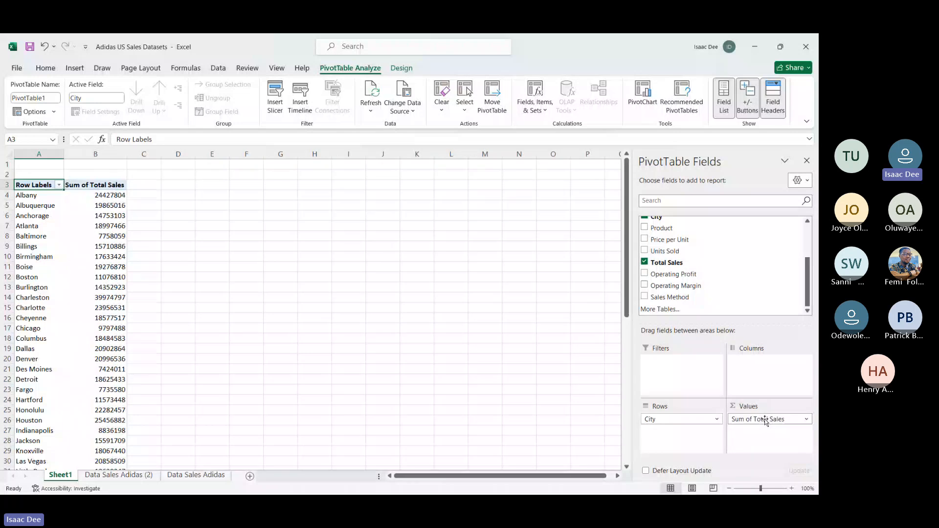
left_click(36, 228)
left_click(84, 249)
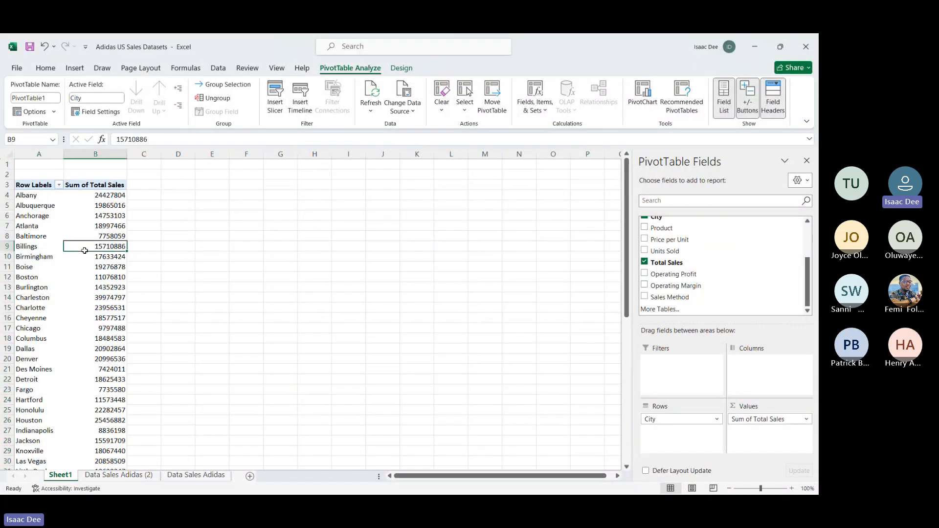
Step: Format the Sum of Total Sales column with thousands separators and the dollar accounting format
left_click(95, 154)
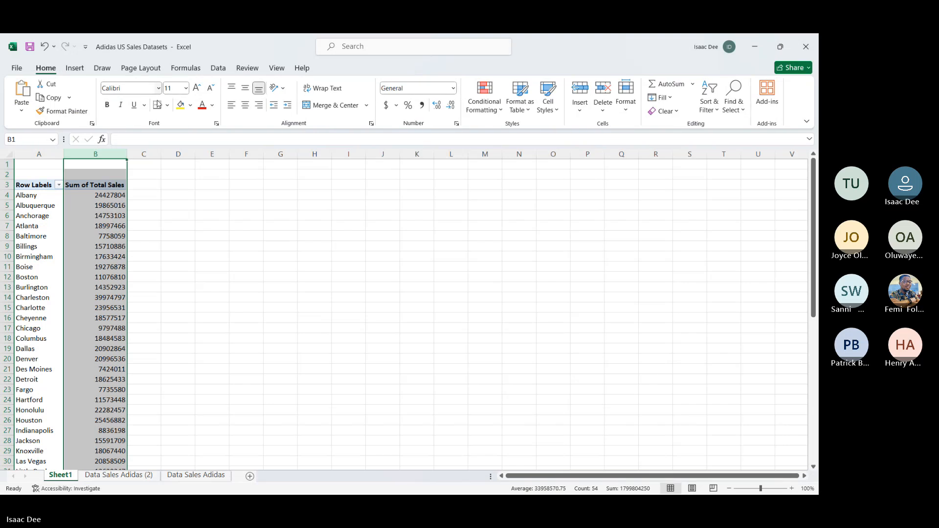
left_click(421, 106)
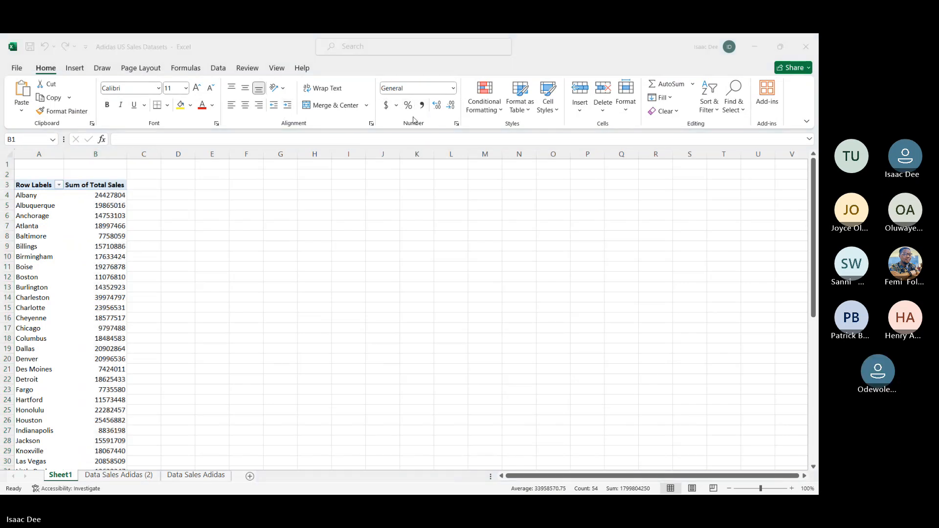
left_click(424, 108)
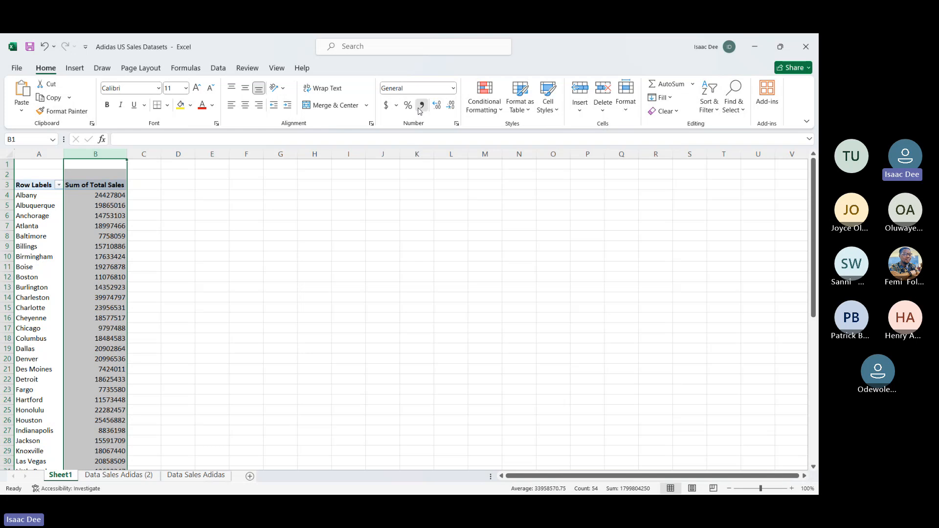
left_click(421, 107)
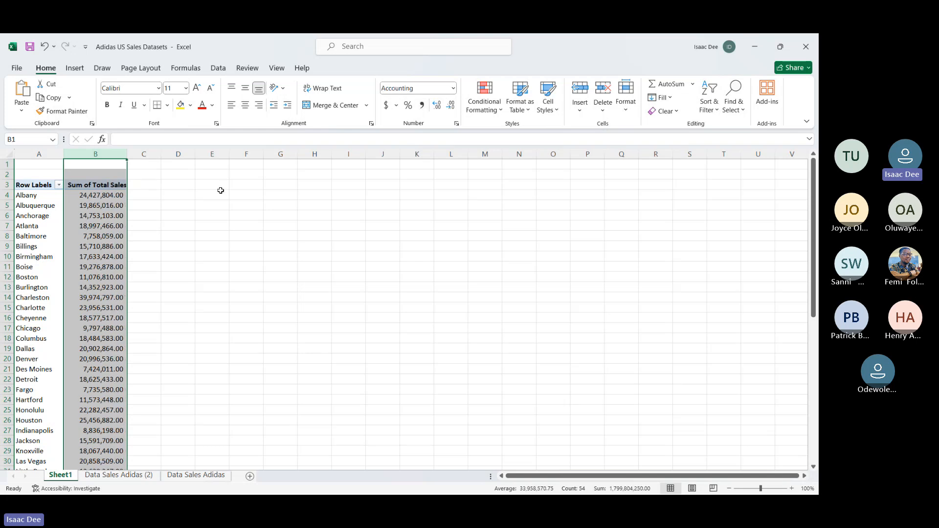
left_click(387, 108)
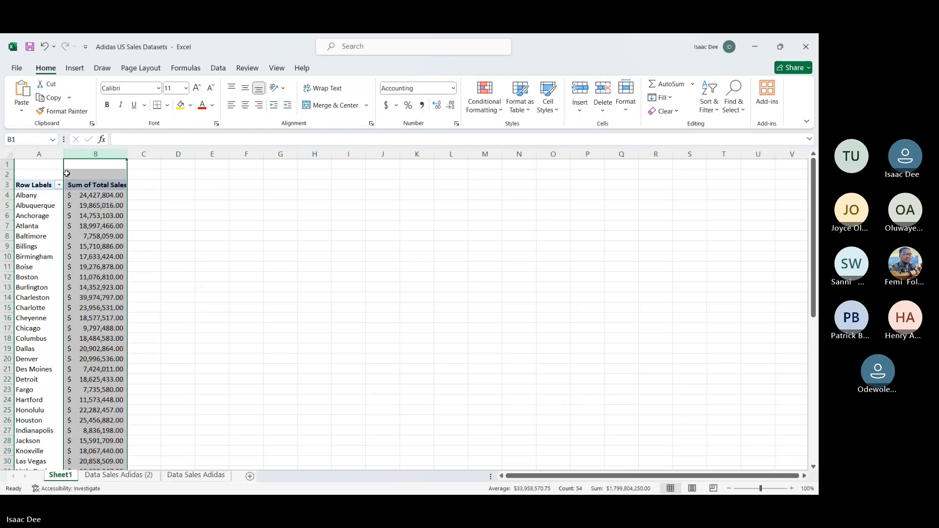
Step: Fit the Sum of Total Sales column width to its contents and check the city list down to the Grand Total
double_click(127, 154)
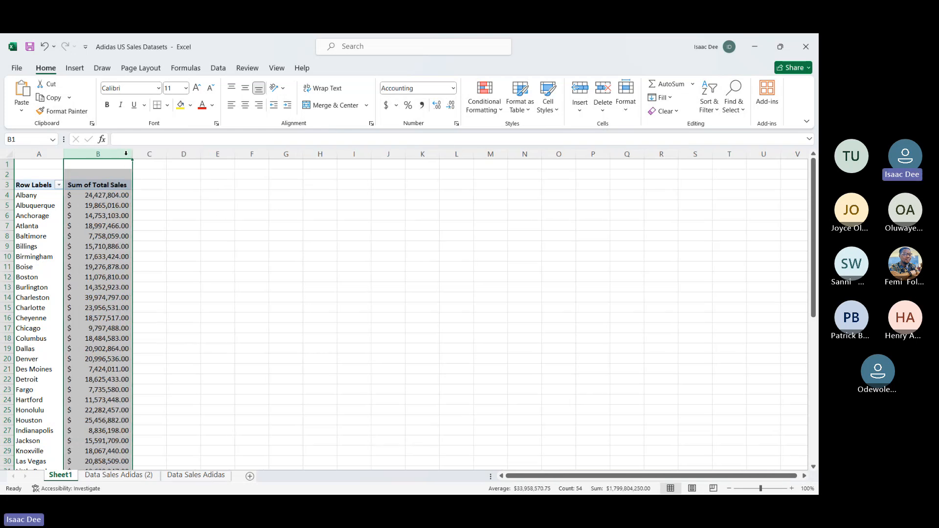
left_click(155, 239)
scroll(101, 315, "down", 13)
scroll(102, 315, "up", 13)
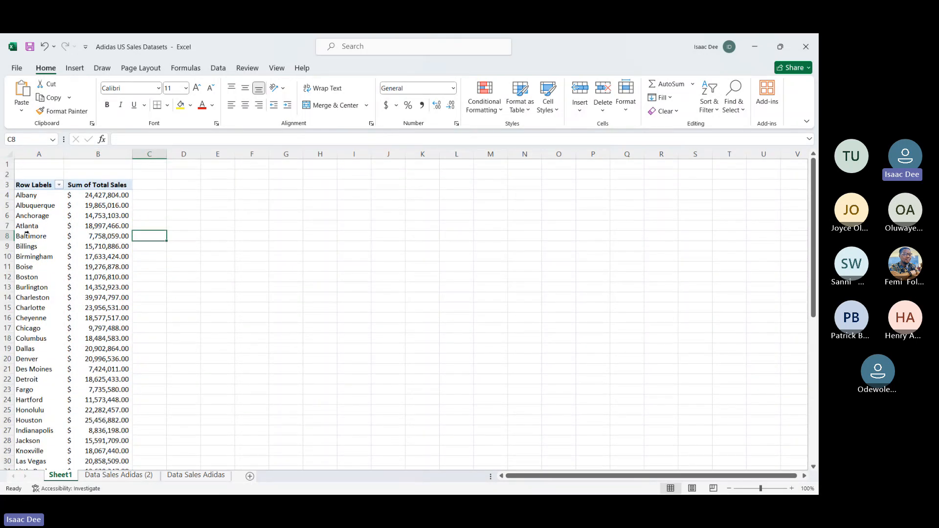
left_click(29, 195)
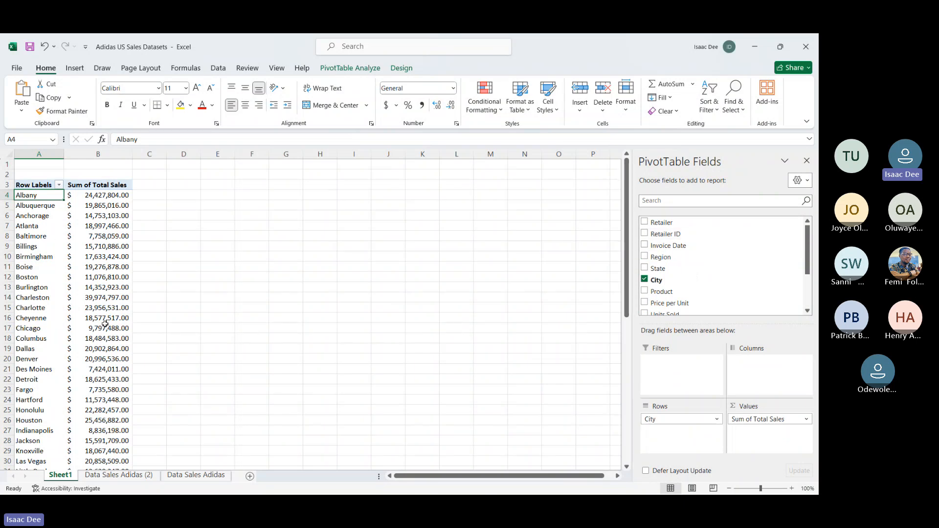
scroll(103, 337, "down", 13)
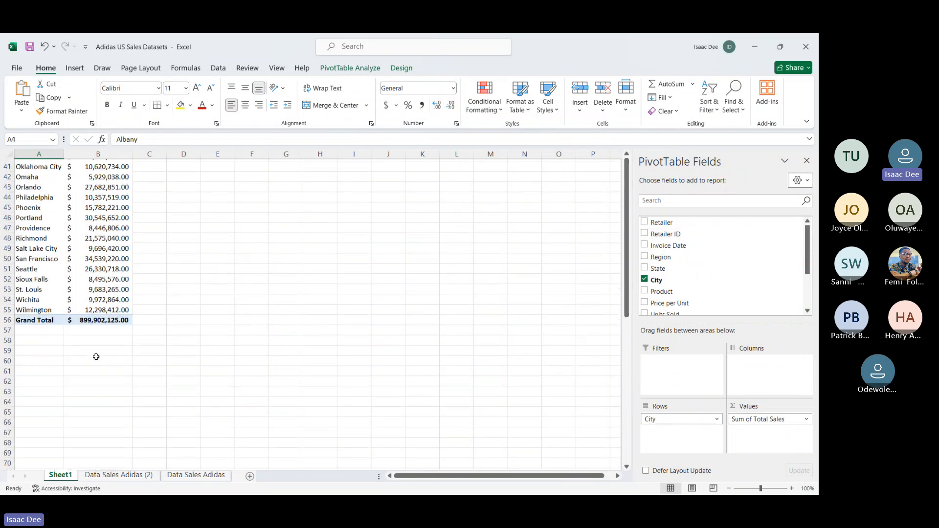
scroll(93, 356, "up", 1)
left_click(92, 355)
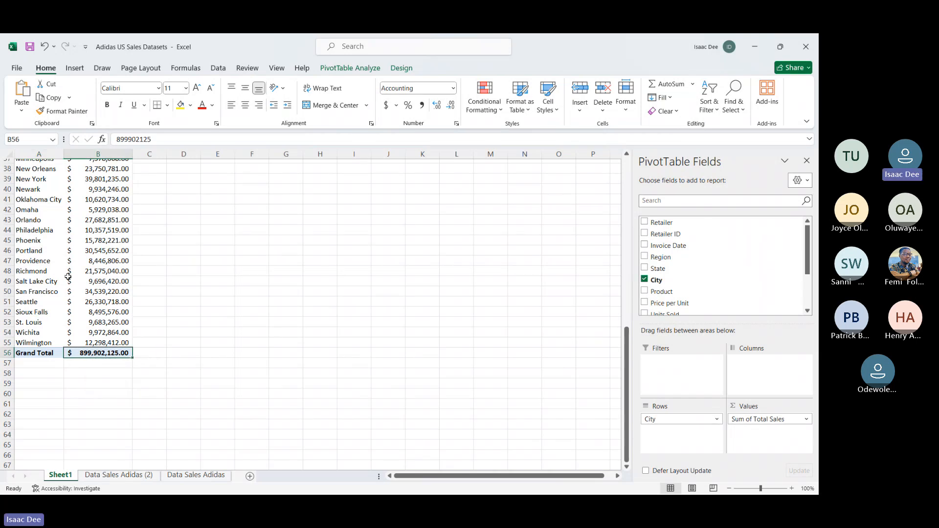
scroll(68, 275, "up", 12)
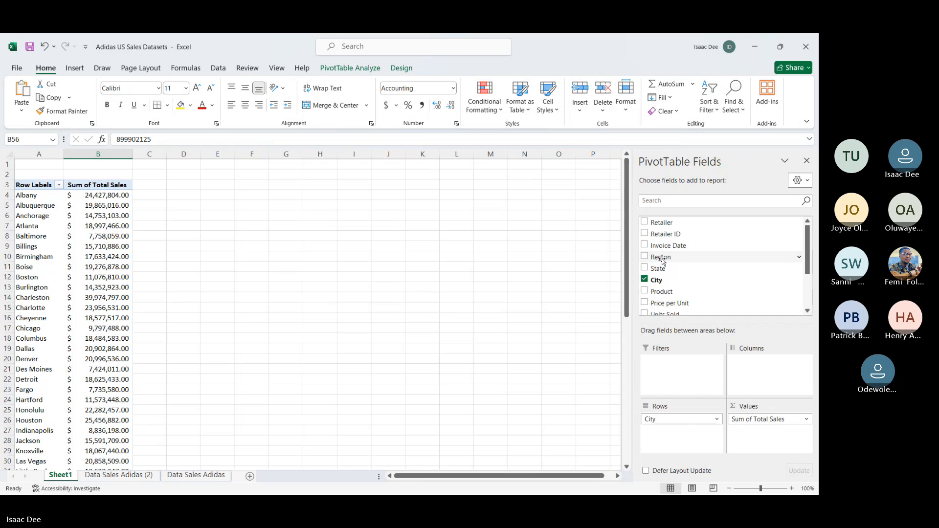
Step: Add the Region field above City in the PivotTable's rows and collapse the Midwest, Northeast, South, Southeast and West groups
left_click_drag(663, 262, 685, 415)
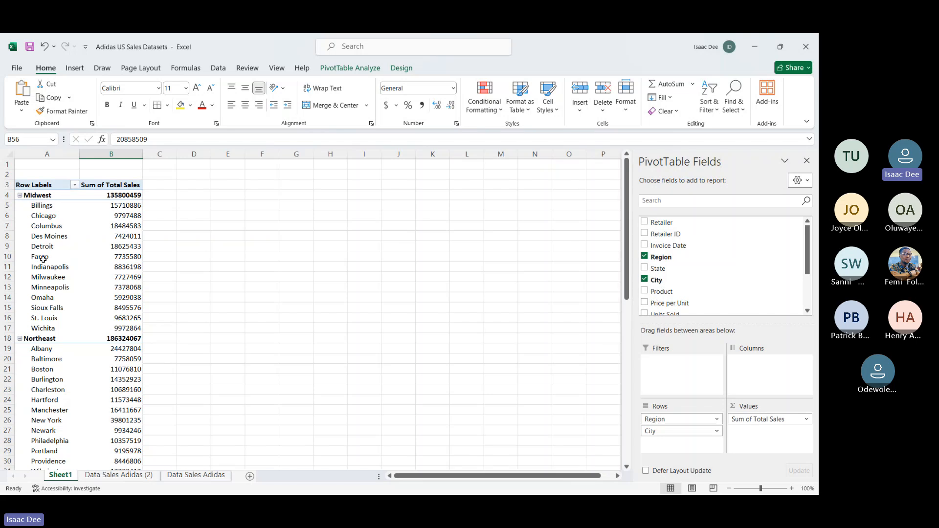
left_click(20, 195)
left_click(22, 206)
left_click(19, 206)
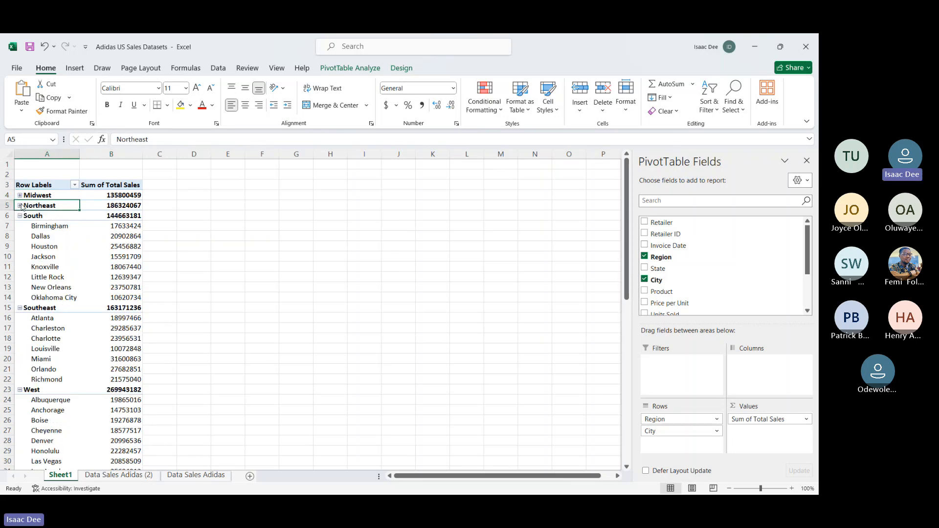
left_click(22, 217)
left_click(19, 215)
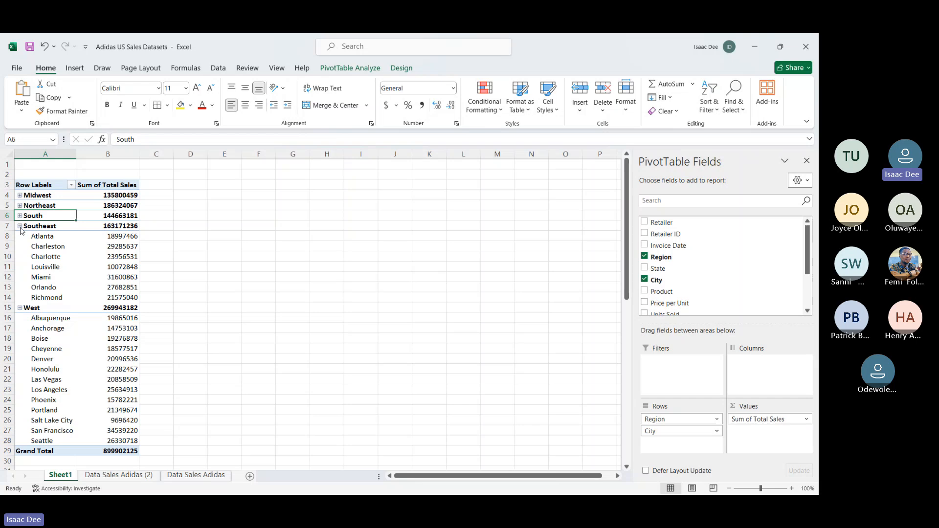
left_click(20, 226)
left_click(19, 237)
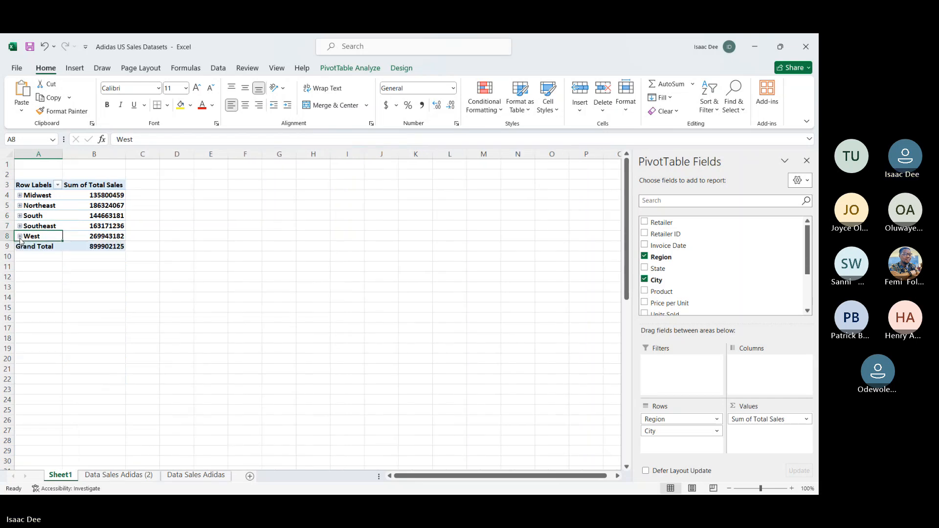
Step: Apply the dollar accounting format to the regional Sum of Total Sales column and widen the column to fit
left_click(94, 154)
left_click(386, 105)
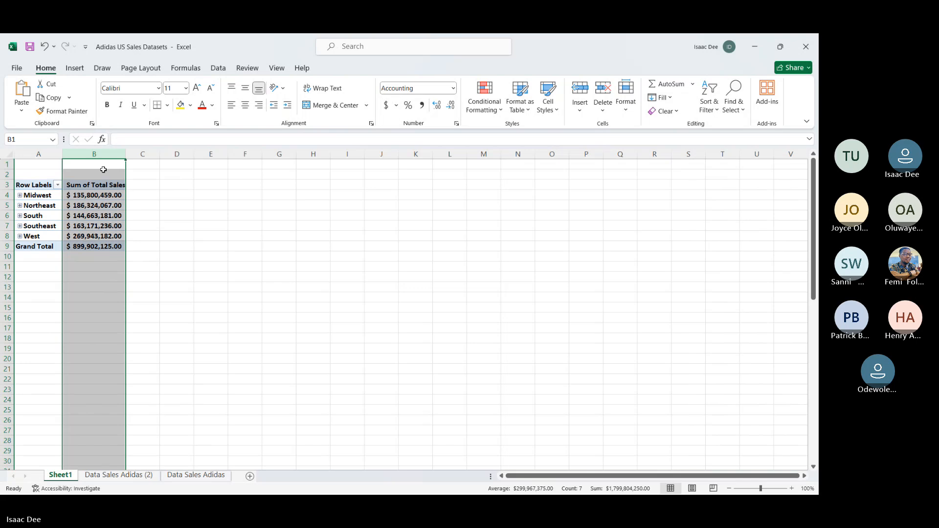
left_click_drag(123, 153, 131, 153)
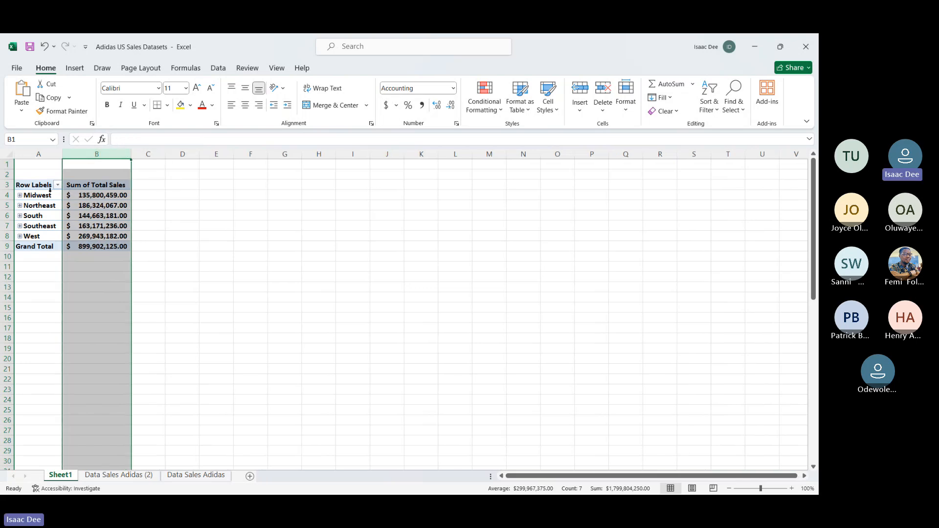
Step: Expand the Midwest region to list its cities and apply the dollar accounting format to the total sales column again
left_click(35, 198)
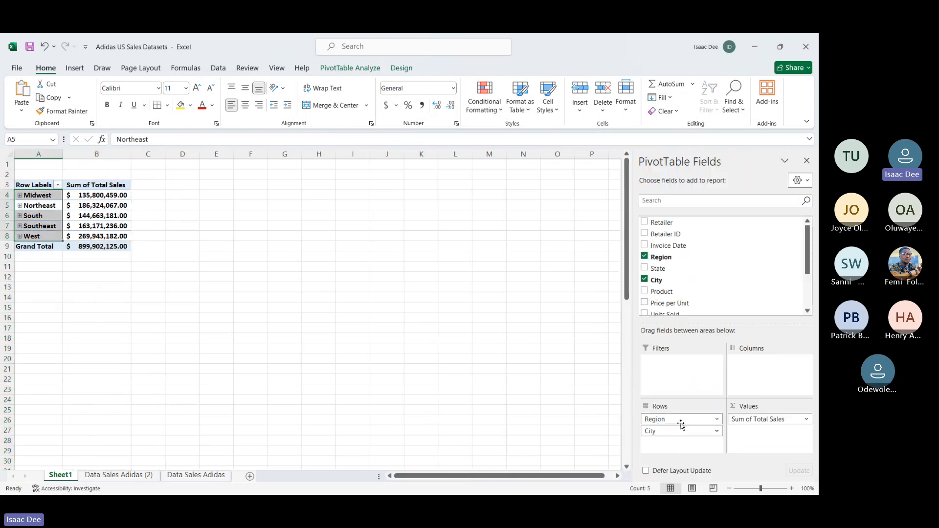
left_click(20, 195)
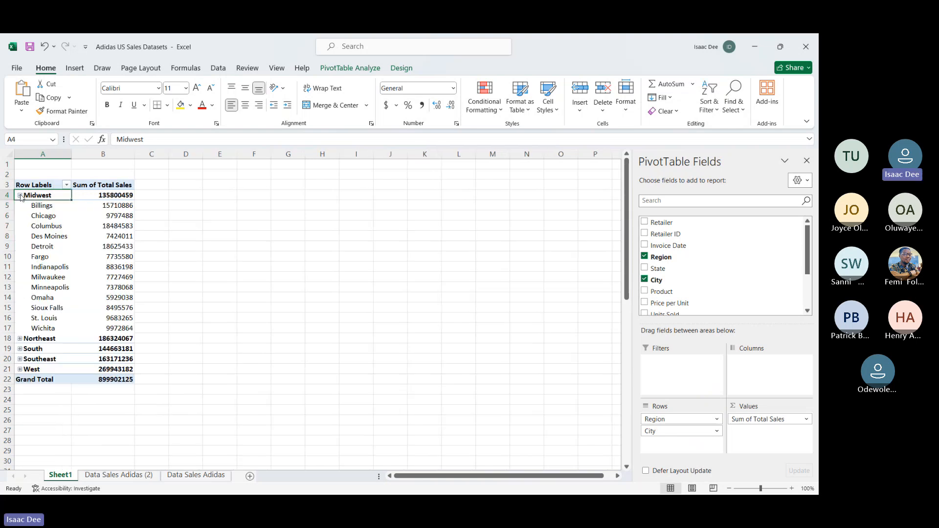
left_click(42, 206)
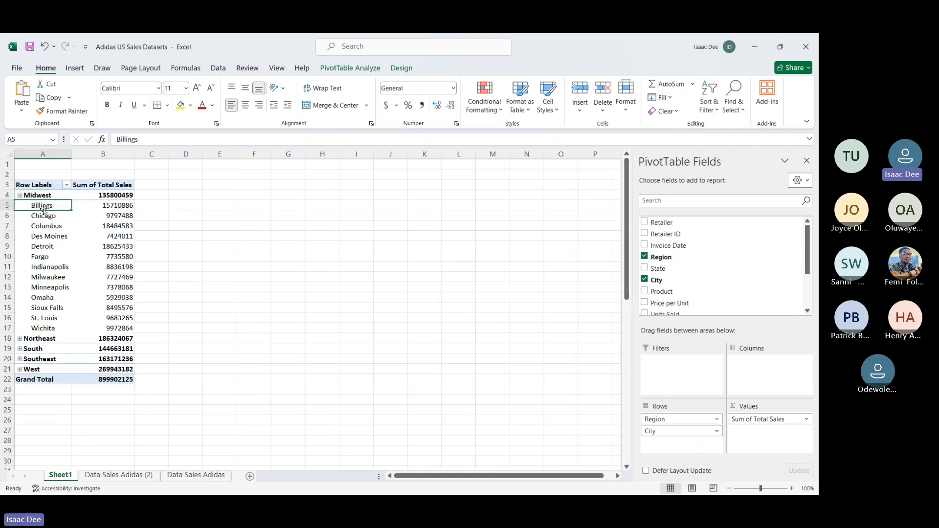
left_click(107, 196)
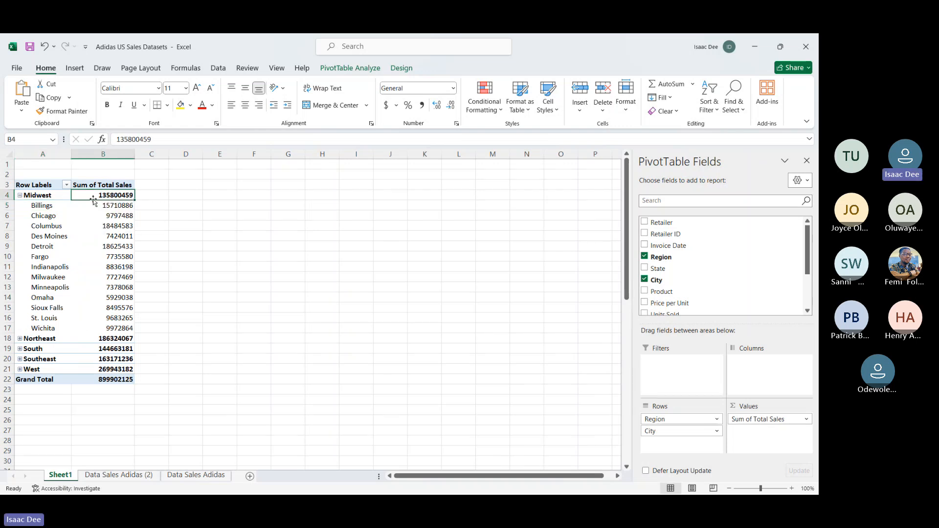
left_click(110, 154)
left_click(387, 105)
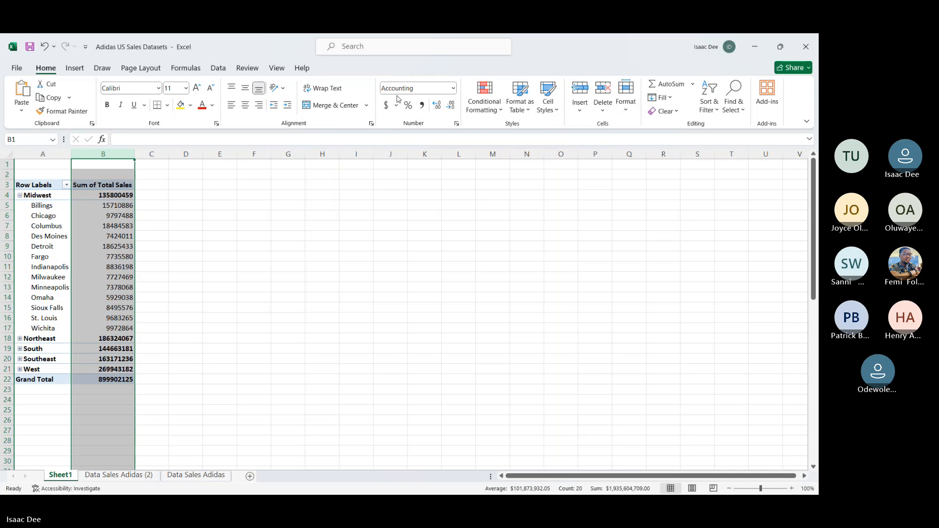
left_click(225, 238)
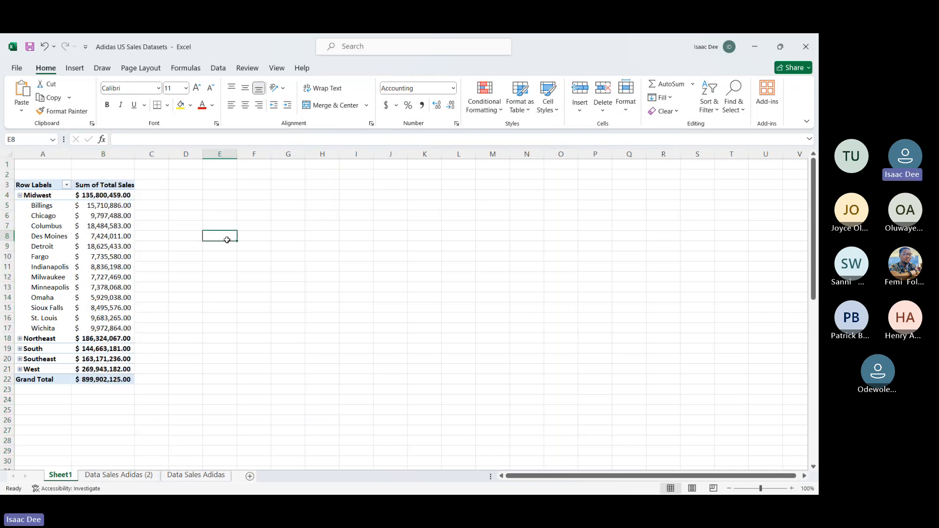
Step: Collapse the Midwest region, and expand the Northeast region to view its cities before collapsing it again
left_click(20, 195)
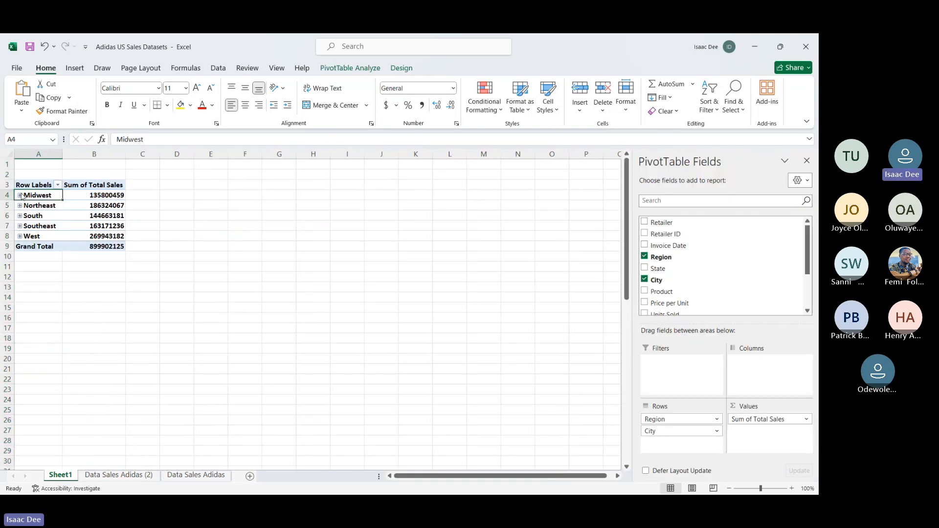
left_click(20, 205)
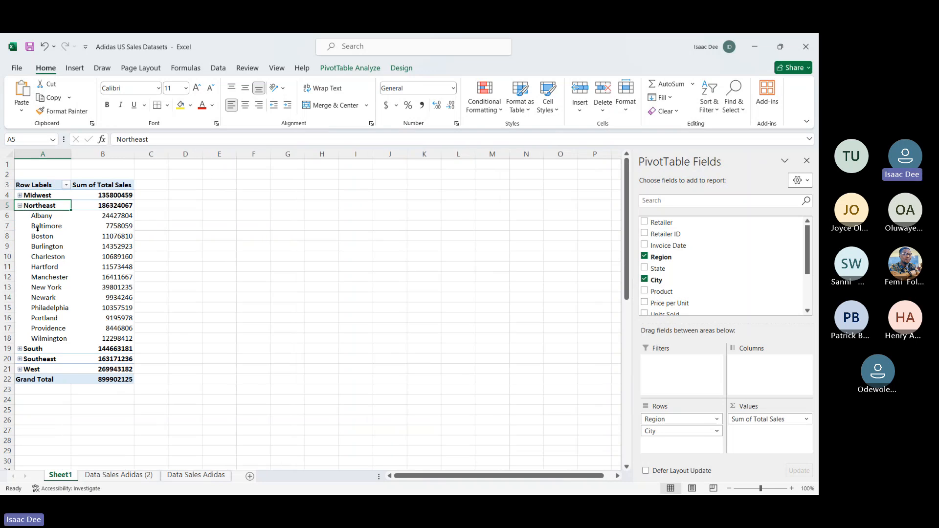
key("shift+Right")
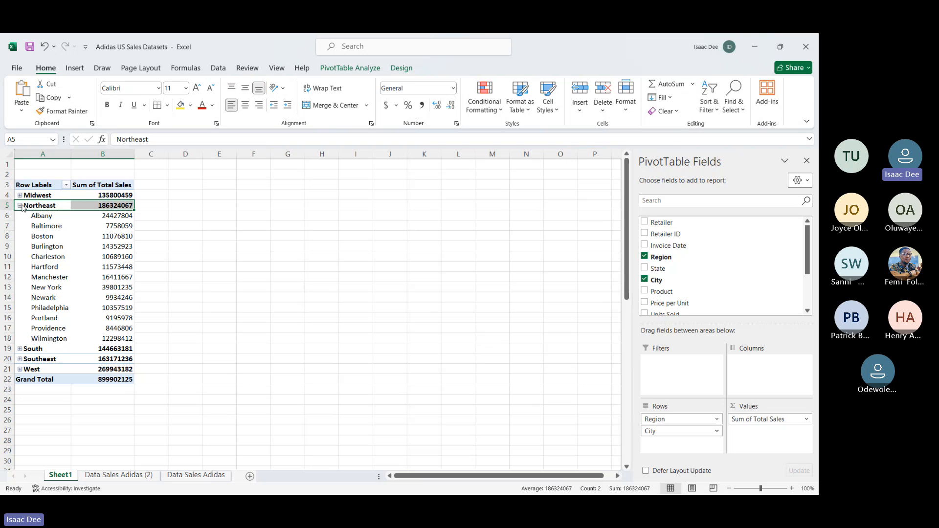
left_click(20, 206)
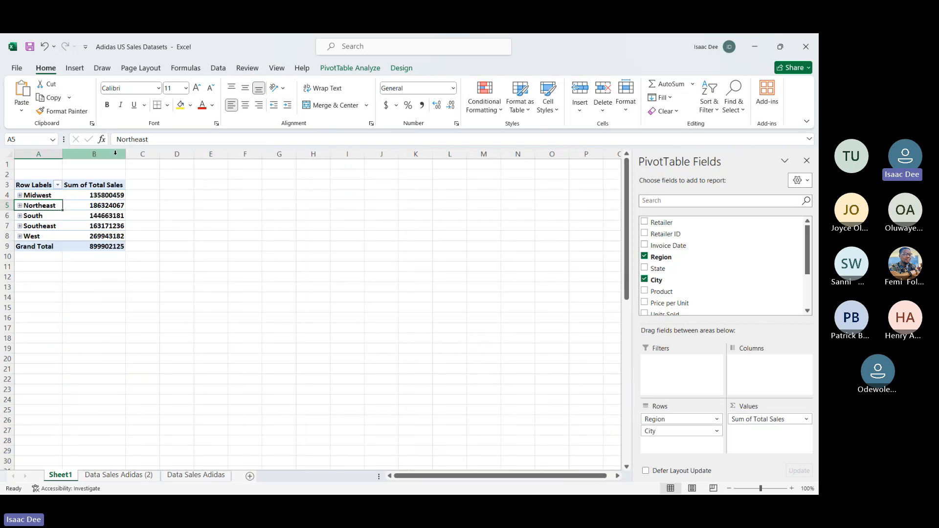
Step: Format the collapsed regions' Sum of Total Sales column with the comma style
left_click(93, 155)
left_click(425, 105)
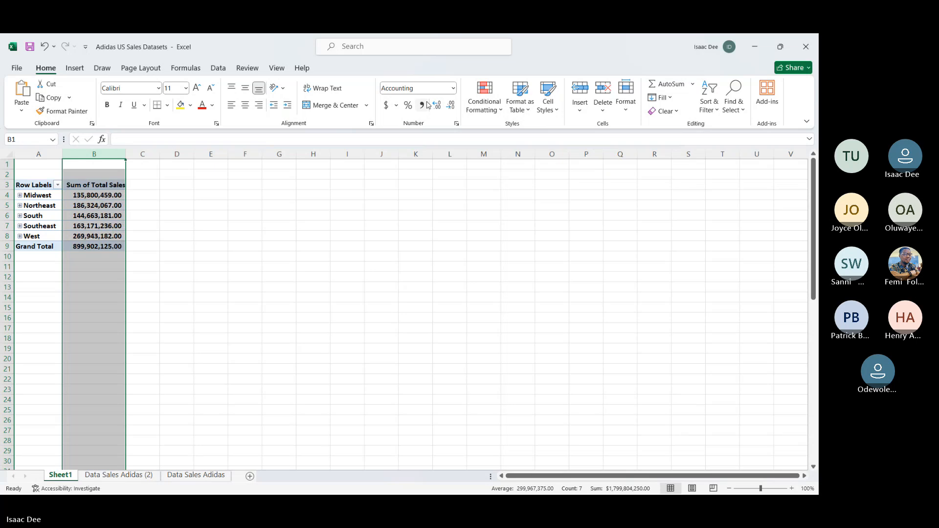
left_click(309, 261)
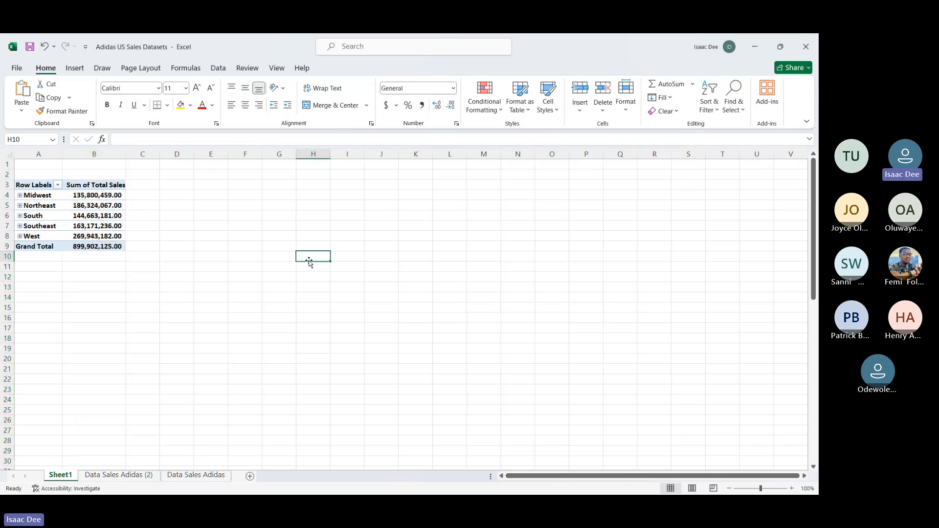
Step: Reselect the PivotTable's region labels and look through the list of available fields
left_click(59, 211)
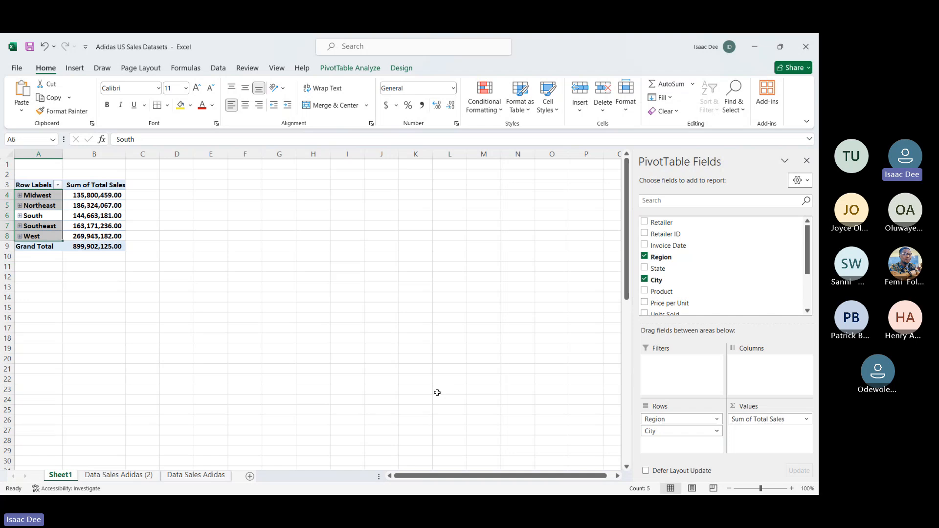
scroll(718, 272, "down", 3)
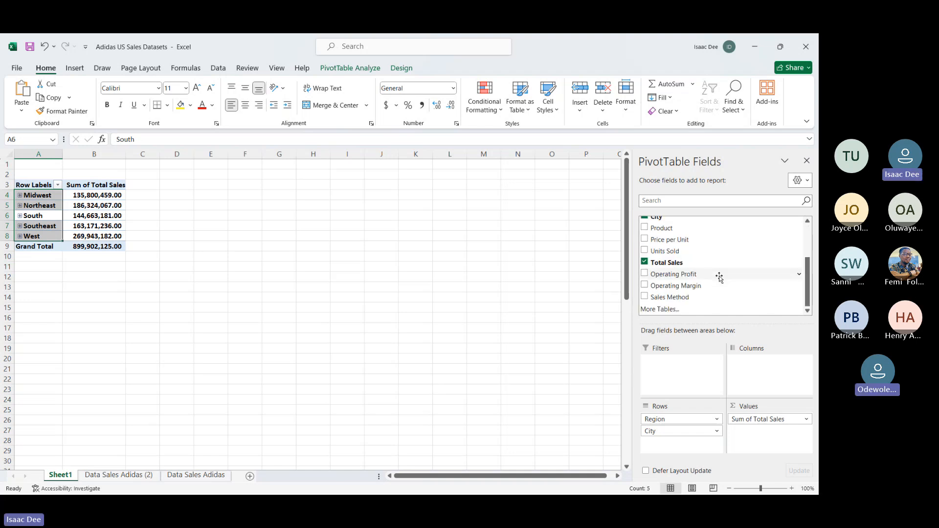
scroll(720, 278, "up", 1)
scroll(704, 262, "up", 1)
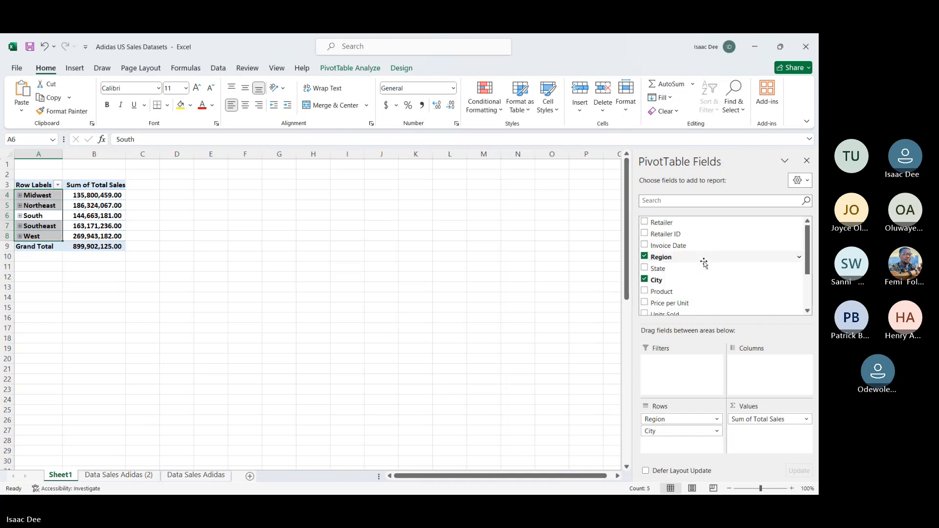
left_click(111, 154)
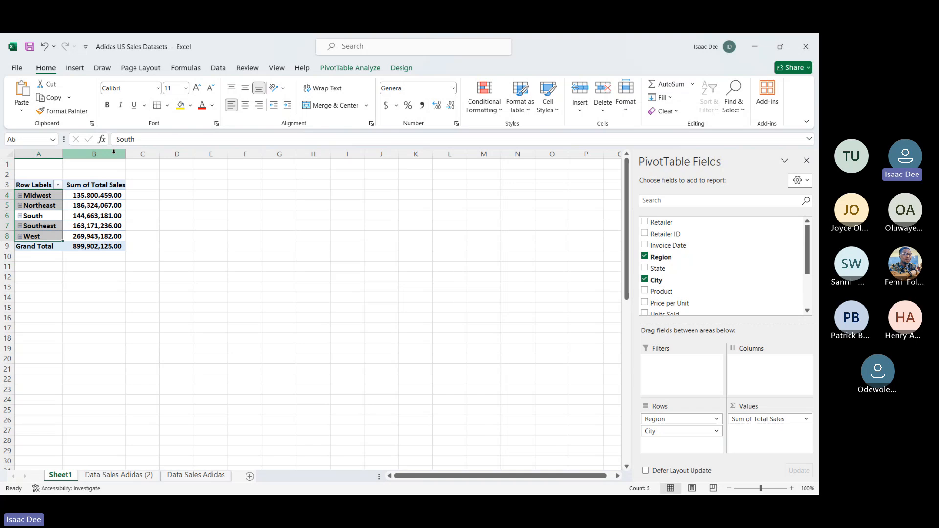
left_click(44, 196)
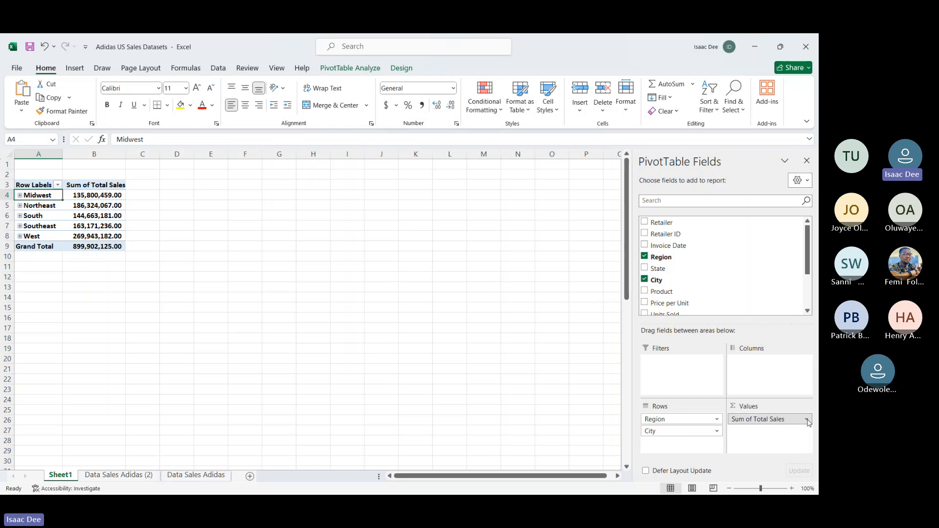
Step: Look through the summary functions offered for the Total Sales value field and summarize it by Average
left_click(806, 420)
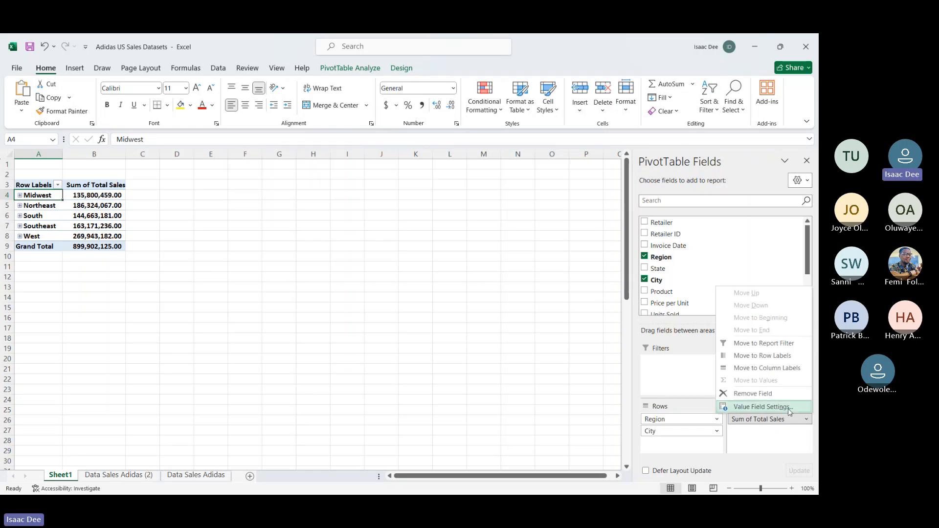
left_click(789, 410)
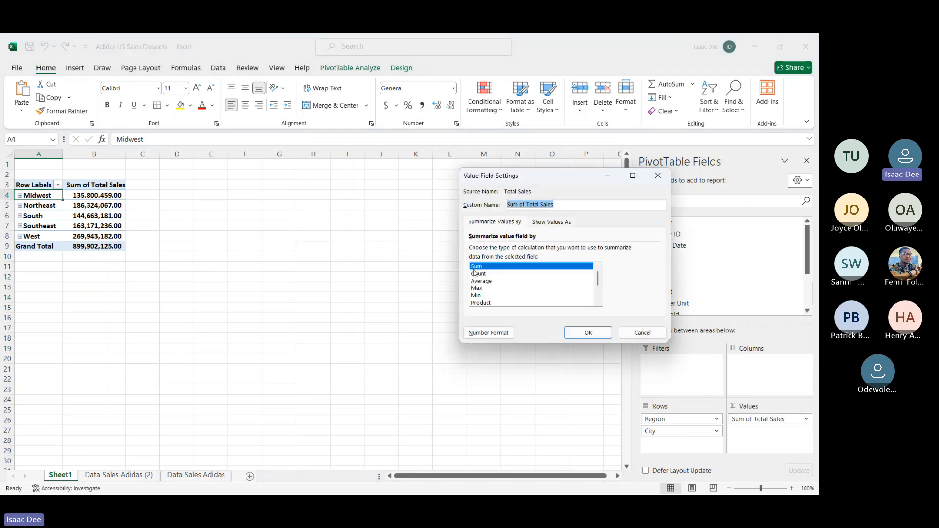
left_click(477, 281)
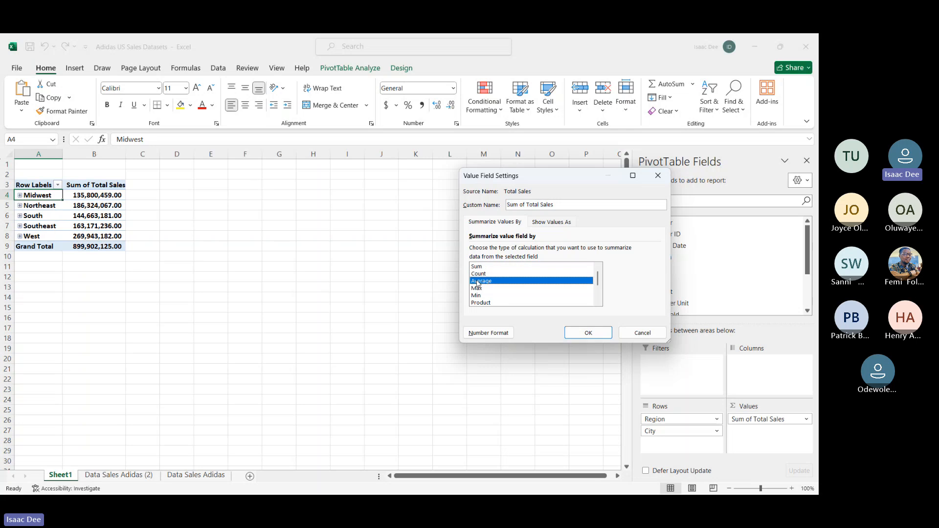
left_click(477, 288)
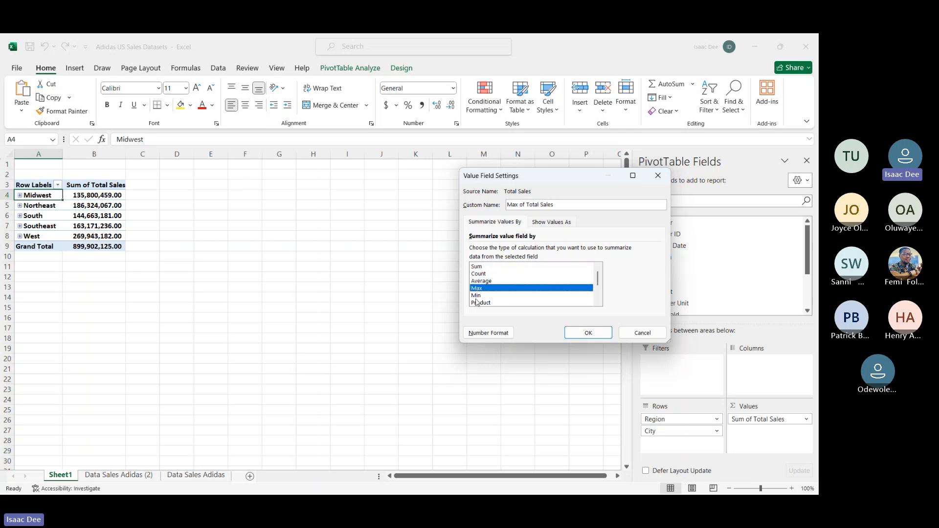
left_click(477, 303)
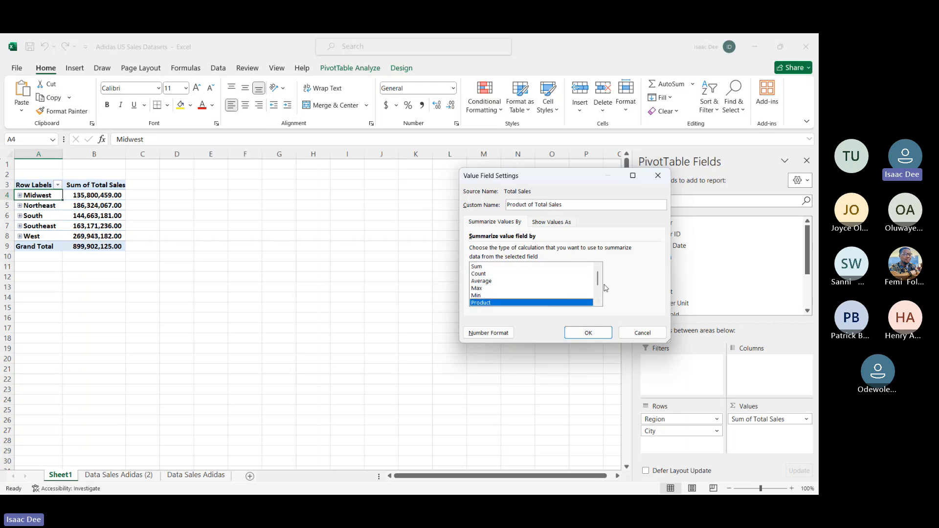
left_click_drag(597, 278, 597, 288)
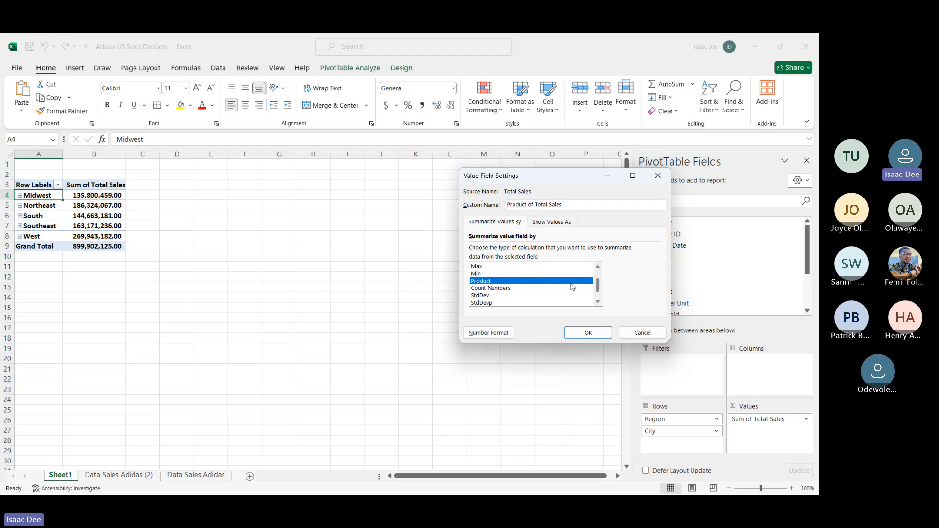
left_click(542, 296)
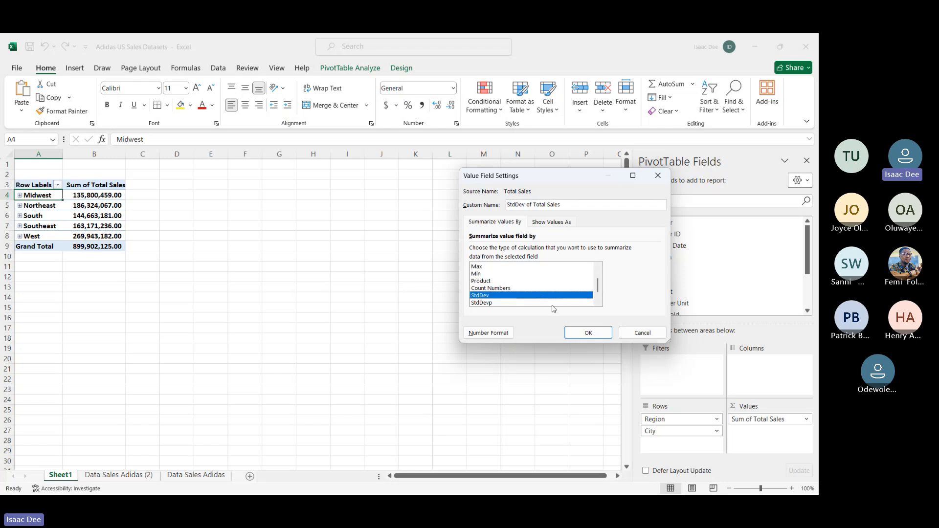
left_click(549, 303)
scroll(554, 298, "down", 1)
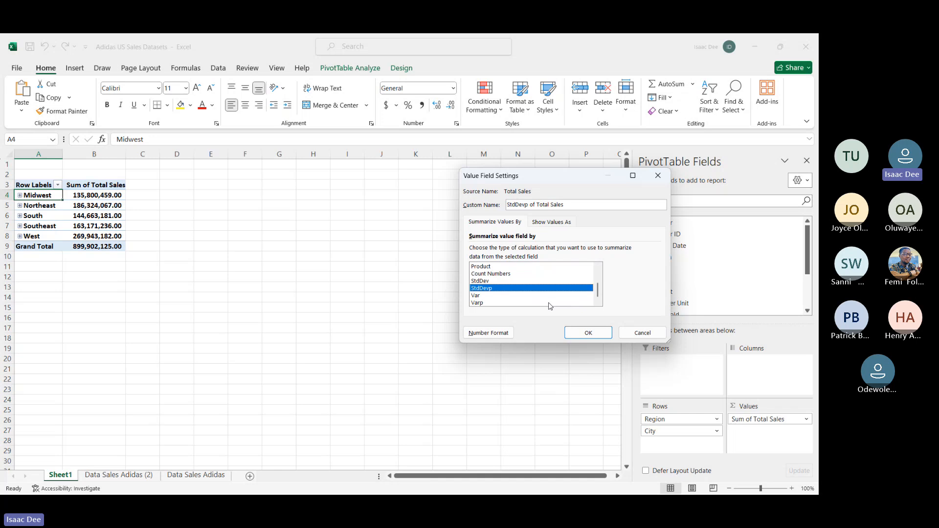
scroll(555, 301, "up", 1)
scroll(511, 272, "down", 1)
mouse_move(598, 291)
left_mouse_down()
mouse_move(595, 257)
mouse_move(598, 289)
mouse_move(598, 272)
left_mouse_up()
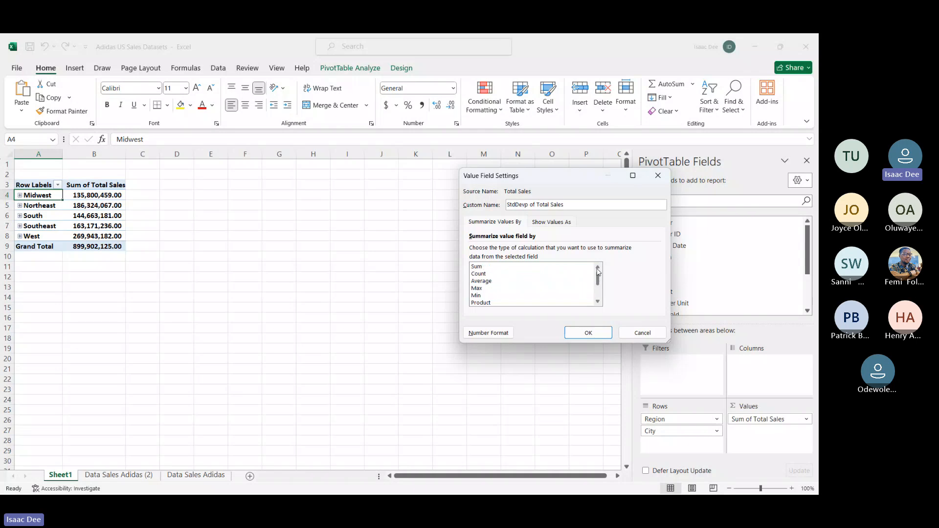
left_click(495, 282)
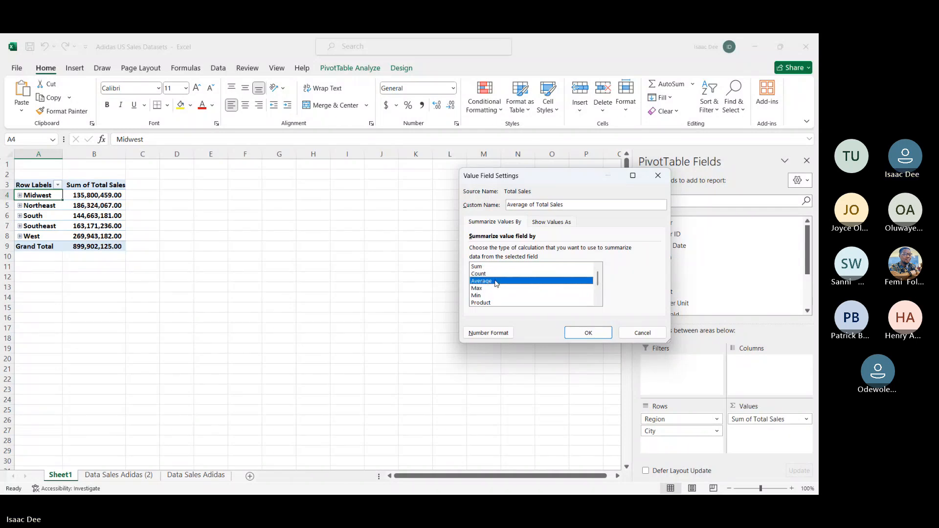
key("Return")
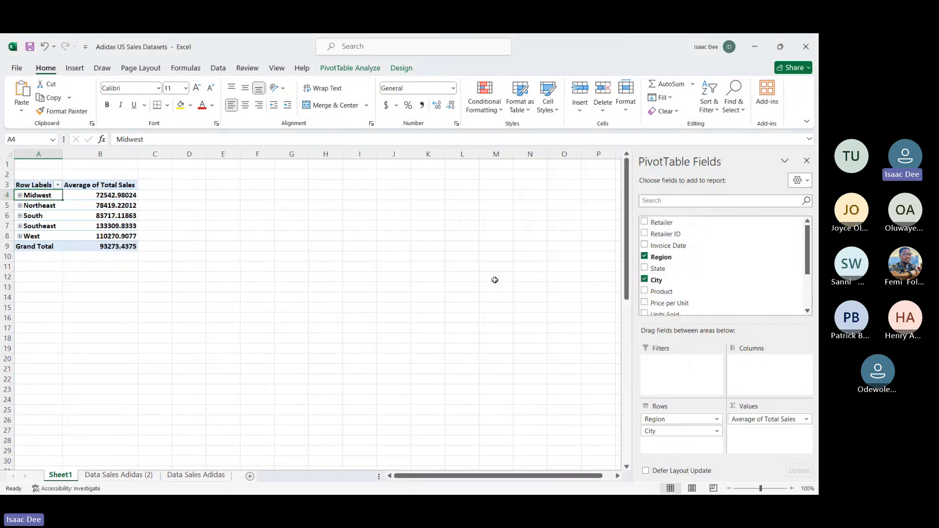
Step: Apply the dollar accounting format to the Average of Total Sales column
left_click(100, 154)
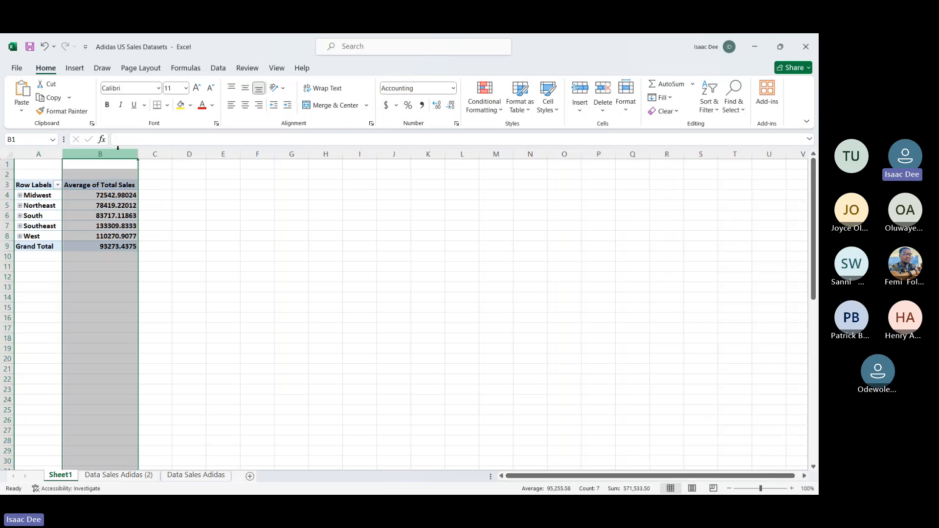
left_click(388, 108)
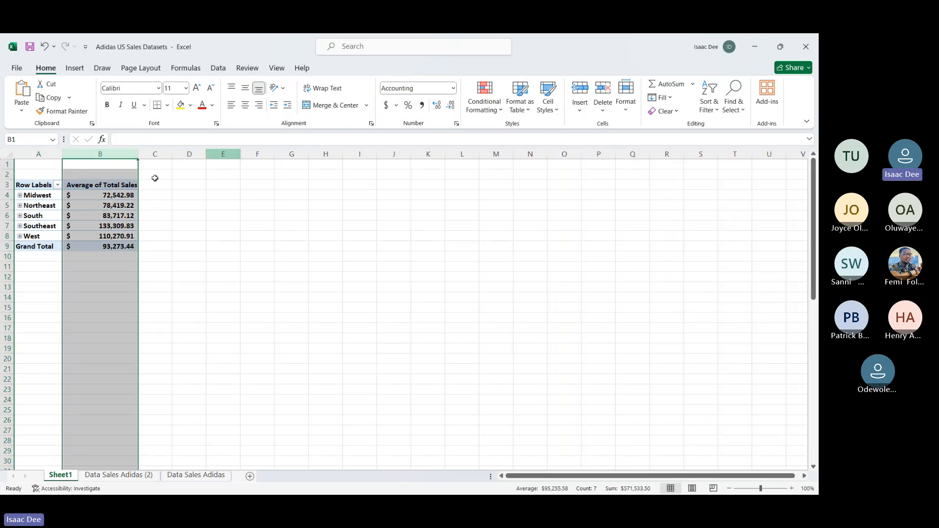
left_click(177, 238)
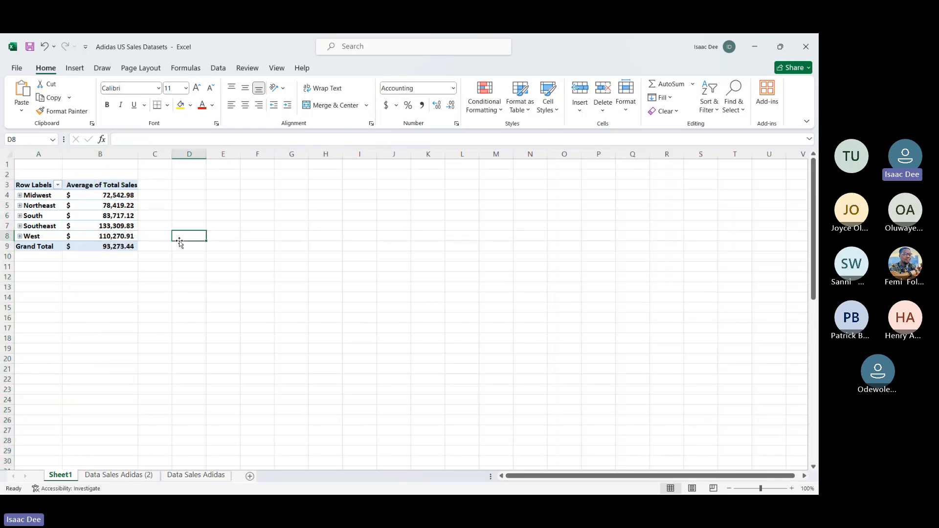
Step: Expand the Midwest region to view the average sales of its cities, and collapse it again
left_click(19, 195)
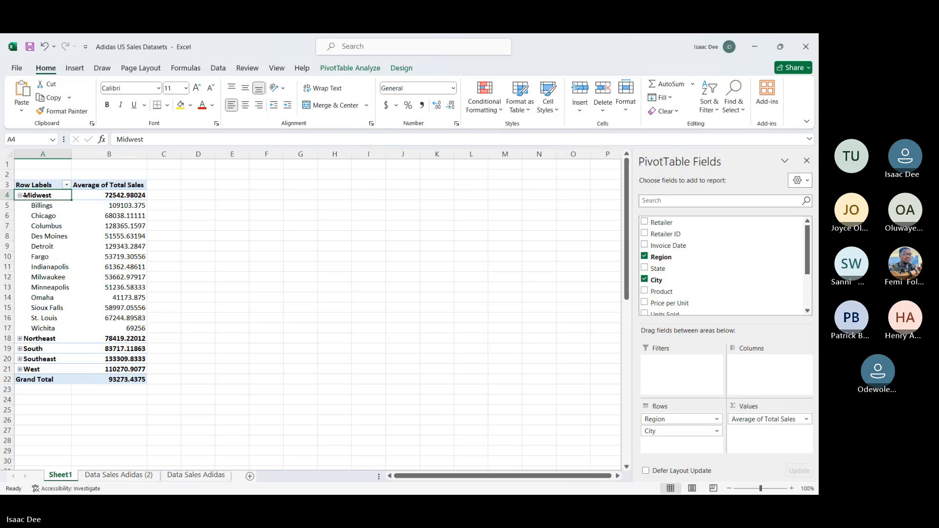
key("shift+Right")
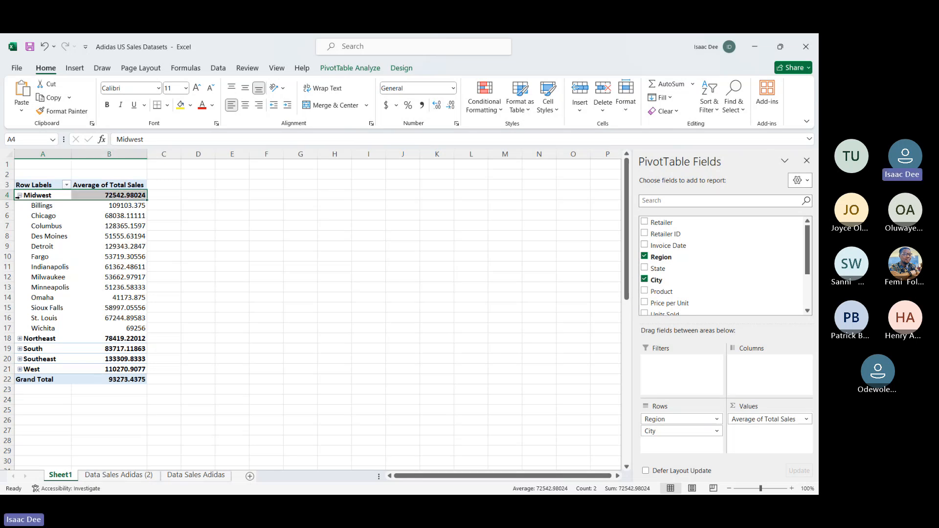
left_click(18, 195)
left_click(177, 346)
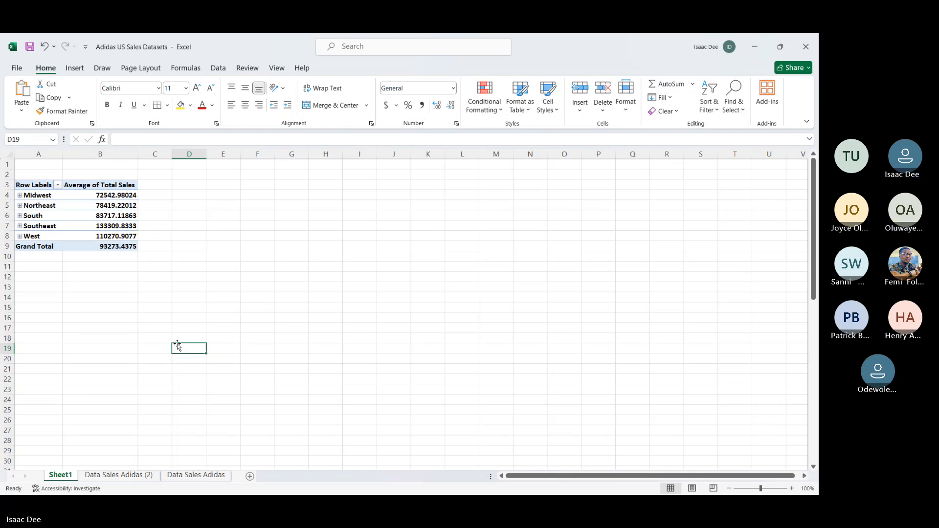
Step: Remove Region and City from the PivotTable rows and use Product as the row field instead
left_click(37, 194)
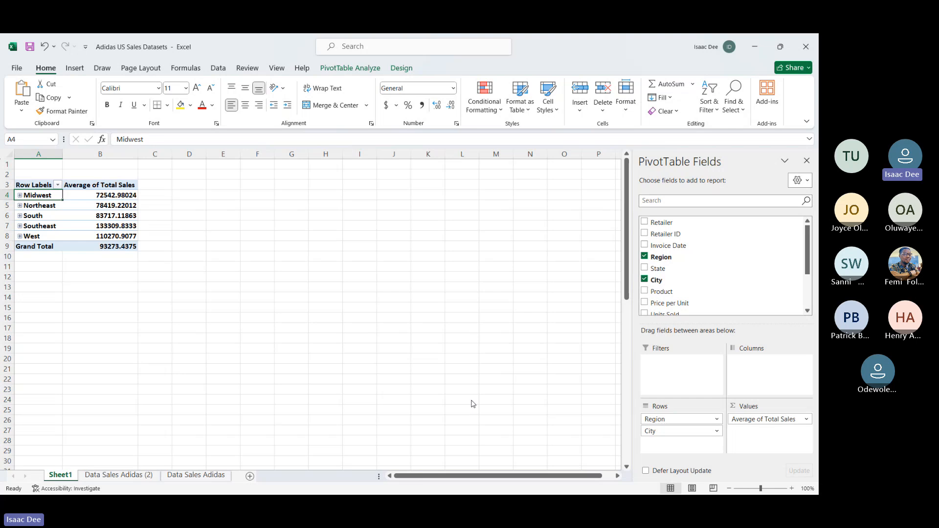
left_click_drag(657, 418, 509, 389)
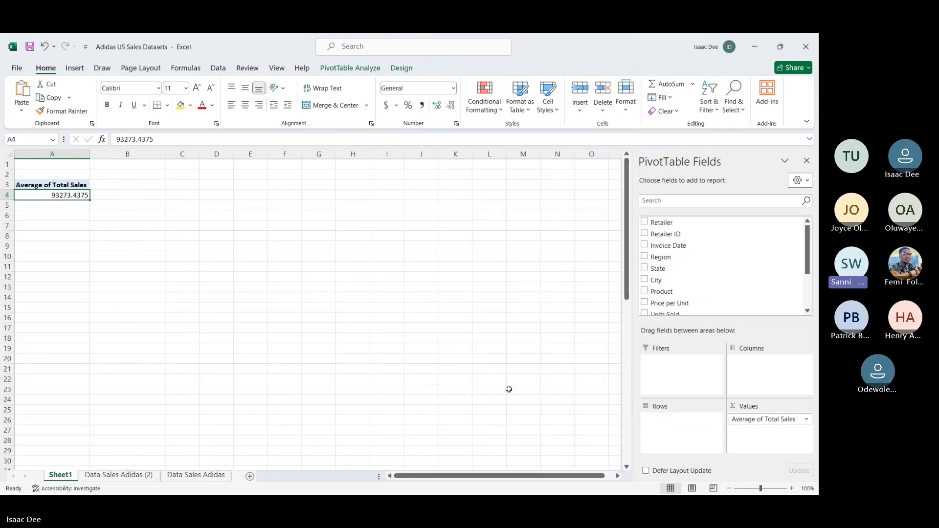
scroll(677, 277, "down", 2)
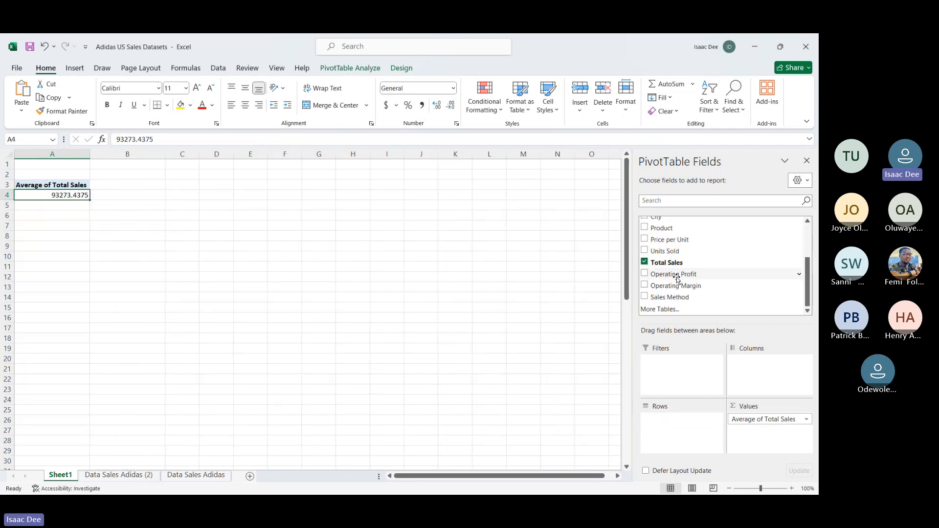
scroll(677, 278, "up", 1)
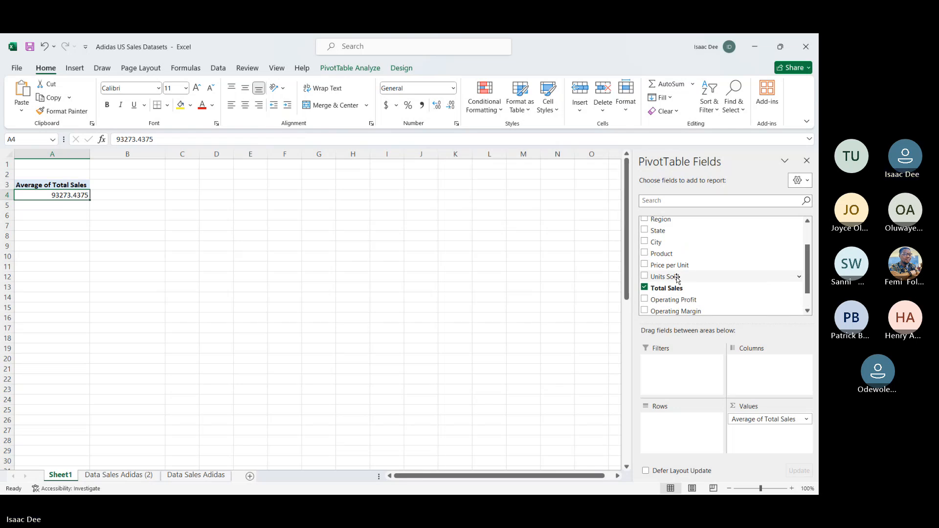
left_click_drag(657, 252, 678, 416)
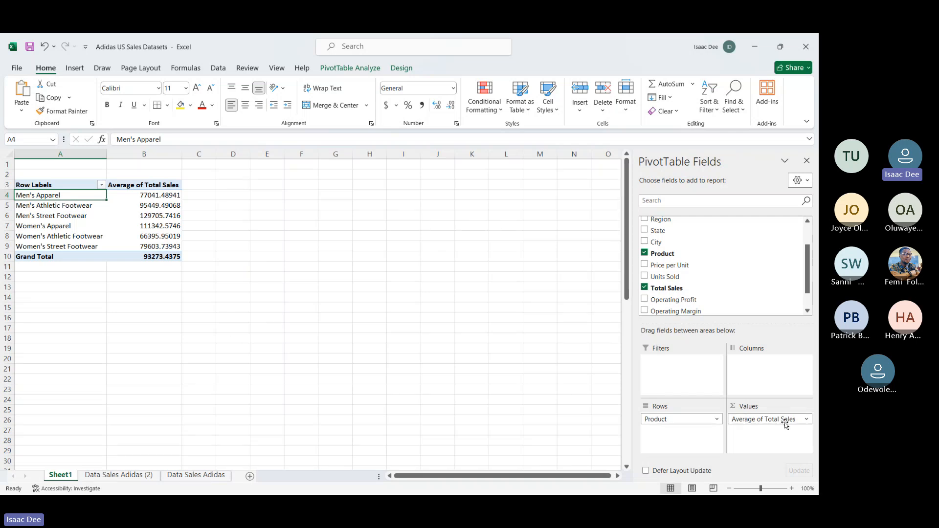
Step: Replace the average of Total Sales in the PivotTable values with the sum of Units Sold per product
left_click_drag(783, 420, 514, 365)
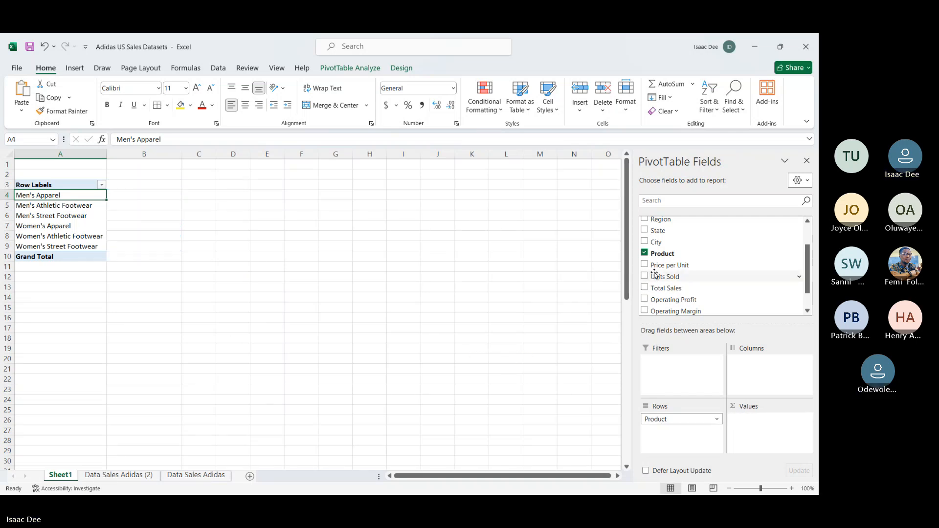
scroll(655, 275, "up", 1)
scroll(656, 275, "down", 2)
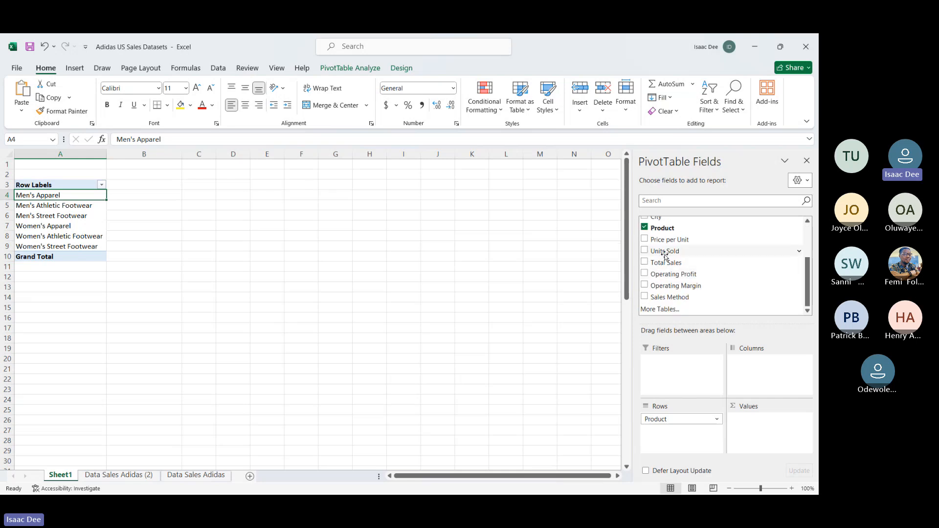
left_click_drag(664, 252, 778, 419)
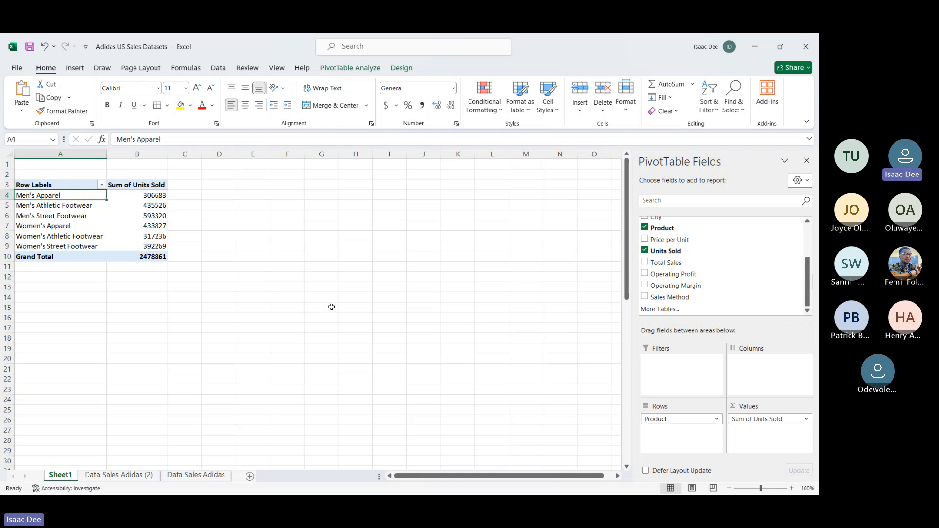
Step: Remove Units Sold from the values, add Sales Method as the column field, and check its In-store, Online and Outlet headings
left_click_drag(773, 422, 577, 372)
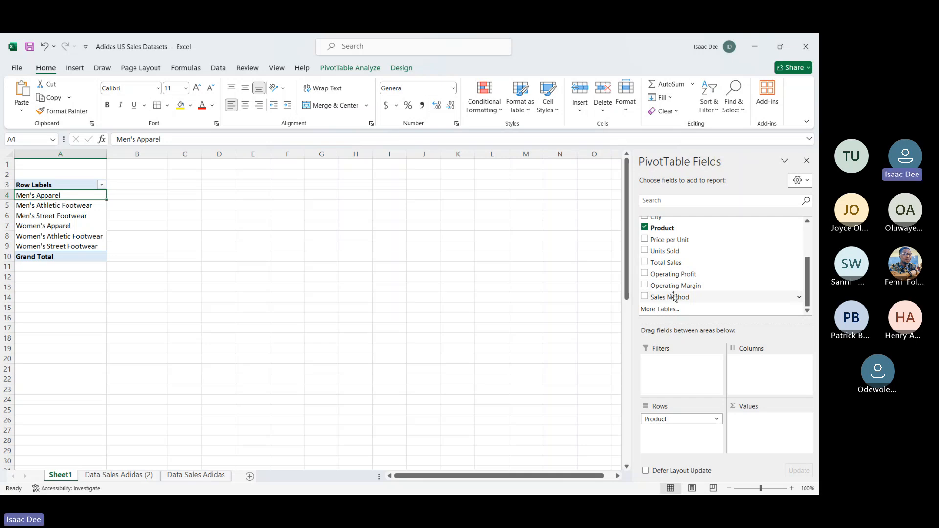
left_click_drag(674, 297, 763, 362)
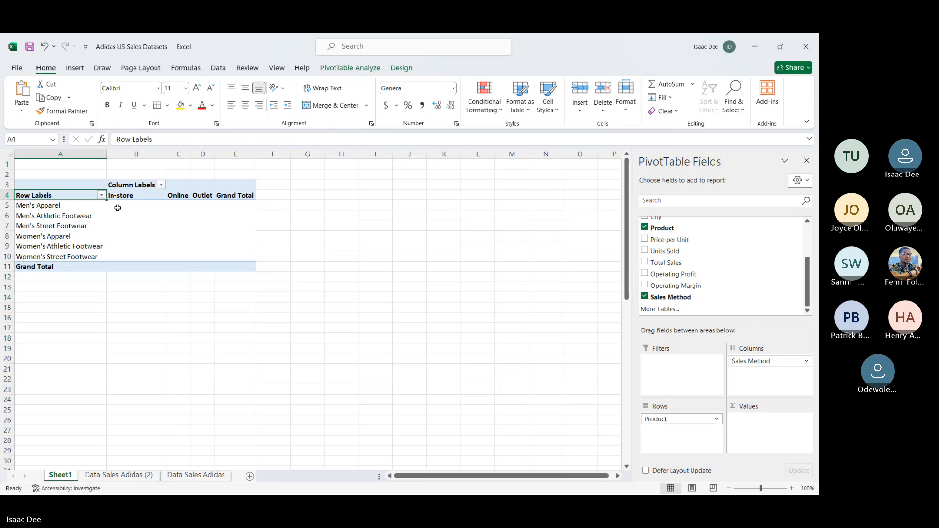
left_click(139, 196)
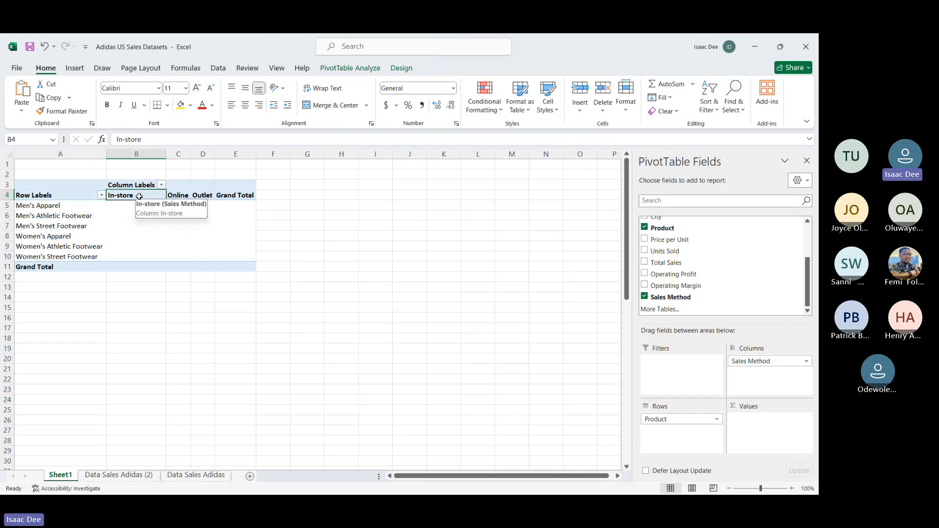
left_click(180, 196)
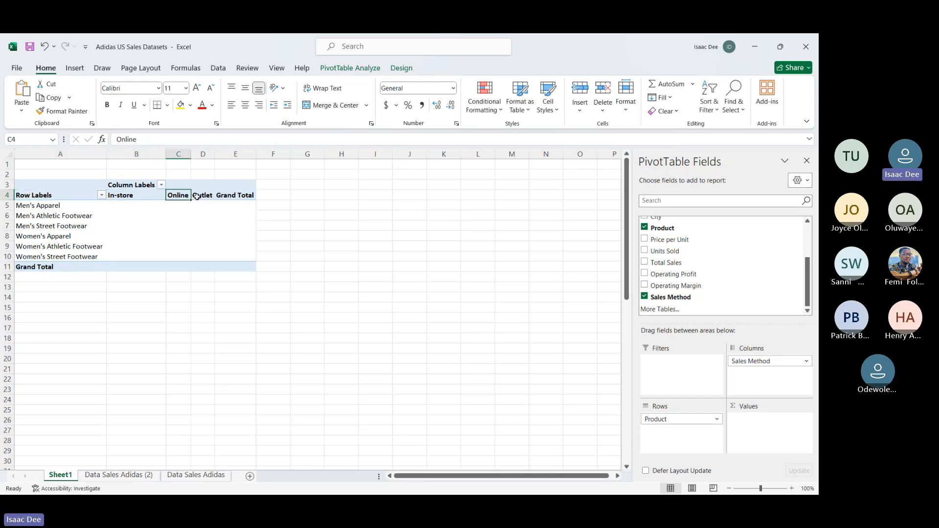
left_click(197, 196)
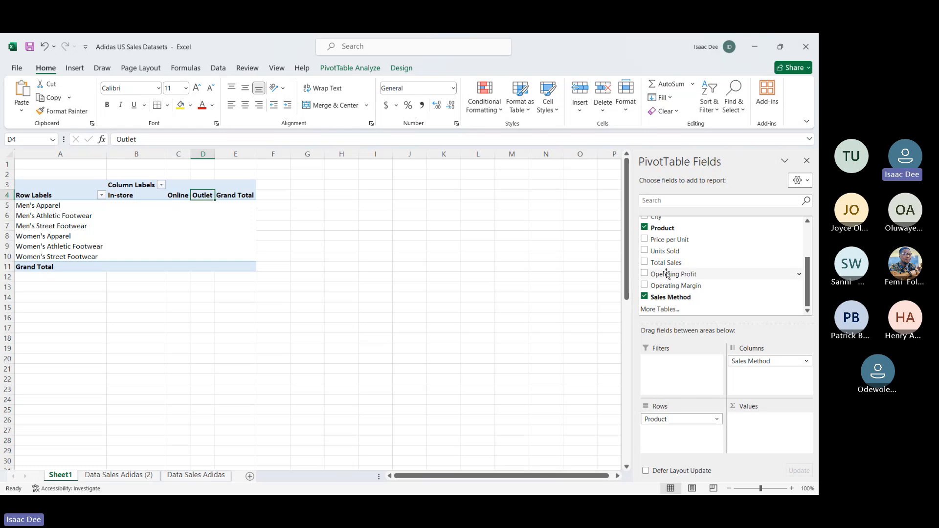
Step: Add Total Sales to the values as a sum and format all amounts, including the grand totals, with the comma style
left_click_drag(667, 272, 750, 419)
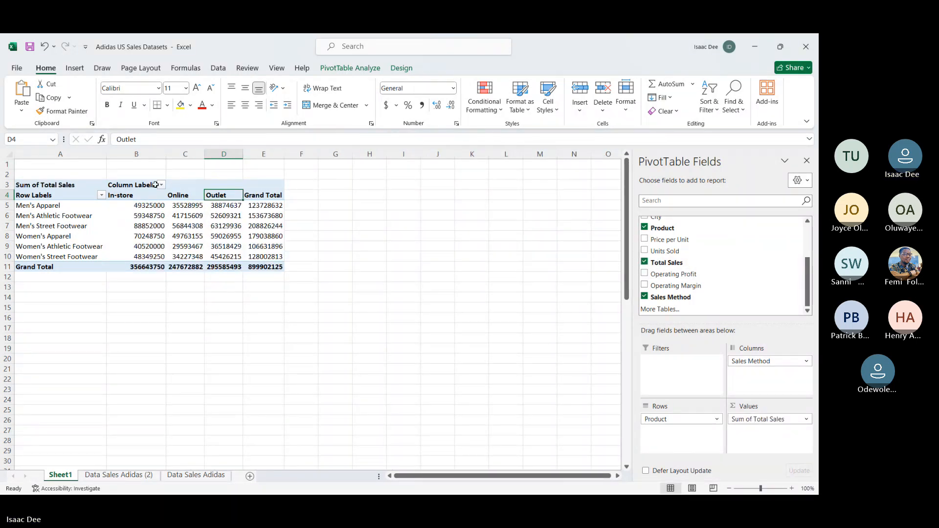
left_click_drag(142, 205, 274, 267)
left_click(422, 105)
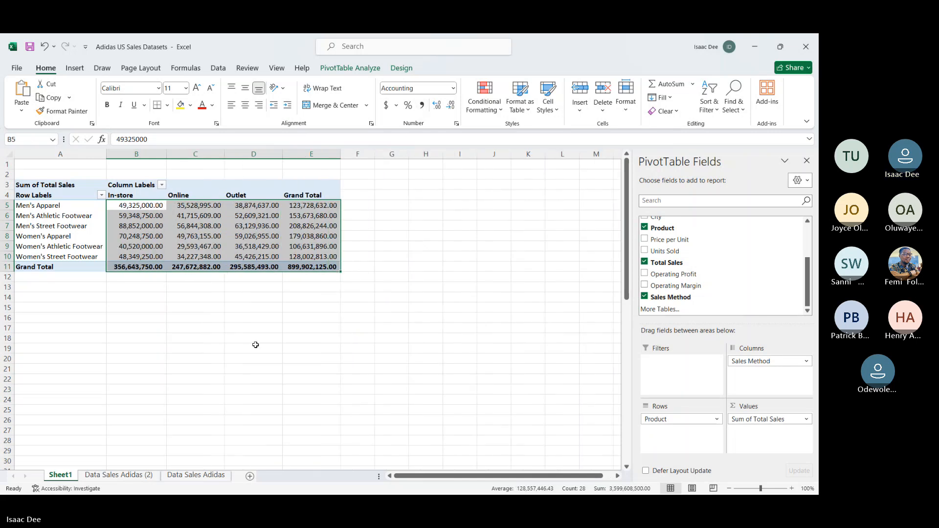
left_click(255, 344)
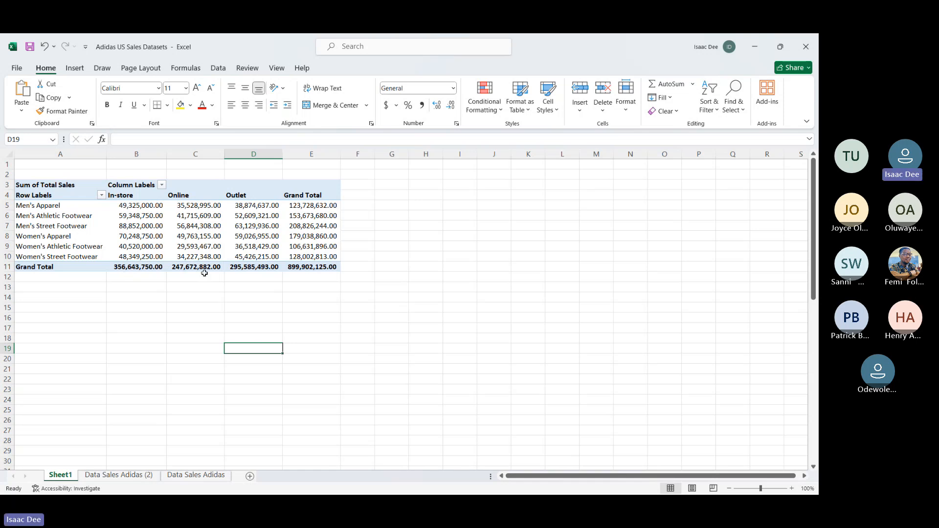
Step: Examine the Grand Total column for each product, from Men's Apparel down to the overall total row
left_click(323, 208)
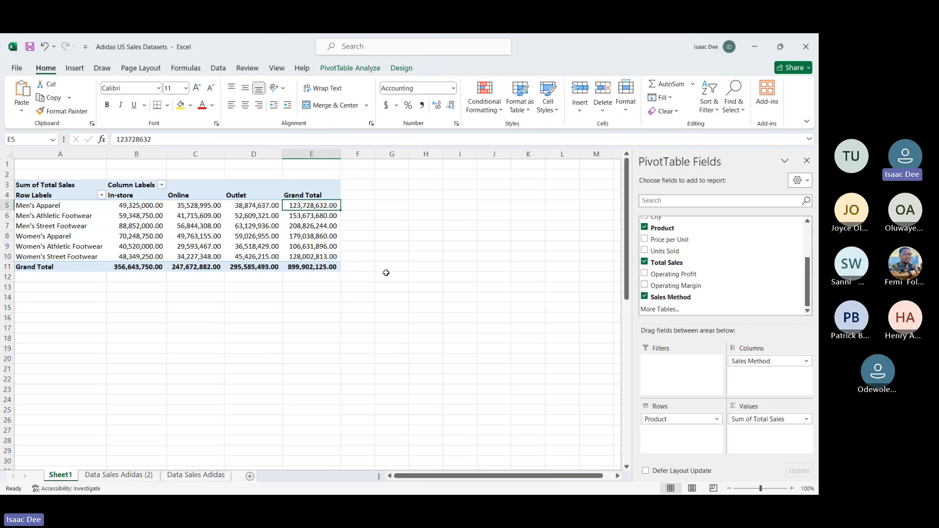
key("Down")
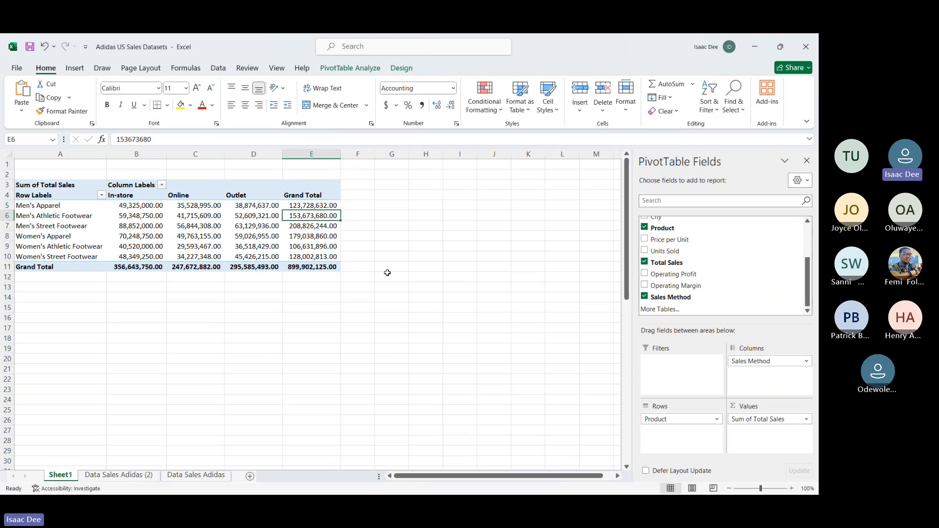
key("Down")
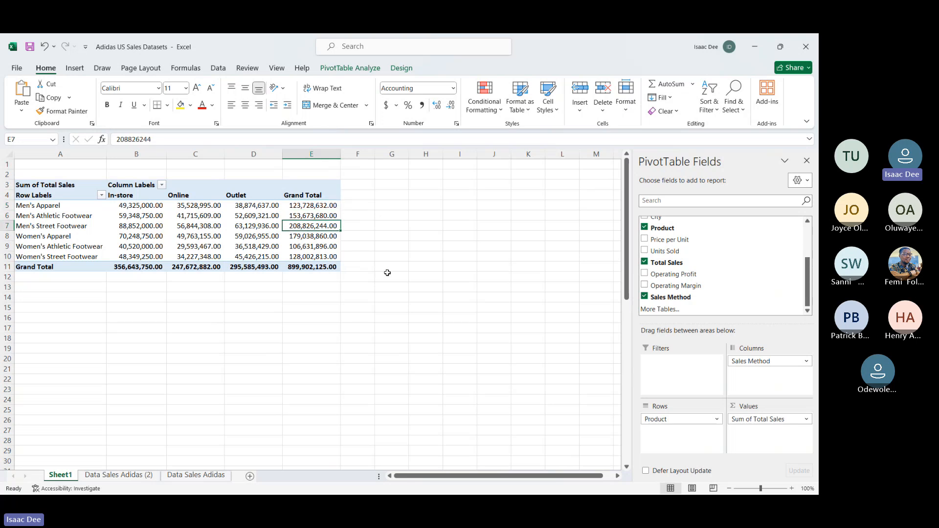
key("Down")
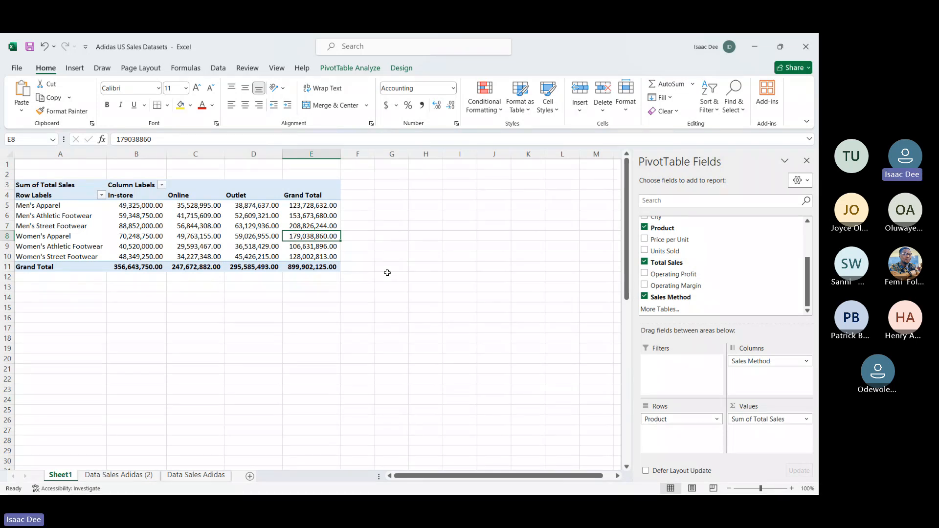
key("Down")
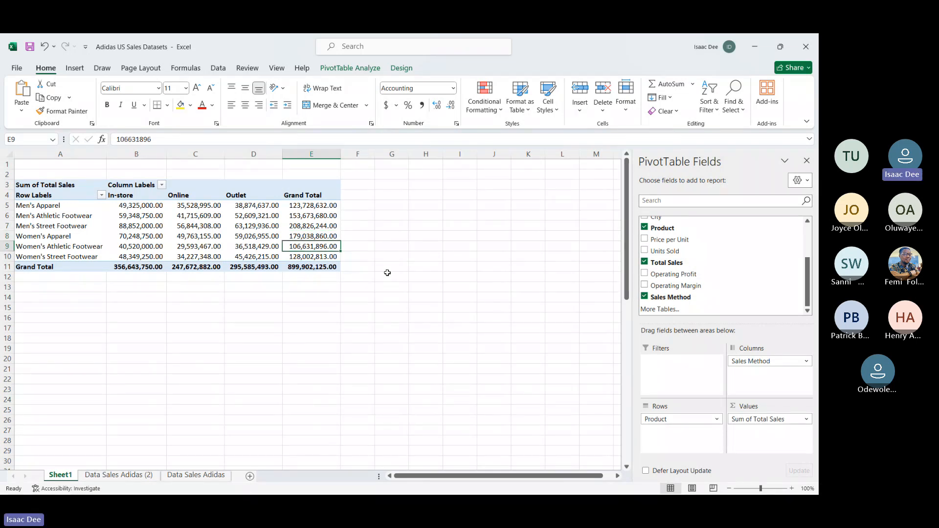
key("Down")
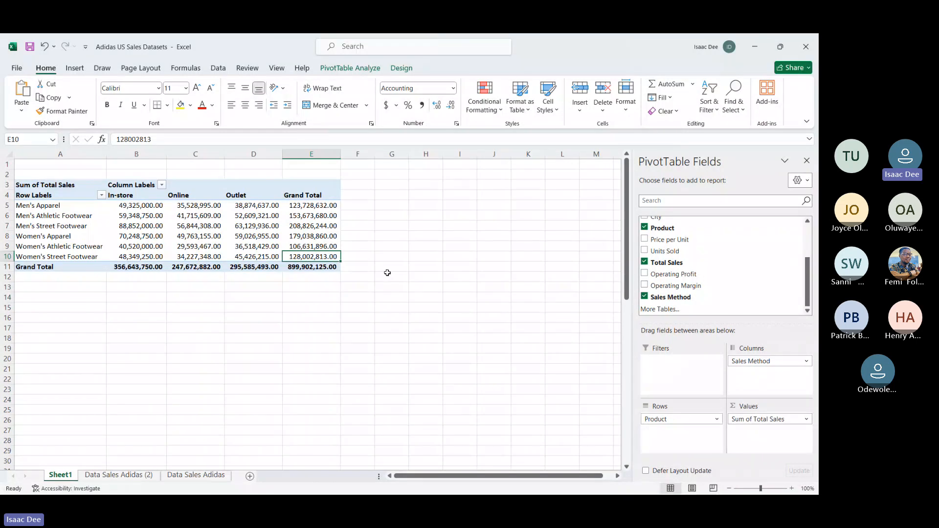
key("Down")
key("Down")
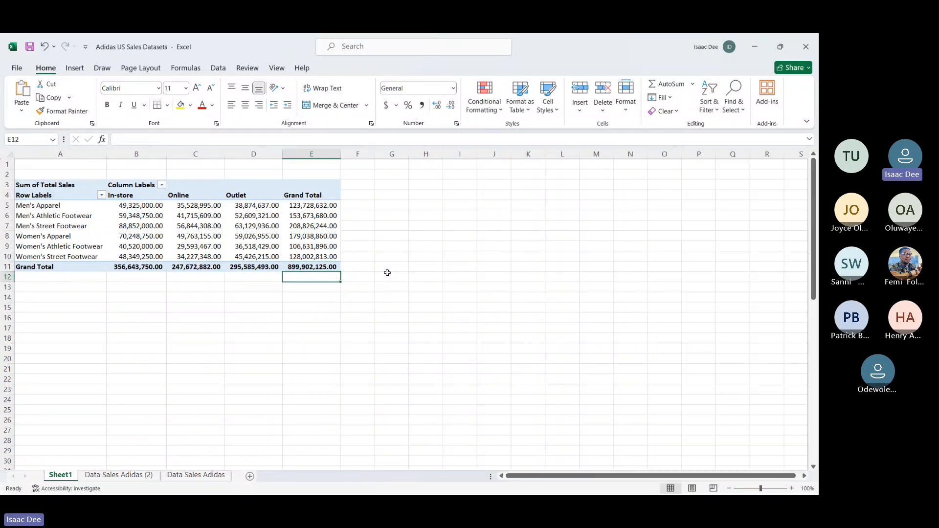
Step: Compare the product amounts under In-store, Online, Outlet and Grand Total with the totals in the bottom row
mouse_move(145, 208)
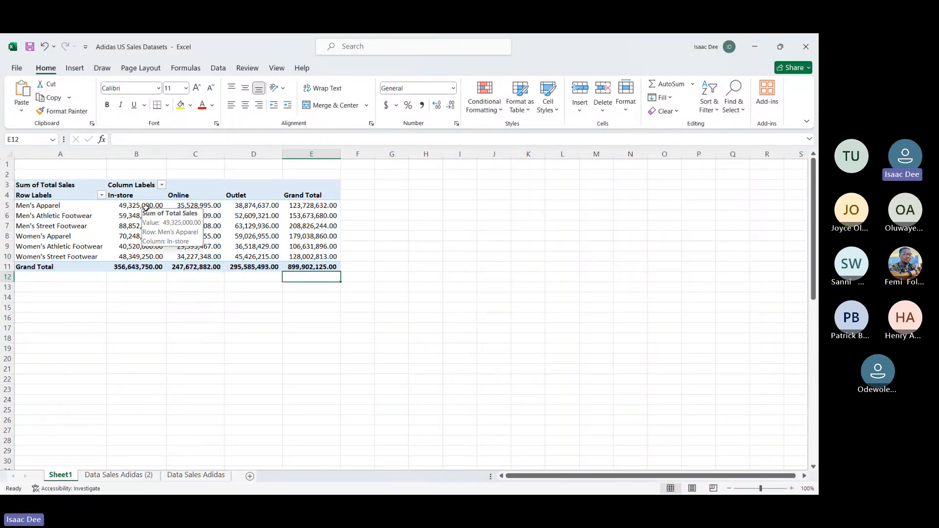
left_click(147, 268)
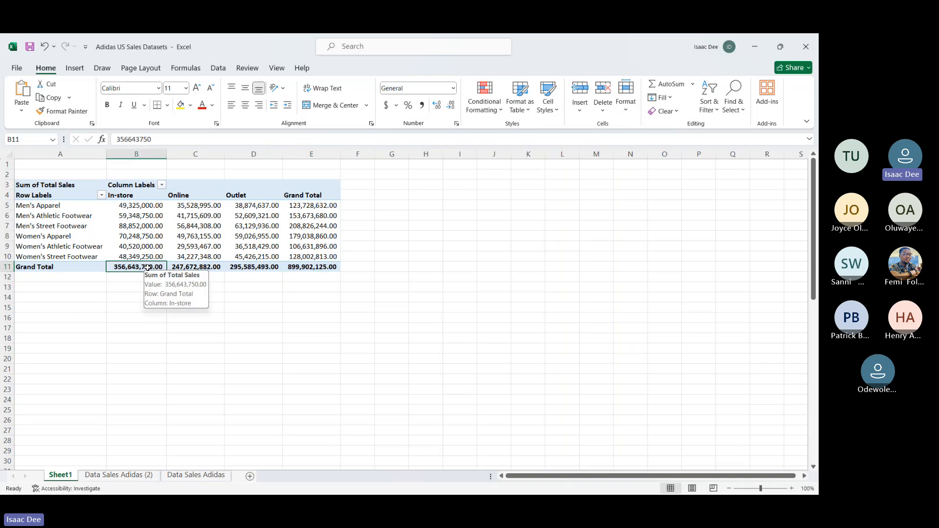
left_click_drag(198, 208, 203, 258)
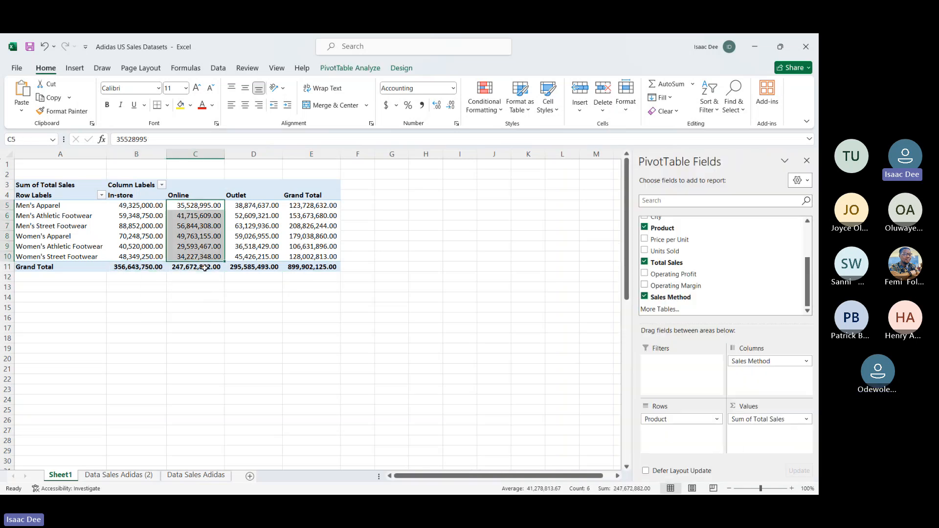
left_click(205, 265)
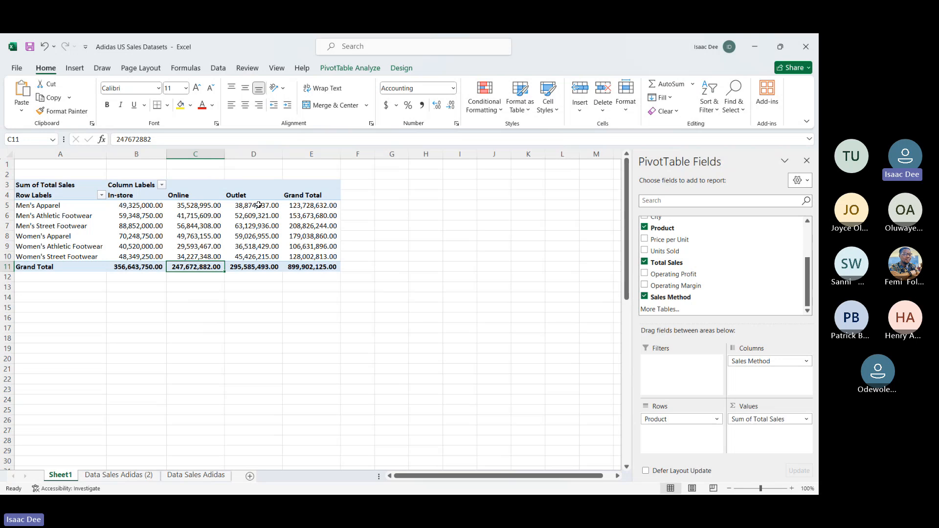
left_click_drag(259, 205, 261, 255)
left_click(263, 269)
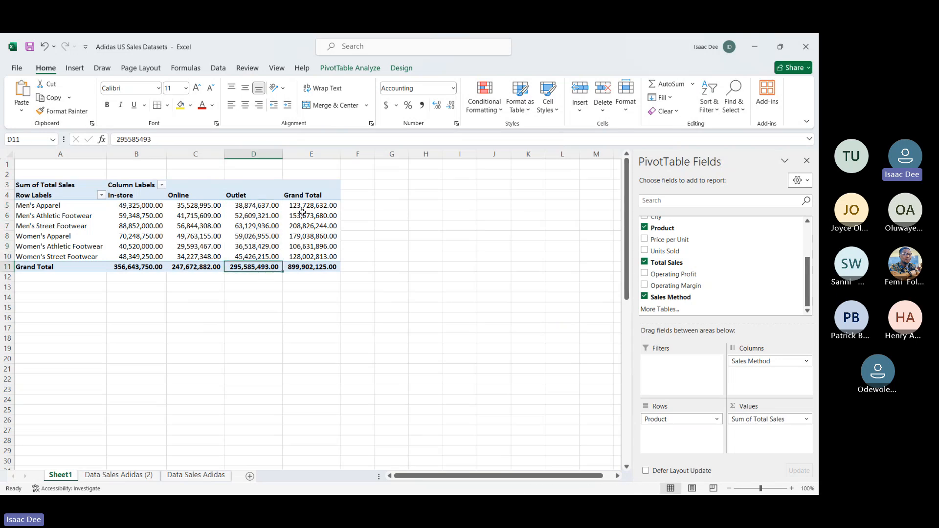
left_click_drag(306, 207, 313, 258)
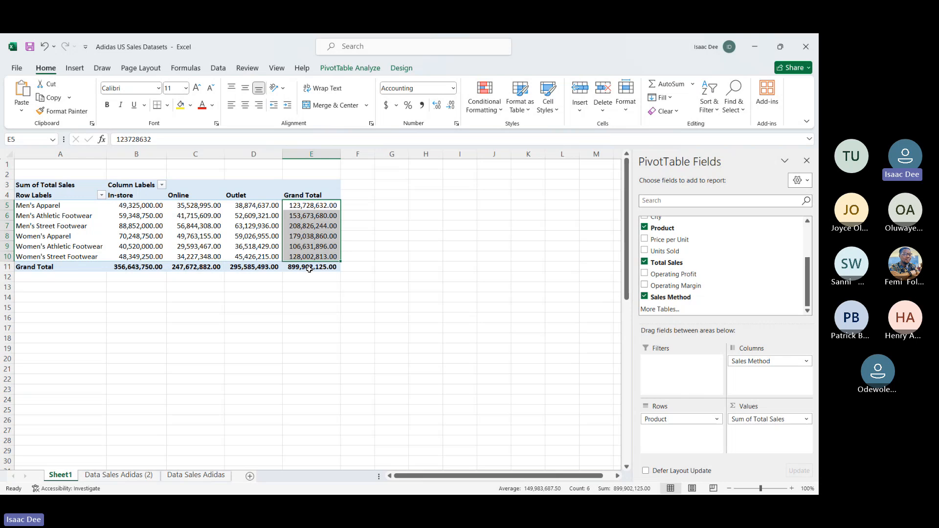
left_click(309, 269)
left_click(316, 321)
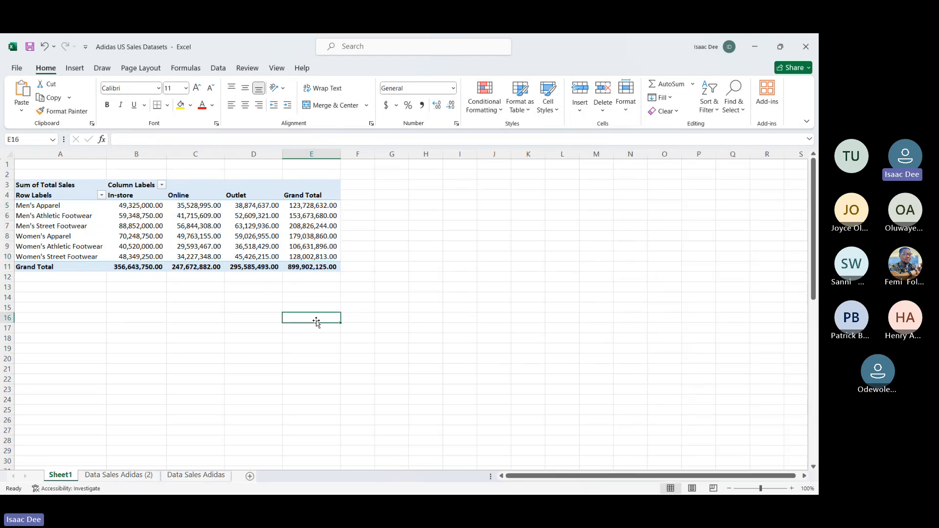
Step: Add the Region field to the PivotTable as a report filter
left_click(151, 215)
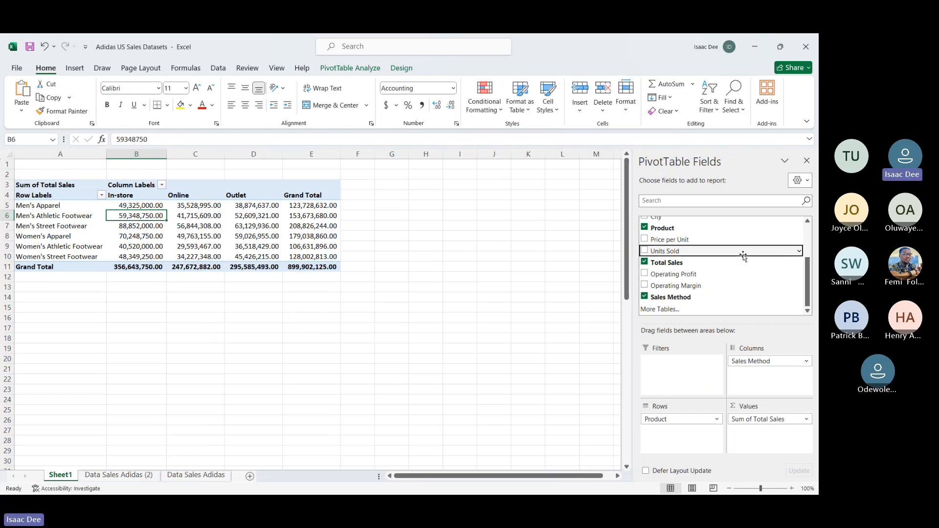
scroll(706, 259, "up", 2)
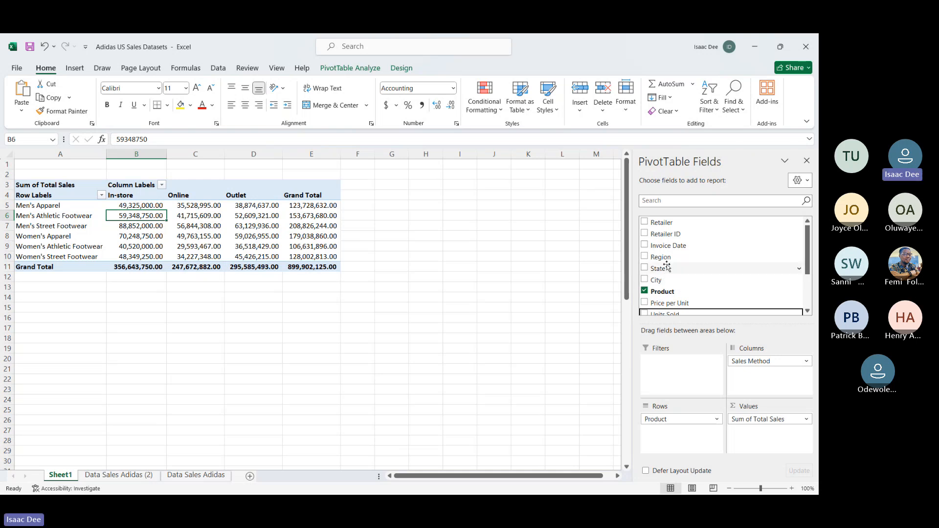
left_click_drag(670, 264, 700, 379)
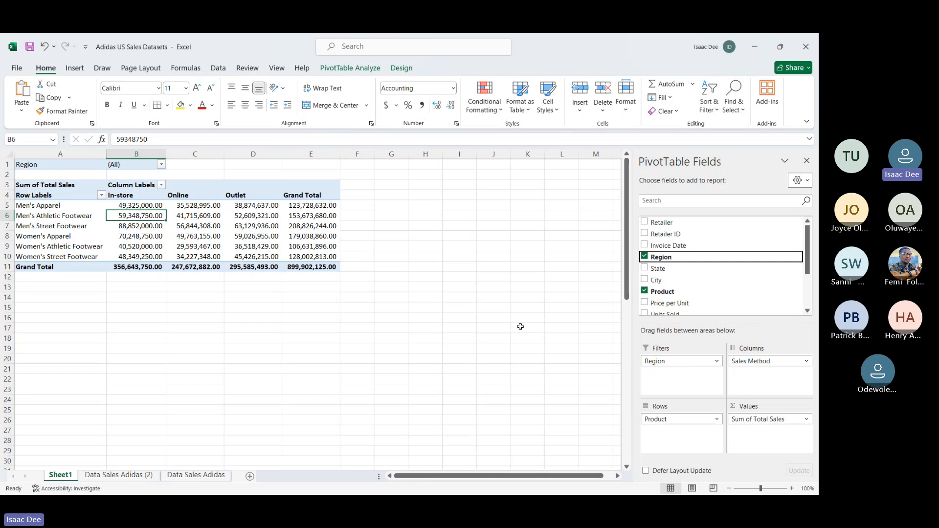
Step: Allow multiple selections in the Region report filter and restrict the PivotTable to the South region only
left_click(162, 165)
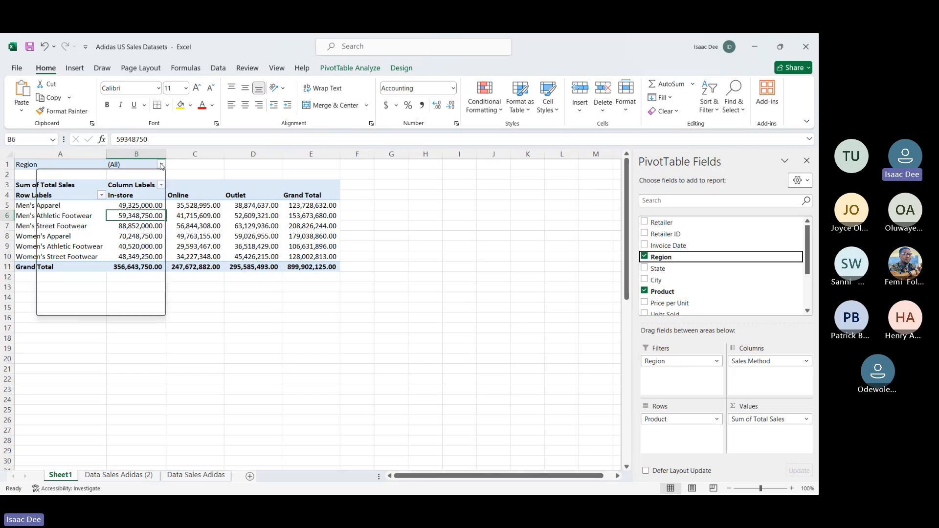
left_click(161, 165)
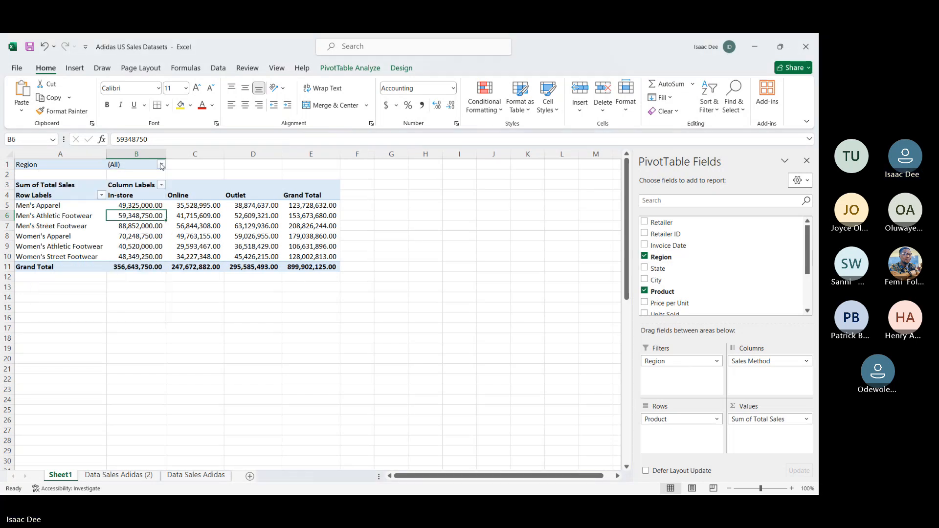
left_click(161, 165)
left_click(43, 284)
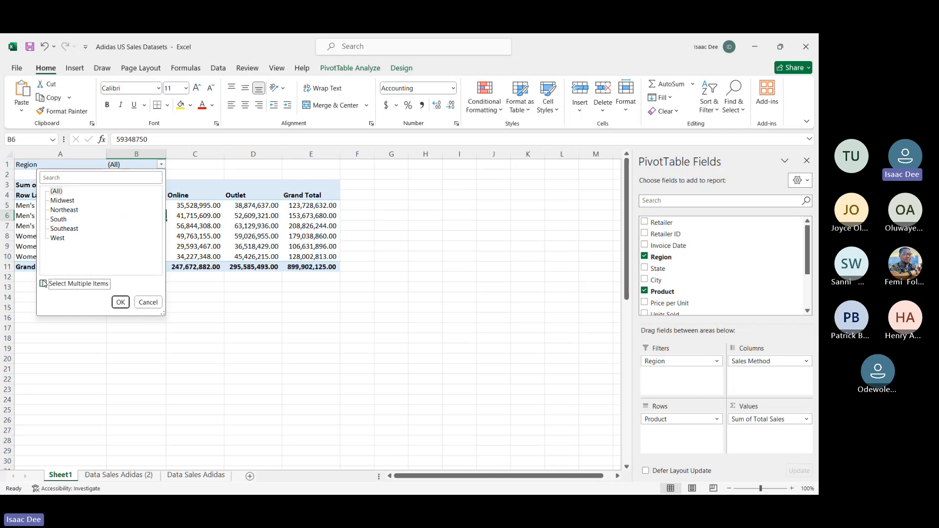
left_click(53, 190)
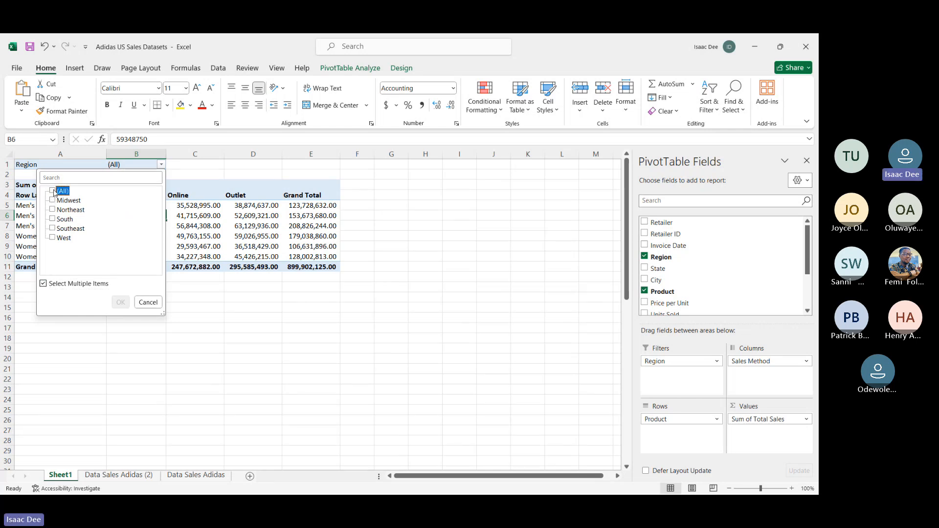
left_click(53, 220)
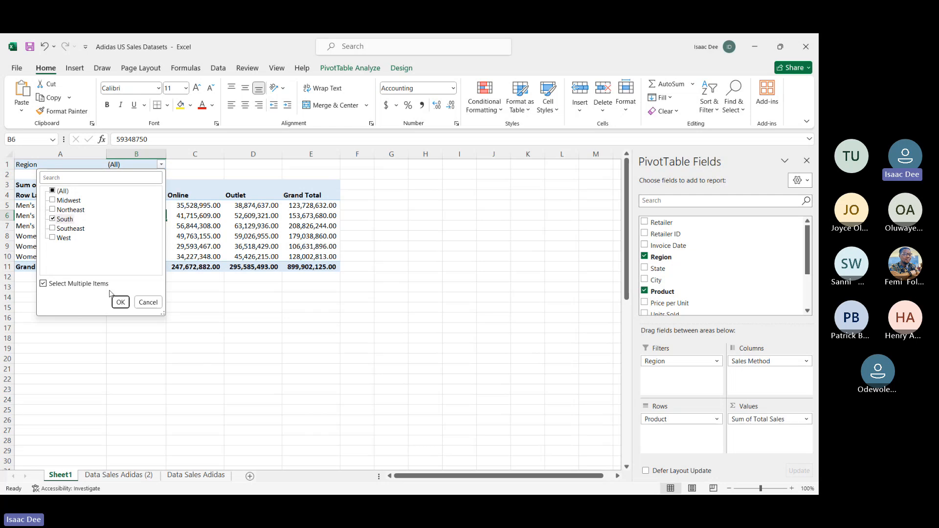
left_click(120, 303)
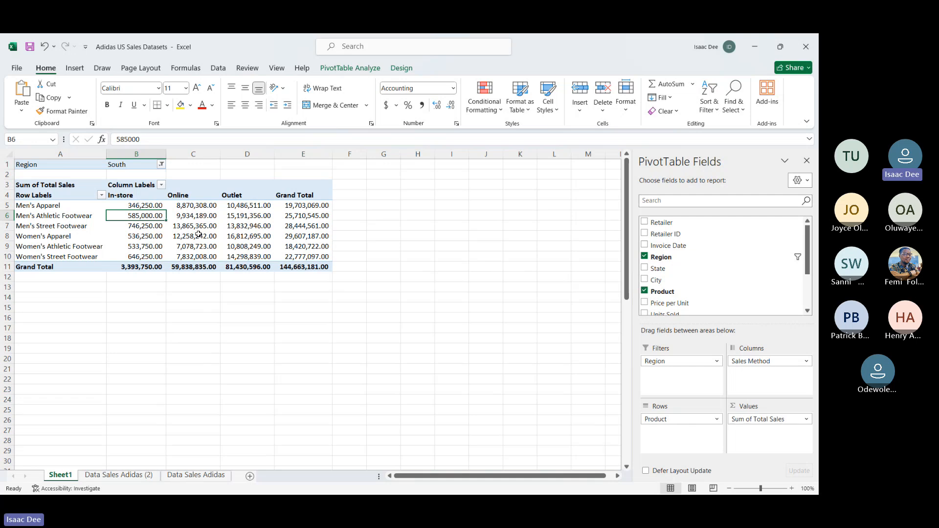
mouse_move(212, 258)
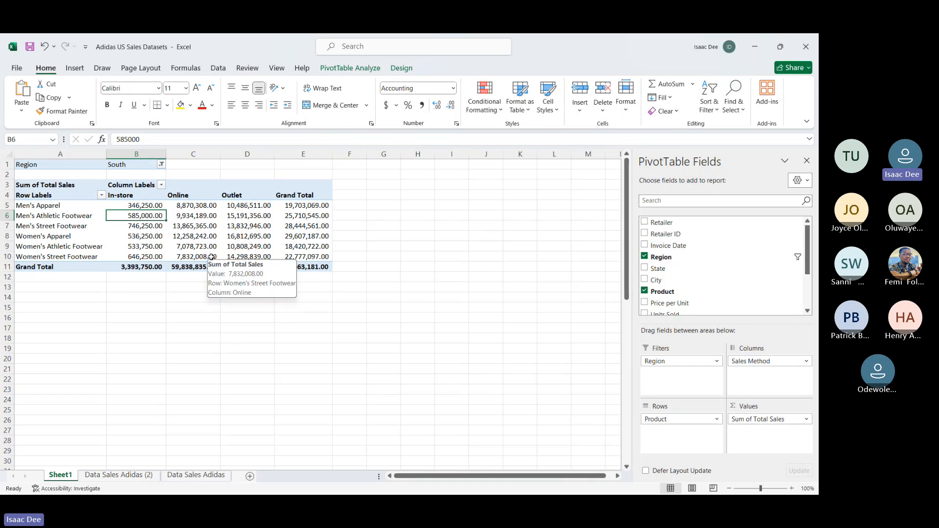
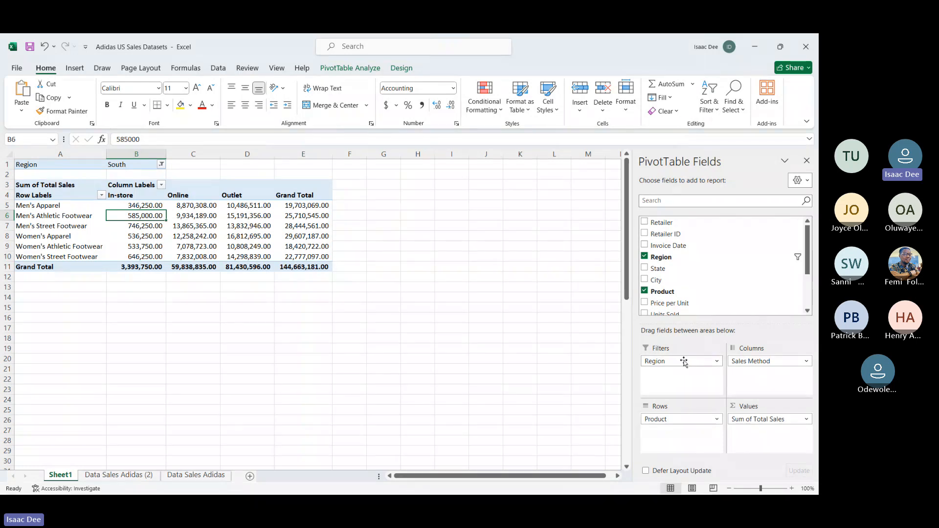
Step: Remove the Region report filter from the PivotTable
left_click_drag(686, 362, 548, 364)
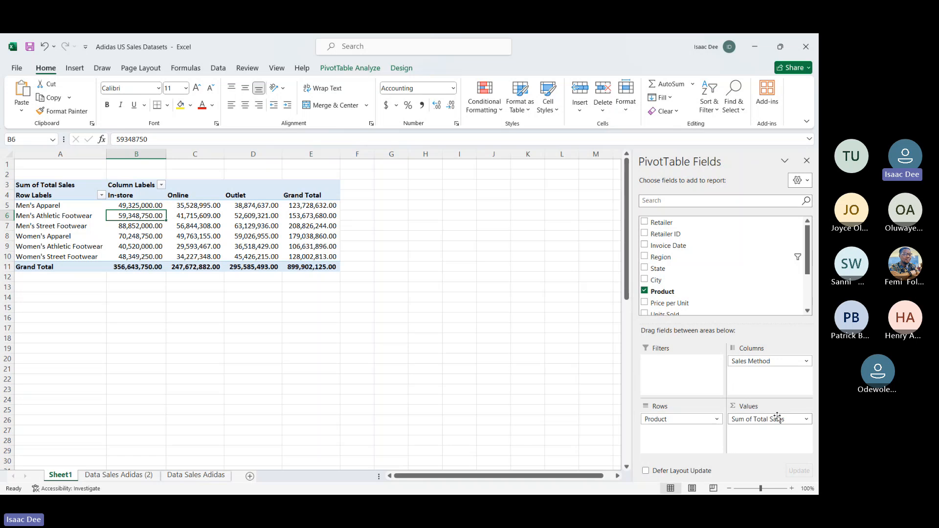
left_click(718, 420)
left_click(718, 420)
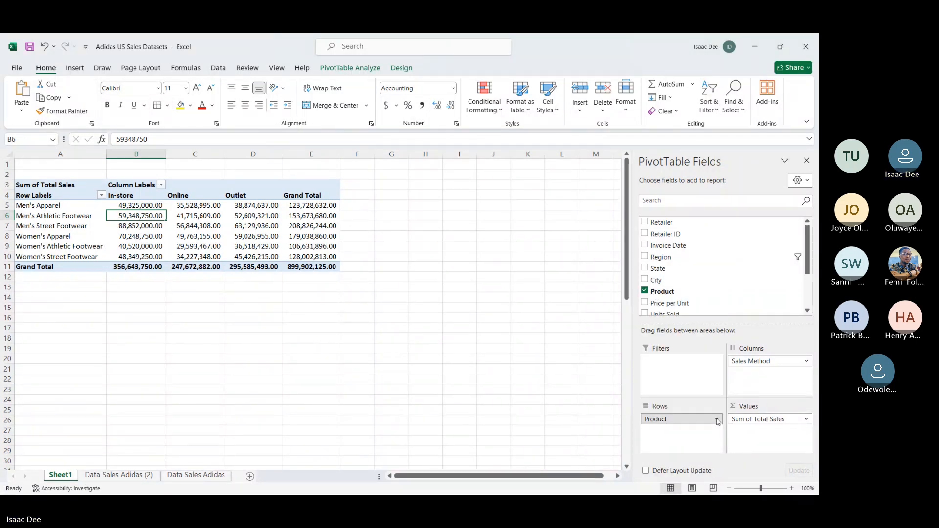
scroll(689, 255, "down", 1)
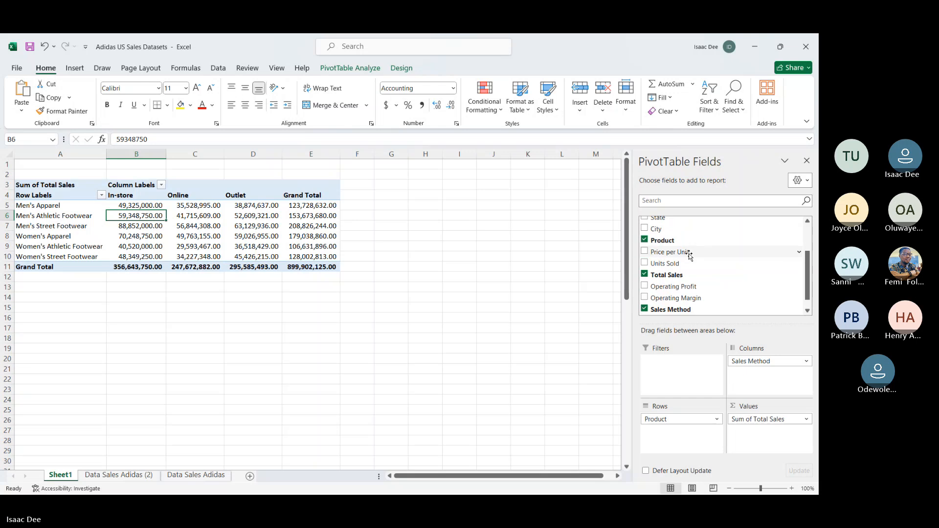
scroll(689, 256, "up", 1)
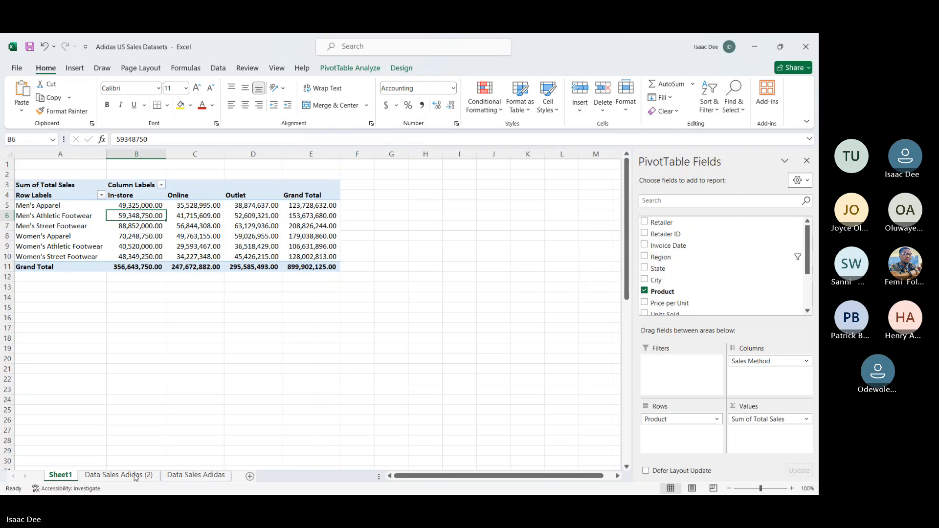
Step: Review the source records on the Data Sales Adidas (2) sheet, from the Retailer column across to Sales Method
left_click(101, 476)
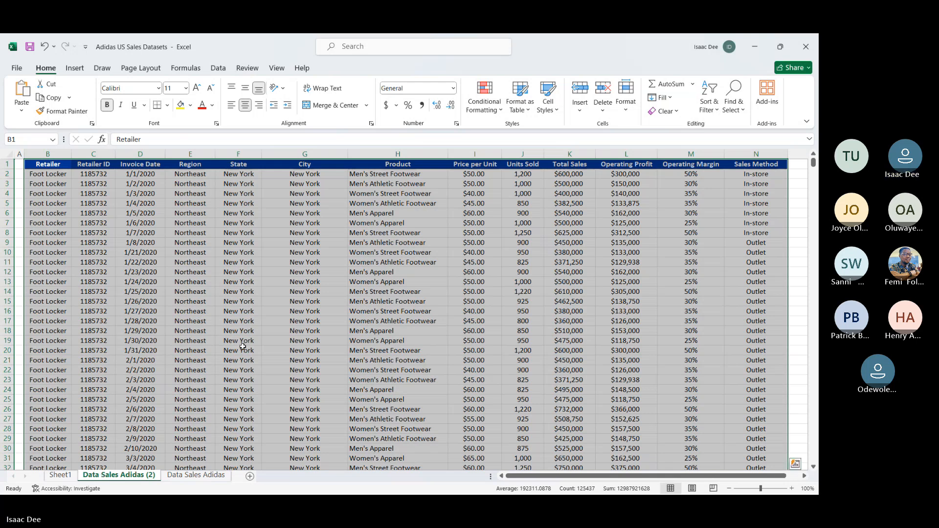
scroll(361, 334, "right", 3)
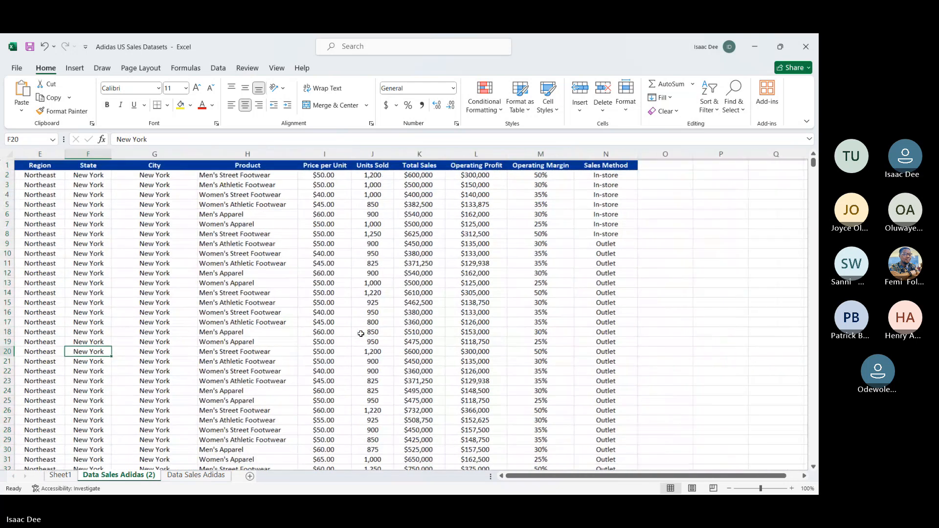
scroll(361, 333, "down", 1)
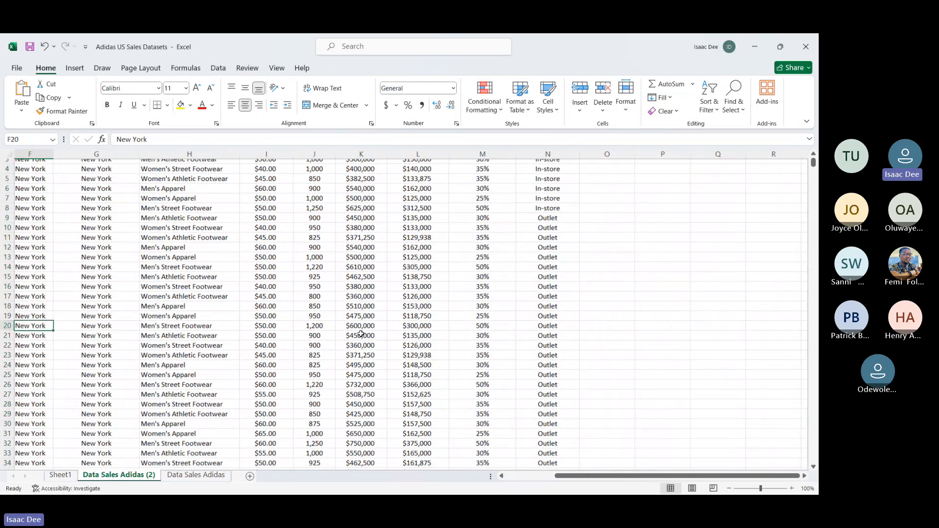
scroll(361, 333, "up", 1)
scroll(361, 333, "left", 1)
scroll(361, 333, "left", 2)
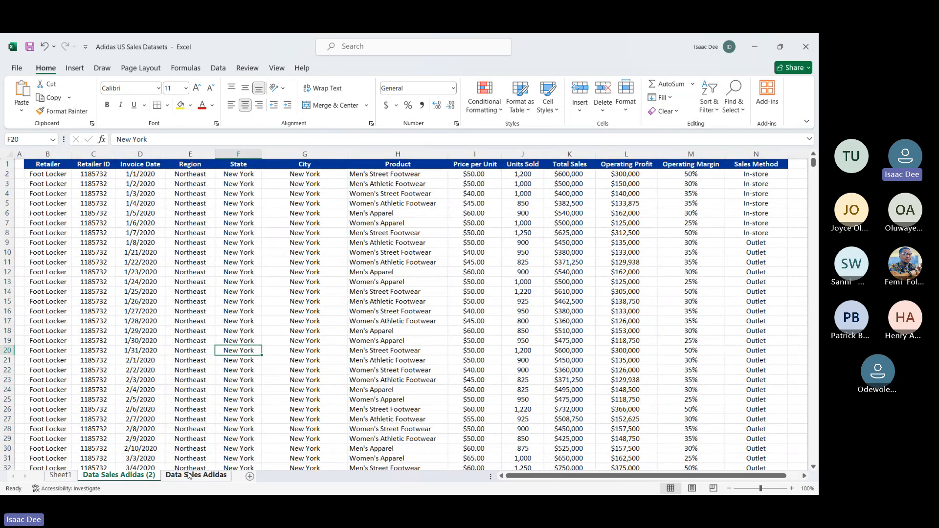
Step: Empty the PivotTable on Sheet1 by removing the Product, Sales Method and Sum of Total Sales fields
left_click(60, 475)
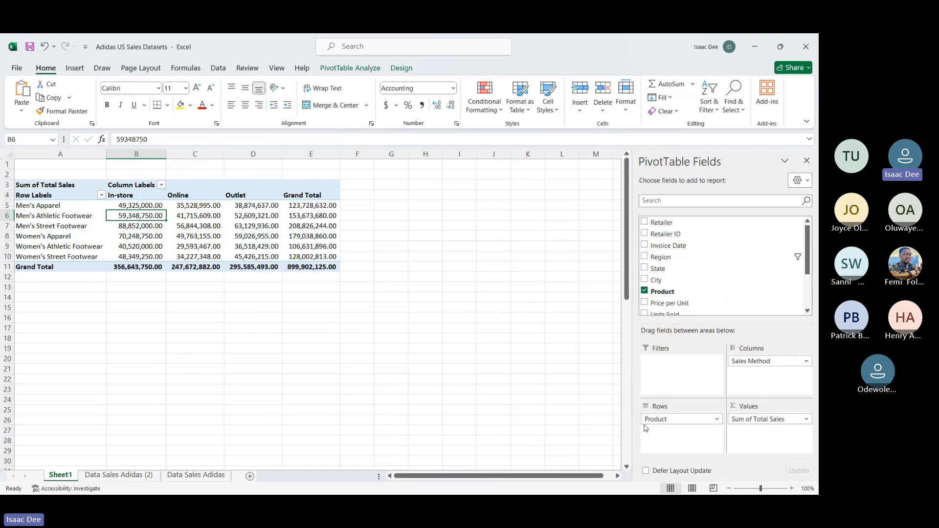
left_click_drag(667, 421, 539, 413)
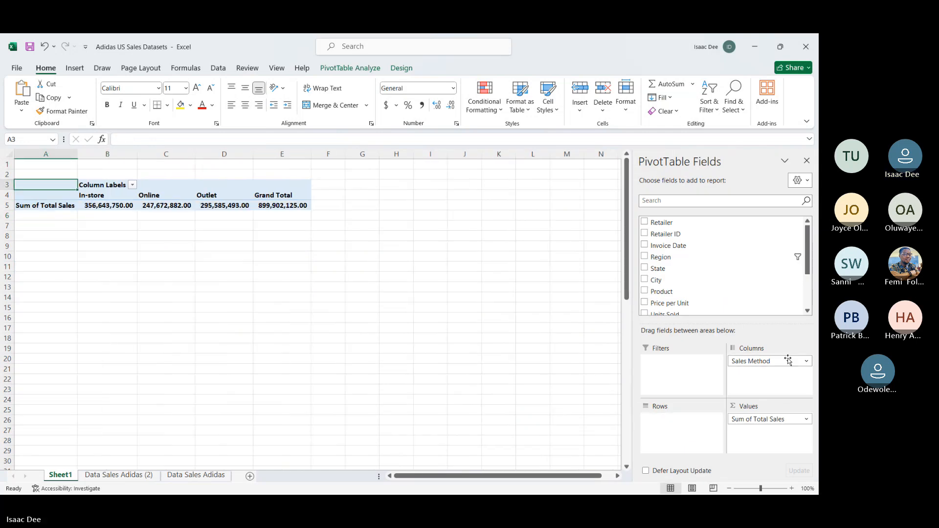
left_click_drag(789, 361, 634, 394)
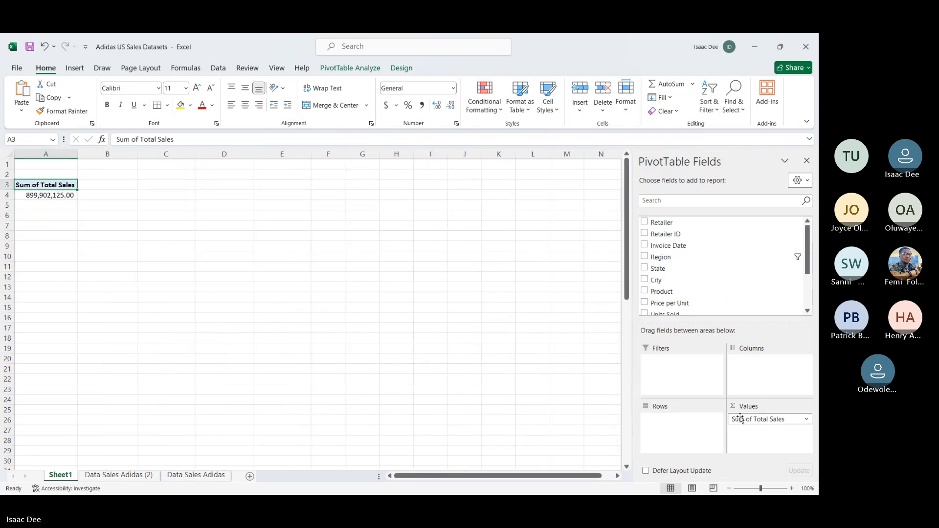
left_click_drag(739, 420, 561, 334)
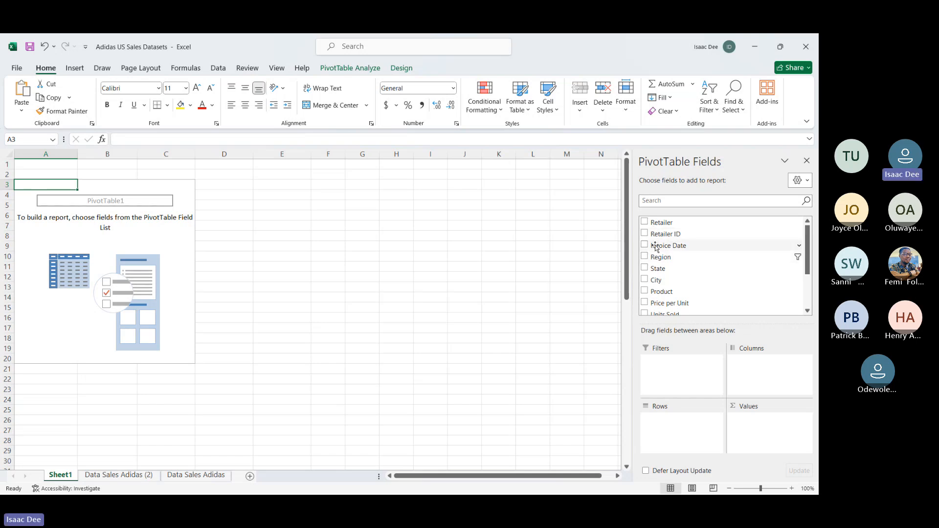
Step: Rebuild the PivotTable with Retailer as columns, Region as rows and the sum of Total Sales as values
mouse_move(662, 224)
left_mouse_down()
mouse_move(680, 425)
mouse_move(760, 378)
mouse_move(748, 370)
left_mouse_up()
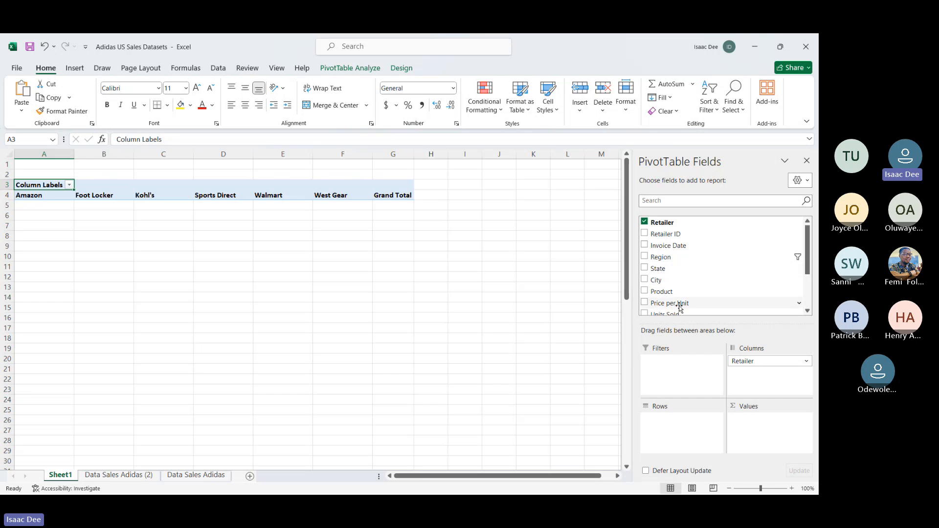
scroll(679, 307, "down", 2)
mouse_move(667, 263)
left_mouse_down()
mouse_move(701, 362)
mouse_move(761, 426)
left_mouse_up()
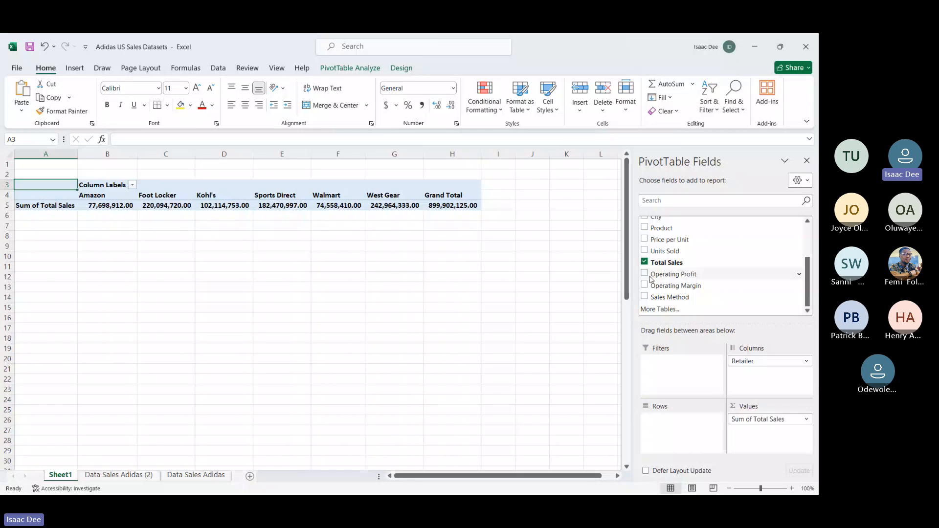
scroll(666, 274, "up", 2)
left_click_drag(659, 248, 673, 420)
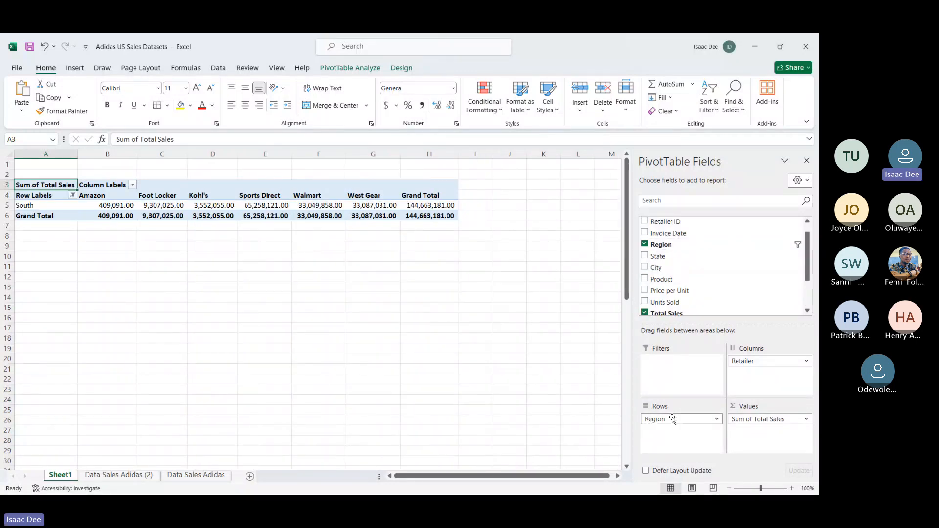
Step: Include all regions in the PivotTable's row label filter
left_click(72, 194)
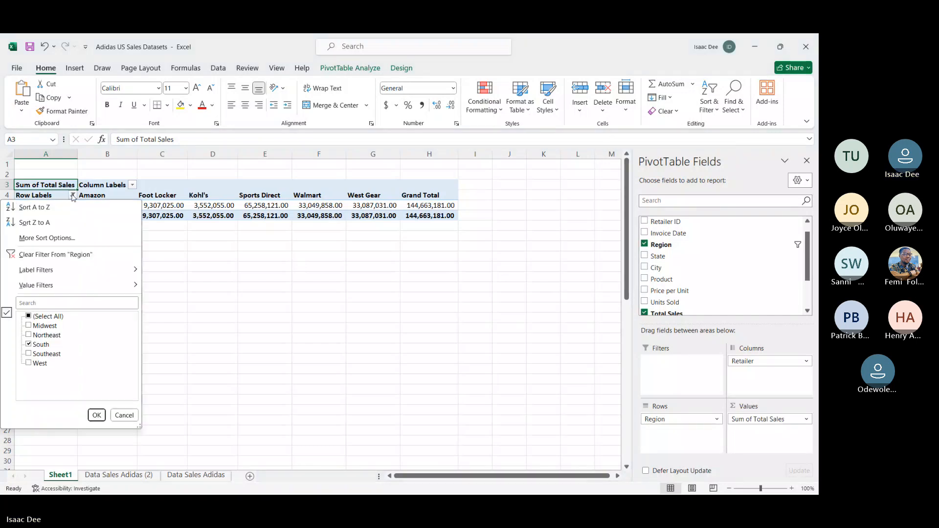
left_click(30, 317)
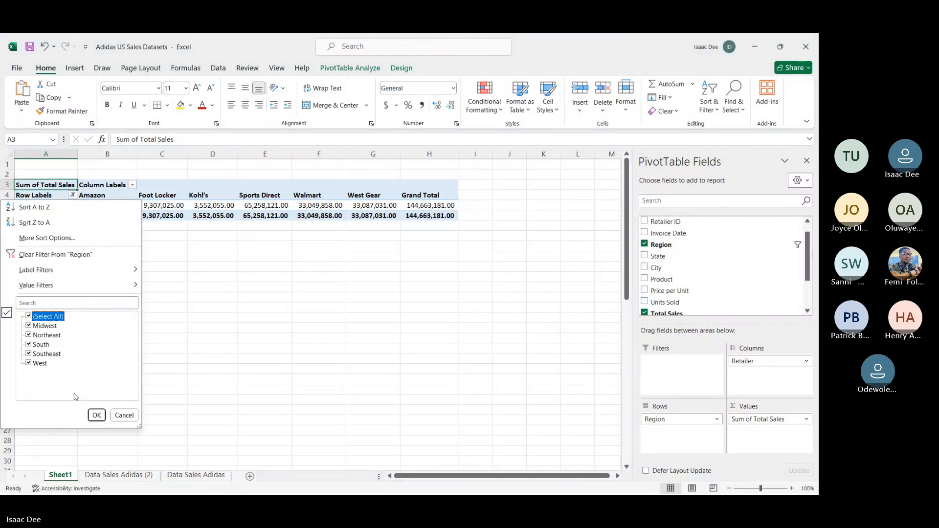
left_click(98, 415)
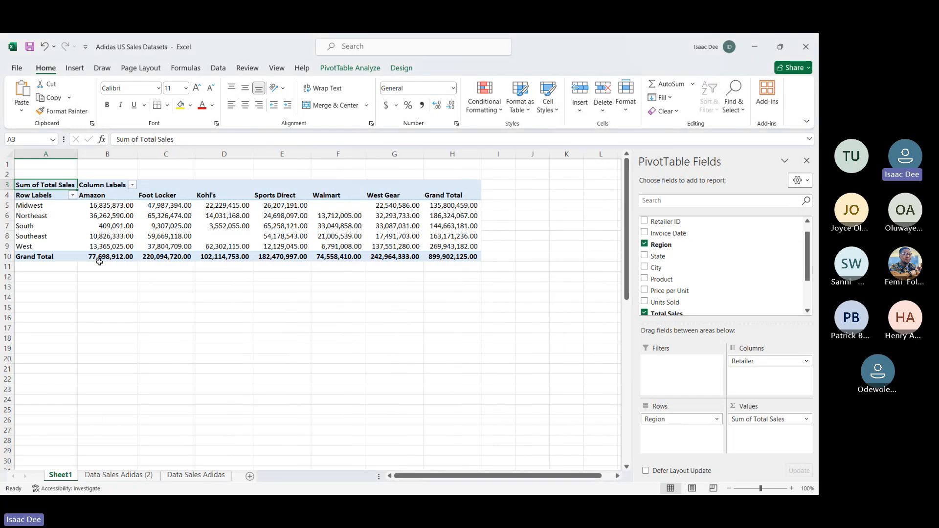
Step: Examine the sales amounts where each region row meets the retailer columns, along with the list of region labels
left_click(112, 205)
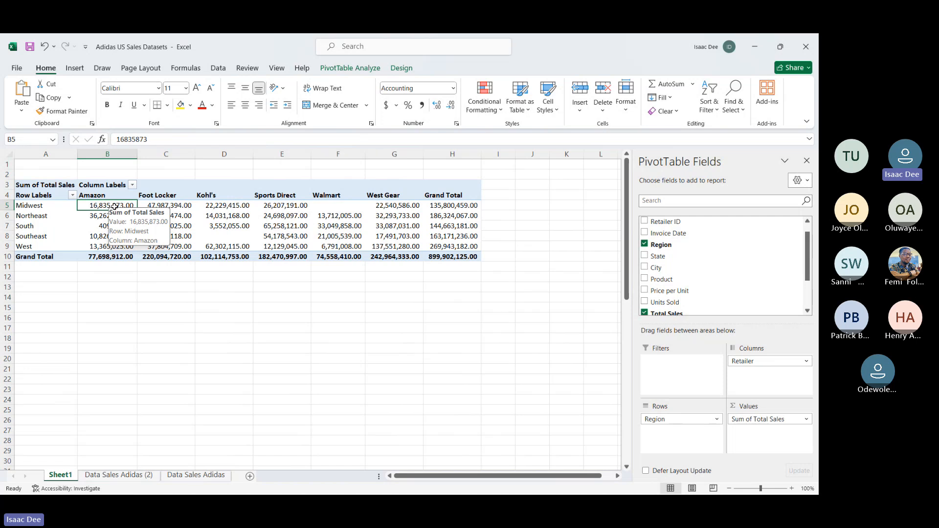
left_click(186, 213)
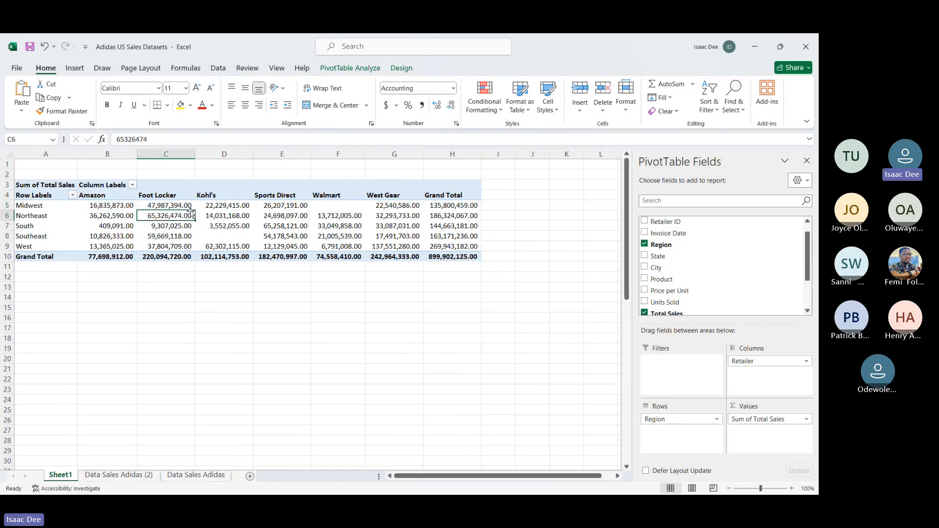
left_click(237, 207)
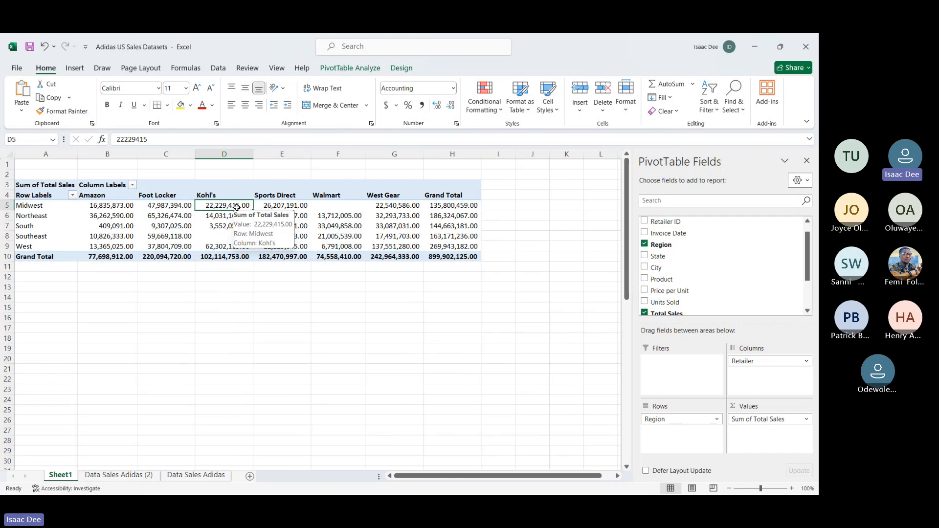
left_click(340, 233)
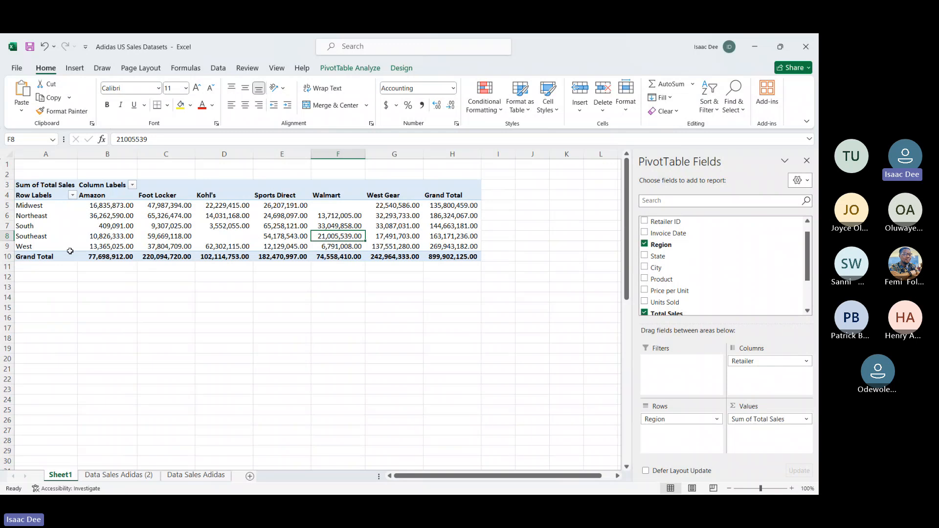
left_click(68, 199)
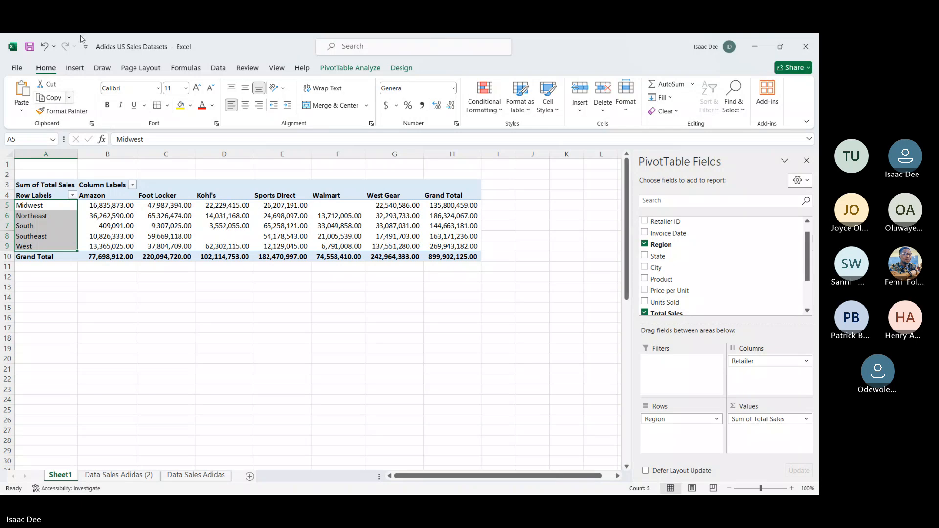
Step: Switch to the Teams meeting window, read the newest meeting chat messages, and return to the workbook
left_click(513, 46)
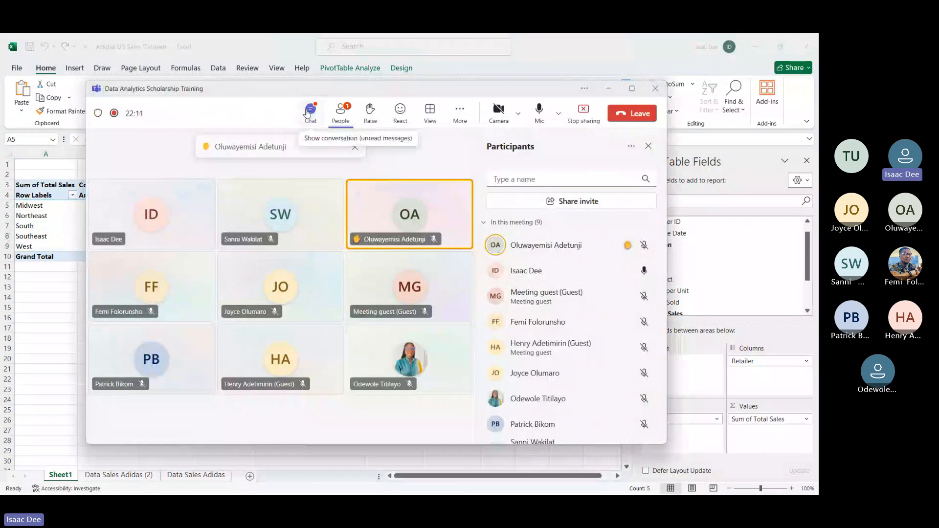
left_click(308, 113)
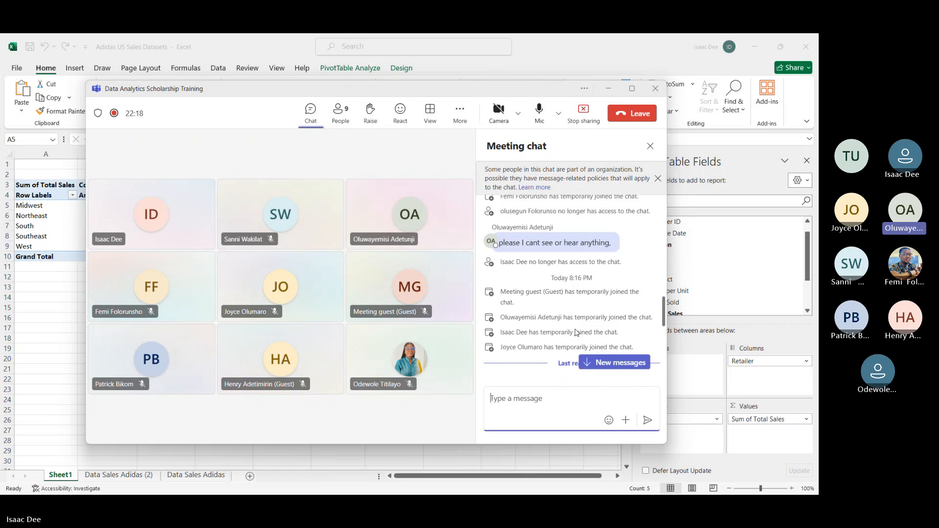
scroll(576, 333, "down", 7)
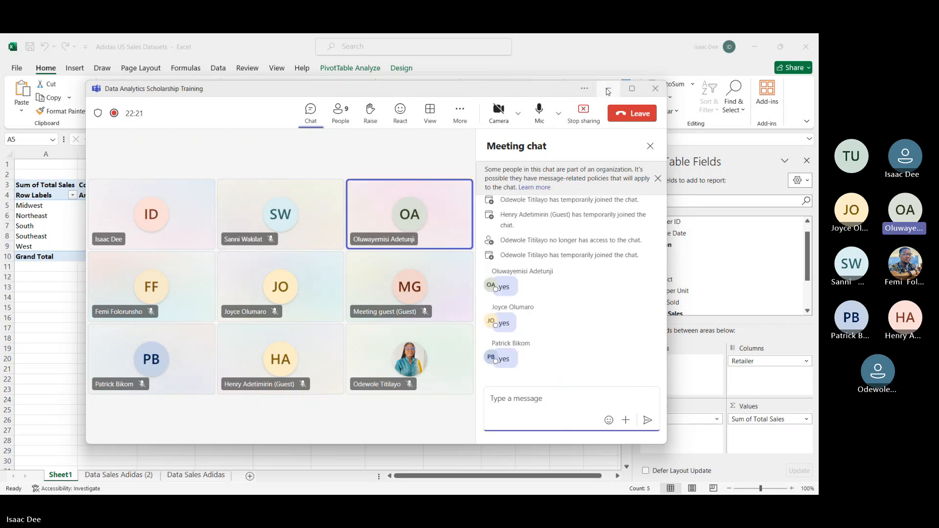
left_click(607, 92)
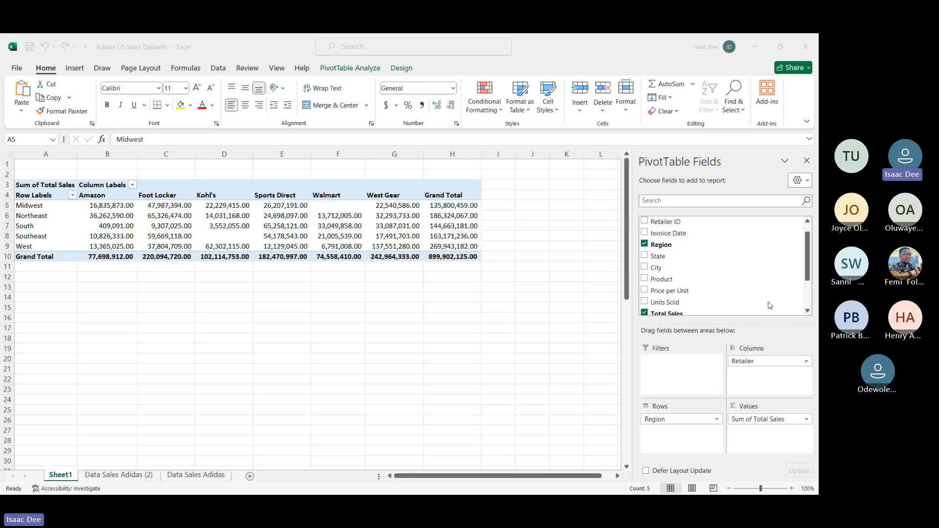
Step: Try City as the PivotTable's values field in place of Total Sales, and restore the sum of Total Sales
scroll(771, 306, "down", 2)
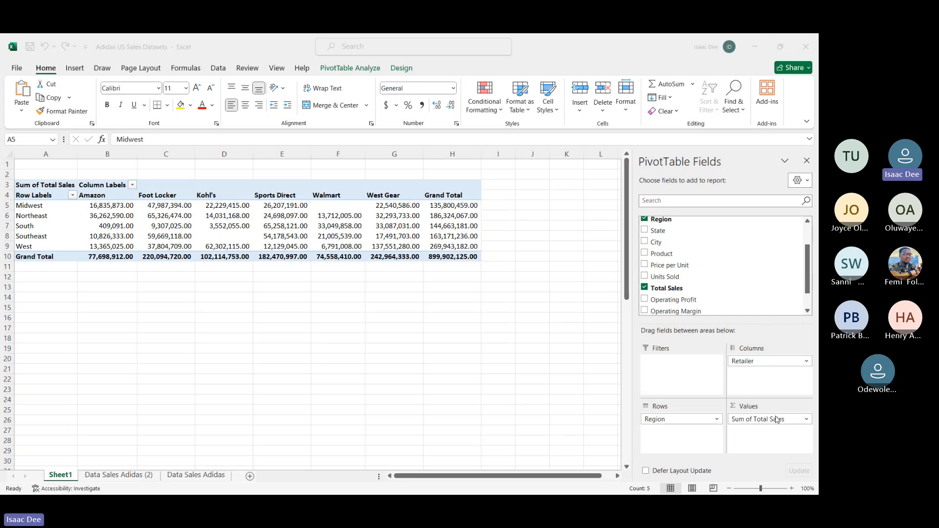
left_click_drag(777, 420, 534, 357)
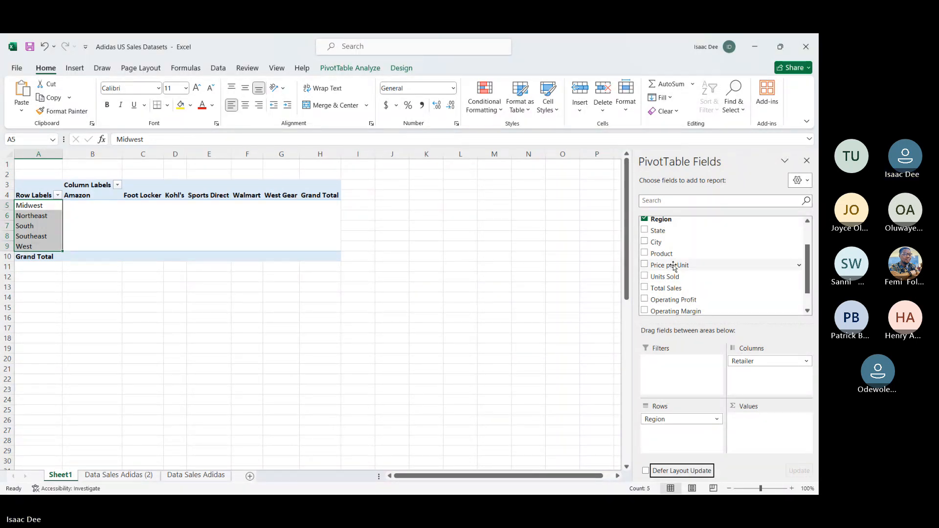
left_click_drag(673, 266, 436, 350)
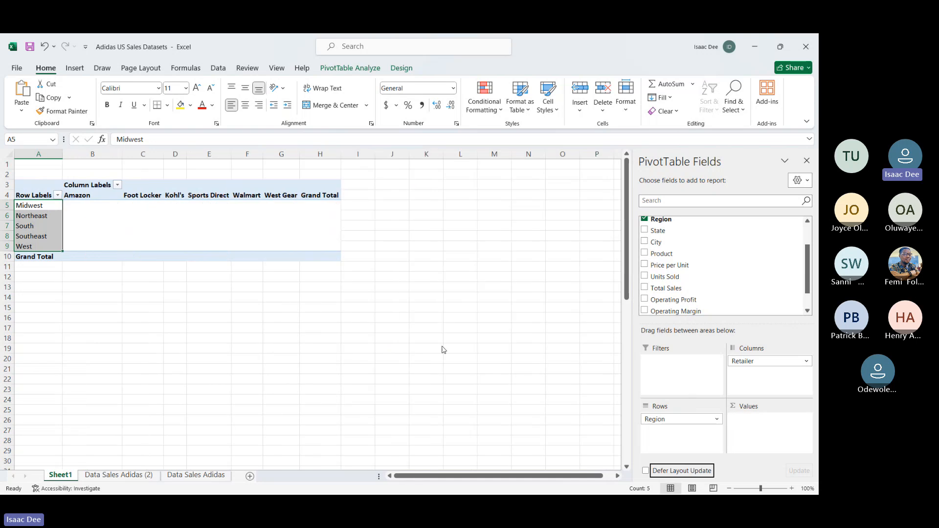
left_click_drag(652, 243, 777, 436)
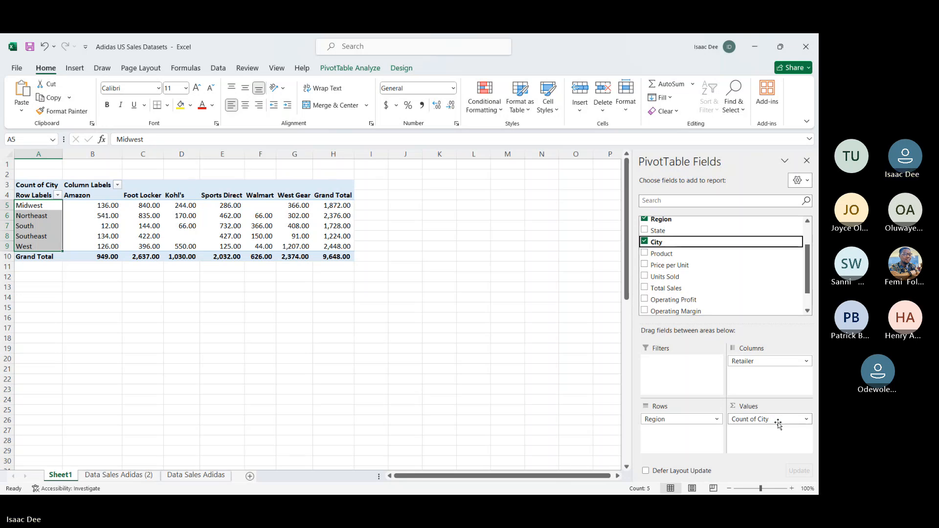
left_click_drag(778, 424, 490, 367)
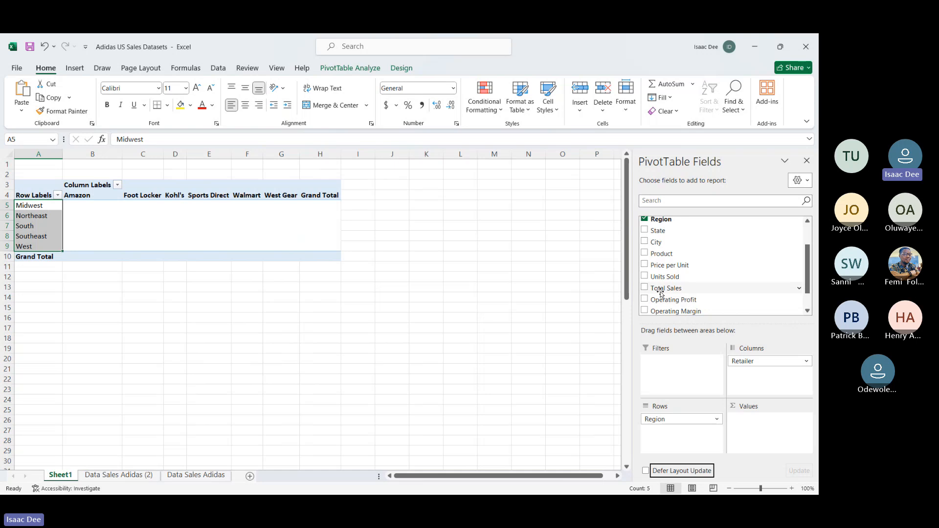
left_click_drag(667, 289, 770, 419)
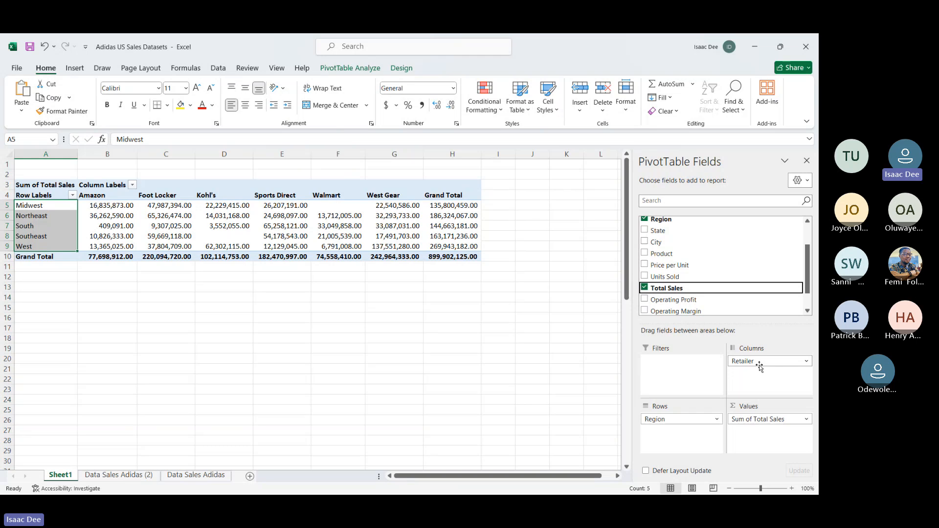
Step: Remove Retailer from the PivotTable columns and select the whole column holding the sales sums per region
left_click_drag(759, 367, 511, 385)
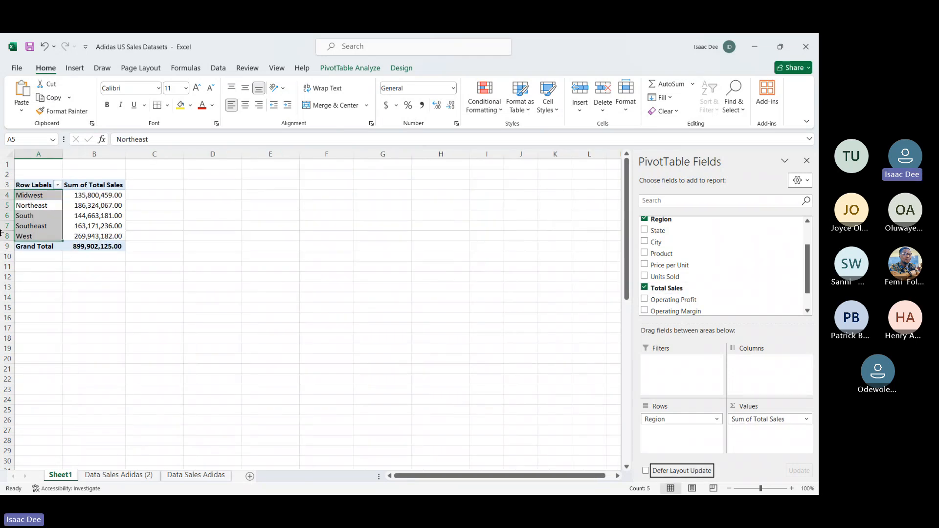
left_click(95, 154)
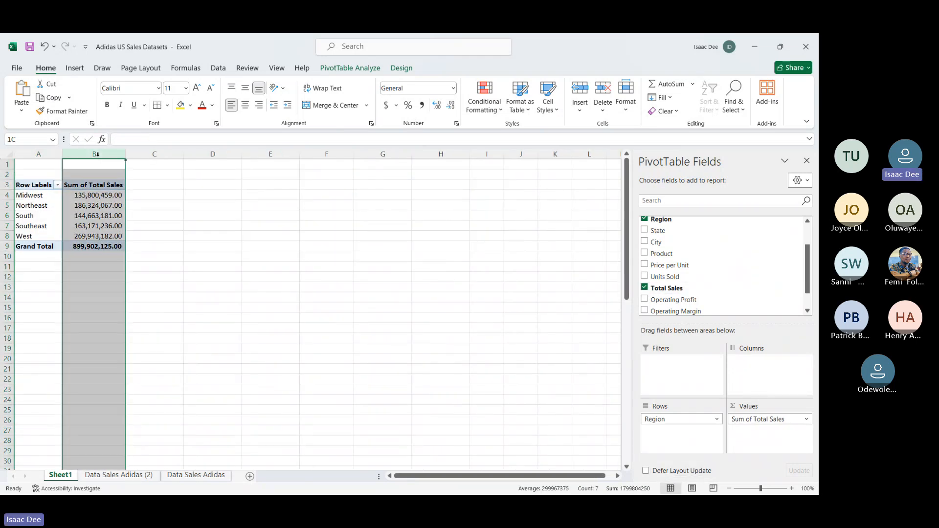
Step: Apply the dollar Accounting number format to the Sum of Total Sales column and widen column B
left_click(392, 106)
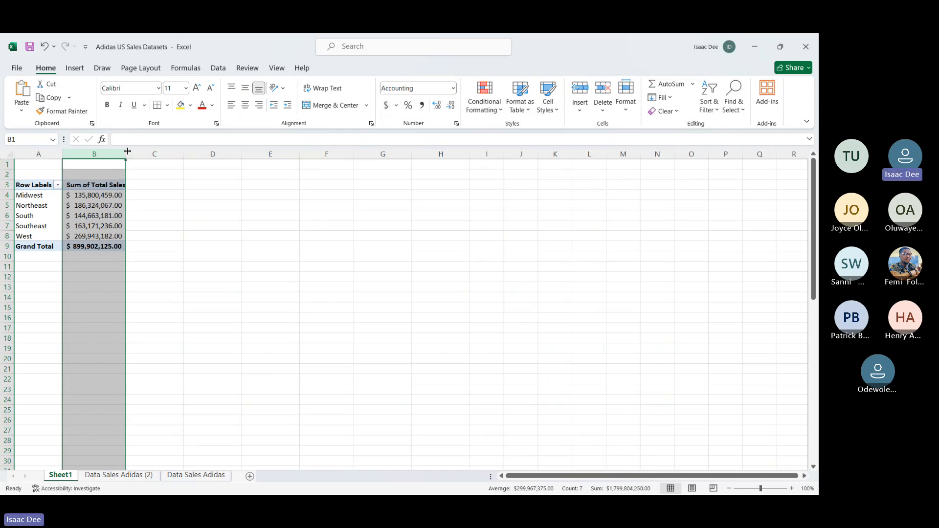
left_click_drag(131, 151, 169, 159)
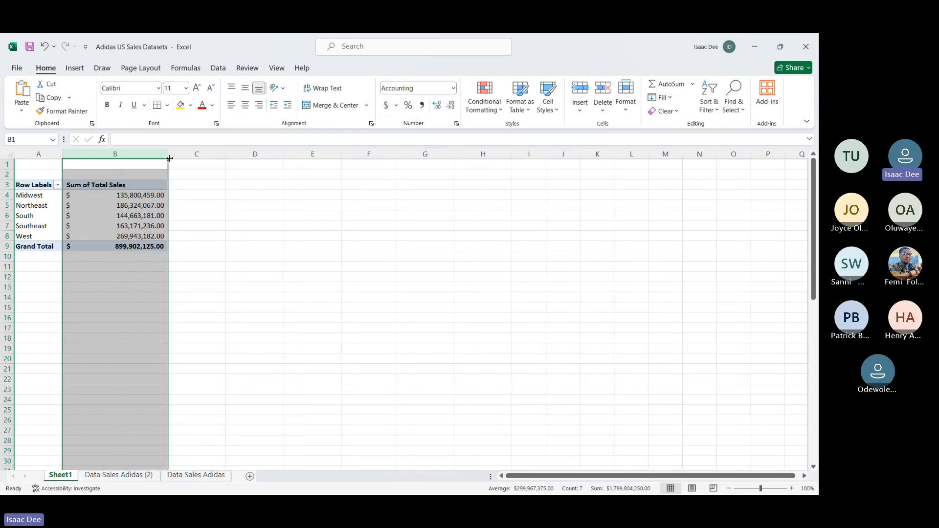
left_click(204, 250)
key("Right")
key("Right")
key("Right")
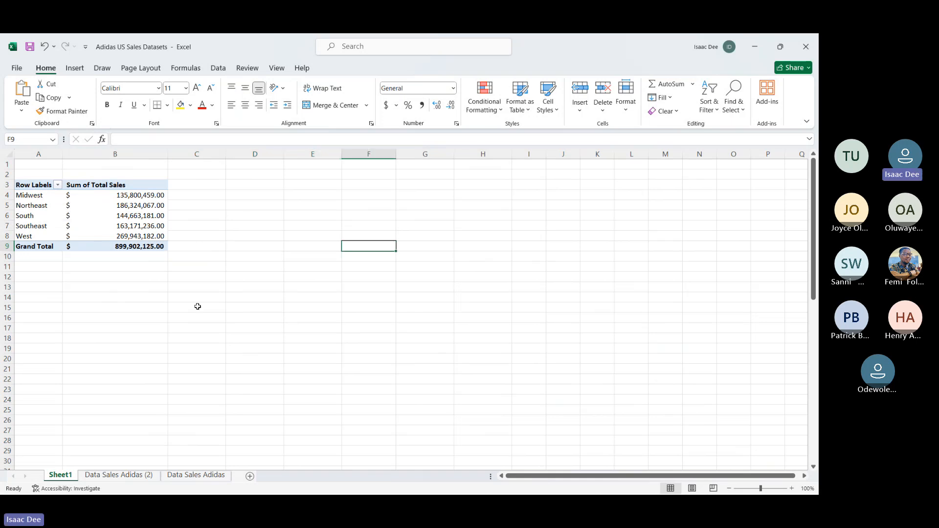
Step: Enter the heading Charts in cell E4, beside the PivotTable
left_click(309, 194)
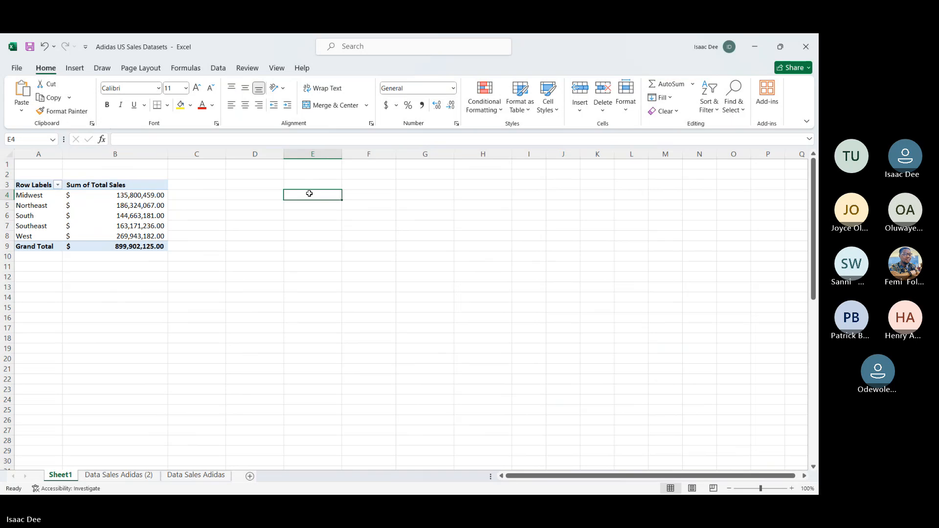
type("Charts")
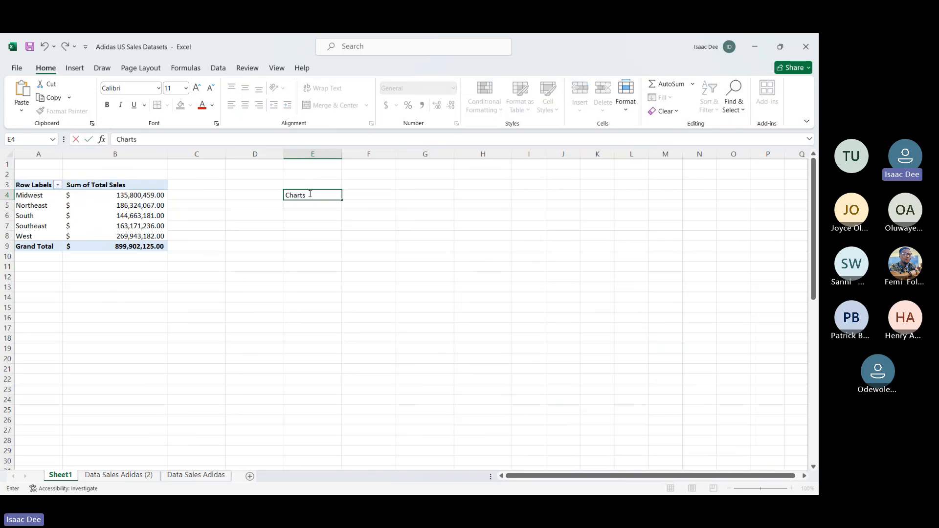
key("Return")
Step: Start a list of chart types with Line Chart in cell F5 and Bar Chart in cell F6
key("Right")
key("Up")
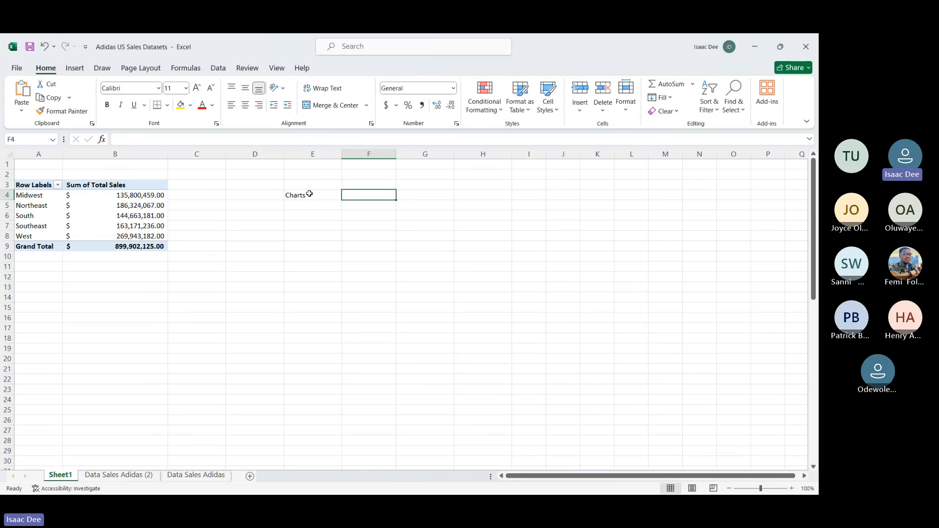
key("Down")
key("Up")
key("Down")
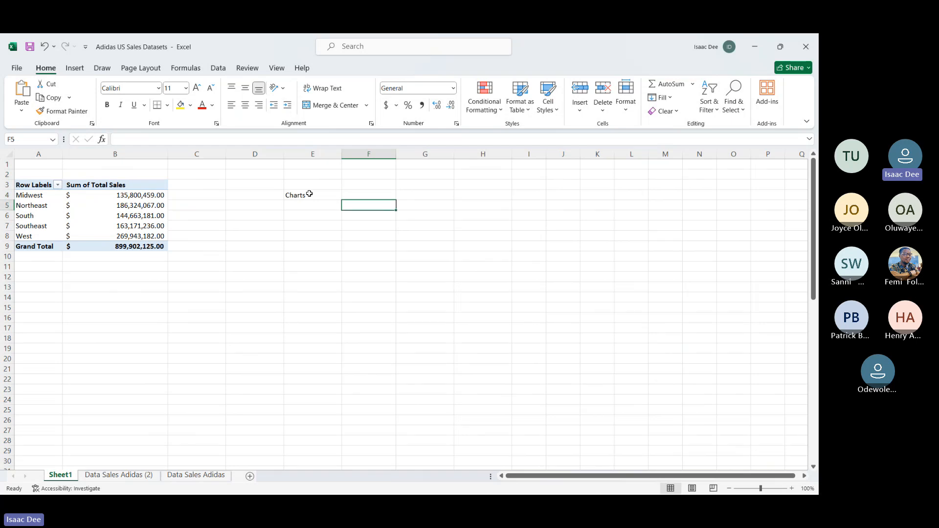
type("Line C")
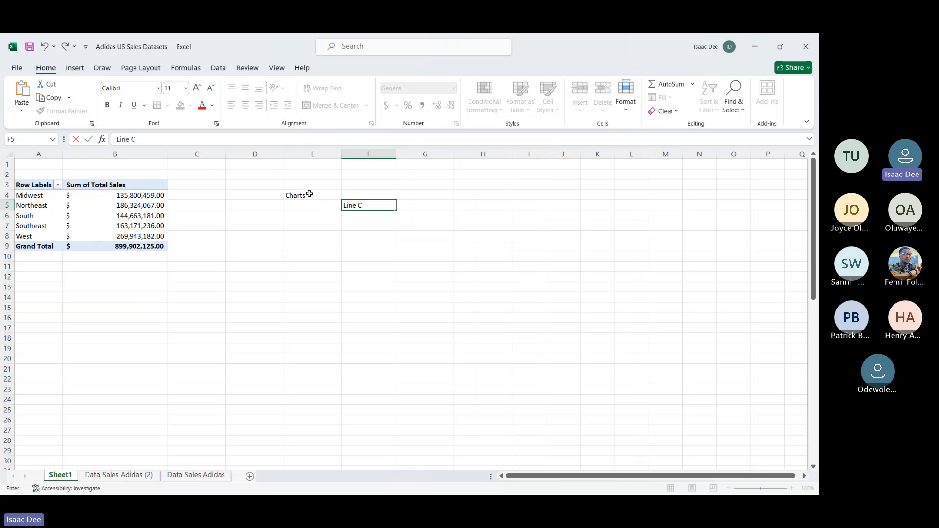
type("hart")
key("Return")
type("Ba")
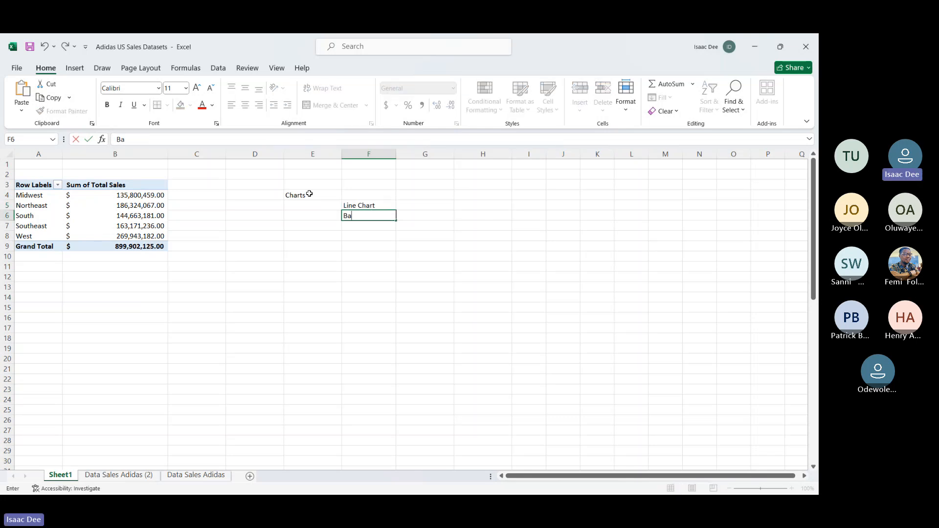
type("r Chart")
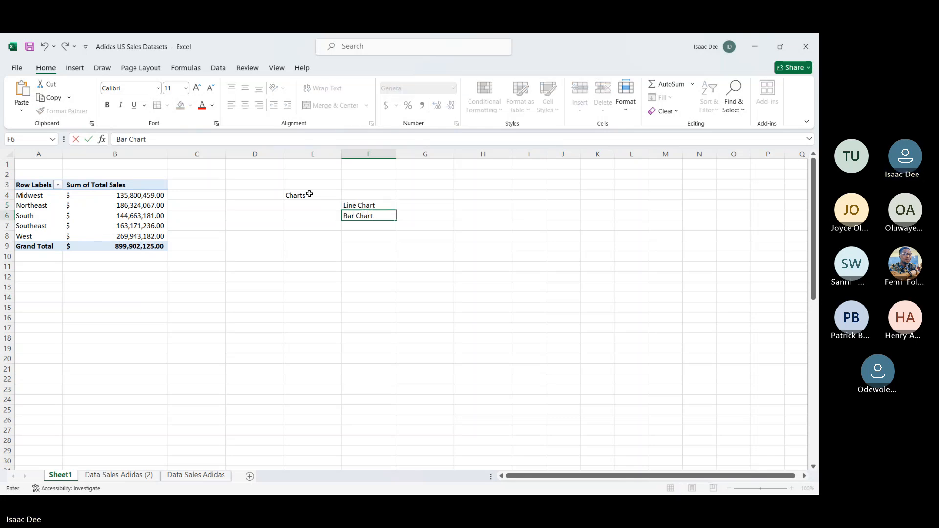
key("Return")
Step: Add Horizontal Bar Chart in cell F7 and Stacked Bar in cell F8 to the chart list
type("H")
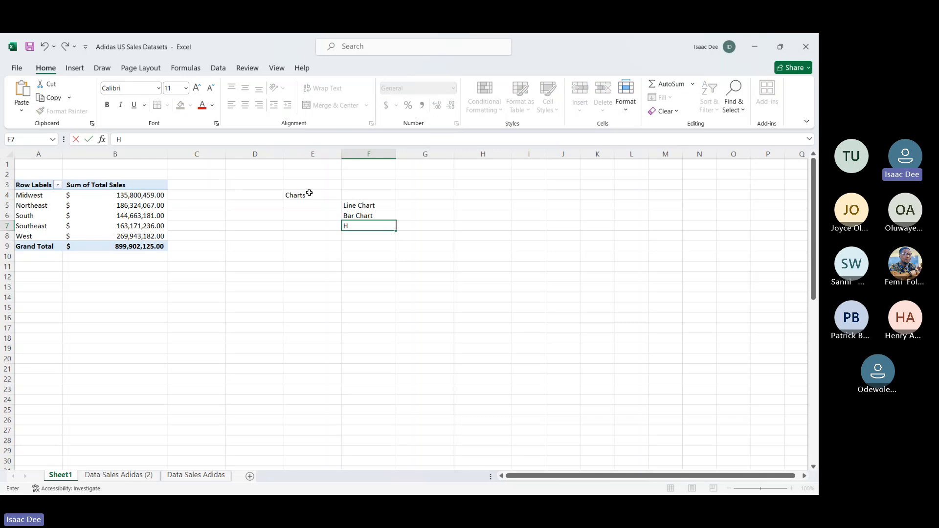
type("orizon")
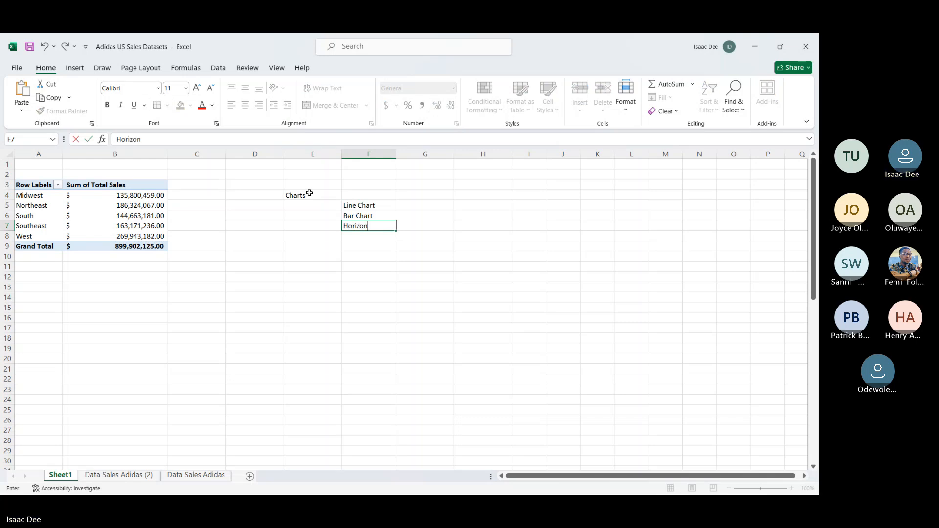
type("tal Bar Chart")
key("Return")
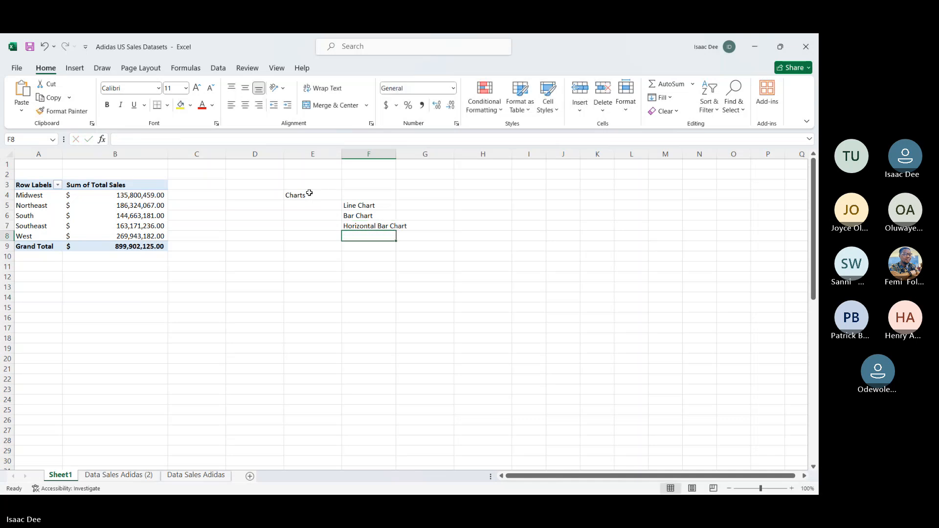
type("Stacked ")
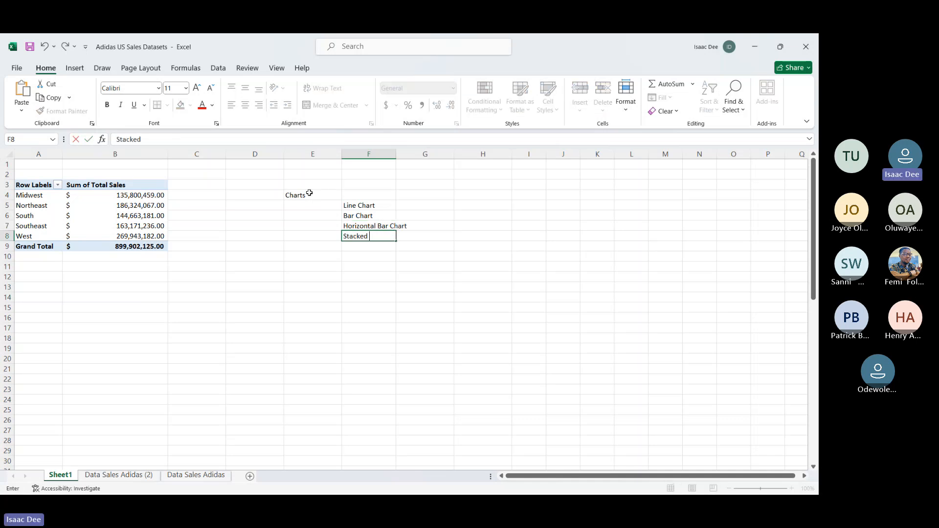
type("Bar")
key("Return")
Step: Continue the chart list with Pie Chart in cell F9 and Tree Map in cell F10
type("P")
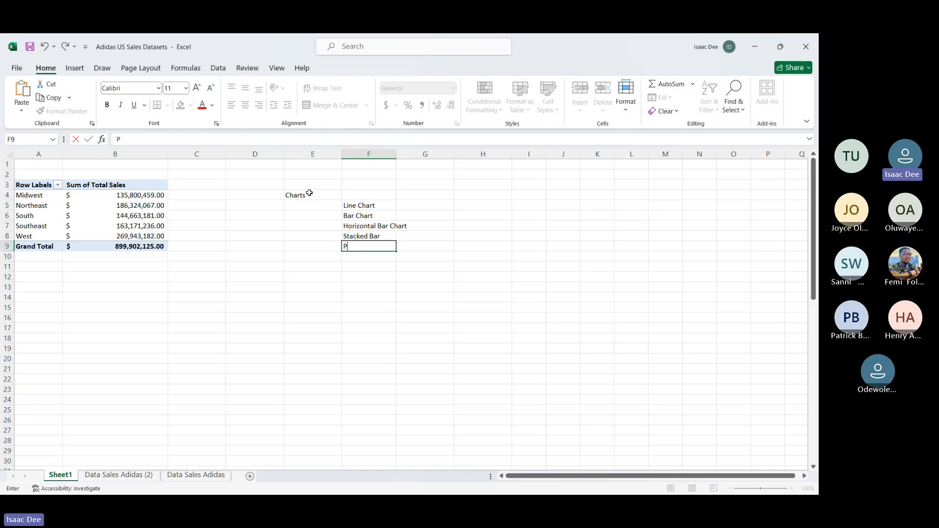
type("ie Chart")
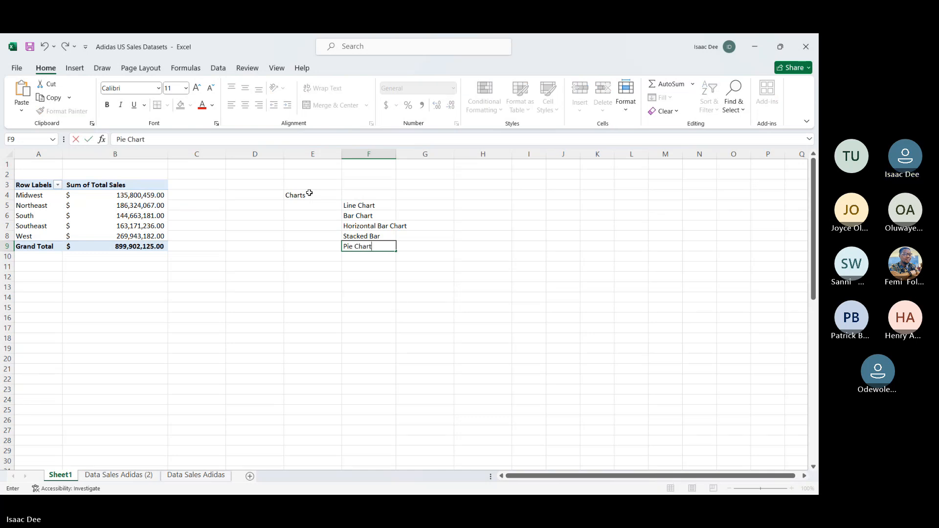
key("Return")
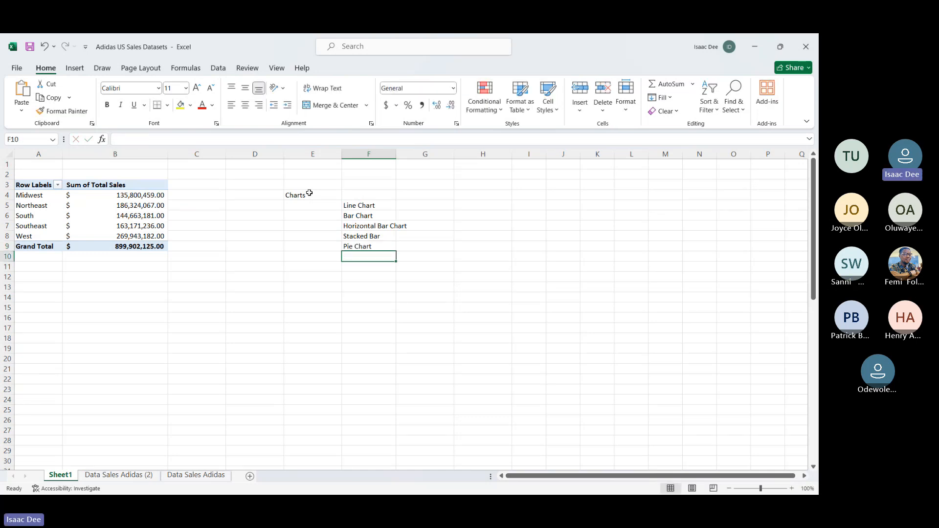
type("Tree Map")
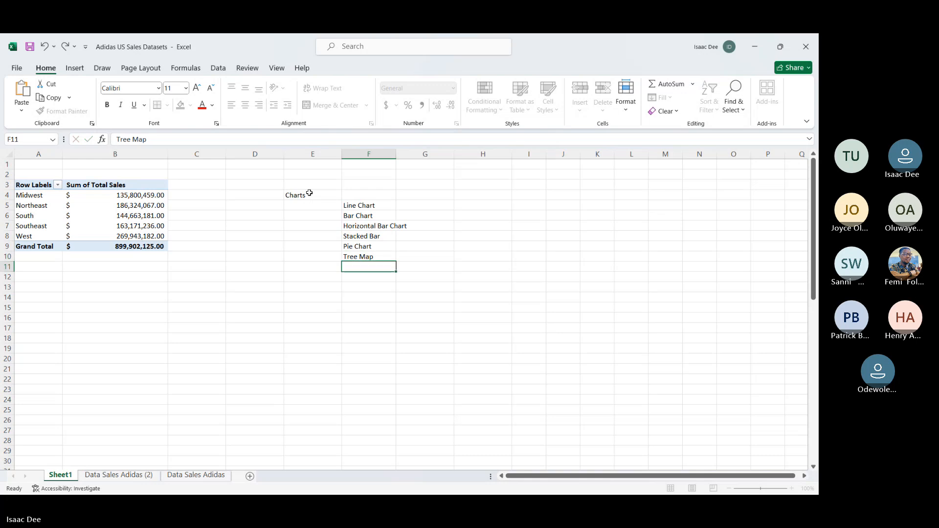
key("Return")
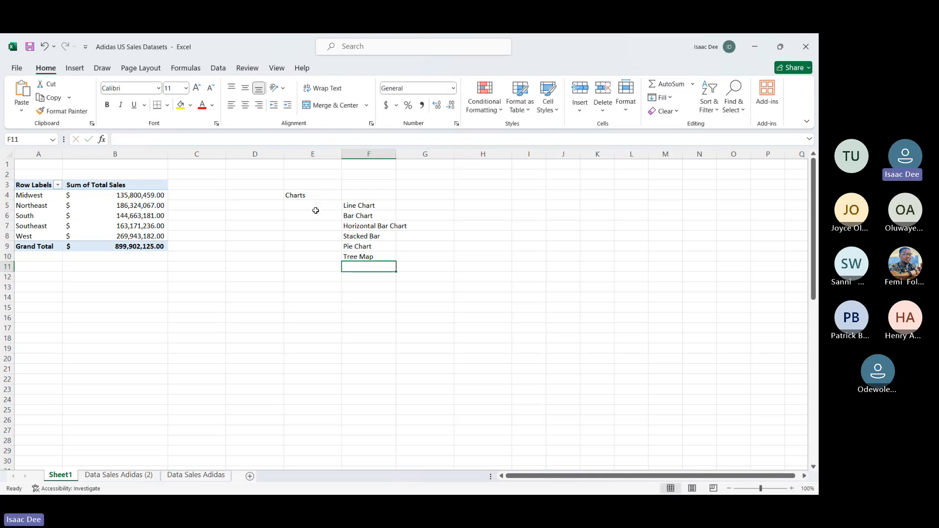
Step: Add Doughnut Chart to the chart list in cell F11
type("Dog")
key("BackSpace")
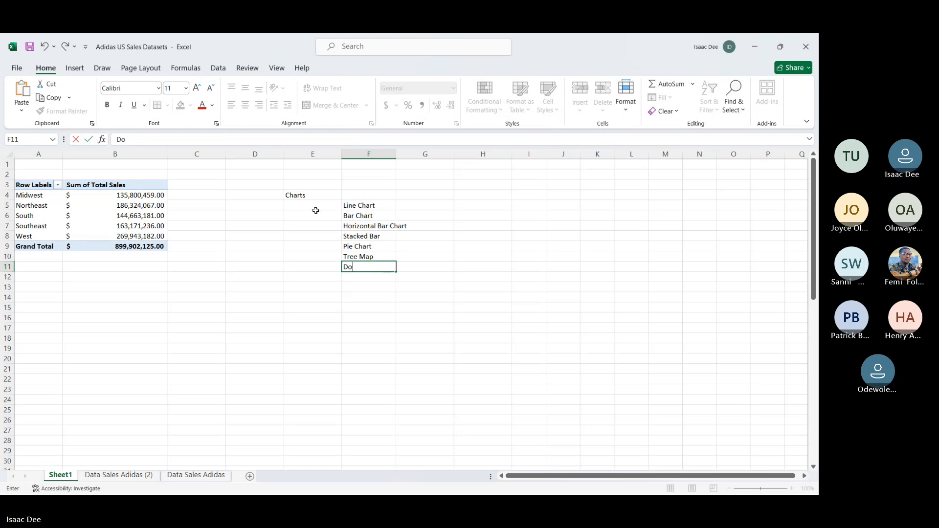
type("rn")
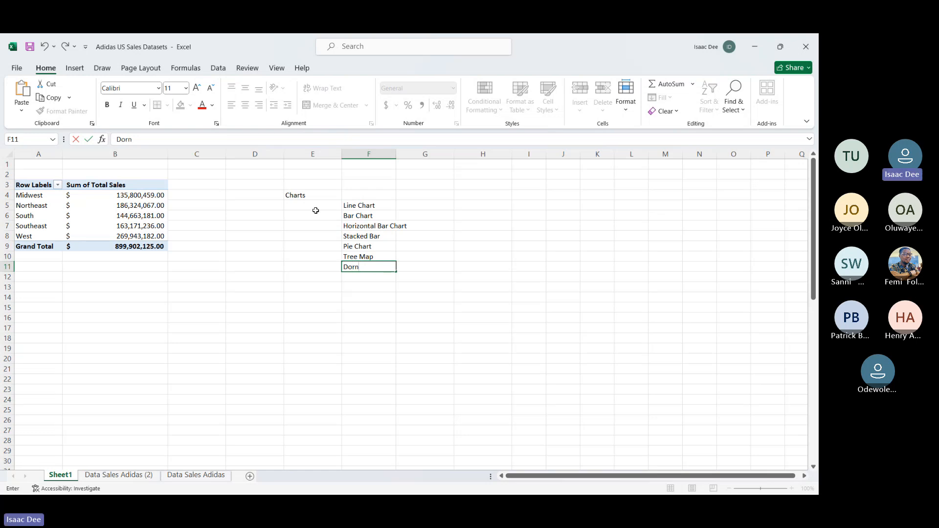
key("BackSpace")
key("BackSpace")
type("ugh")
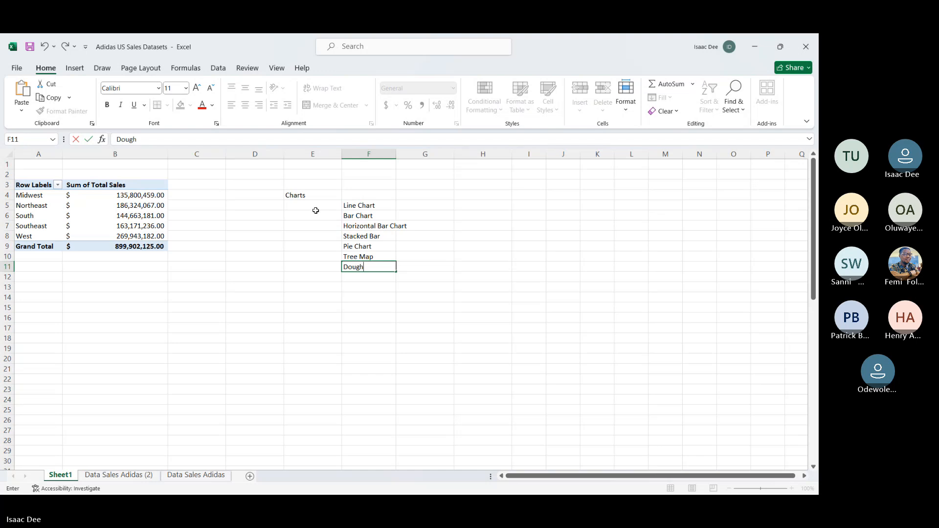
type("nut Char")
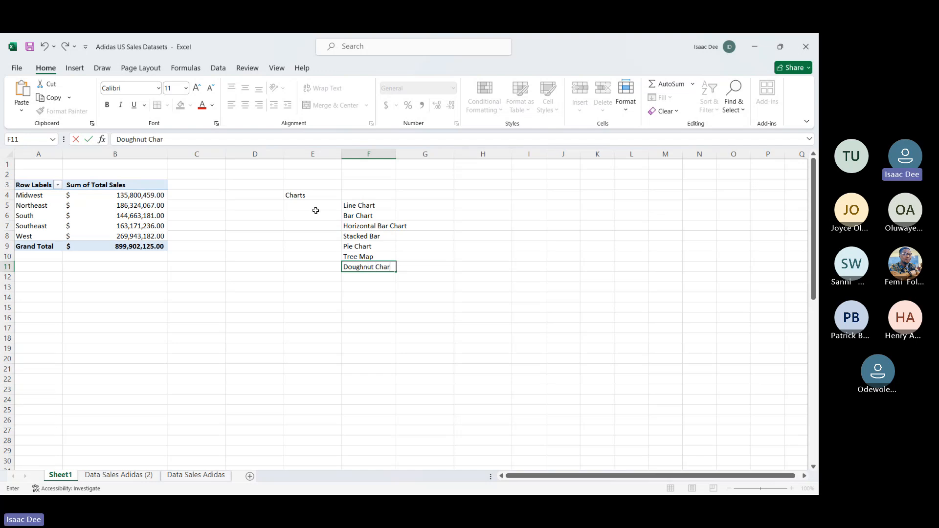
type("t")
key("Return")
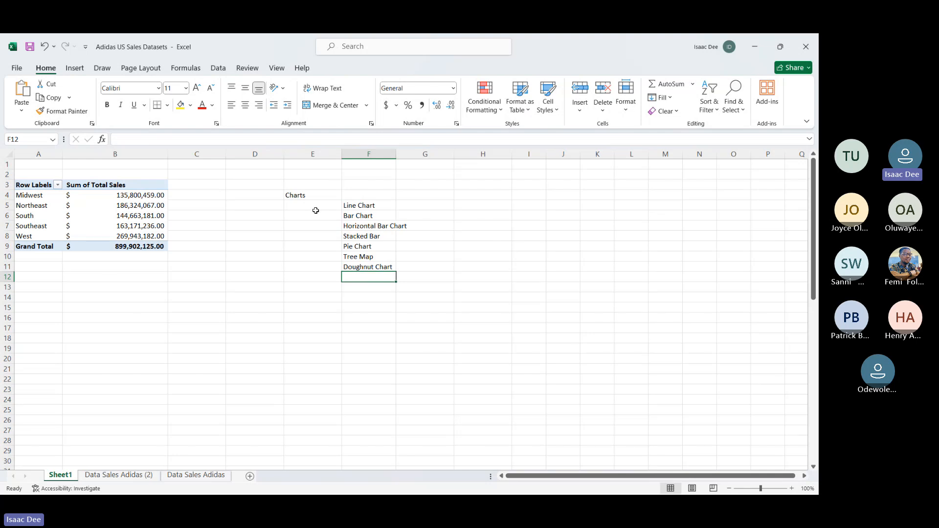
Step: Fit column F to the width of its entries and add Area Chart in cell F12
double_click(396, 154)
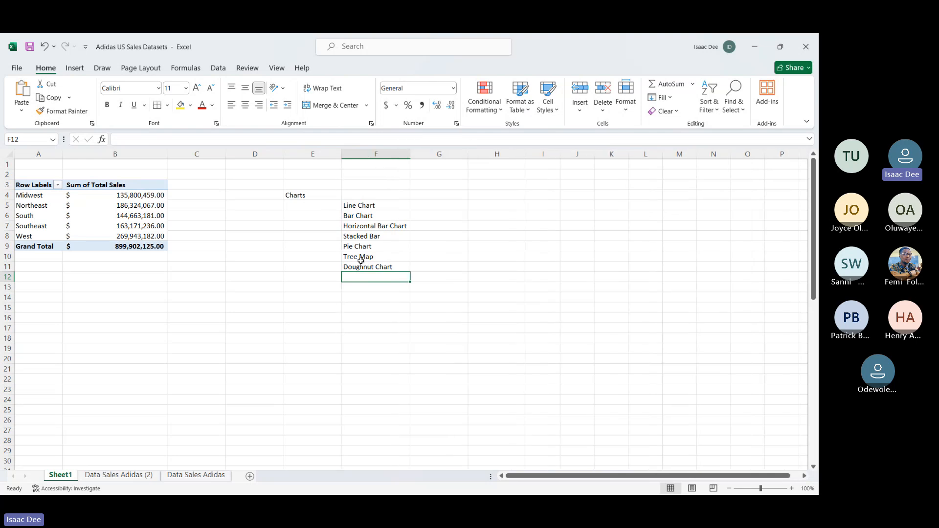
type("Area ")
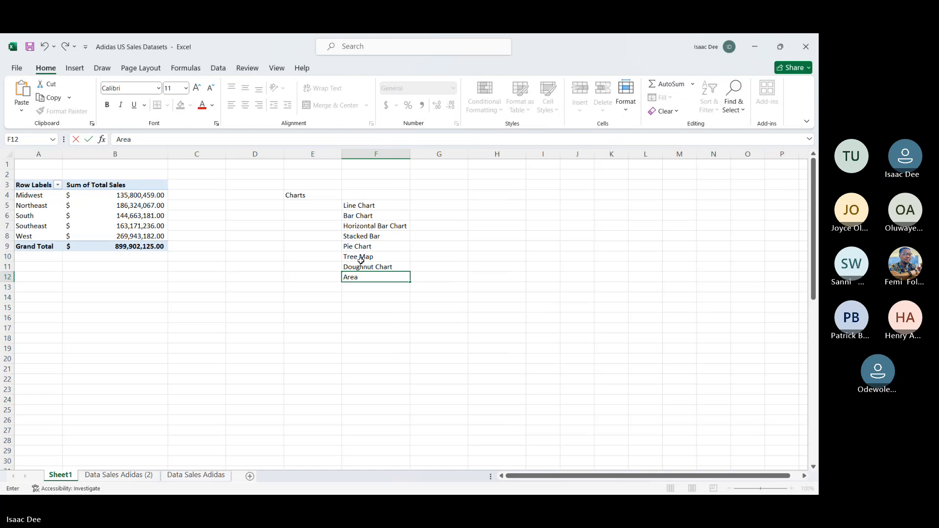
type("Chart")
key("Return")
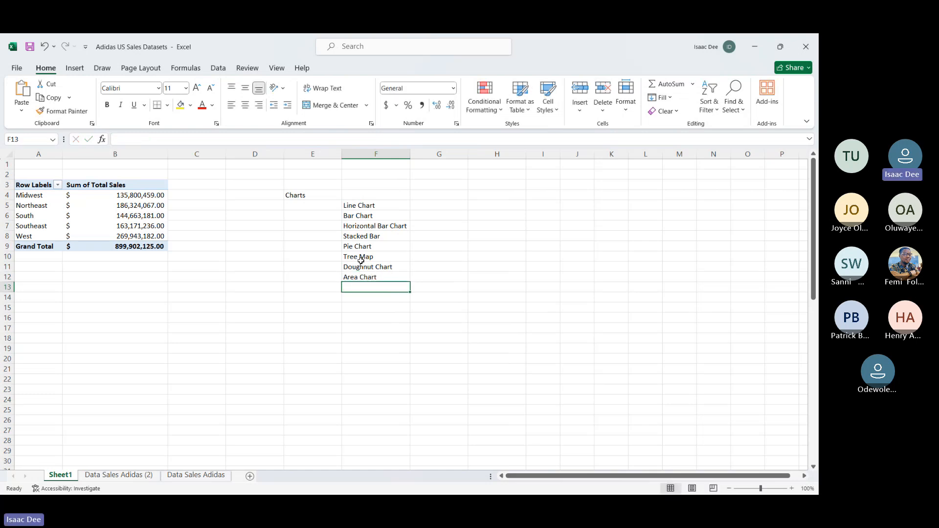
Step: Enter Time Series in cell G5 as the use case beside Line Chart
key("Up")
key("Up")
key("Up")
key("Up")
key("Up")
key("Up")
key("Up")
key("Up")
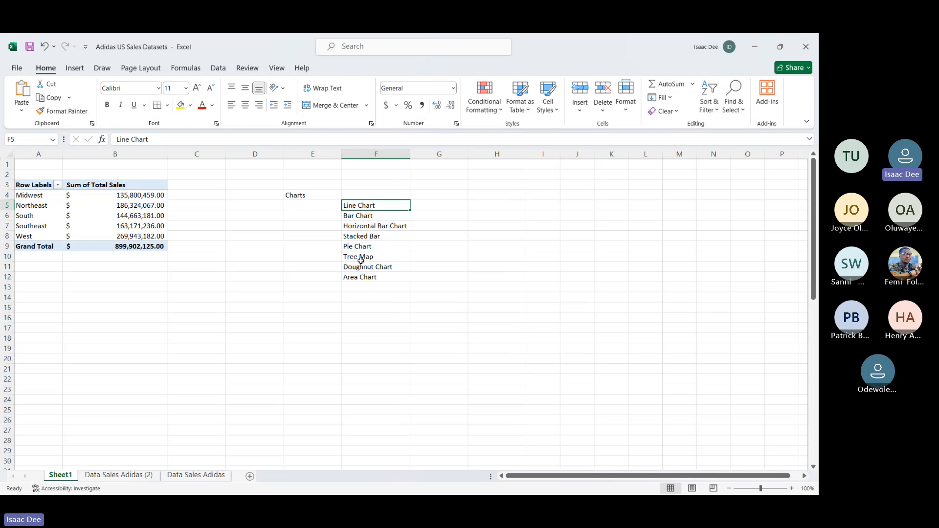
key("Right")
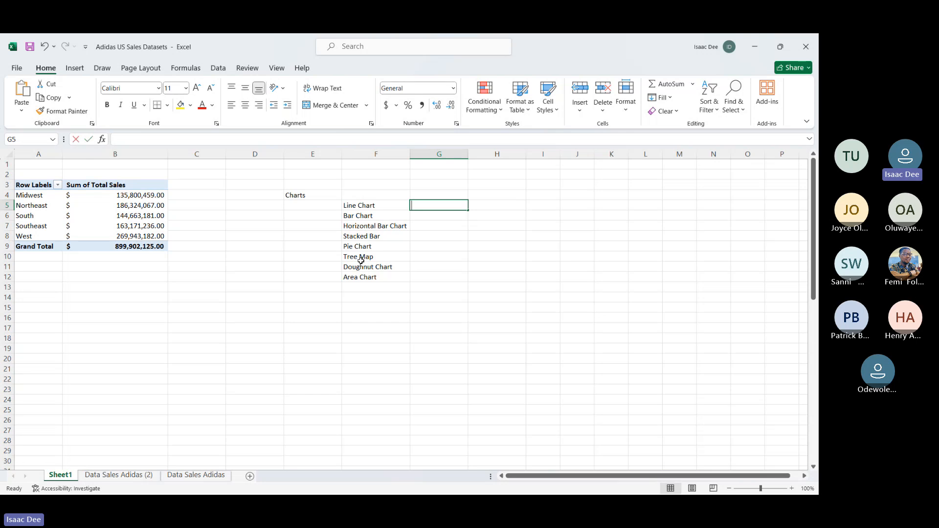
type("TIme Series")
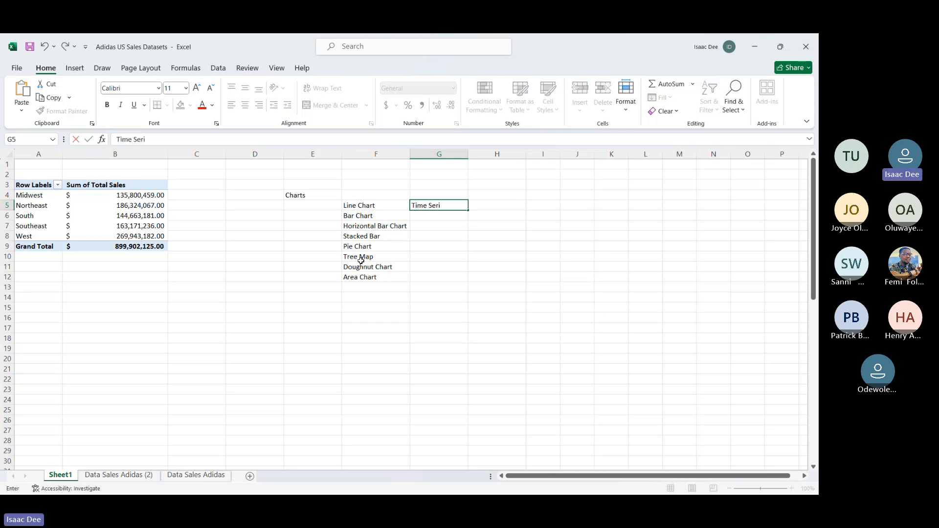
key("Return")
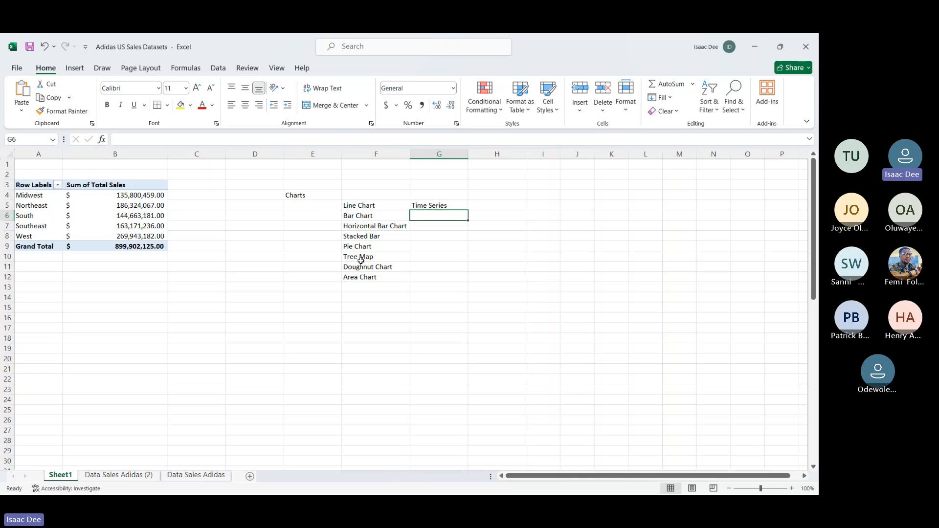
Step: Switch to the Data Sales Adidas (2) worksheet with the source sales records
key("Up")
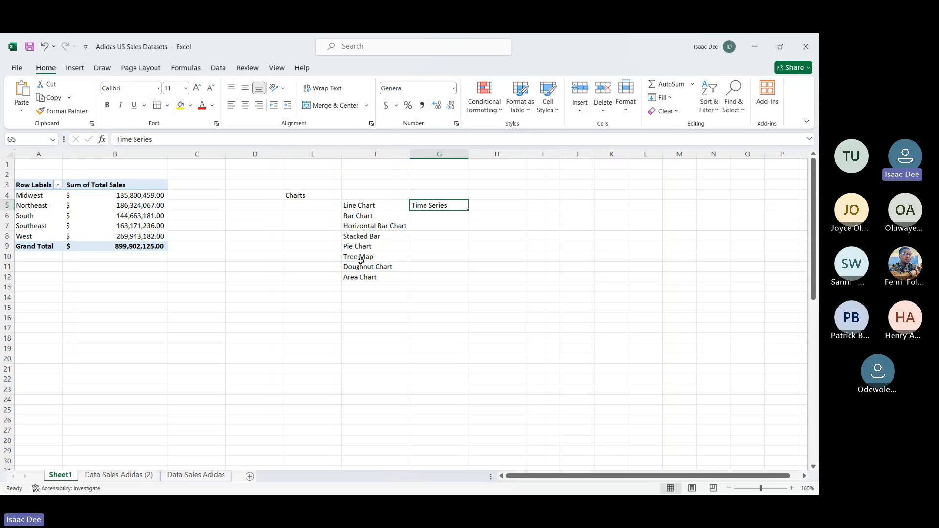
key("Down")
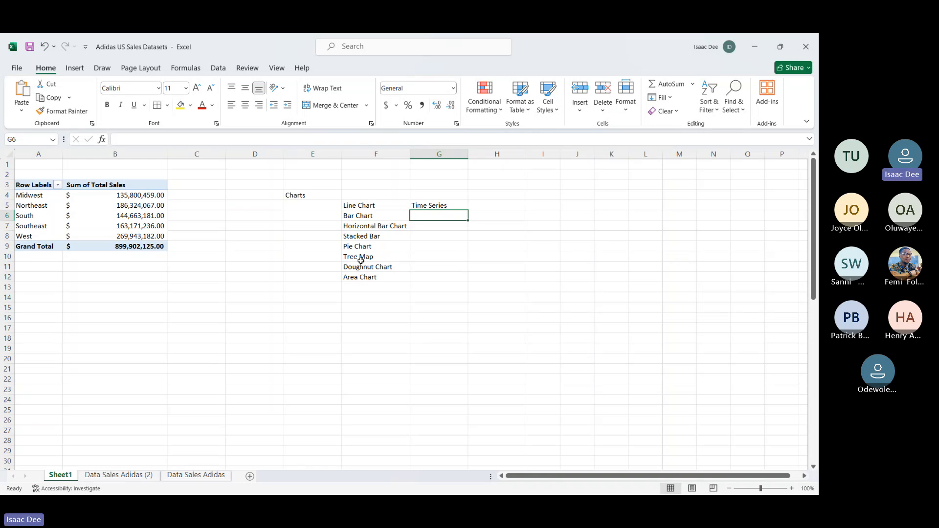
left_click(431, 225)
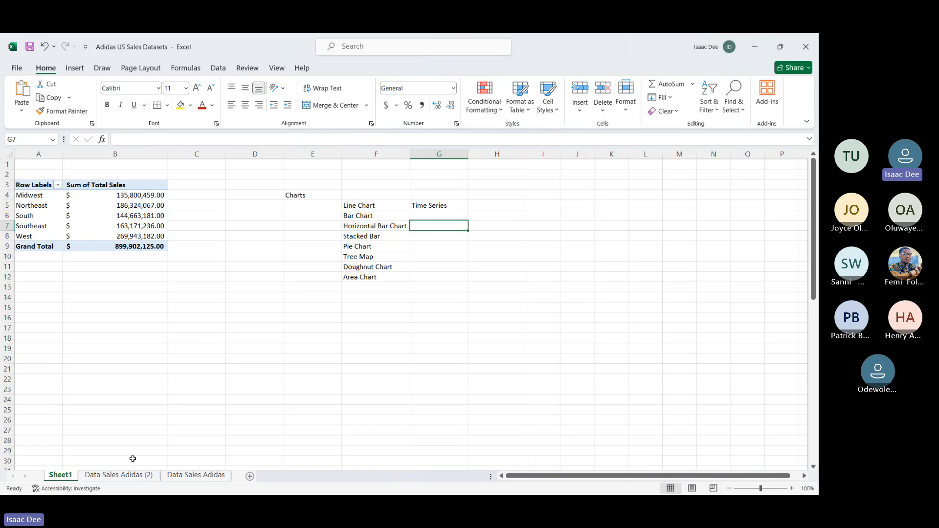
left_click(137, 477)
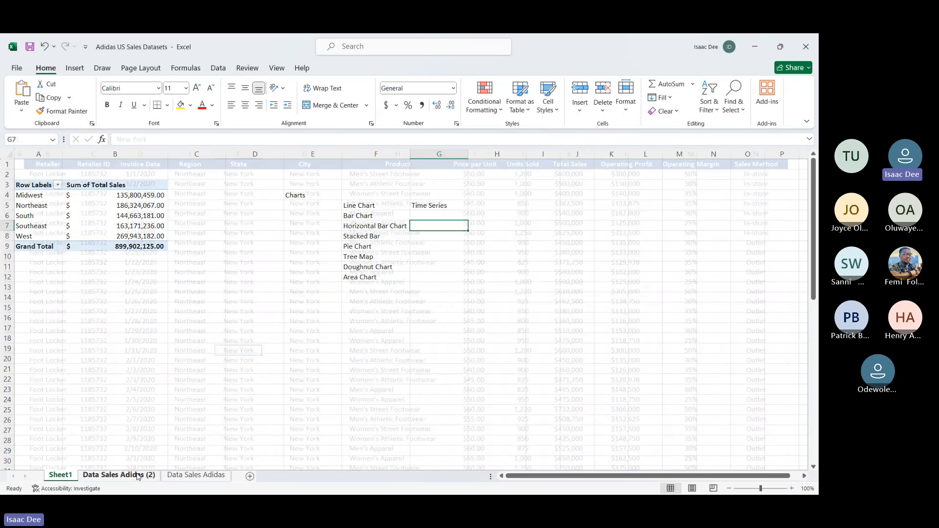
Step: Look through the source sales records on the Data Sales Adidas (2) worksheet, including the product, sales, profit and sales method columns
left_click(265, 310)
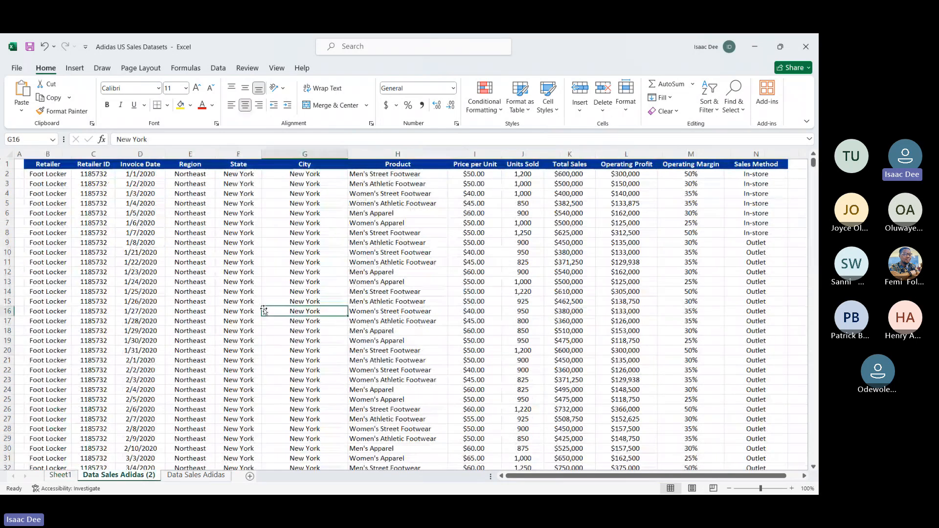
scroll(337, 247, "right", 5)
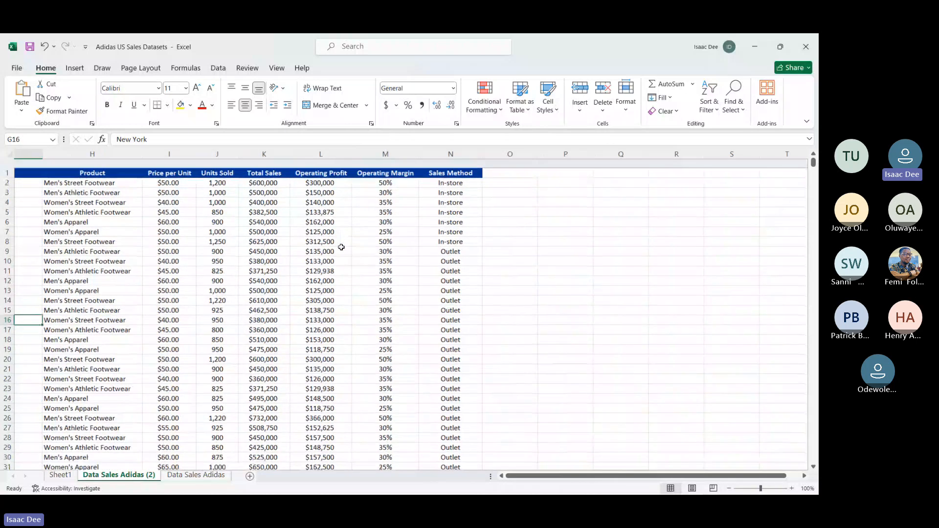
scroll(222, 416, "down", 20)
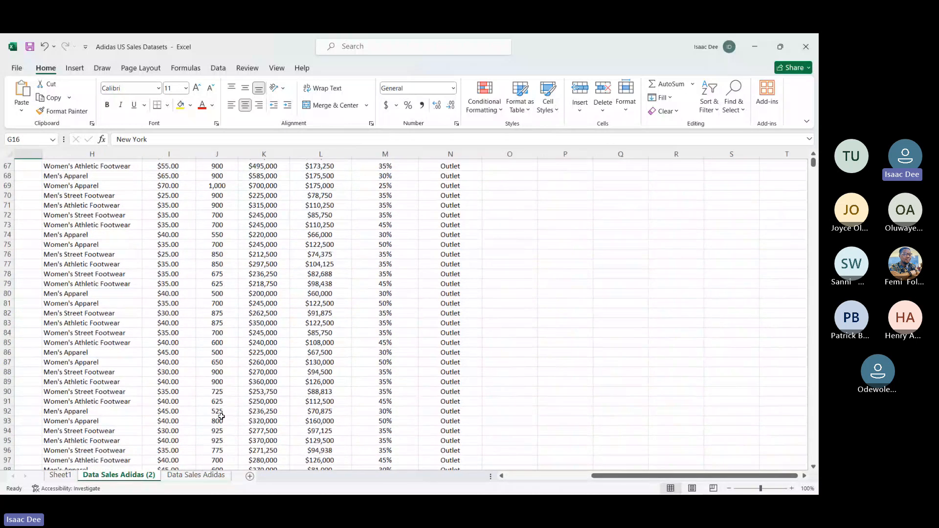
scroll(222, 417, "up", 20)
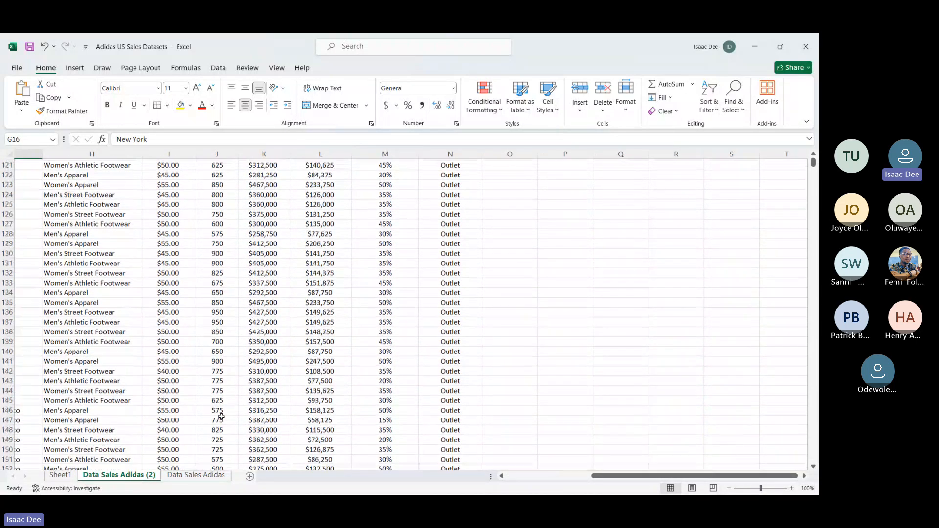
scroll(222, 416, "up", 3)
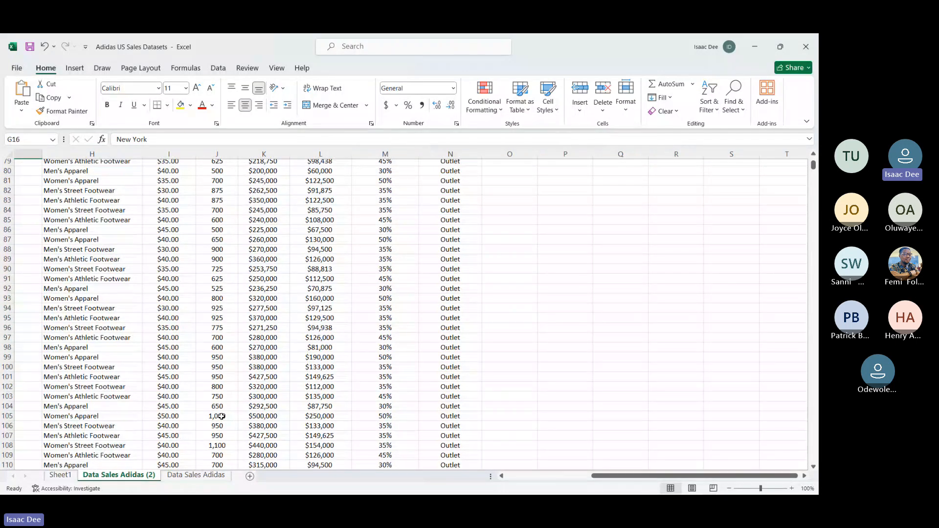
scroll(221, 417, "up", 20)
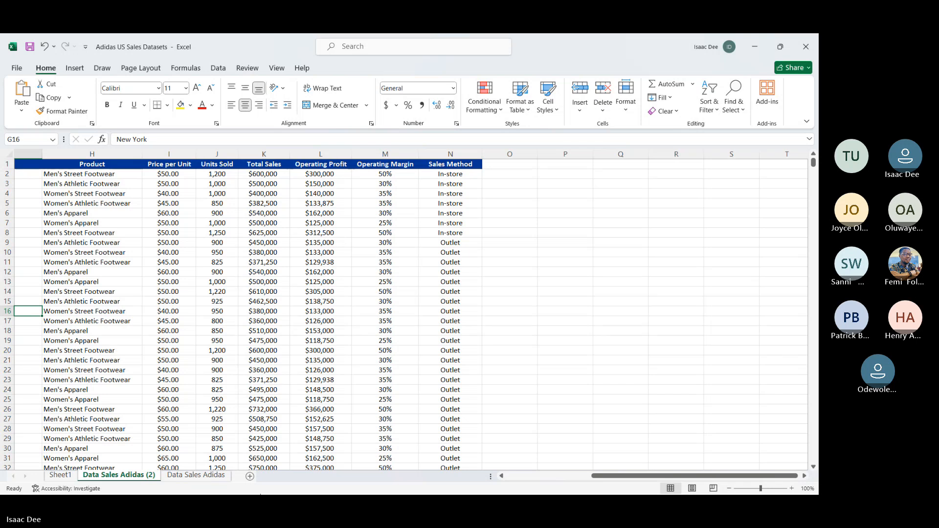
Step: Switch to WhatsApp and download and open the latest Adidas dashboard image in the message-yourself chat
left_click(319, 505)
key("super")
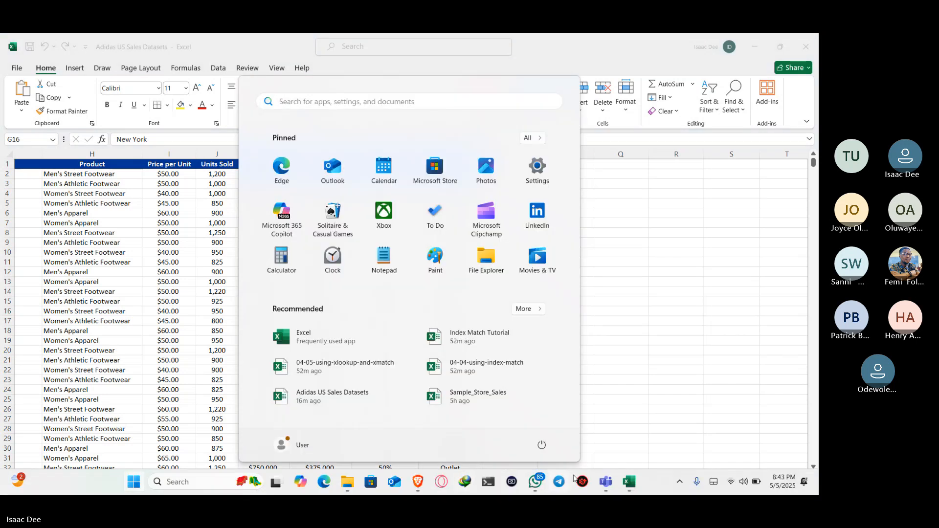
left_click(534, 483)
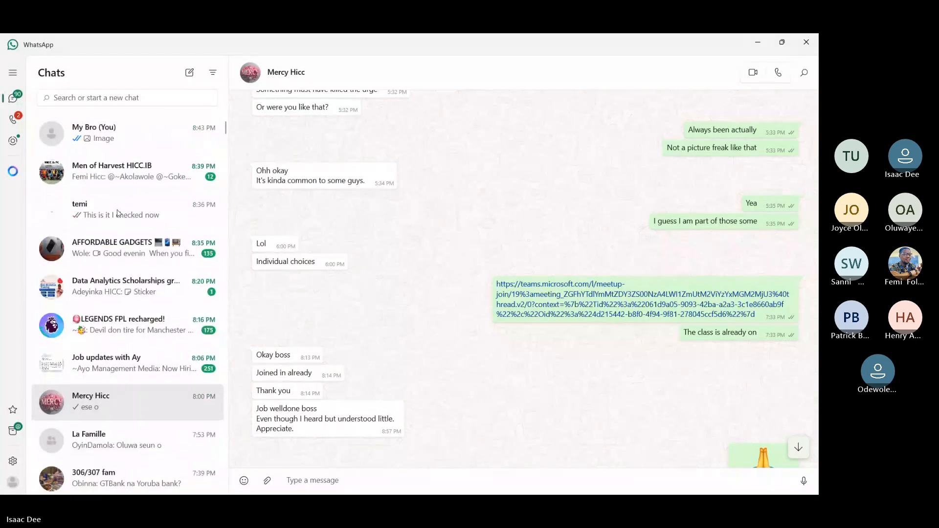
left_click(110, 134)
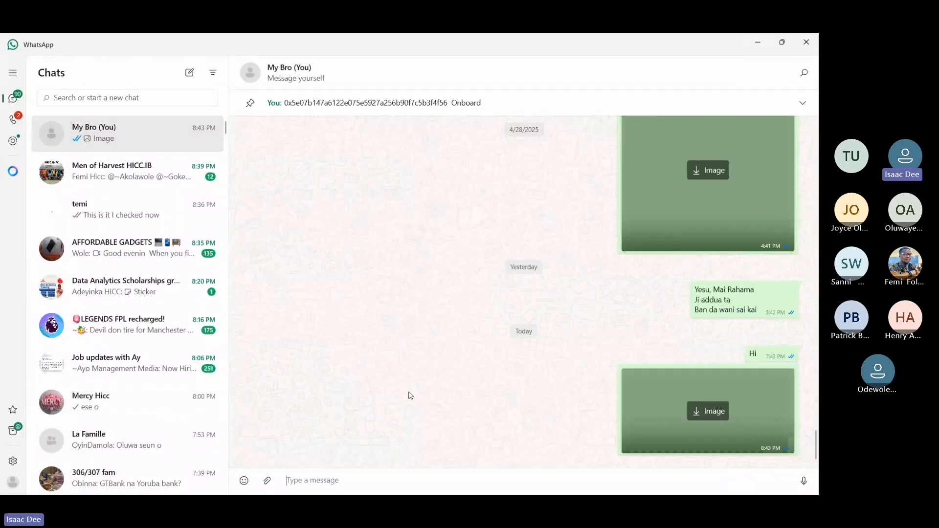
left_click(703, 411)
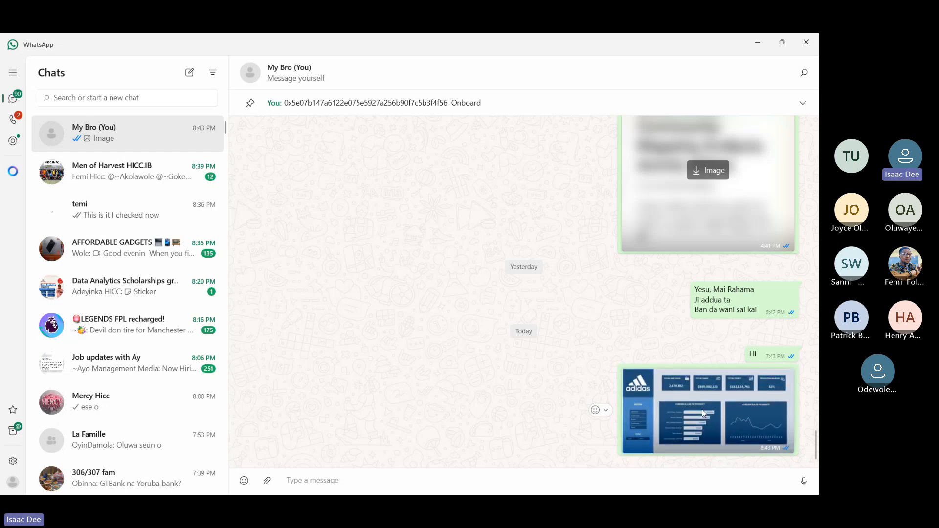
left_click(702, 411)
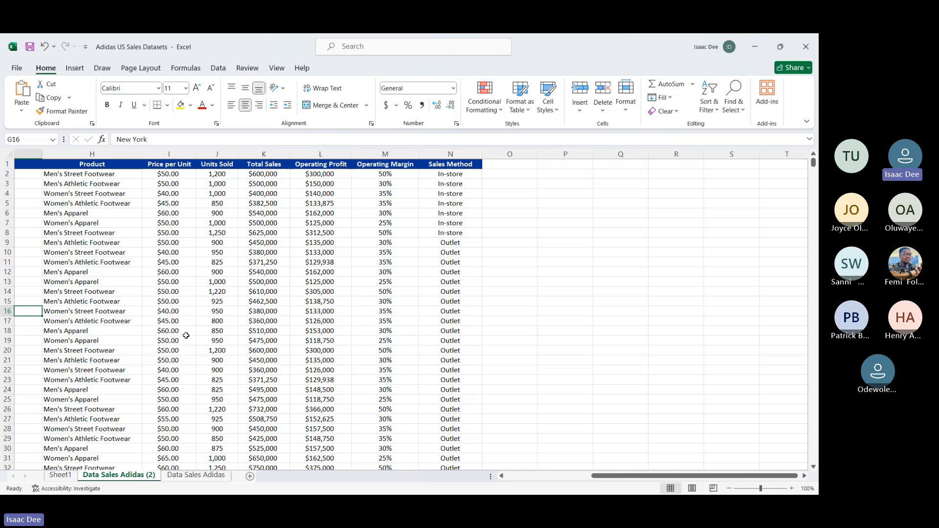
Step: Return to the Sheet1 worksheet in Excel and review the chart list in E4:G12
left_click(67, 476)
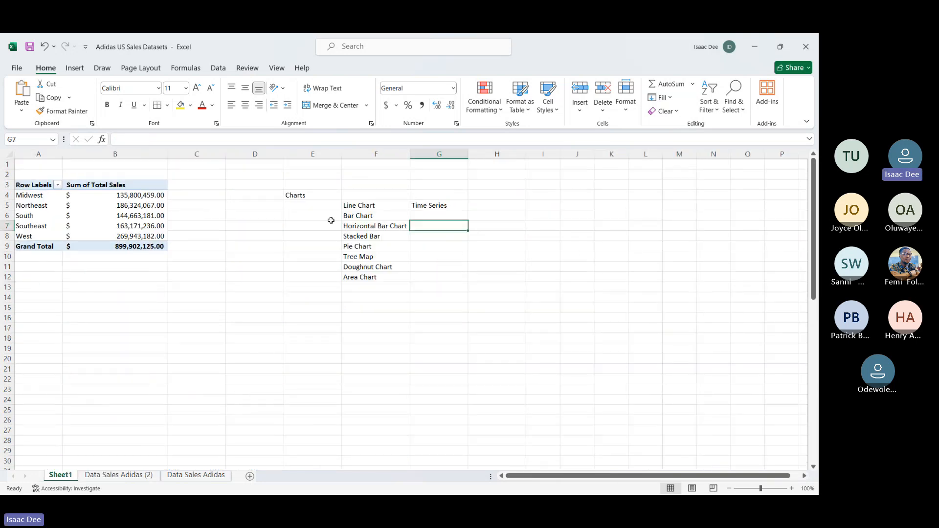
left_click(297, 194)
left_click_drag(297, 193, 434, 278)
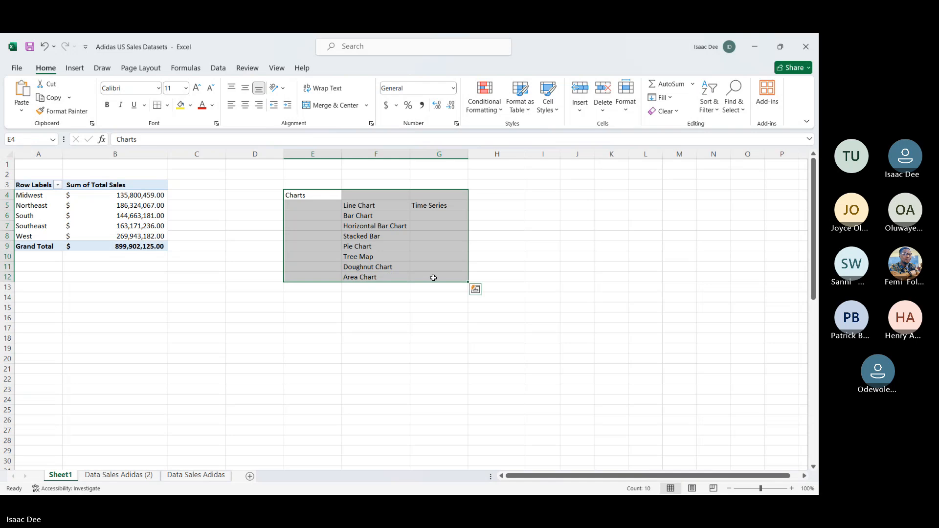
left_click(433, 278)
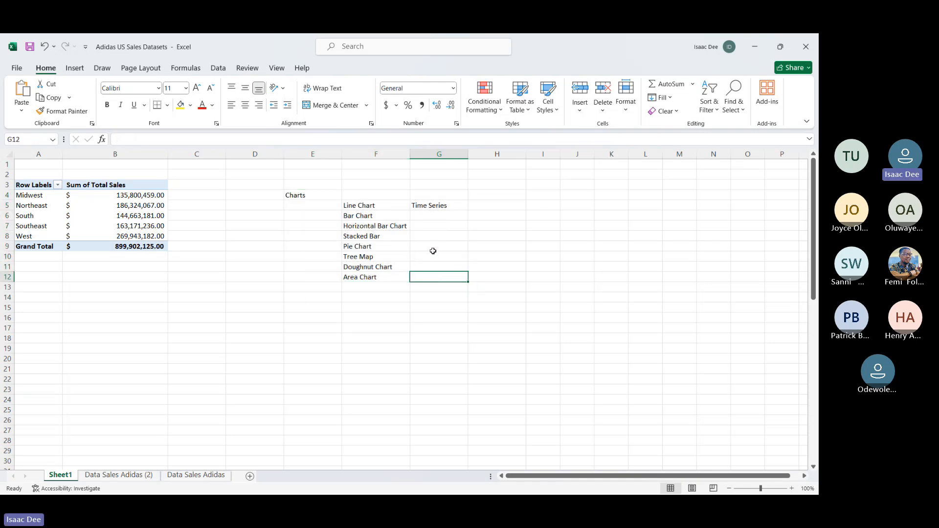
left_click(434, 250)
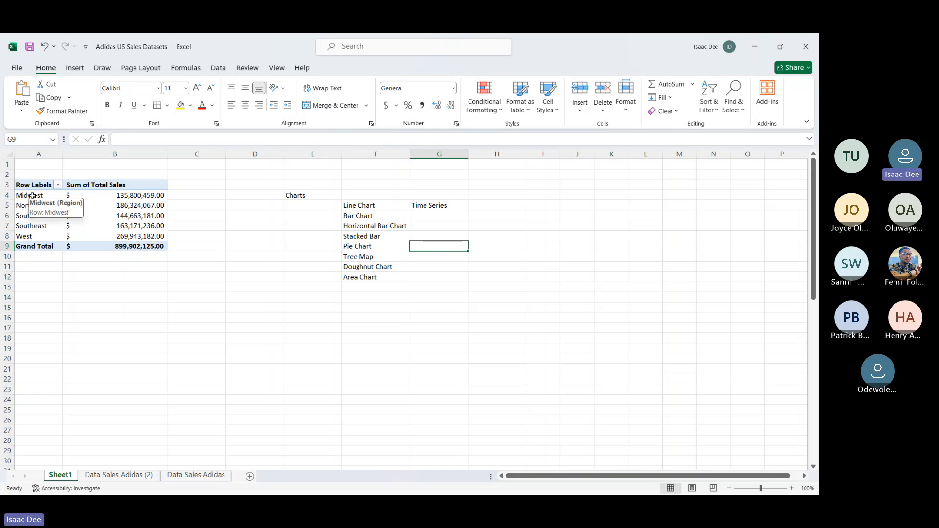
Step: Insert a Clustered Column chart from the PivotTable's region sales in A4:B8, comparing it with the Bar type first
left_click_drag(33, 196, 134, 235)
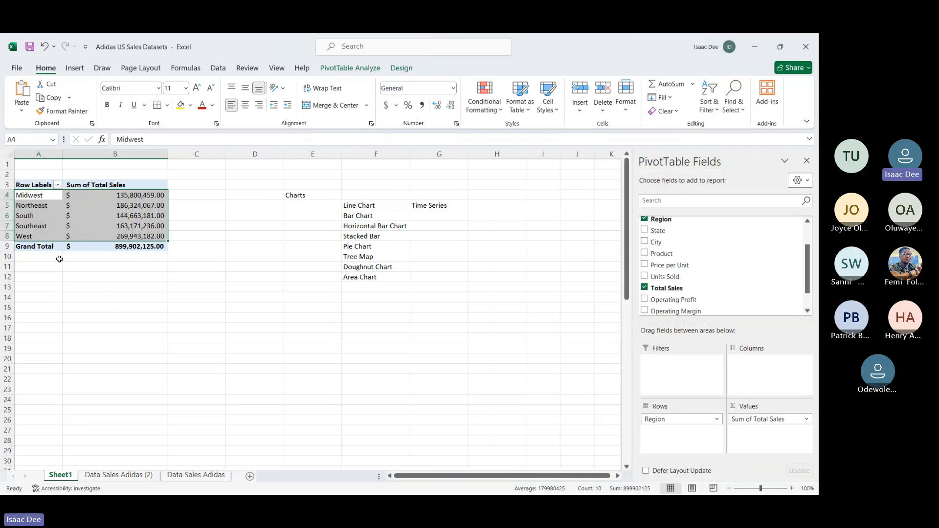
left_click(39, 196)
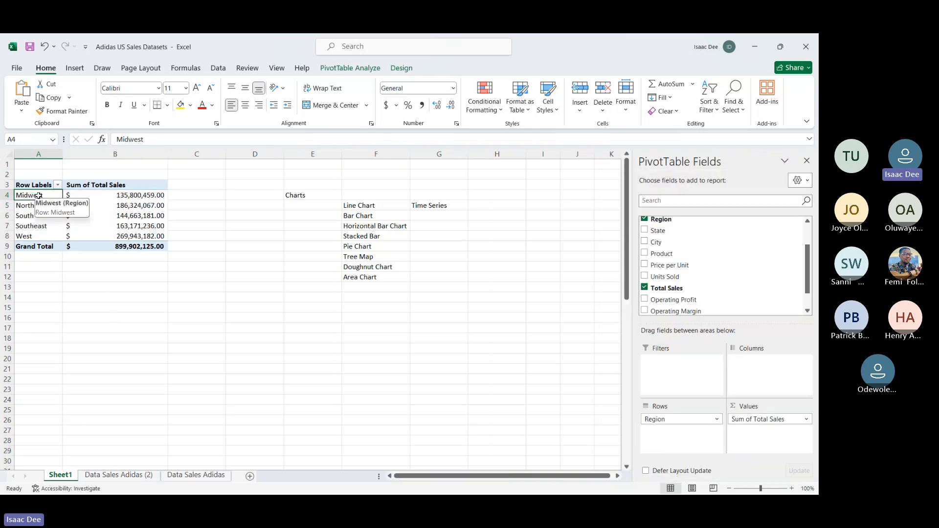
left_click_drag(38, 196, 125, 233)
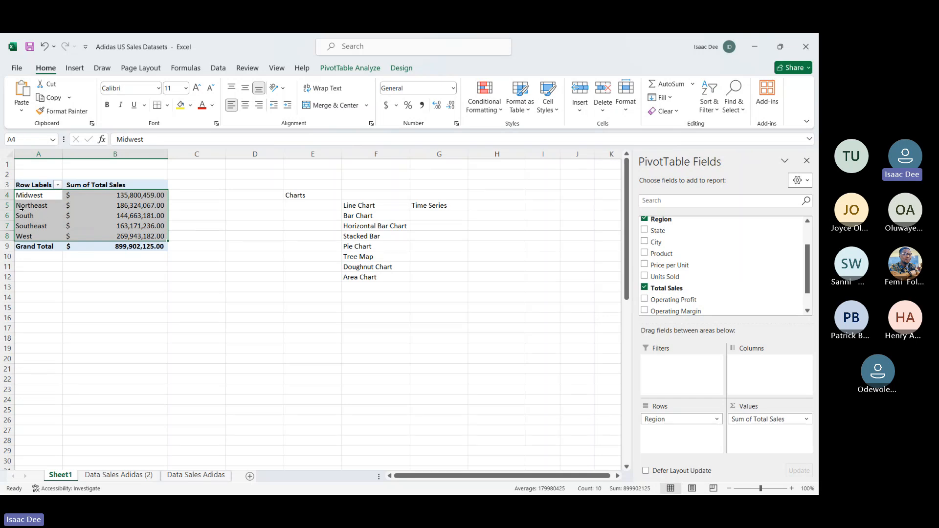
left_click(26, 196)
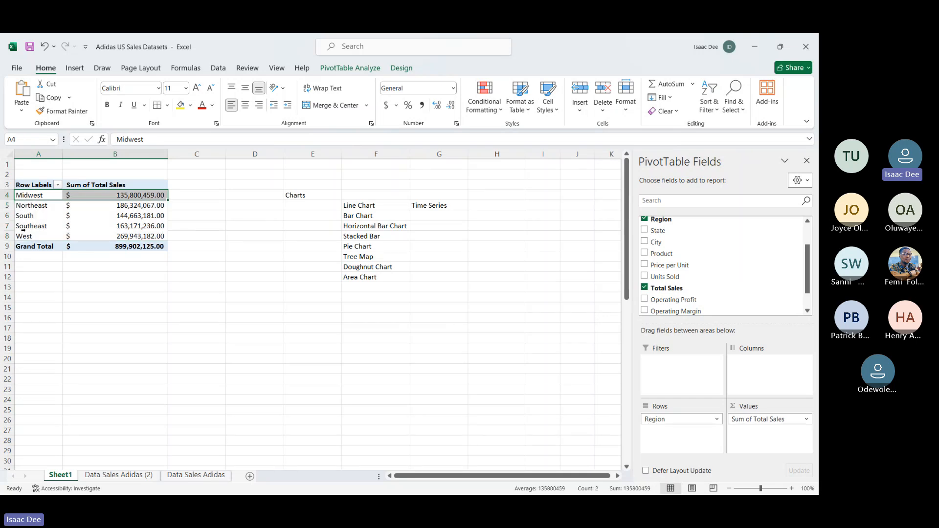
left_click(35, 239)
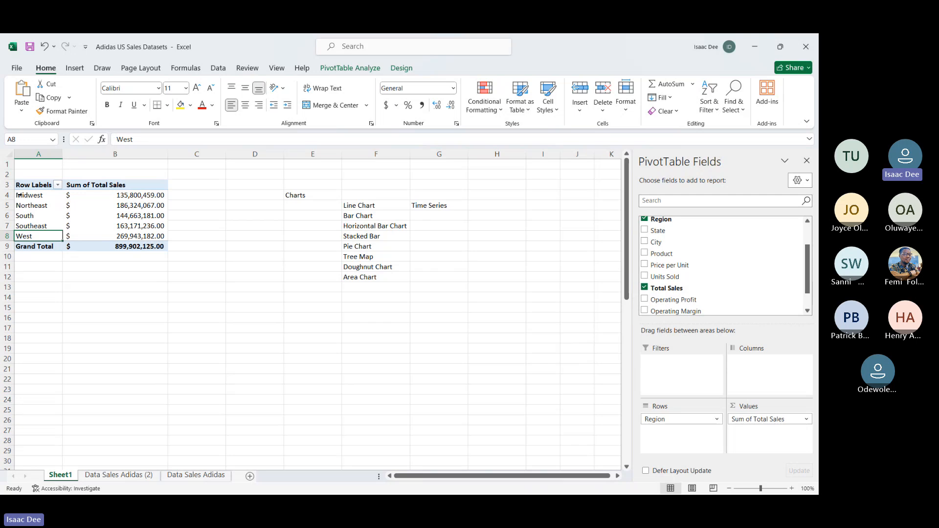
left_click_drag(18, 196, 94, 233)
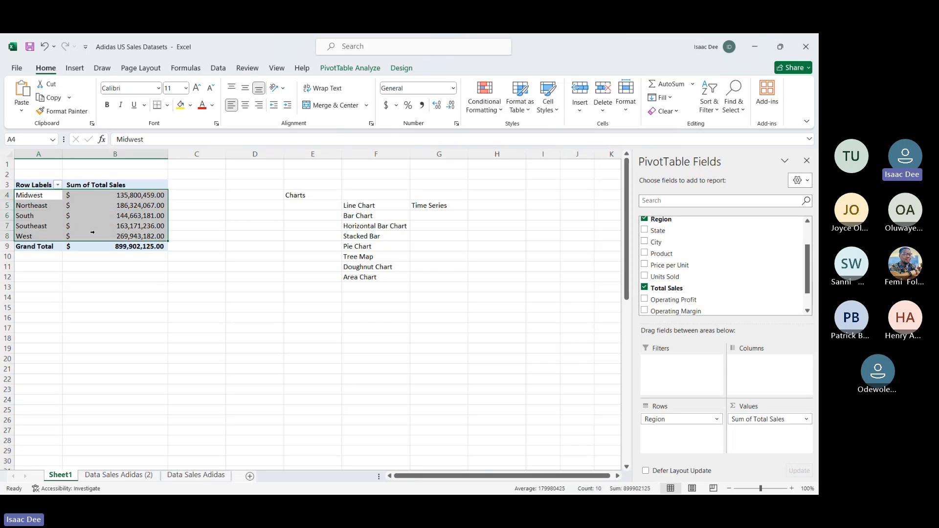
left_click(75, 69)
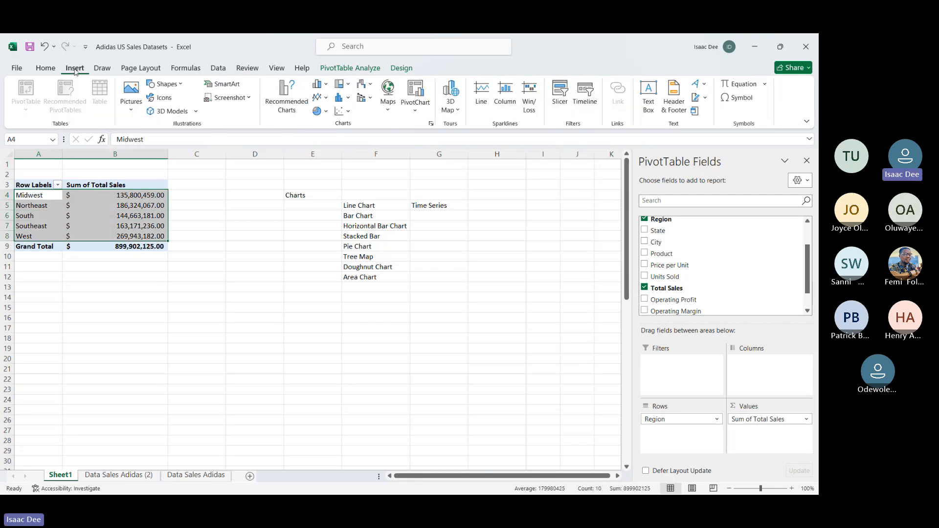
left_click(297, 101)
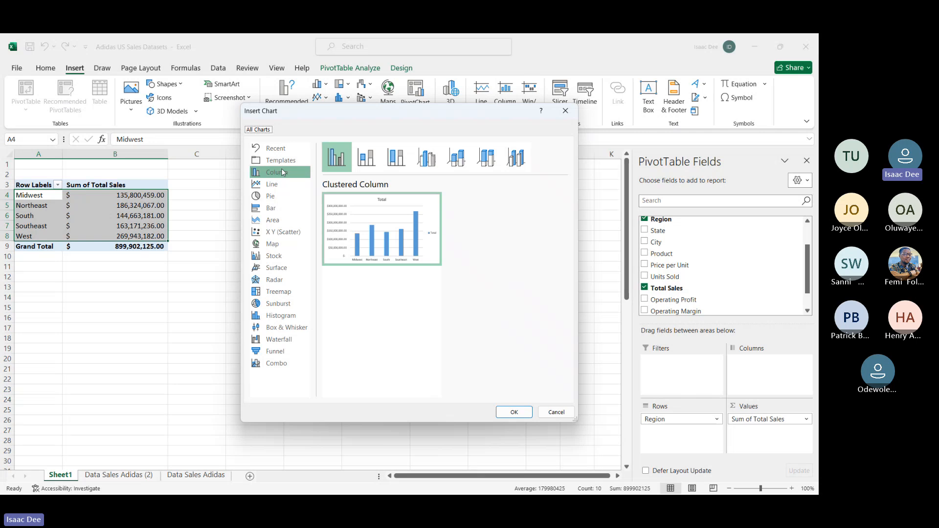
left_click(277, 214)
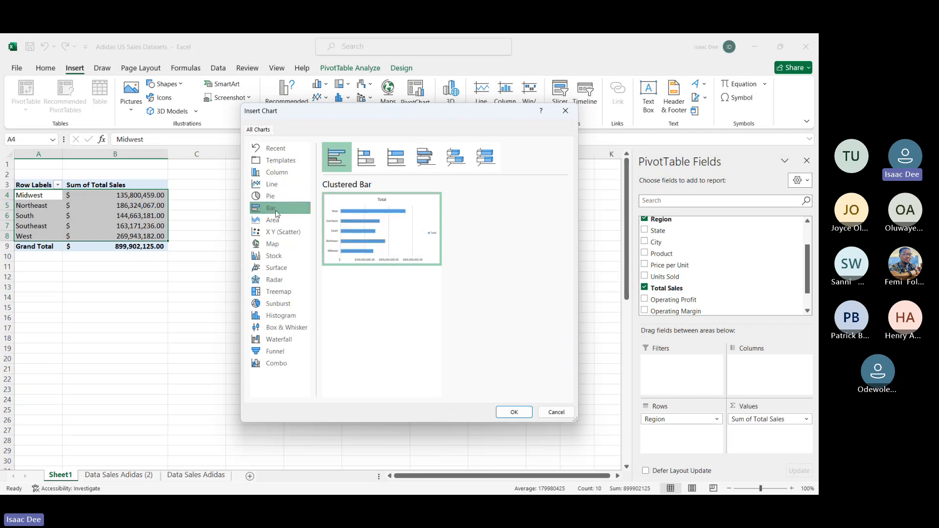
left_click(269, 173)
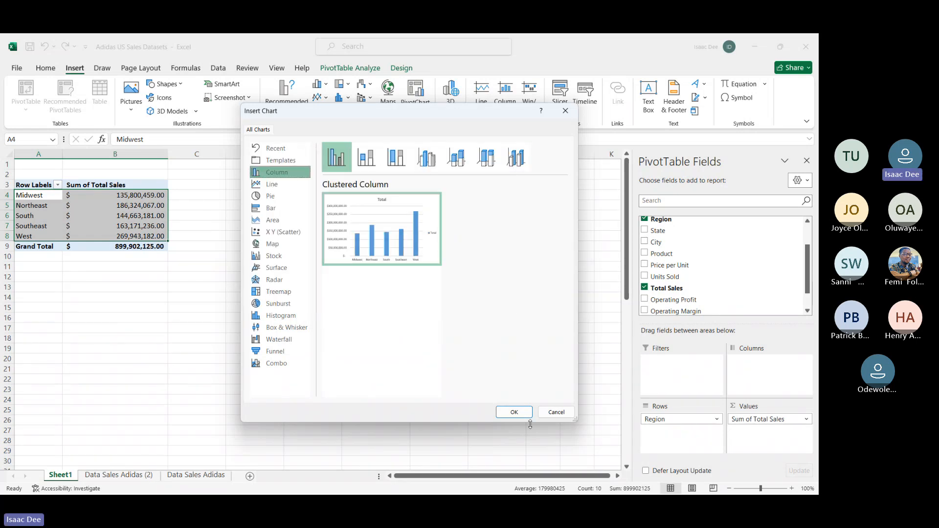
left_click(514, 412)
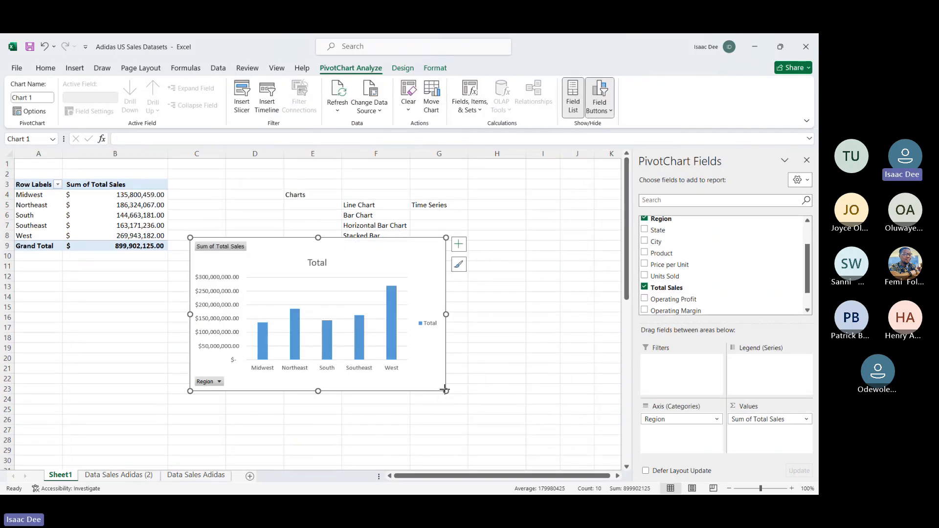
Step: Enlarge the column chart and move it up beside the PivotTable, covering the chart list
left_click_drag(445, 391, 522, 454)
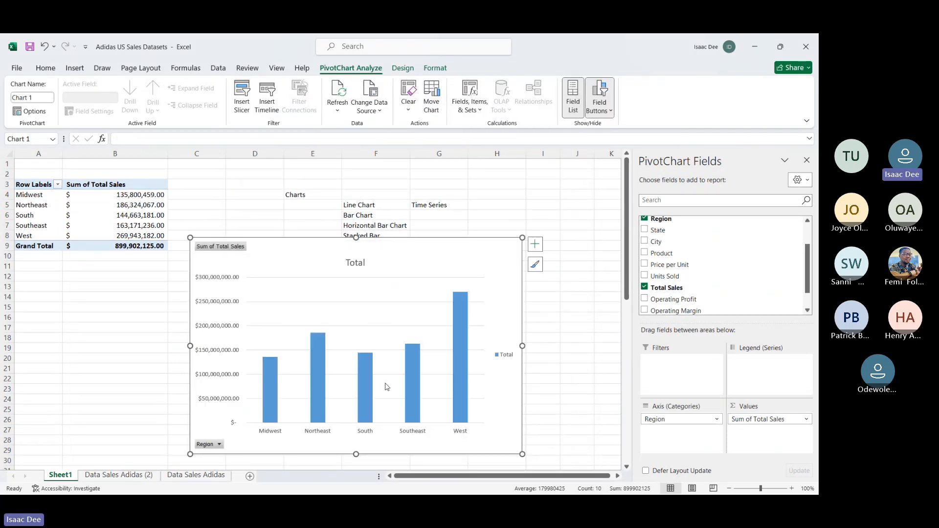
left_click_drag(324, 250, 327, 204)
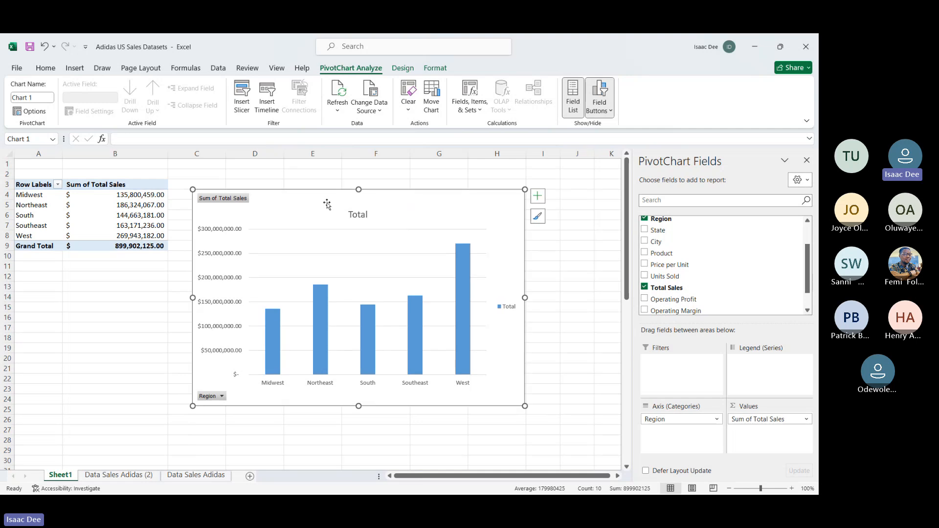
mouse_move(465, 274)
mouse_move(272, 314)
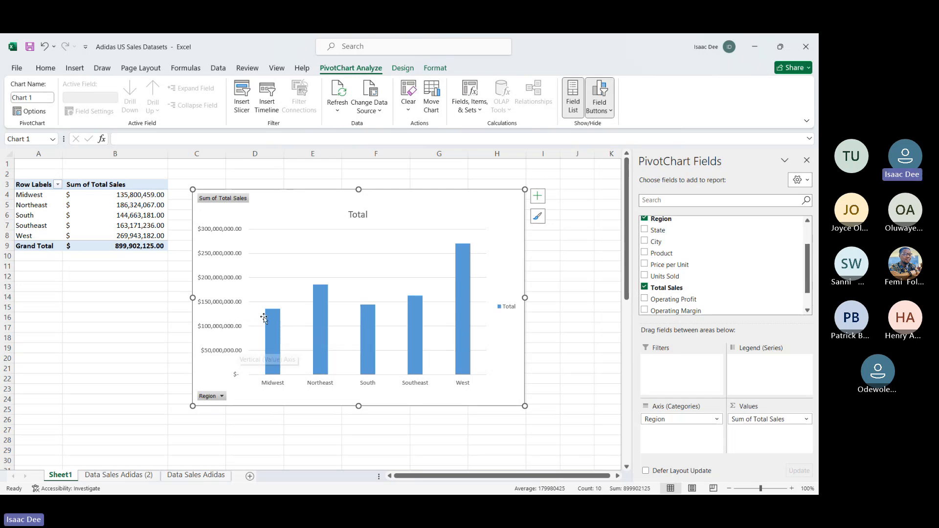
Step: Change the column chart's title to Total Sales Per Region
left_click(356, 213)
double_click(356, 215)
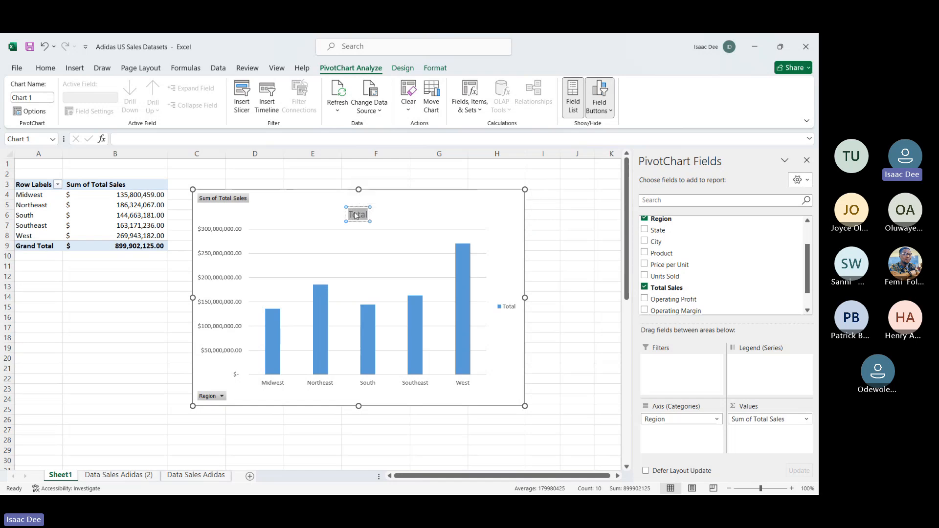
key("BackSpace")
type("Total Sales Per R")
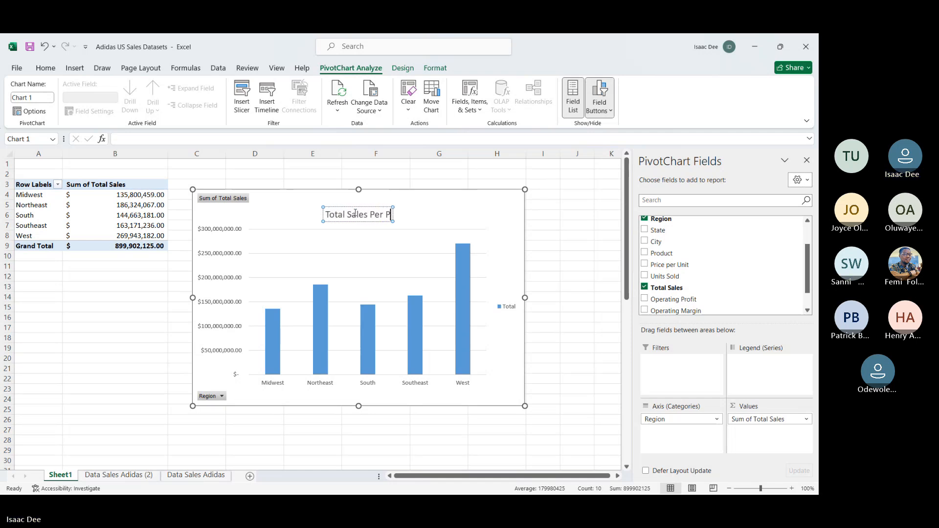
type("egion")
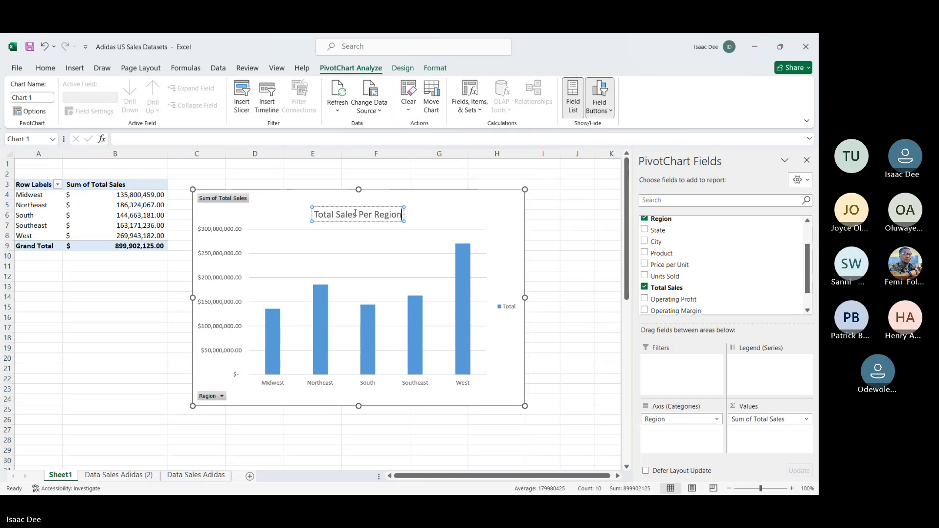
key("Return")
key("BackSpace")
left_click(485, 211)
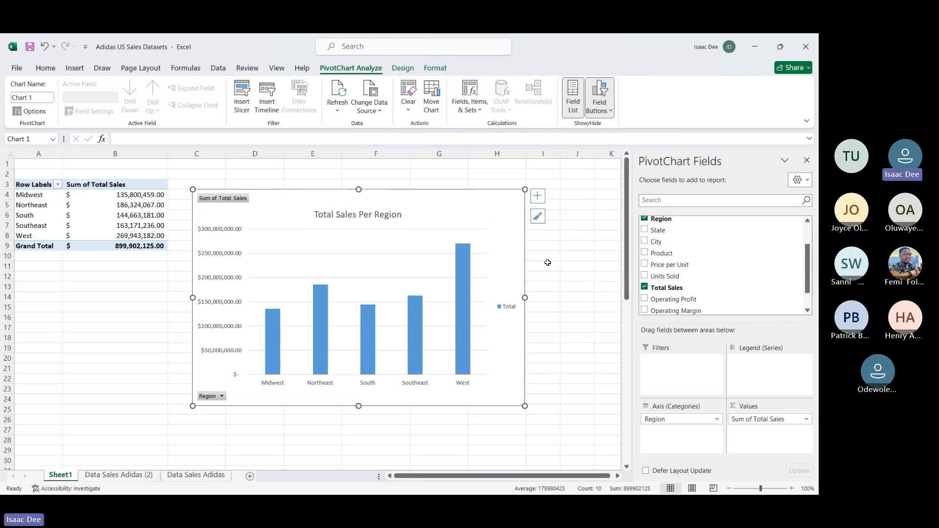
left_click(572, 306)
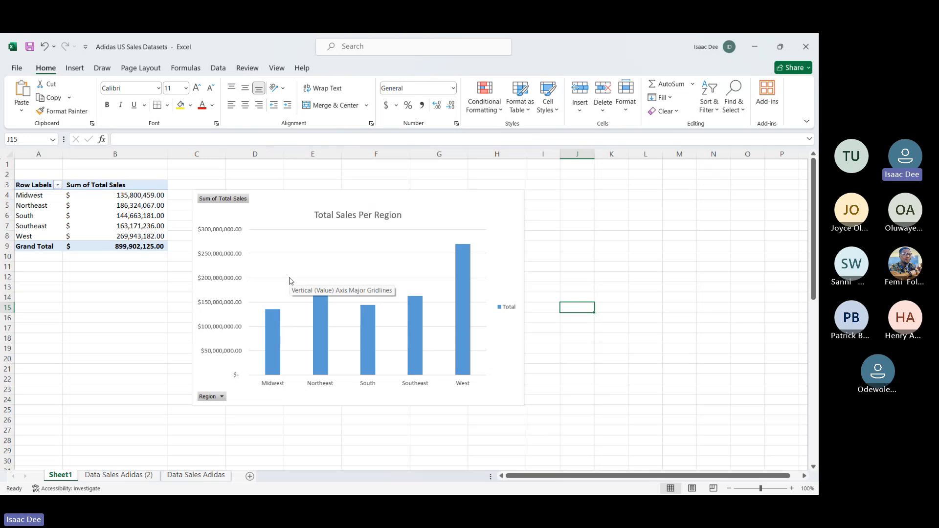
left_click(318, 317)
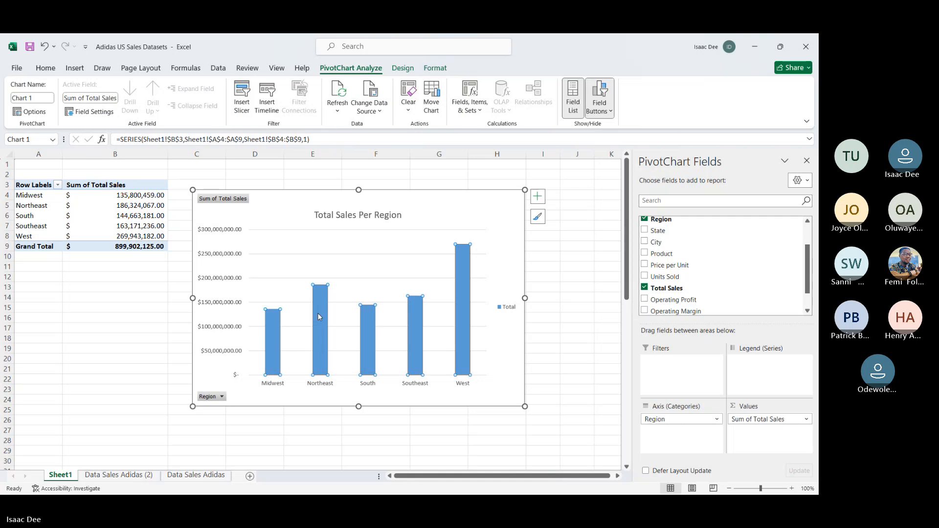
left_click(156, 348)
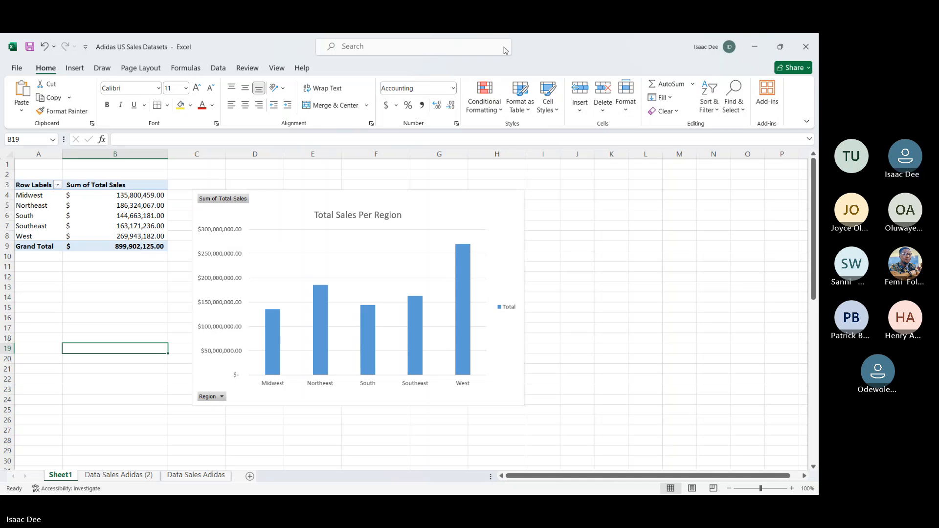
left_click(519, 51)
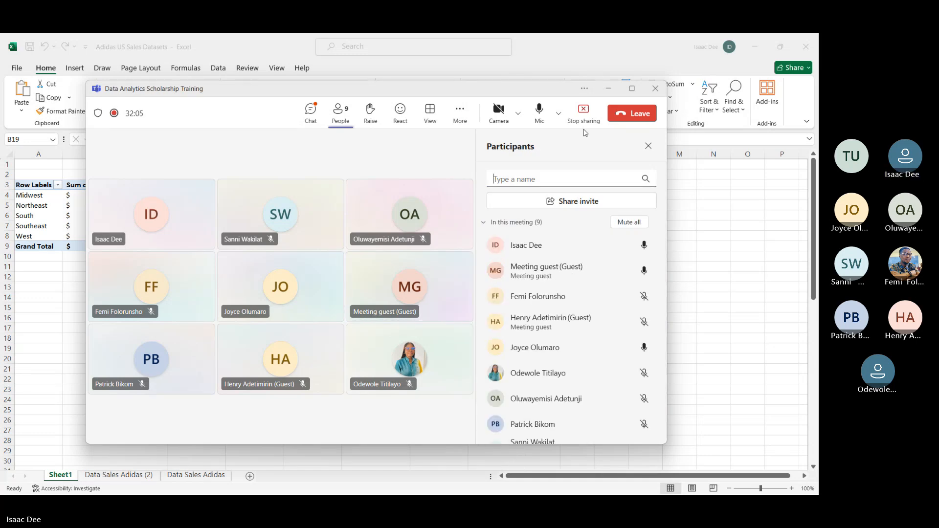
left_click(609, 96)
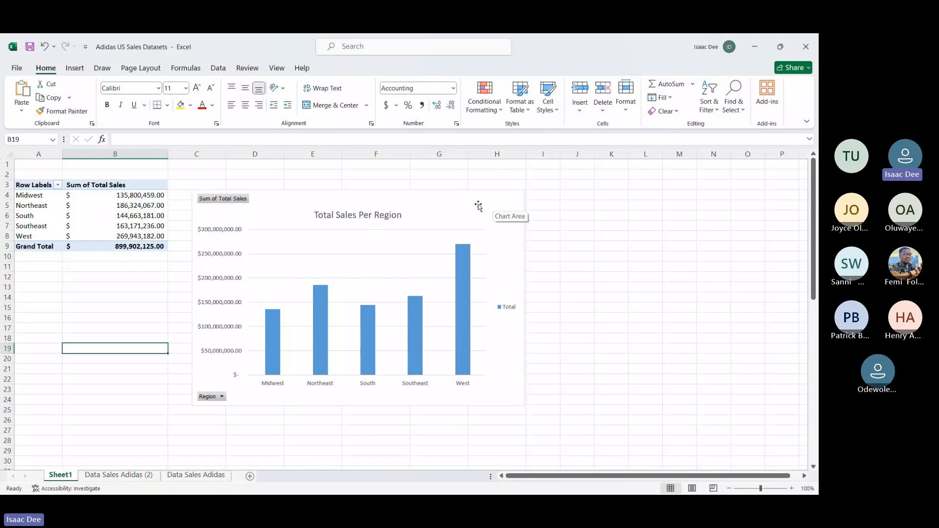
Step: Move the column chart away from the PivotTable and insert a Clustered Bar chart from the region sales in A4:B8
left_click_drag(478, 206, 616, 199)
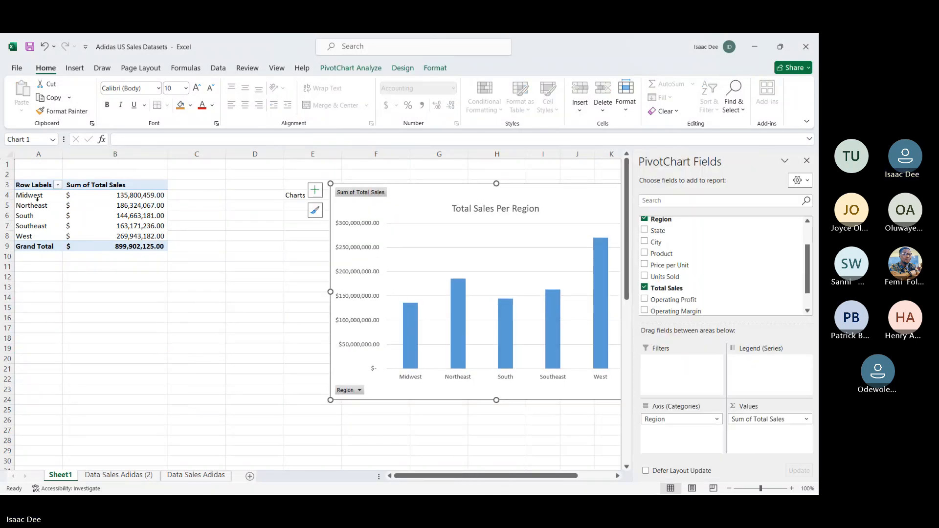
left_click_drag(34, 196, 131, 234)
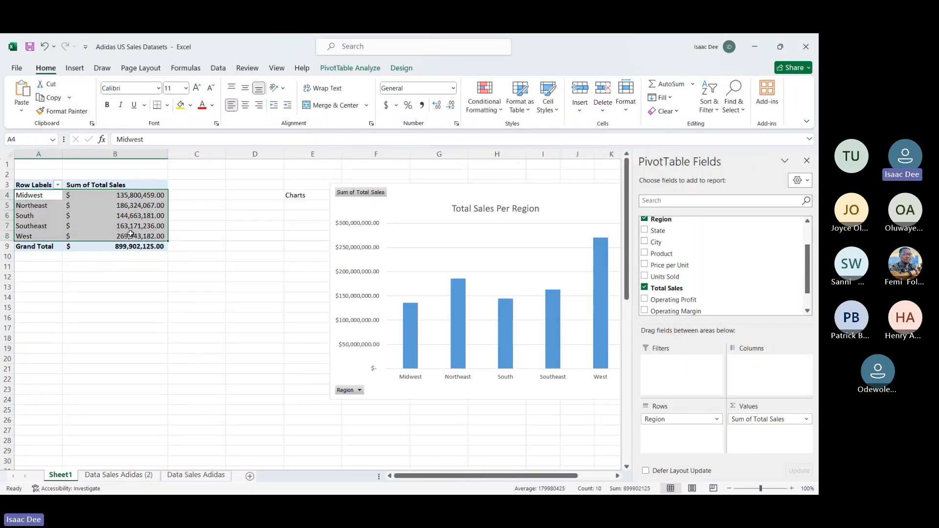
left_click(74, 68)
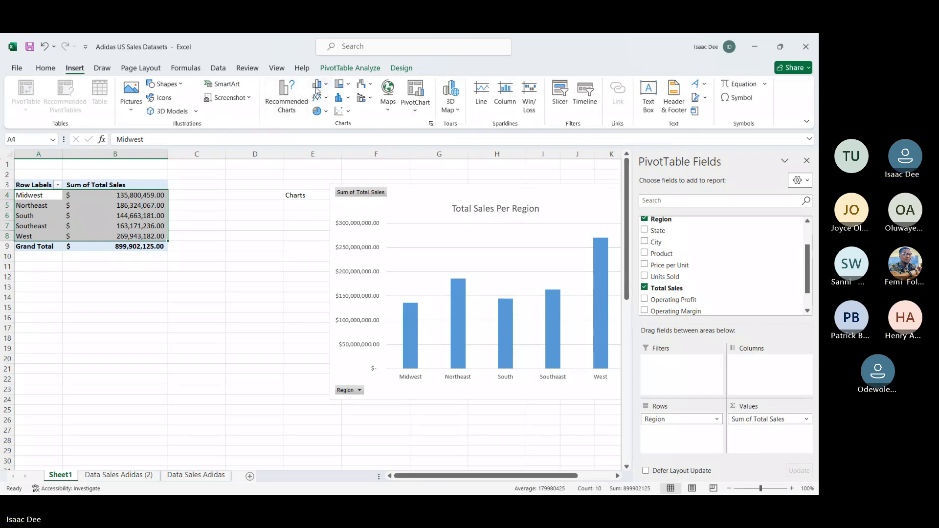
left_click(323, 85)
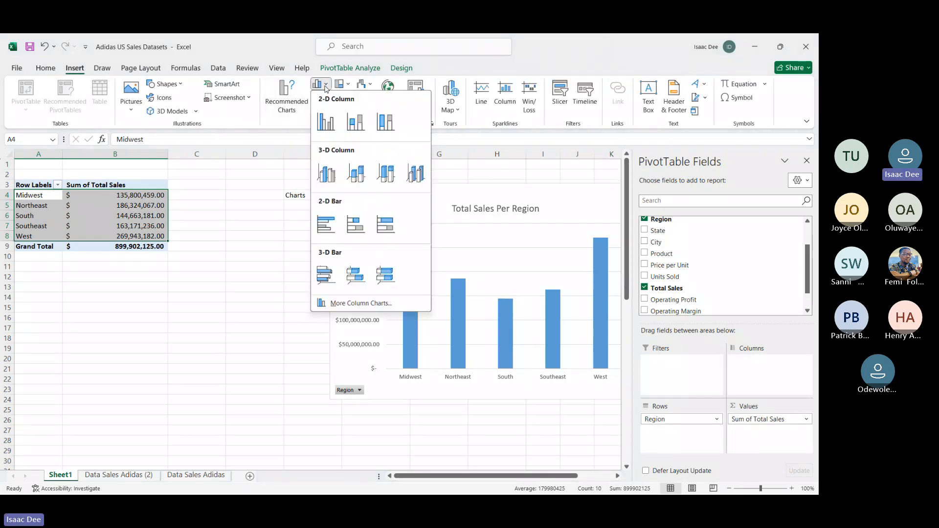
left_click(327, 224)
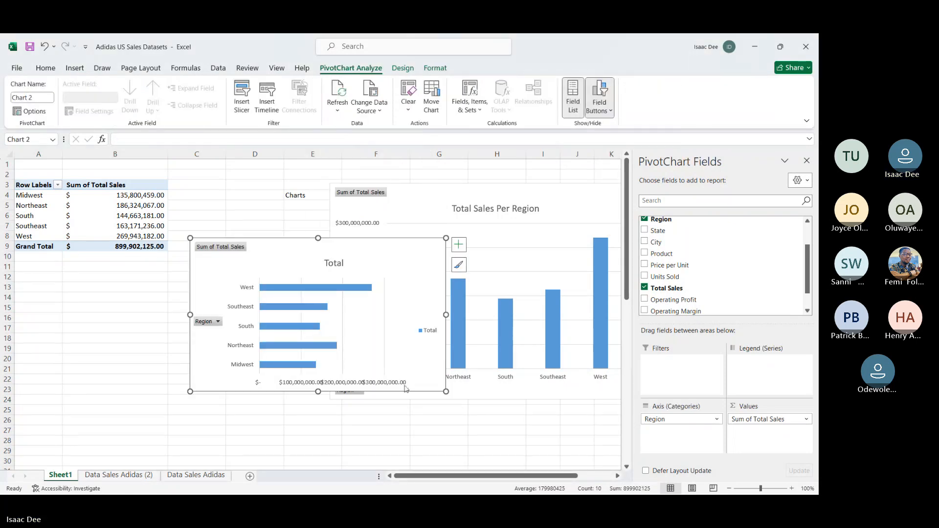
Step: Enlarge the bar chart and place it over the PivotTable, shifting the column chart further aside so both can be compared
left_click_drag(446, 392, 549, 487)
mouse_move(290, 238)
left_mouse_down()
mouse_move(114, 161)
mouse_move(140, 194)
left_mouse_up()
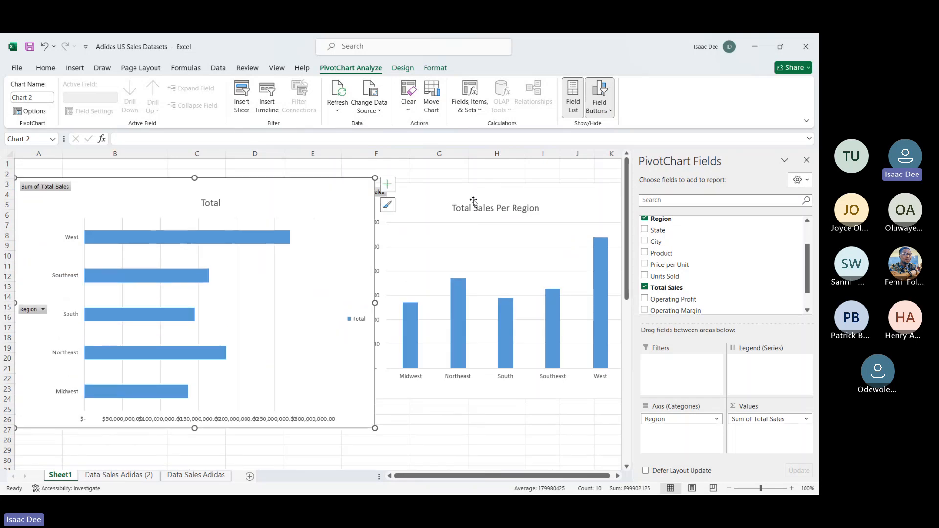
left_click_drag(473, 201, 608, 213)
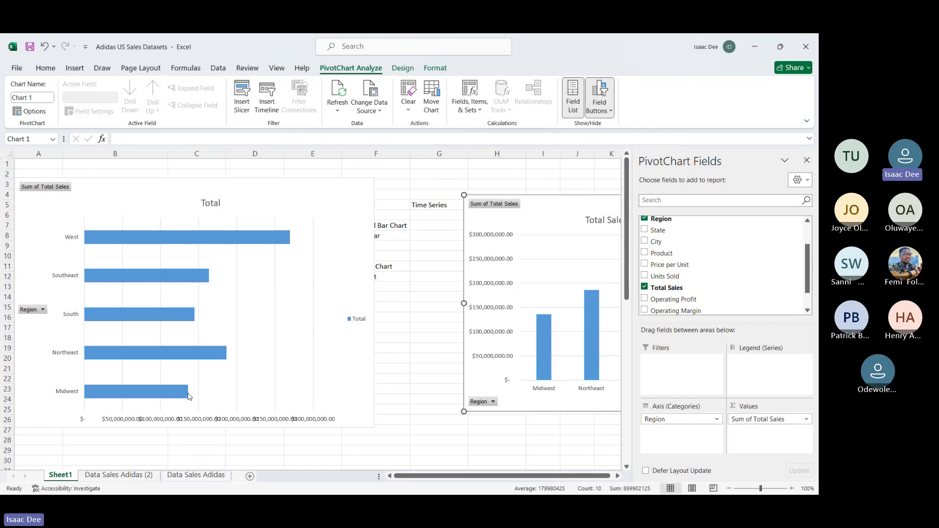
Step: Try removing the bar chart's horizontal value axis, then undo the deletion
left_click(157, 419)
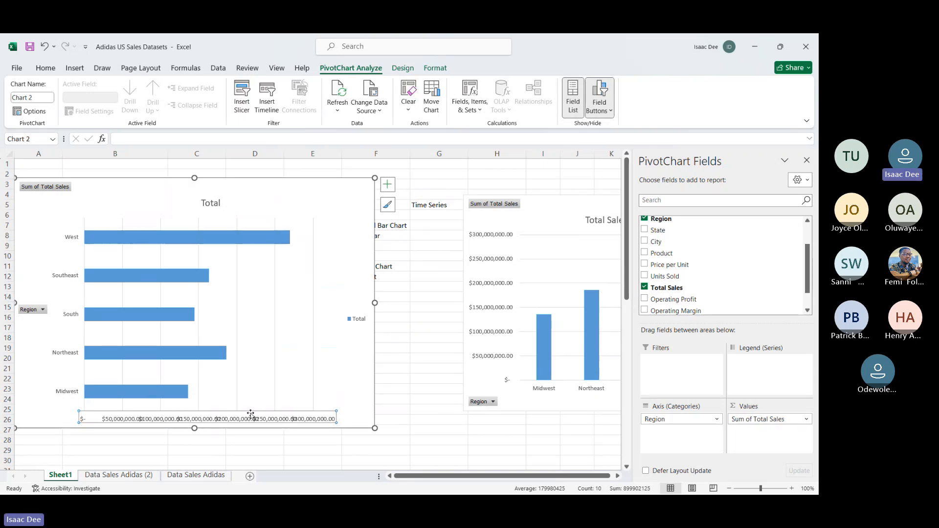
key("Delete")
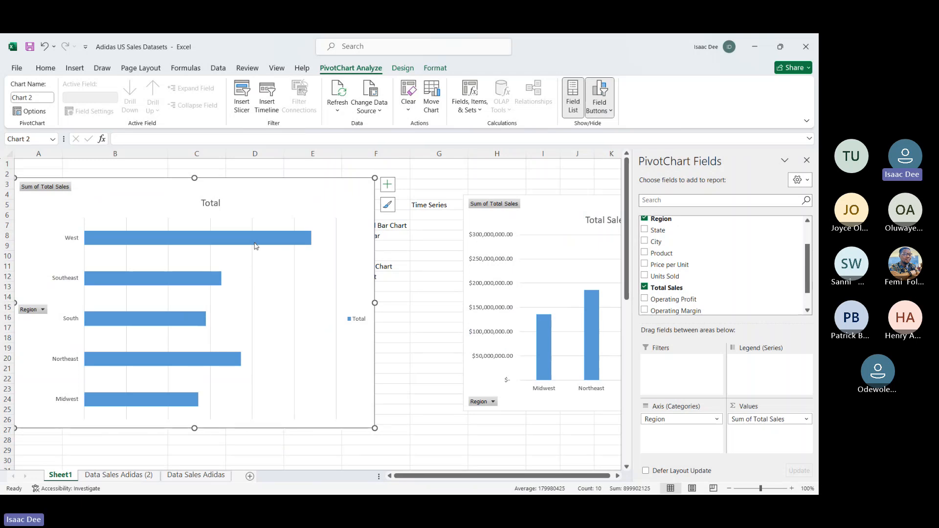
left_click(254, 246)
left_click(237, 275)
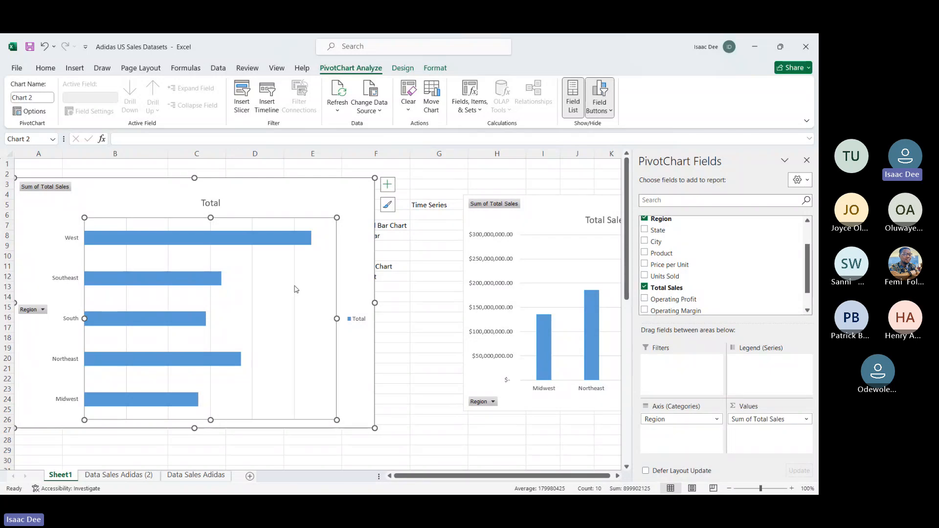
key("ctrl+z")
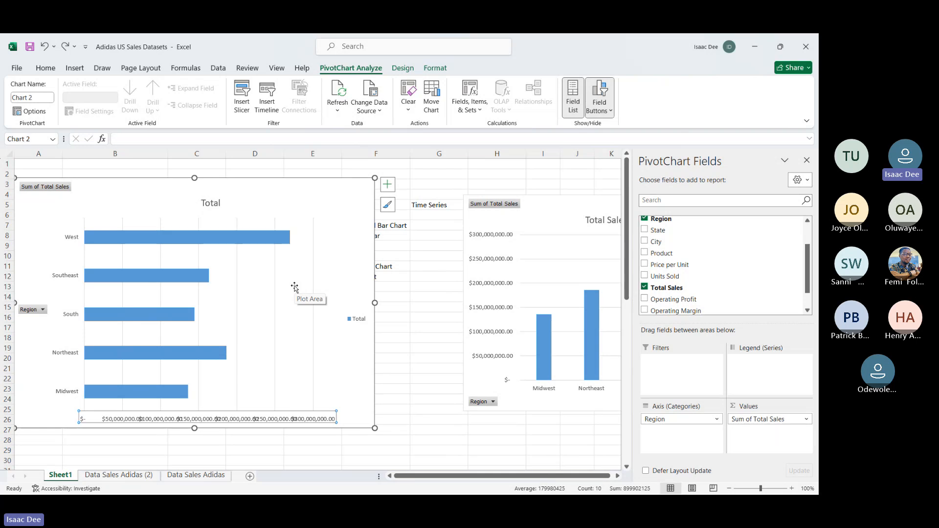
Step: Delete the clustered bar chart that covers the PivotTable
left_click(432, 377)
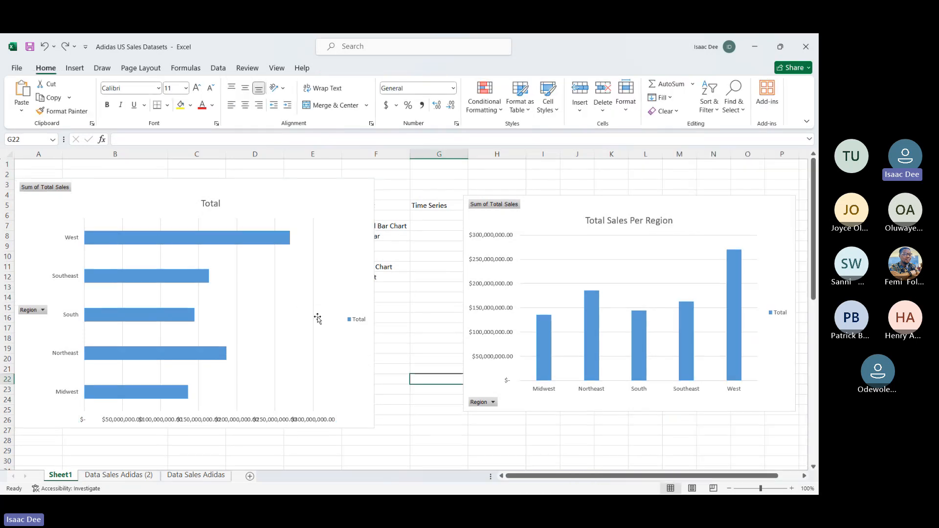
left_click(292, 193)
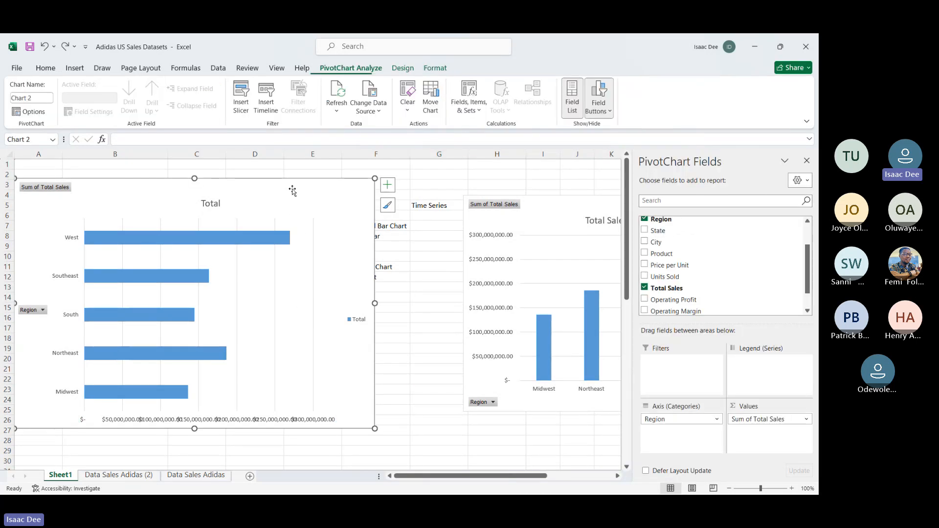
key("Delete")
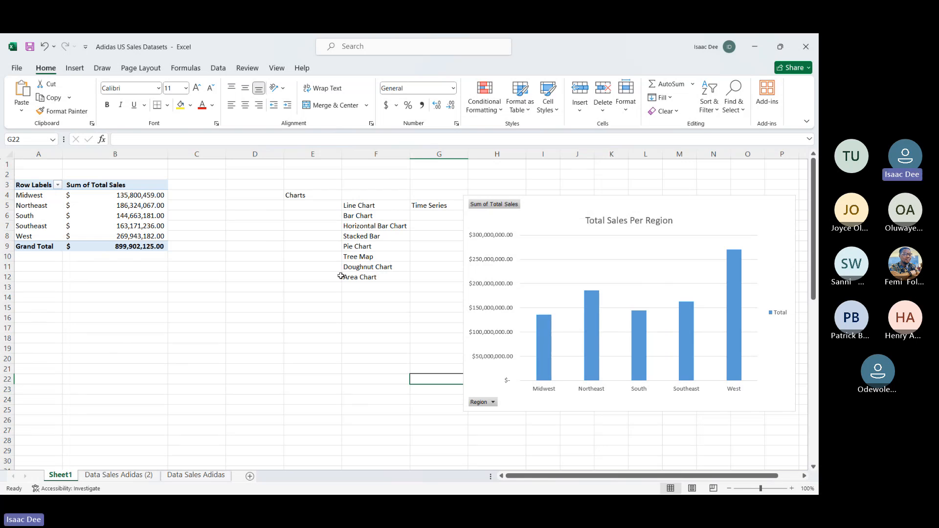
Step: Insert a 2-D Pie chart from the region sales in A4:B8 and examine its slices
left_click(554, 204)
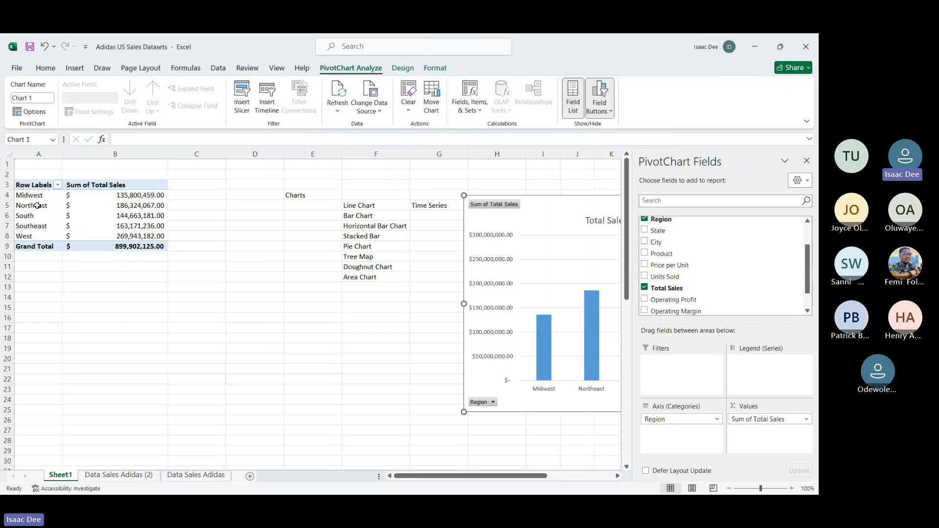
left_click_drag(39, 196, 79, 236)
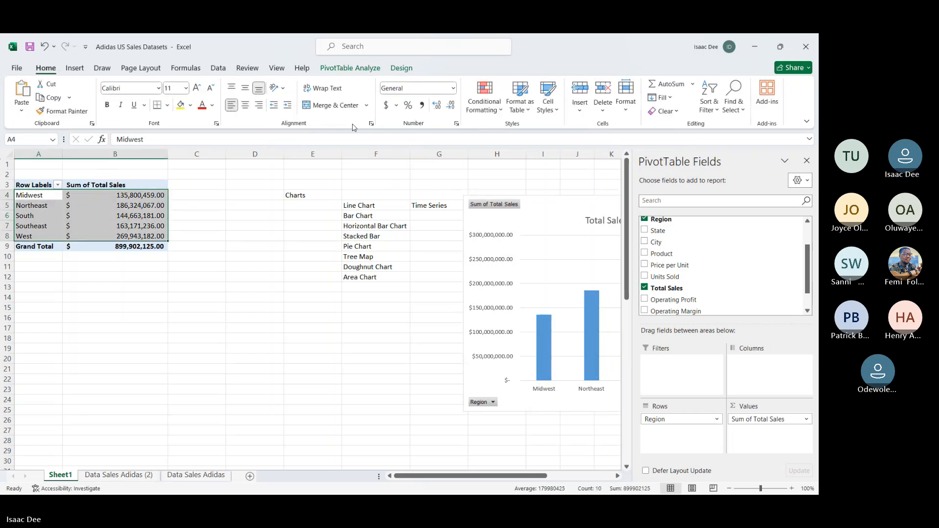
left_click(75, 68)
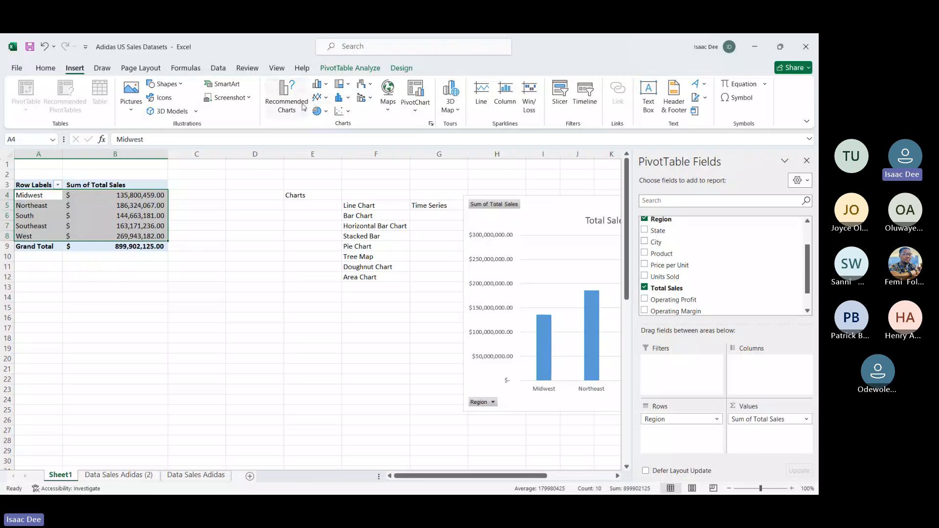
left_click(326, 112)
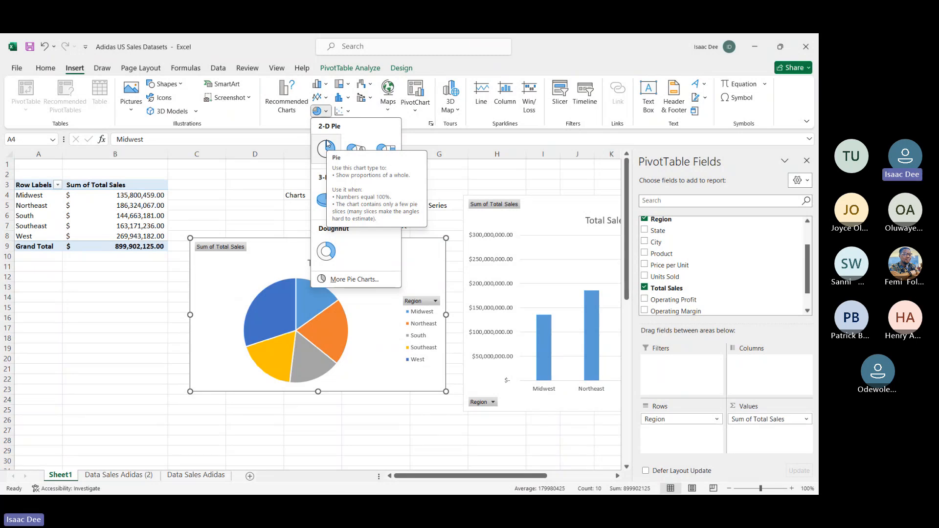
left_click(327, 145)
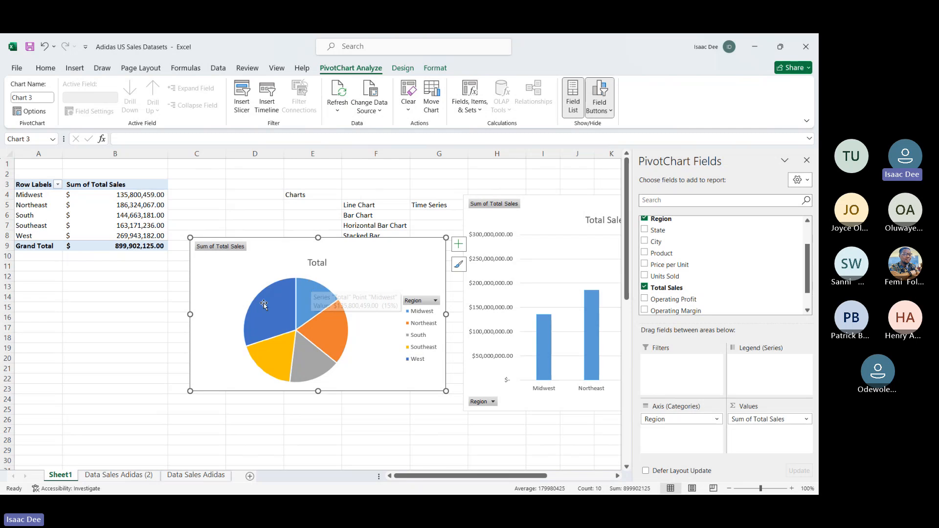
mouse_move(289, 327)
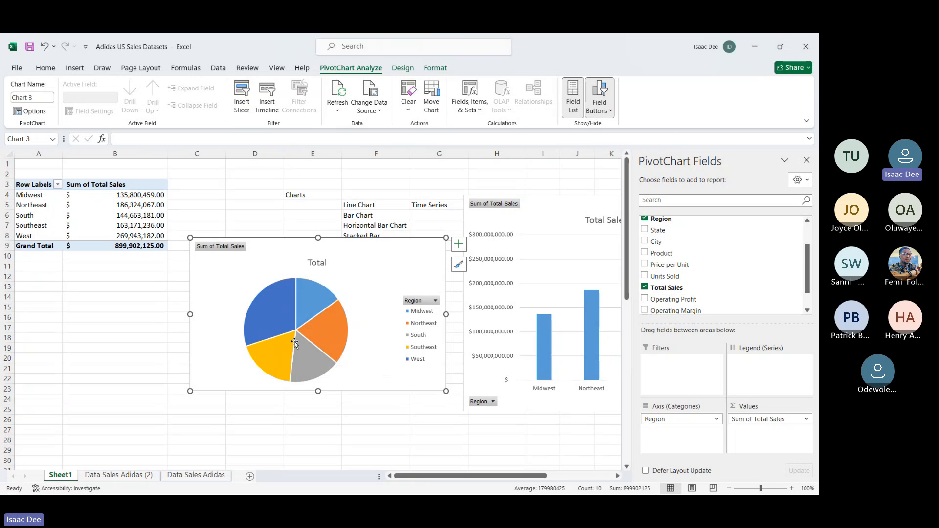
mouse_move(295, 343)
Step: Replace the pie chart with a Doughnut chart of the same region sales
left_click(79, 72)
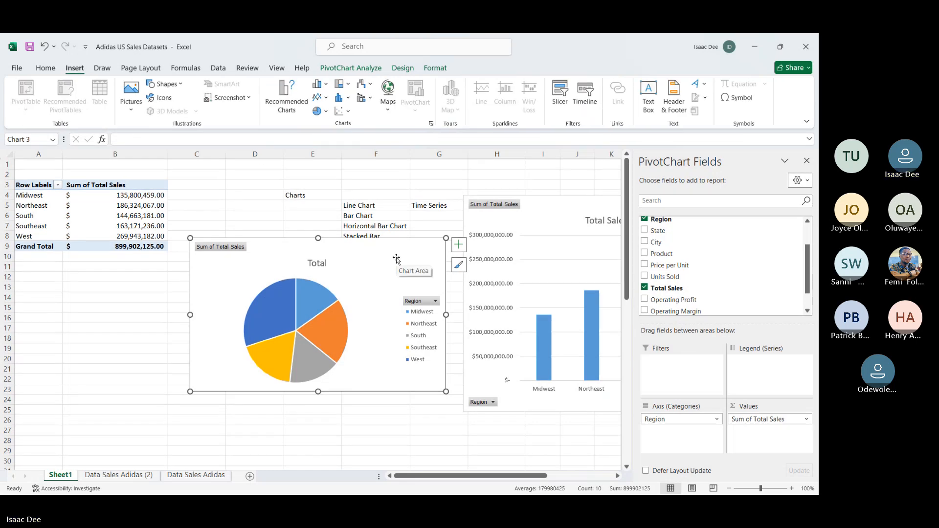
key("Delete")
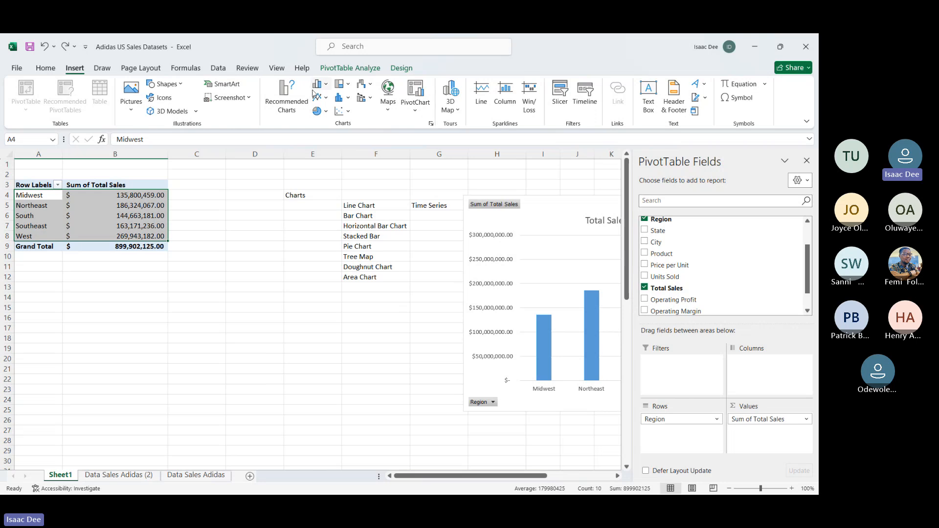
left_click(319, 111)
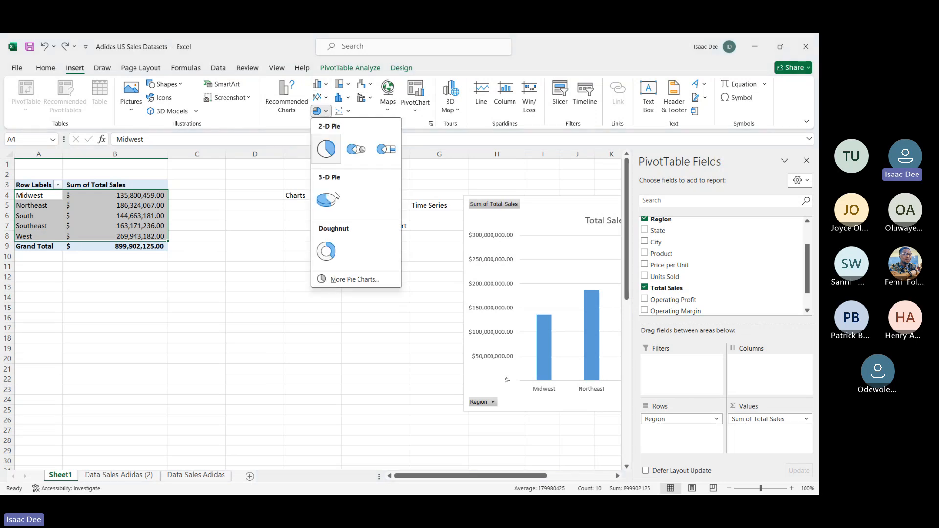
left_click(341, 253)
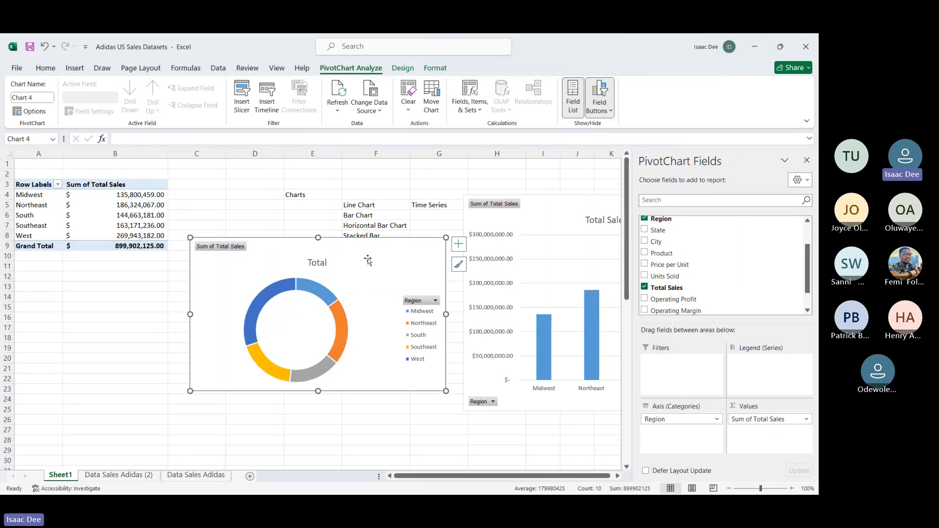
Step: Delete the doughnut chart and undo the bar chart's insertion and the column chart's move
key("Delete")
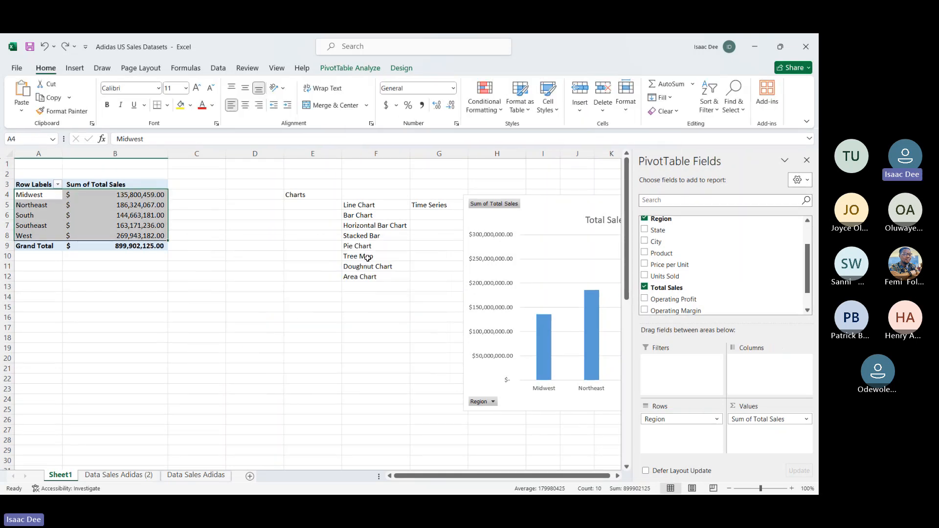
left_click(557, 214)
key("ctrl+z")
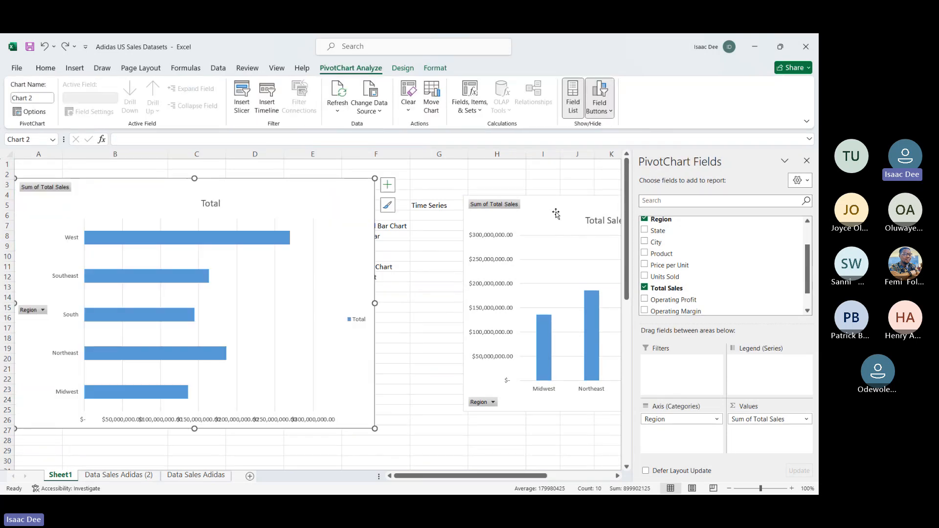
key("ctrl+z")
key("ctrl+z")
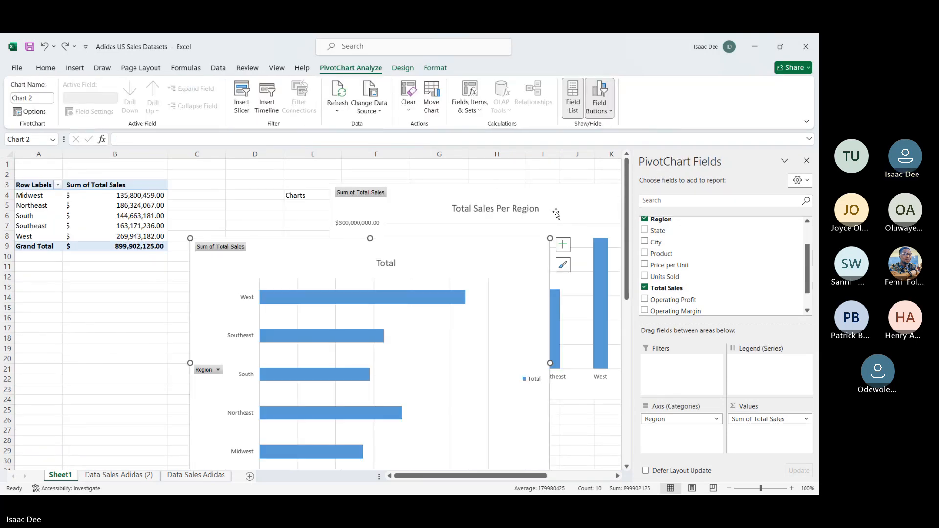
key("ctrl+z")
key("ctrl+z")
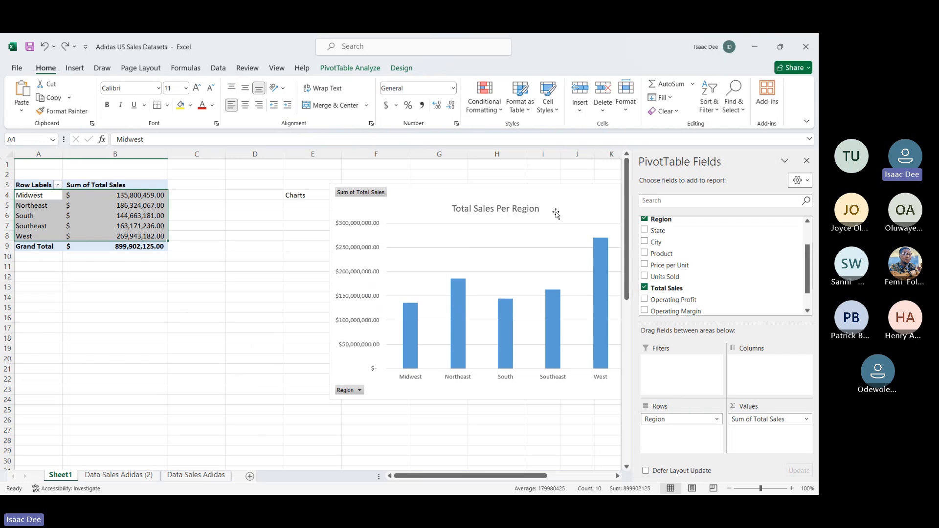
key("ctrl+z")
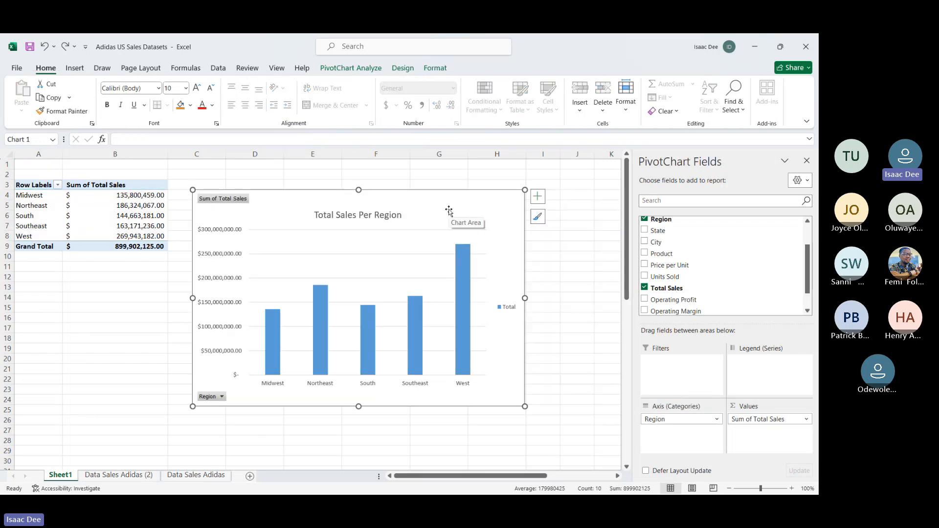
key("ctrl+z")
Step: Delete the Total Sales Per Region column chart from the worksheet
left_click(467, 201)
key("Delete")
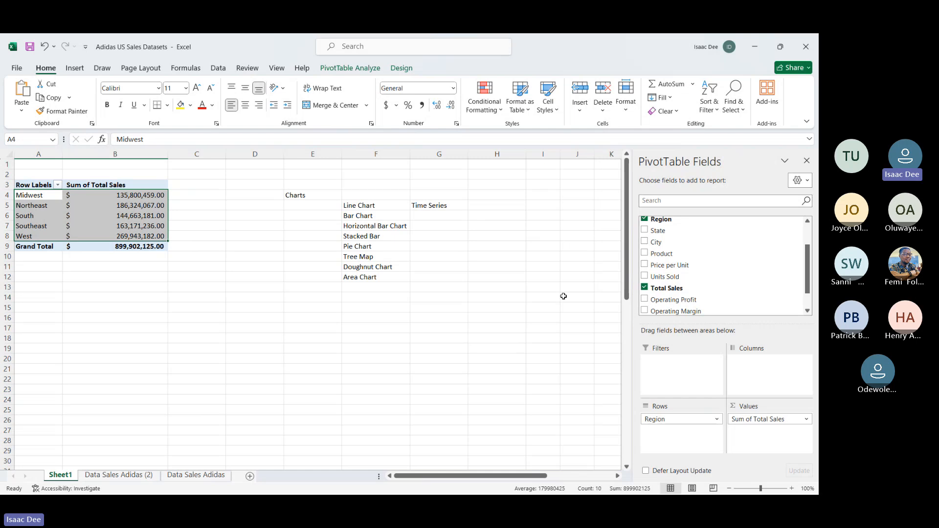
Step: Insert a City slicer for the PivotTable and move it to columns H–J beside the chart list
left_click(76, 68)
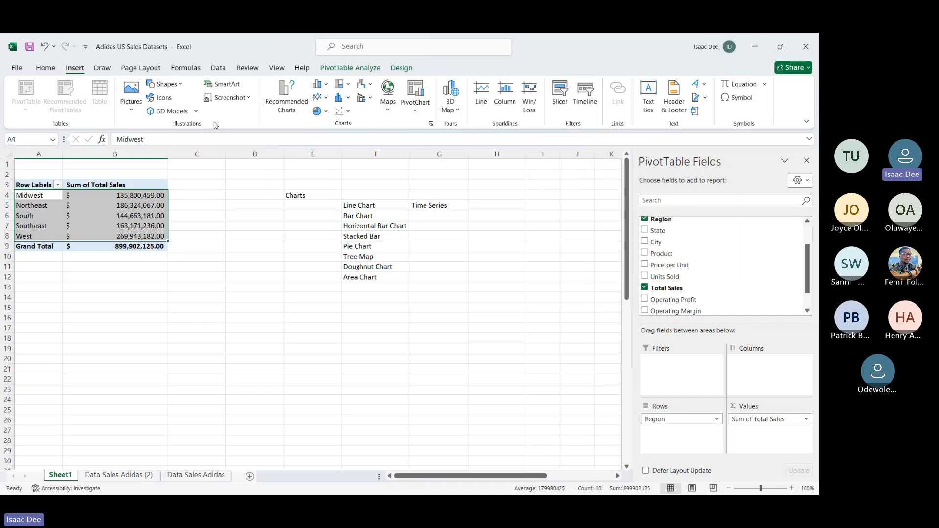
left_click(557, 106)
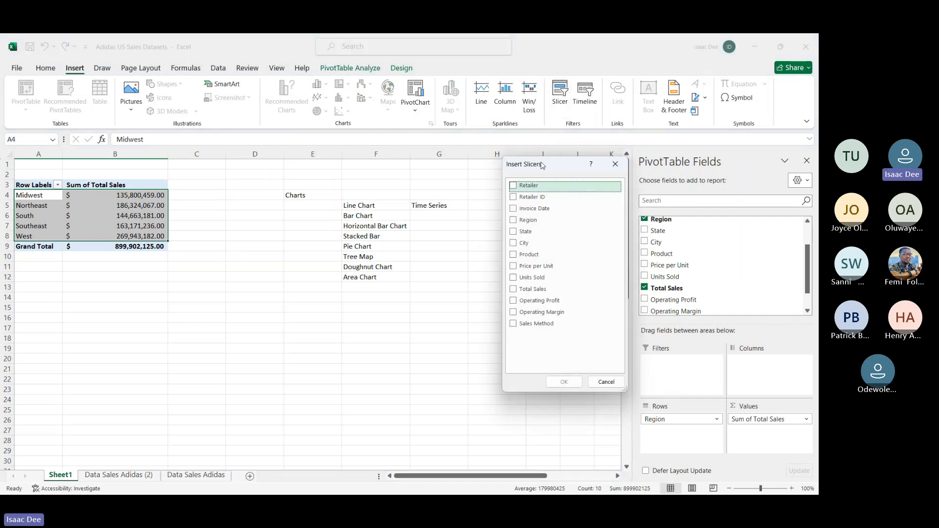
left_click_drag(542, 165, 325, 158)
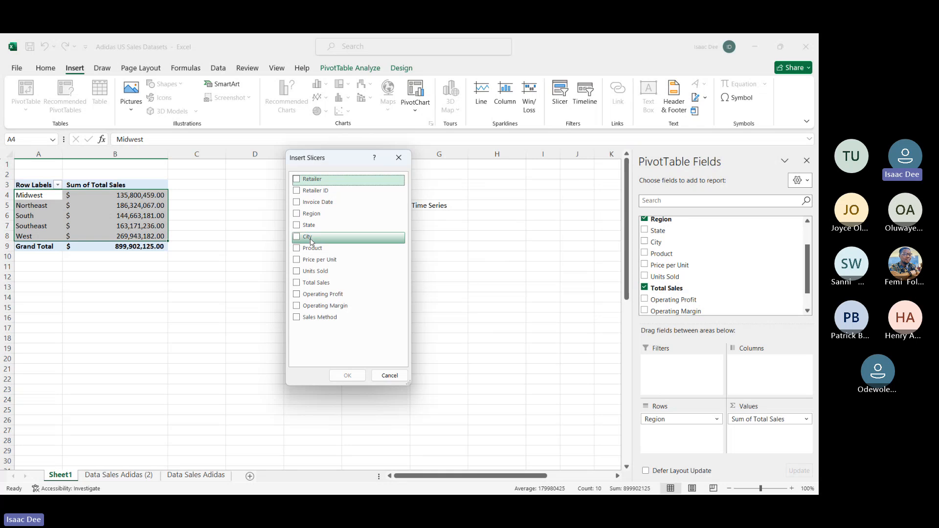
left_click(297, 236)
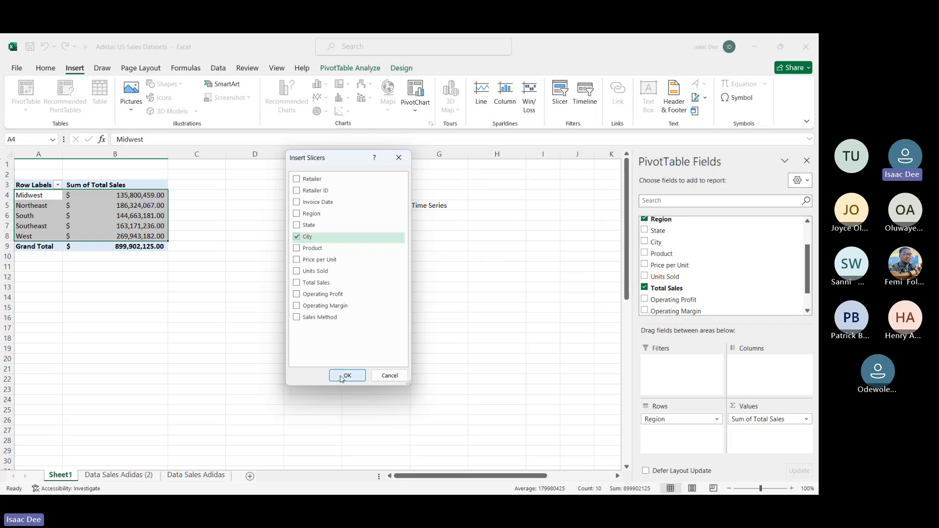
left_click(346, 376)
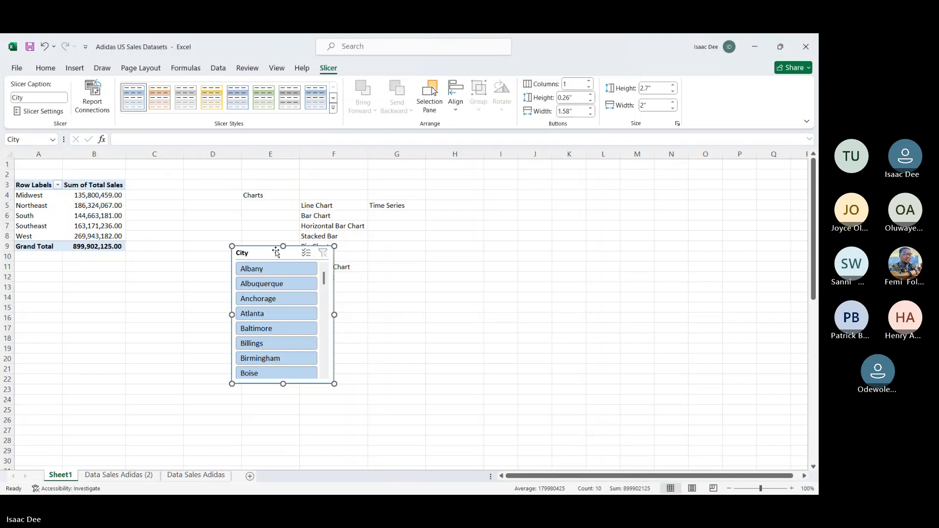
left_click_drag(276, 253, 479, 184)
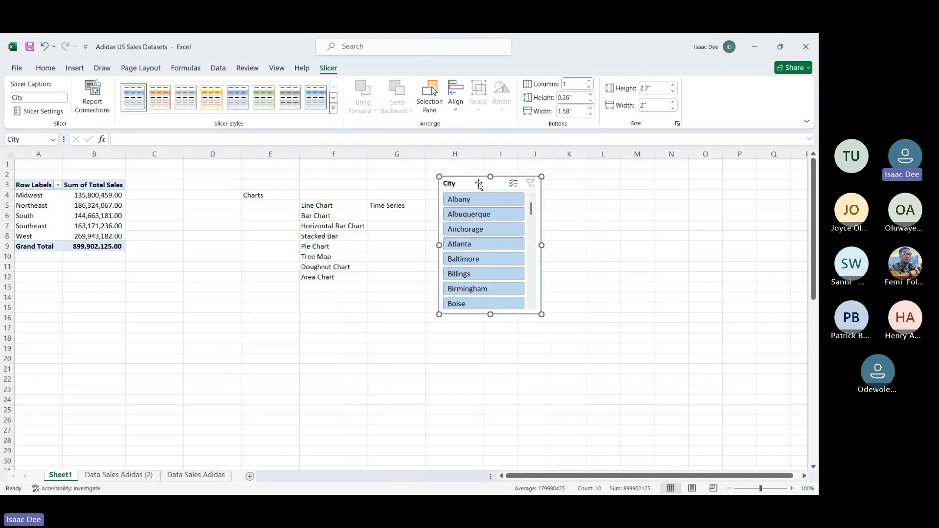
left_click_drag(531, 211, 527, 170)
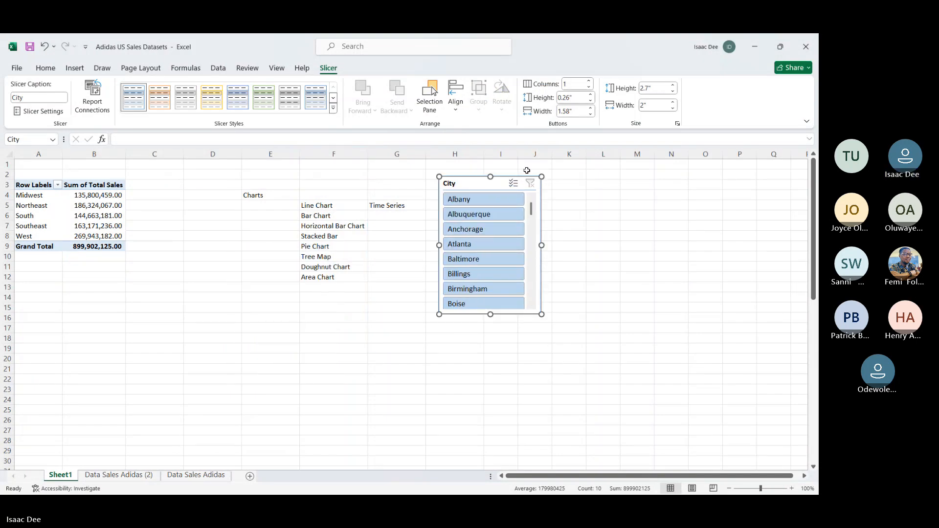
Step: Filter the PivotTable with the City slicer by Albany, Albuquerque, Baltimore and Birmingham, one city at a time
left_click(479, 198)
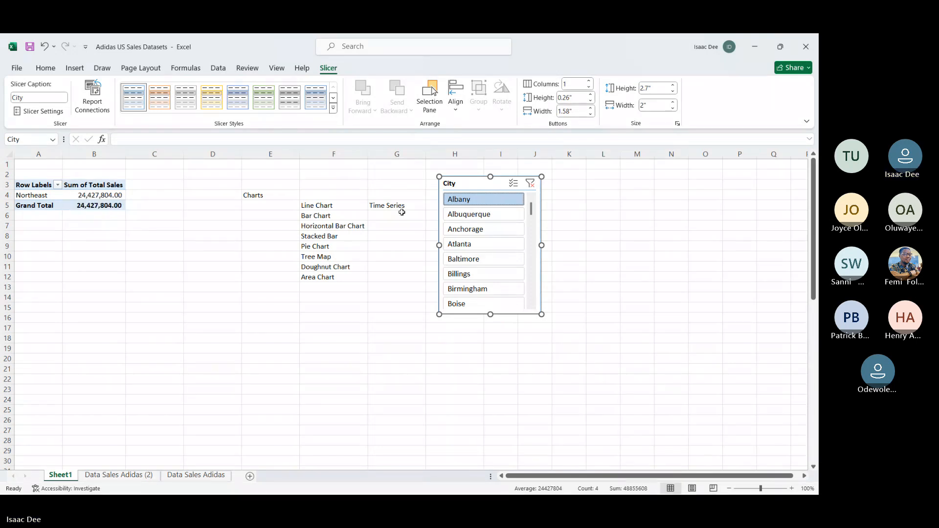
left_click(458, 214)
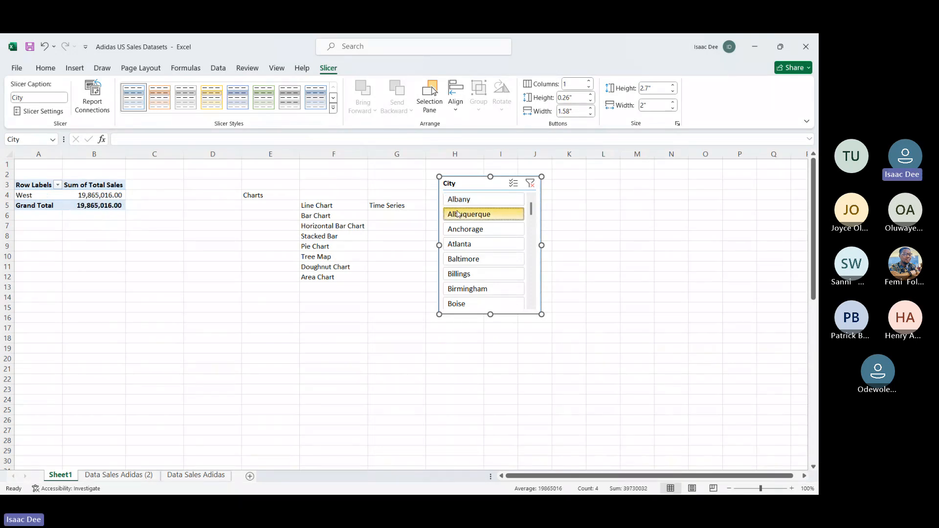
left_click(478, 263)
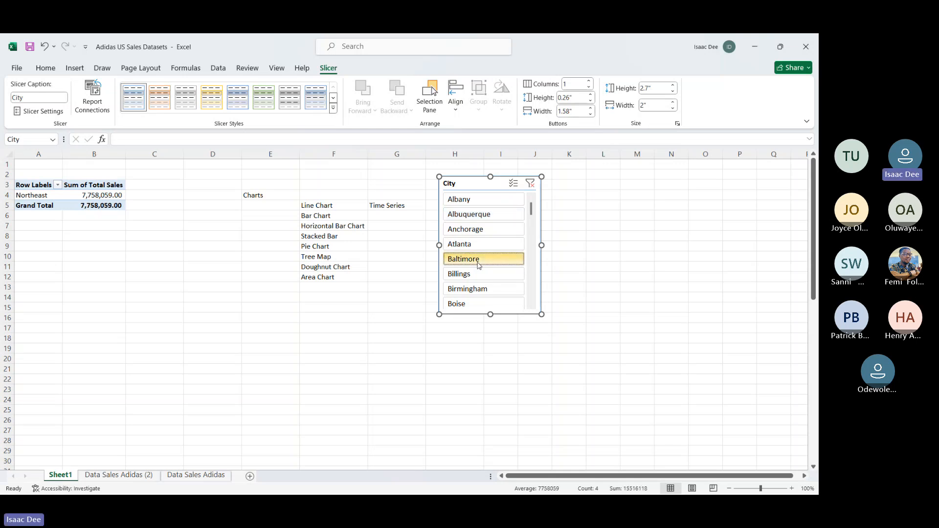
left_click(476, 289)
Step: Enlarge the City slicer to a height of 5.24" and filter the PivotTable by Charleston
scroll(476, 289, "right", 1)
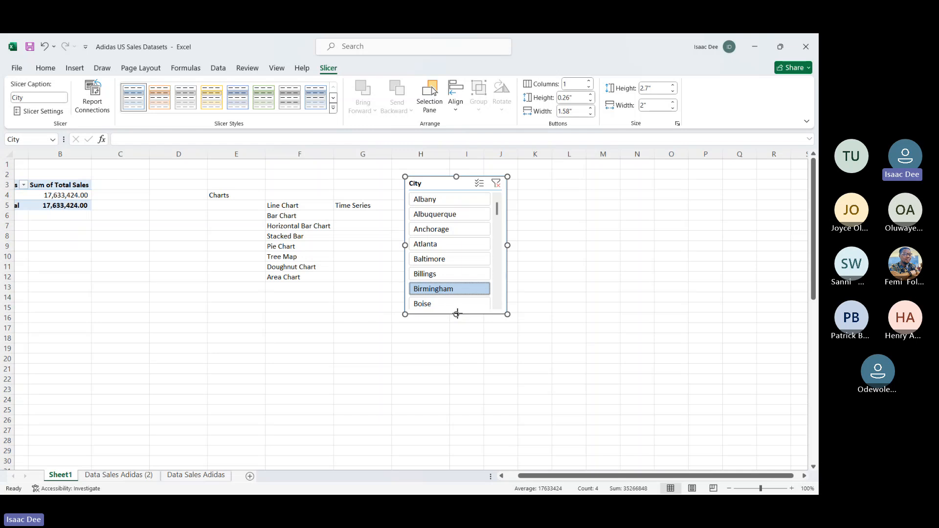
left_click_drag(456, 313, 457, 444)
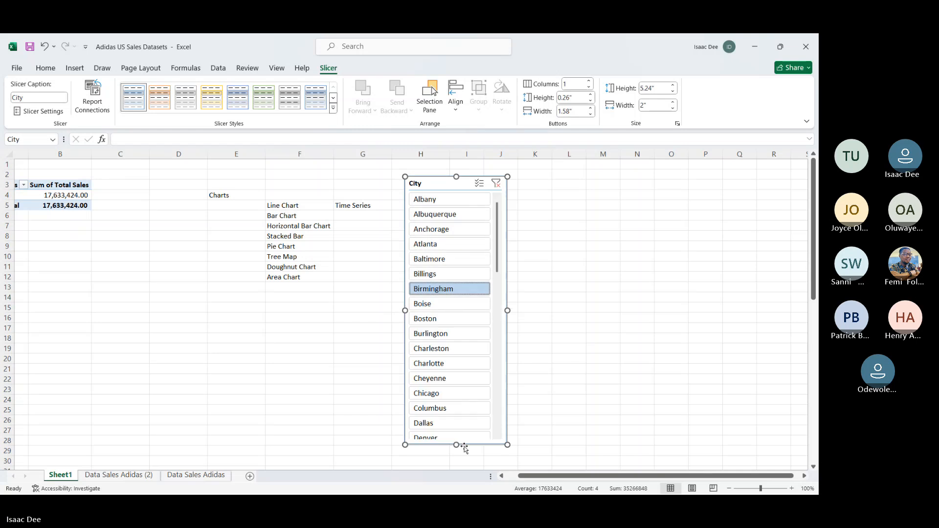
left_click(444, 348)
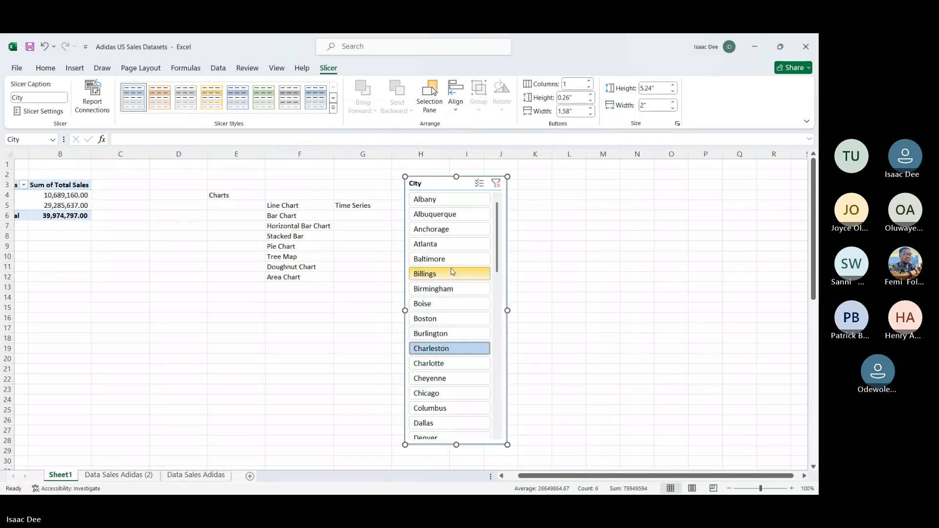
scroll(453, 272, "left", 1)
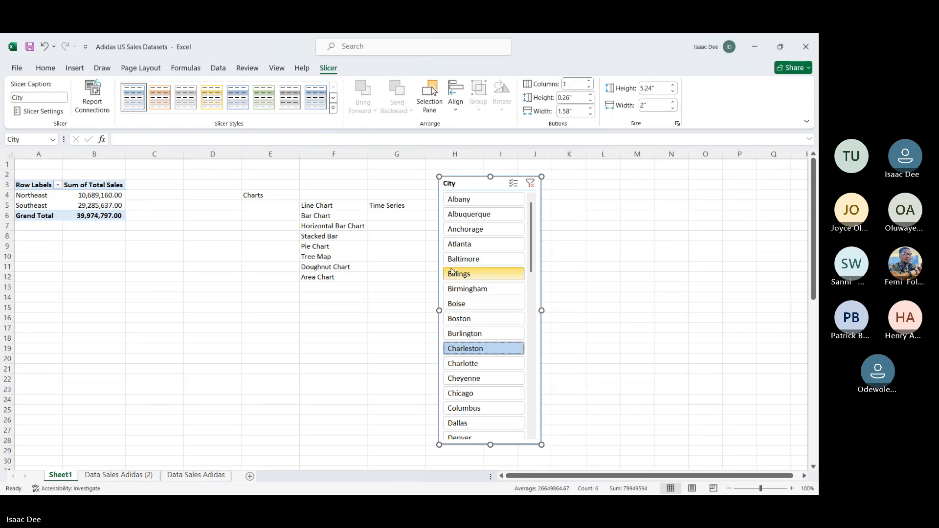
Step: Filter the PivotTable by Billings, Chicago and Birmingham together using multiple selection in the City slicer
left_click(453, 272)
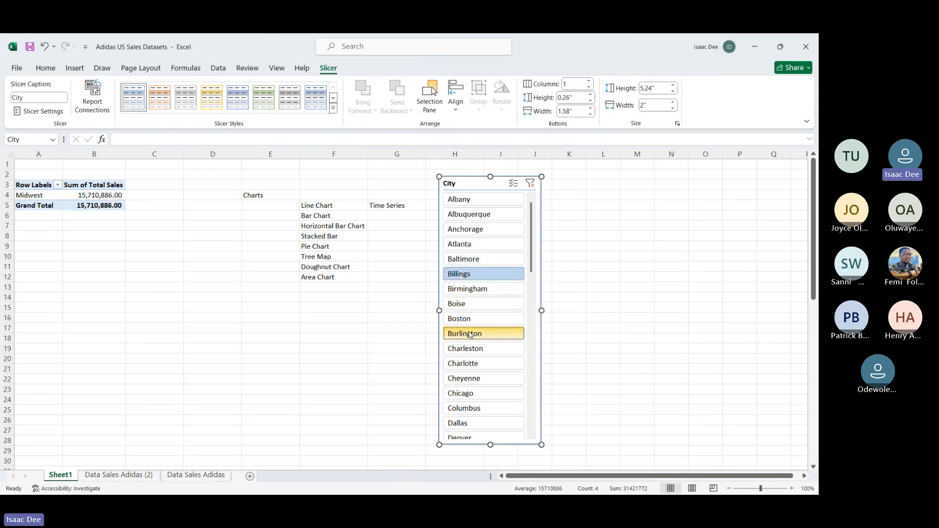
left_click(472, 394, "ctrl")
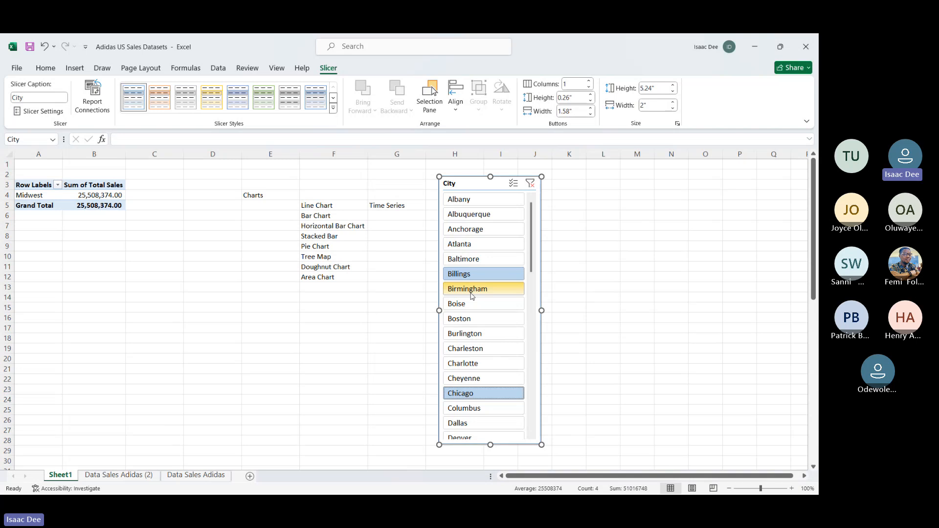
left_click(472, 291, "ctrl")
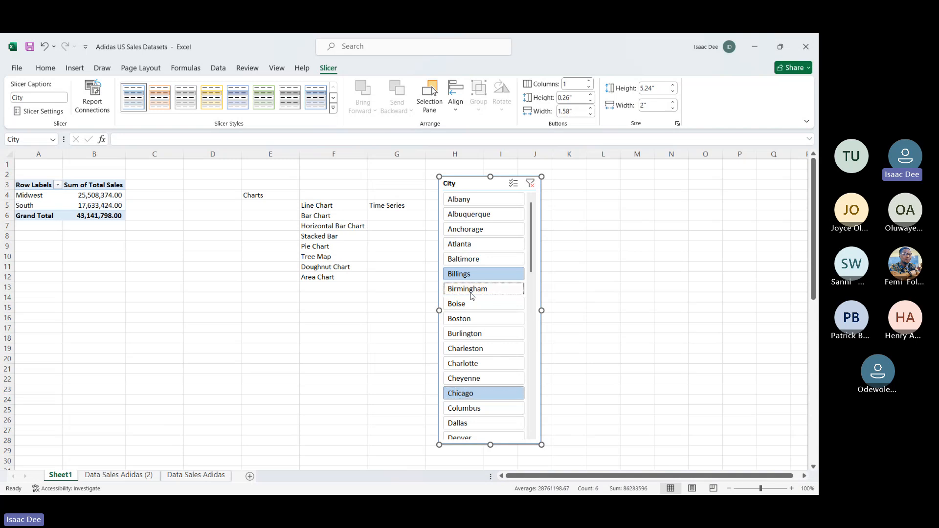
Step: Filter the PivotTable by the single cities Boston, Baltimore, Billings and Albuquerque in turn
left_click(477, 318)
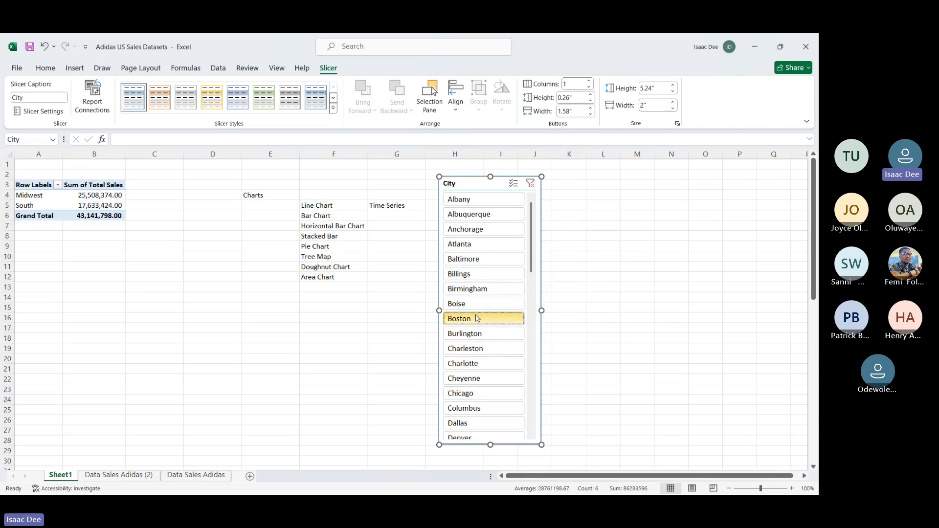
left_click(477, 258)
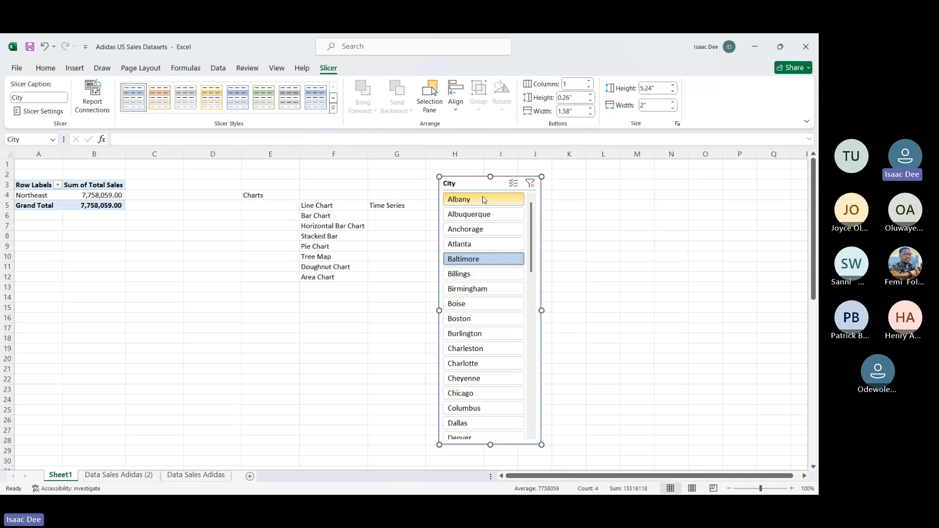
scroll(489, 307, "down", 5)
scroll(473, 307, "up", 5)
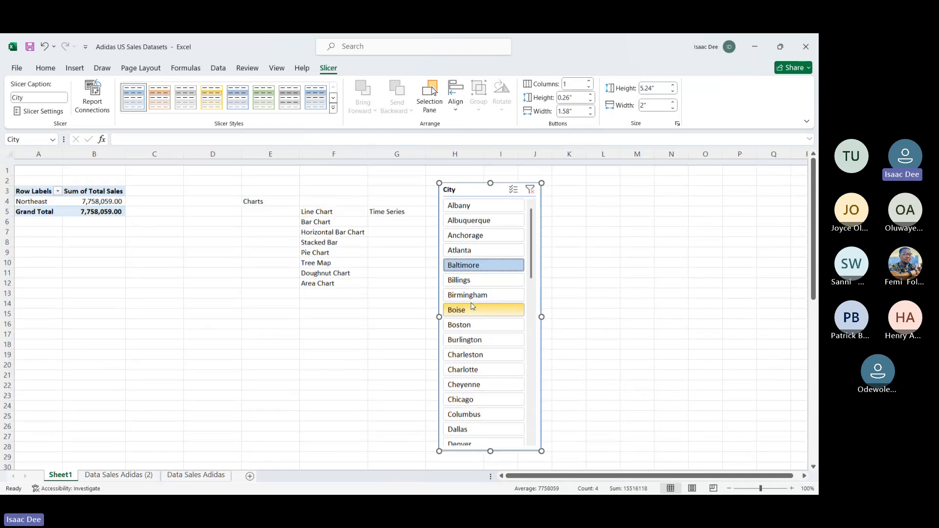
left_click(476, 275)
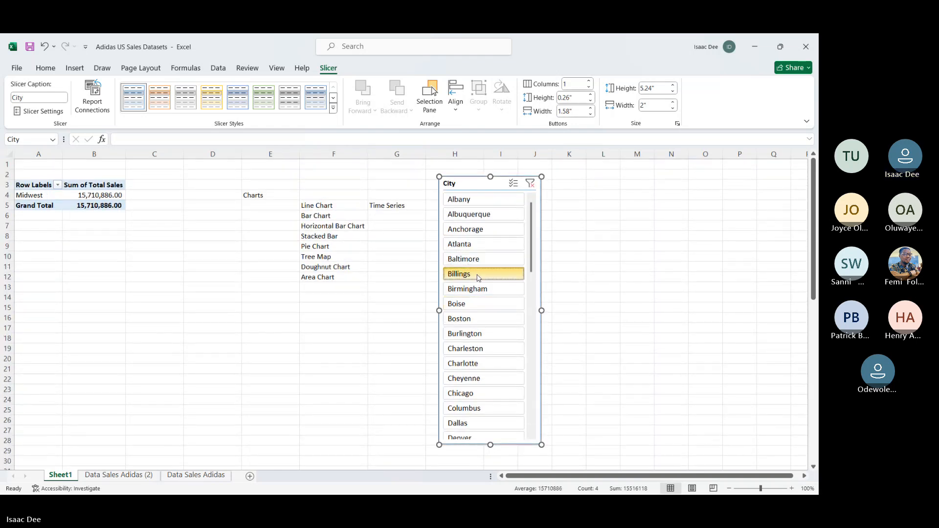
left_click(450, 217)
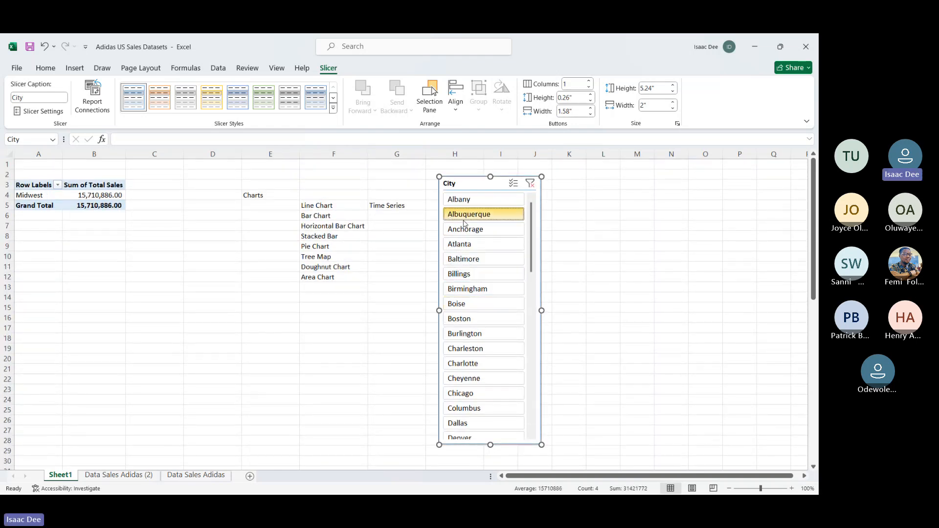
Step: Delete the City slicer from the worksheet and view the available hierarchy chart types
left_click(73, 68)
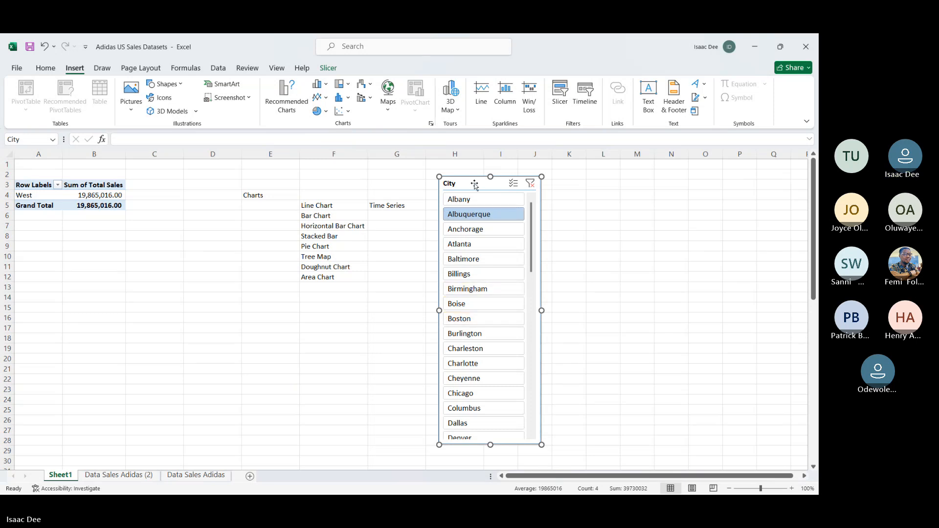
key("Delete")
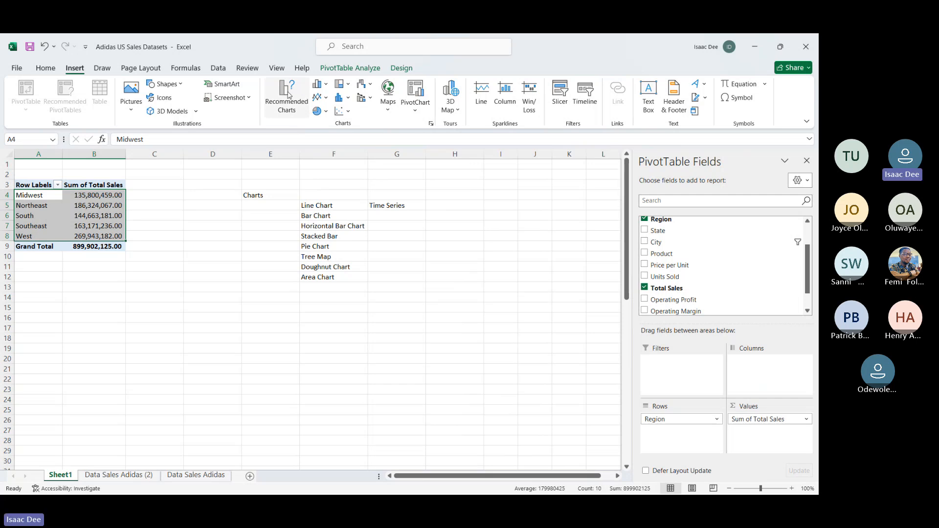
left_click(346, 86)
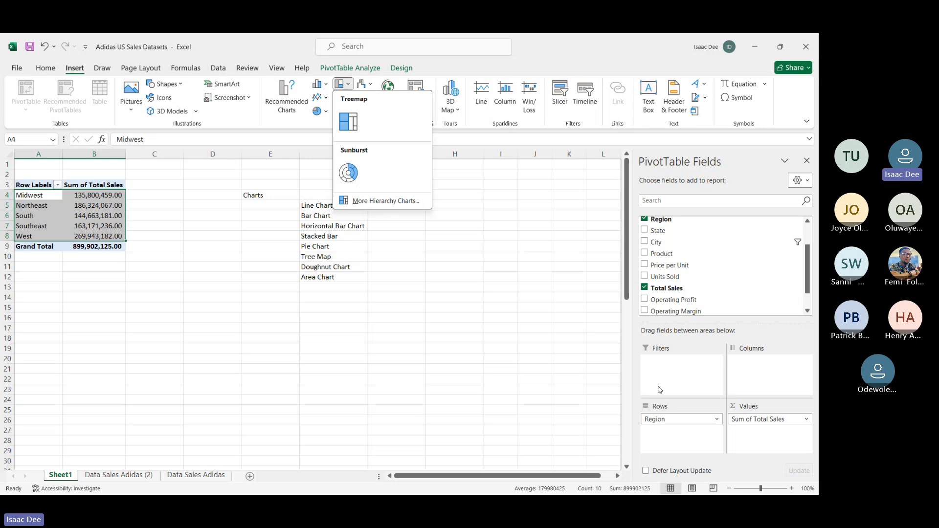
Step: Clear Region and Total Sales from the PivotTable and rebuild it with Product as rows and Sum of Total Sales as values
left_click_drag(673, 424, 541, 420)
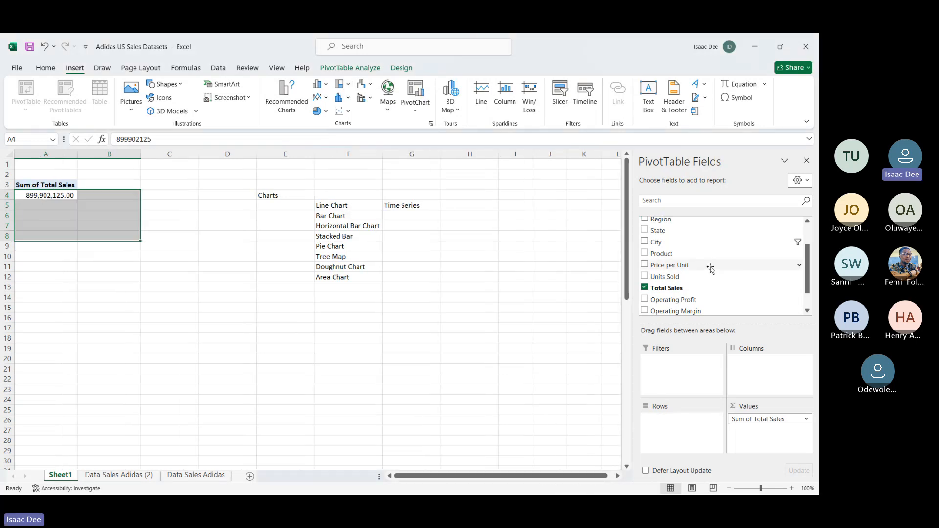
left_click_drag(755, 420, 514, 350)
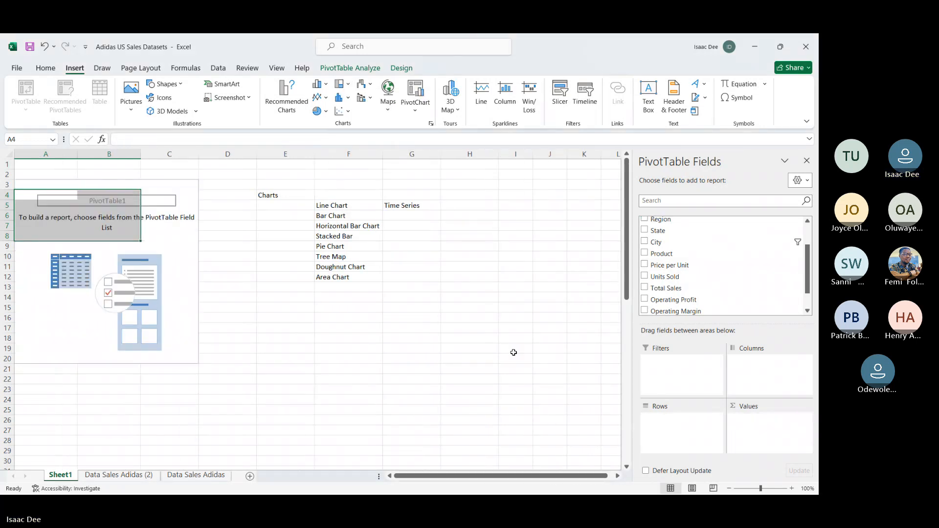
left_click(669, 255)
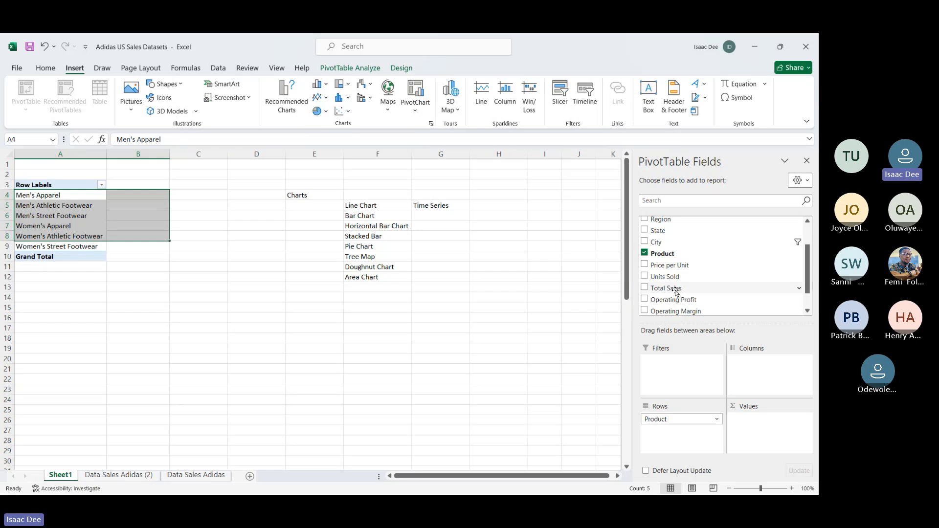
left_click_drag(675, 291, 755, 421)
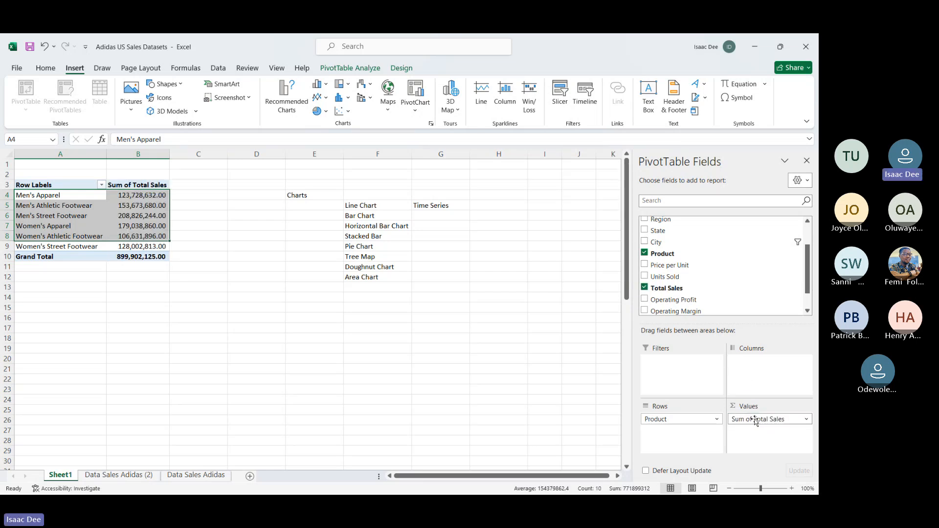
scroll(705, 300, "down", 1)
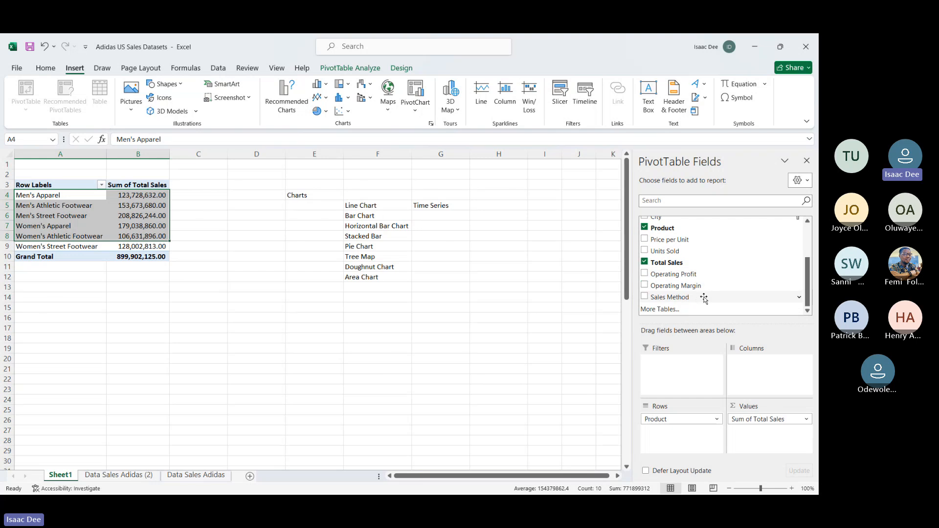
scroll(705, 298, "up", 1)
scroll(705, 300, "down", 1)
scroll(704, 299, "up", 1)
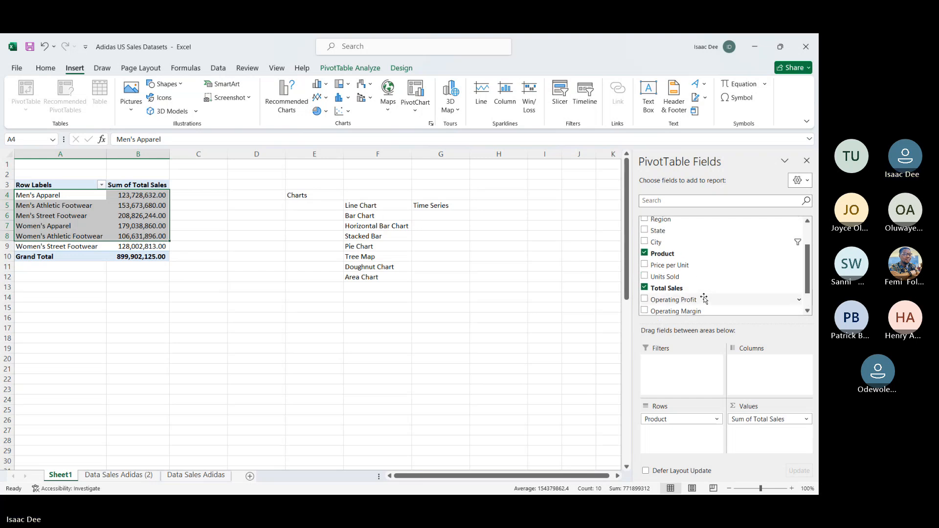
Step: Try to insert a Treemap chart from the product sales in A4:B9
left_click(311, 341)
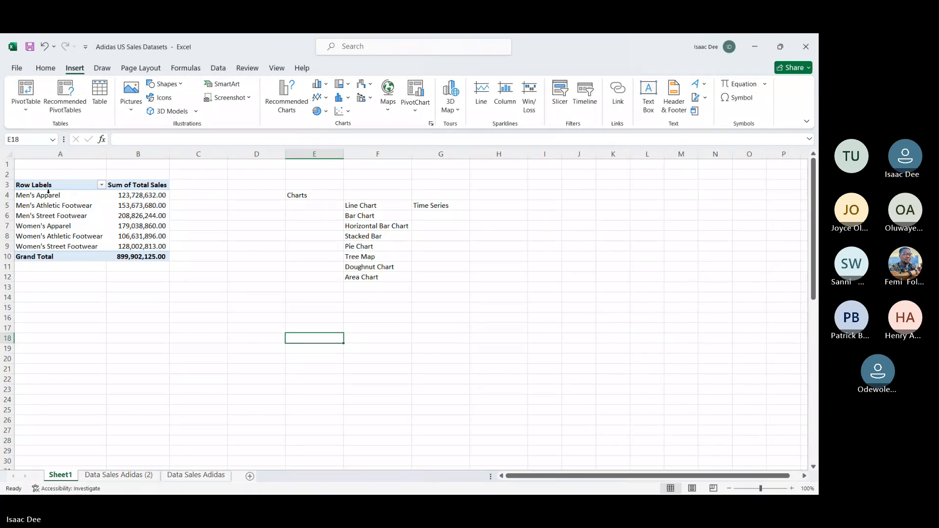
left_click_drag(49, 193, 162, 247)
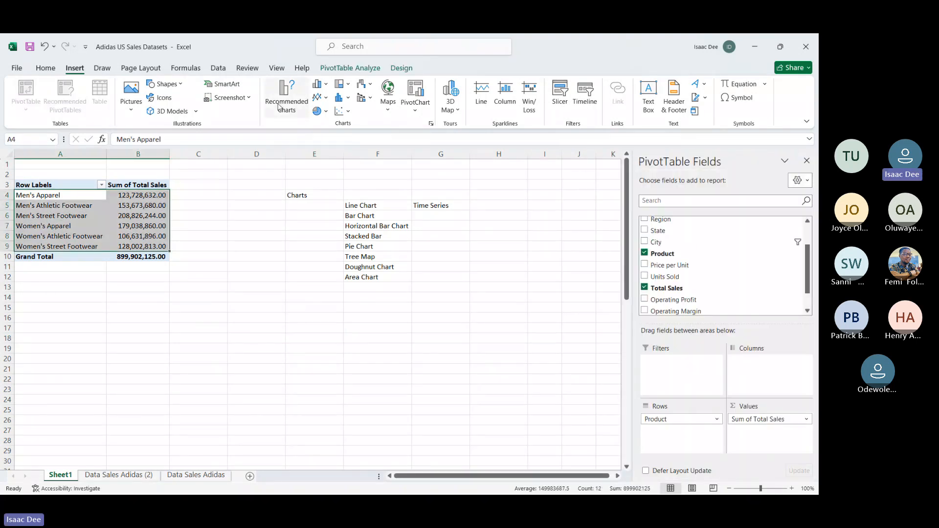
left_click(341, 84)
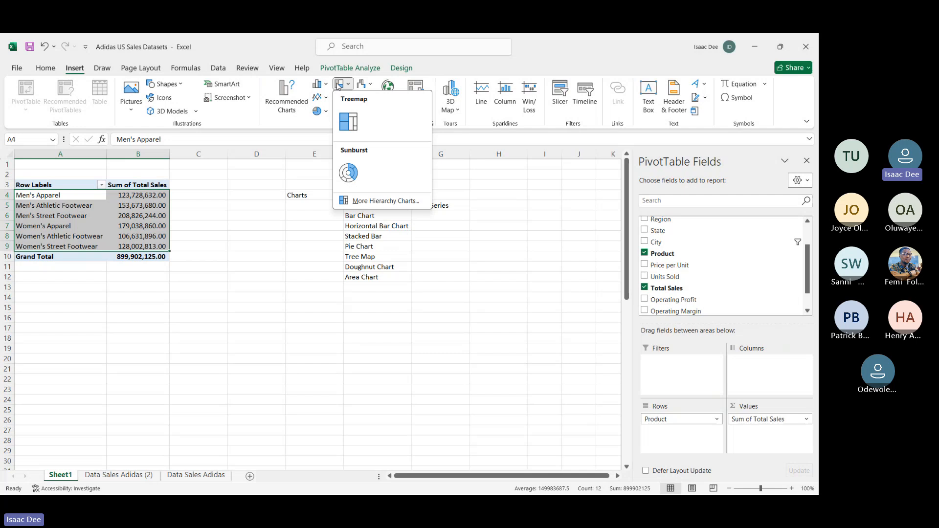
left_click(341, 123)
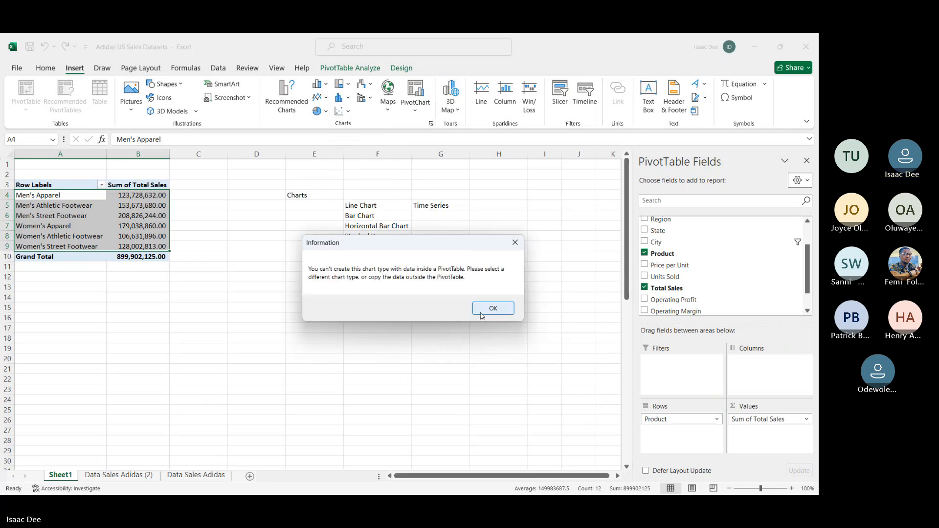
Step: Copy the product sales in A4:B9 outside the PivotTable to B21 and autofit columns B and C
left_click(481, 314)
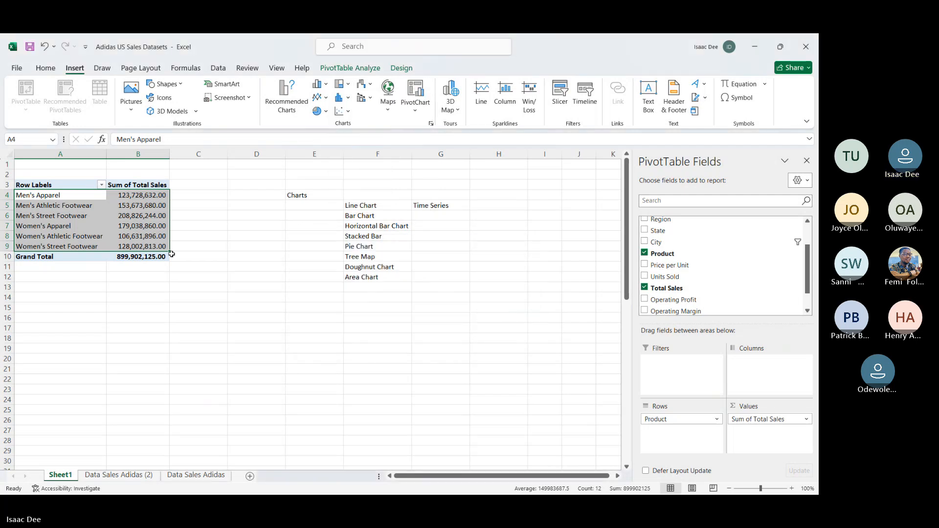
key("ctrl+c")
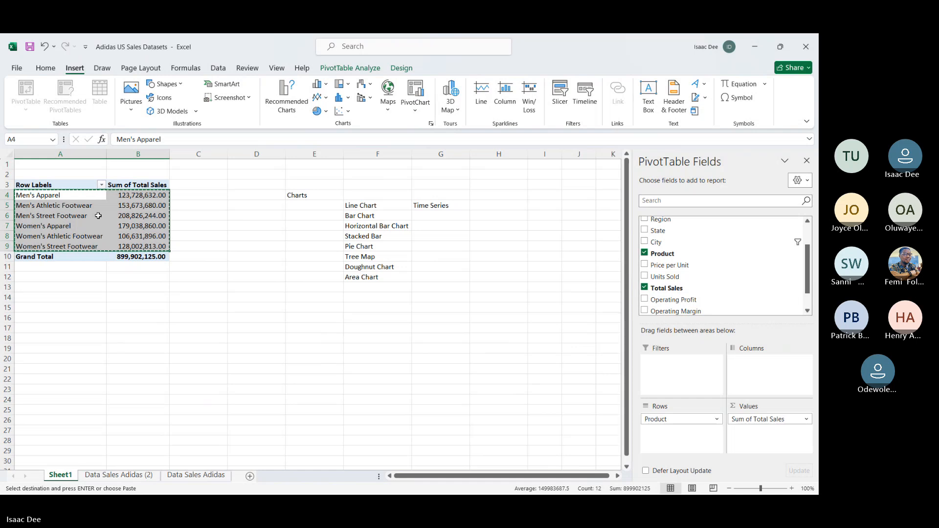
left_click(143, 350)
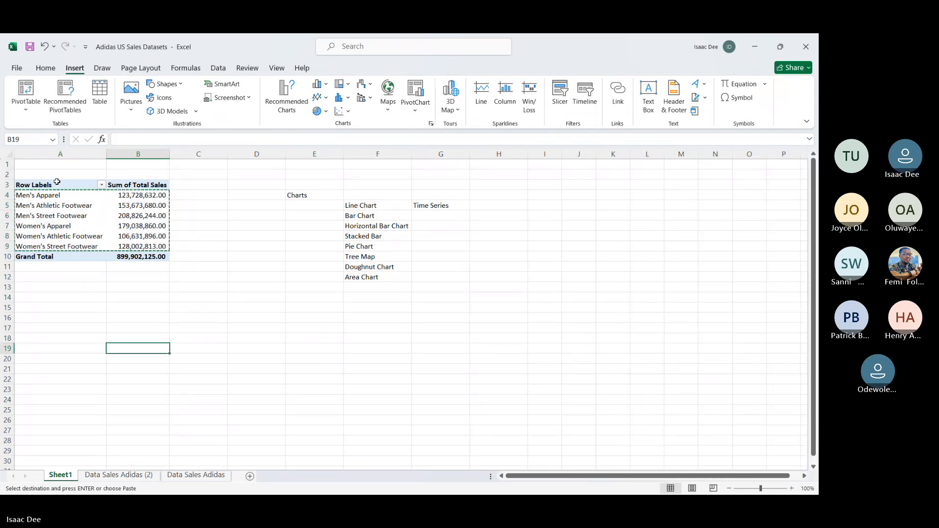
left_click_drag(93, 196, 147, 246)
left_click(110, 370)
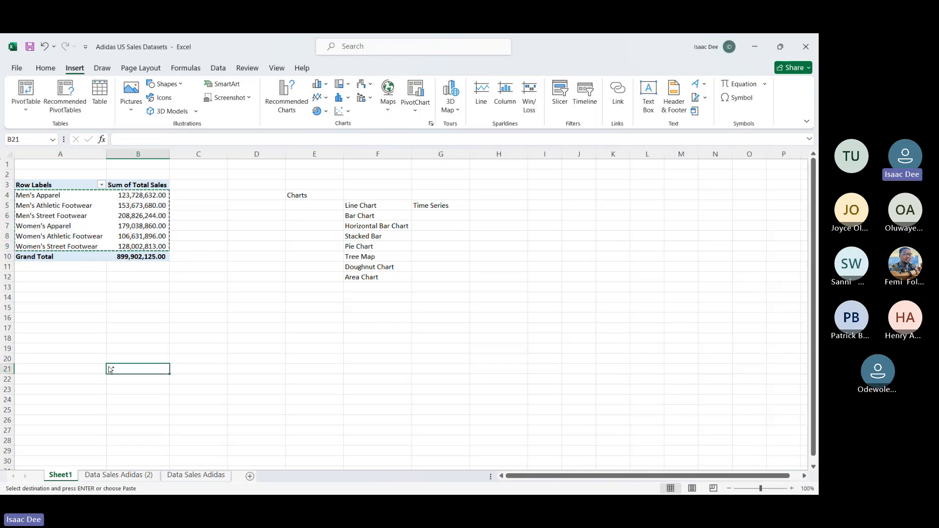
key("ctrl+v")
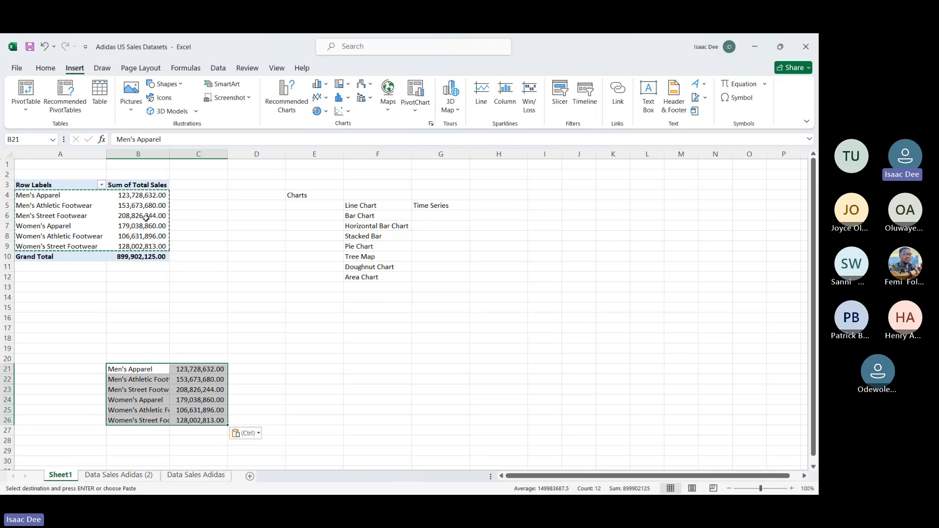
double_click(168, 150)
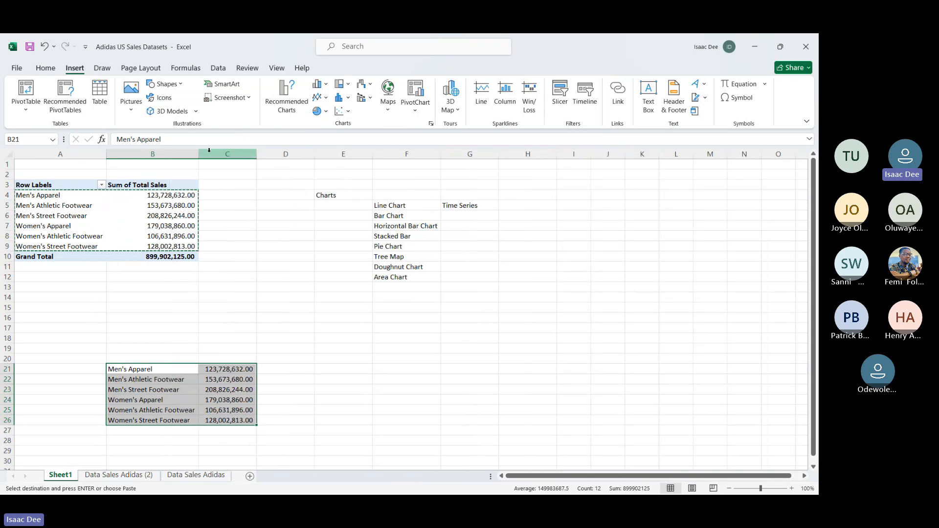
double_click(257, 154)
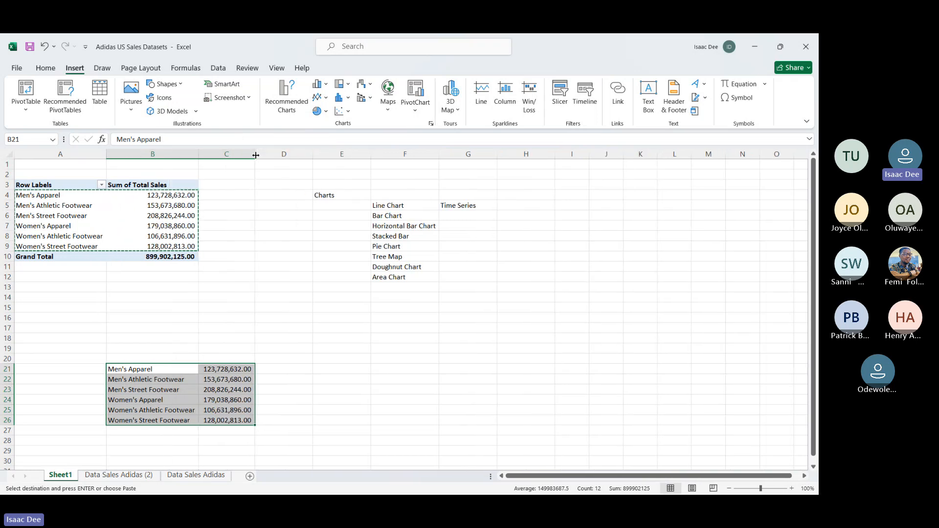
Step: Insert a Treemap chart from the copied product sales in B21:C26, then move it clear of the data and enlarge it
left_click(91, 308)
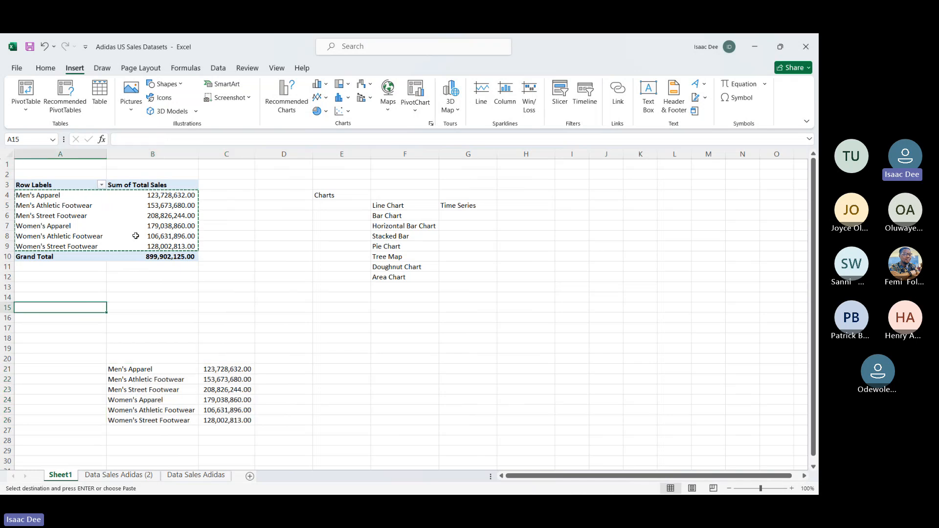
left_click_drag(63, 197, 167, 258)
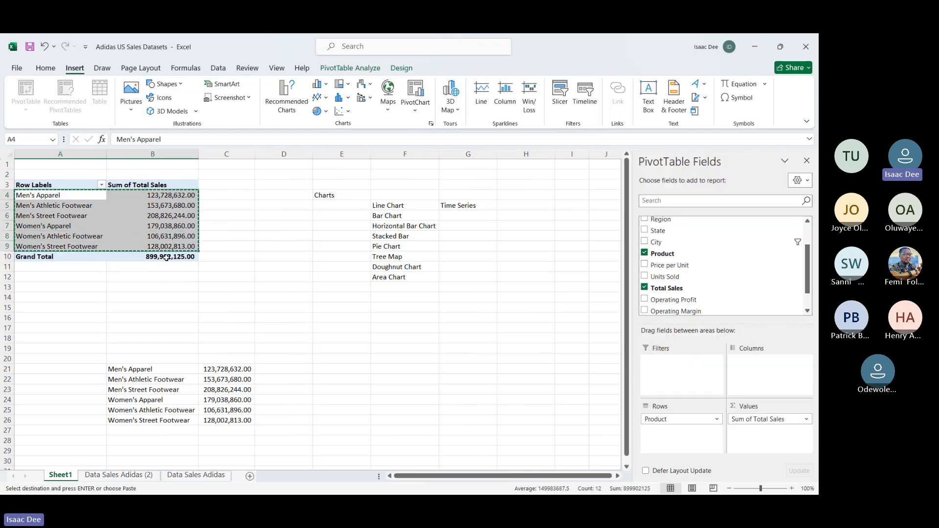
left_click(152, 371)
left_click_drag(135, 367, 248, 420)
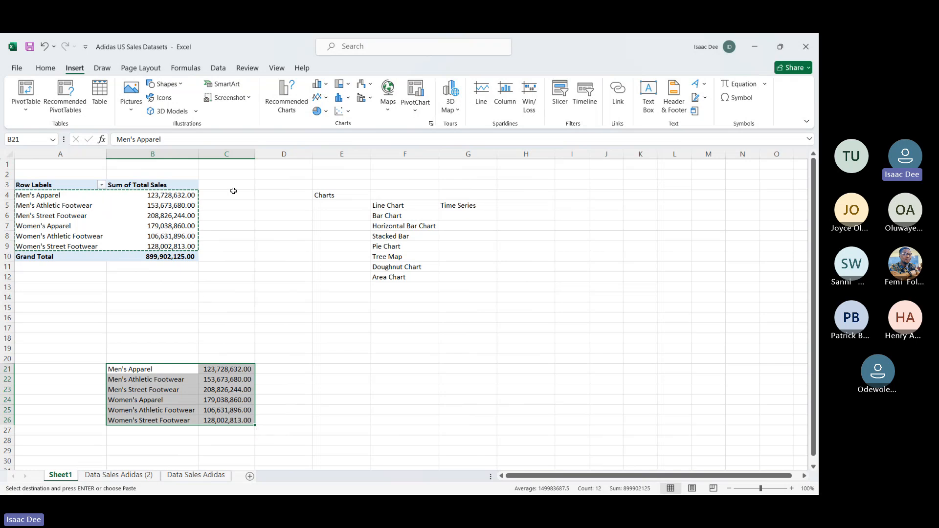
left_click(341, 84)
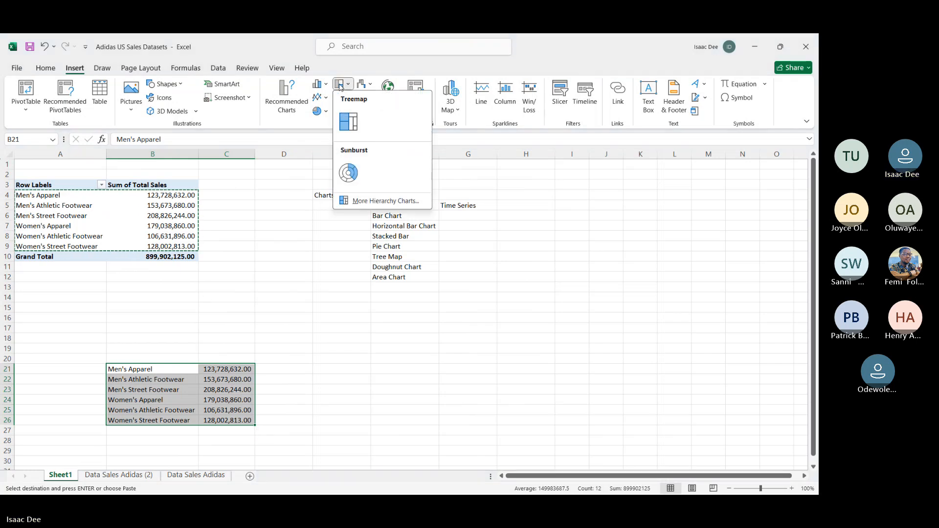
left_click(344, 119)
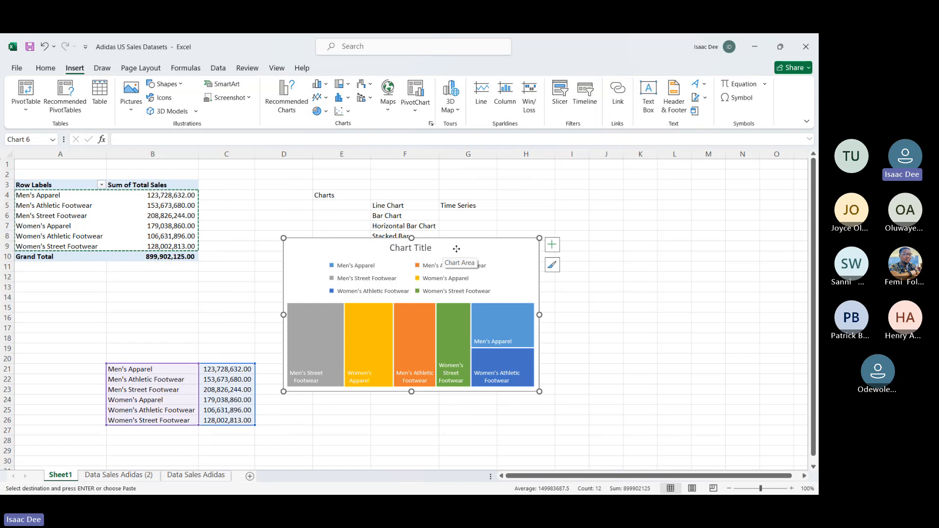
left_click_drag(457, 252, 535, 244)
left_click_drag(618, 384, 628, 423)
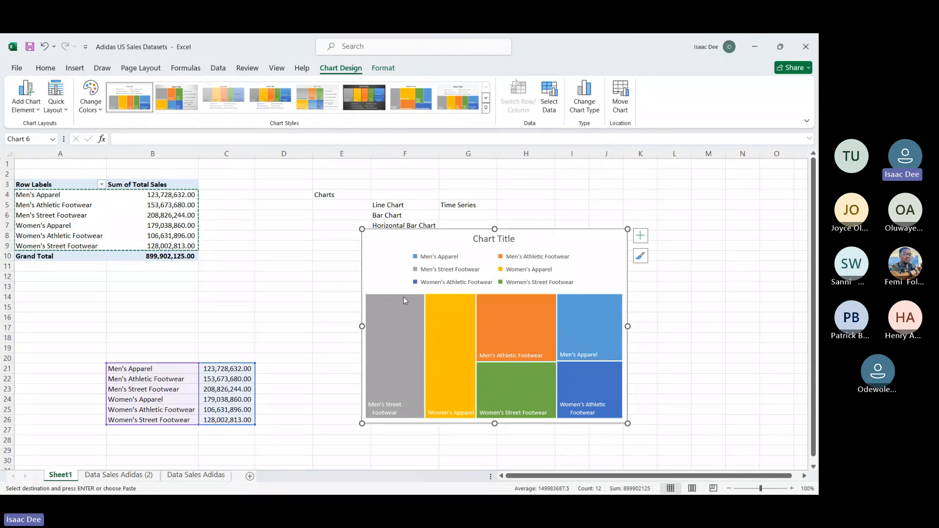
mouse_move(467, 312)
Step: View the available statistical chart types, including Histogram and Box and Whisker
left_click(75, 68)
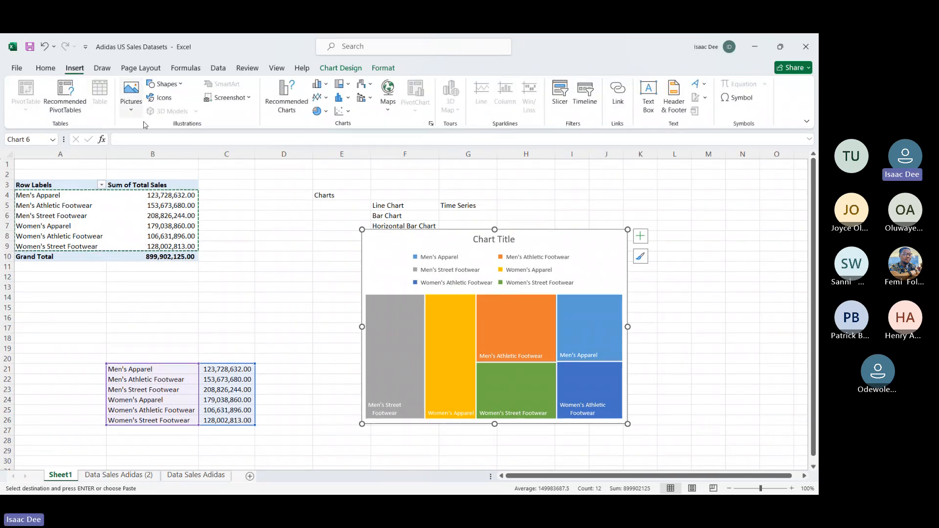
left_click(349, 98)
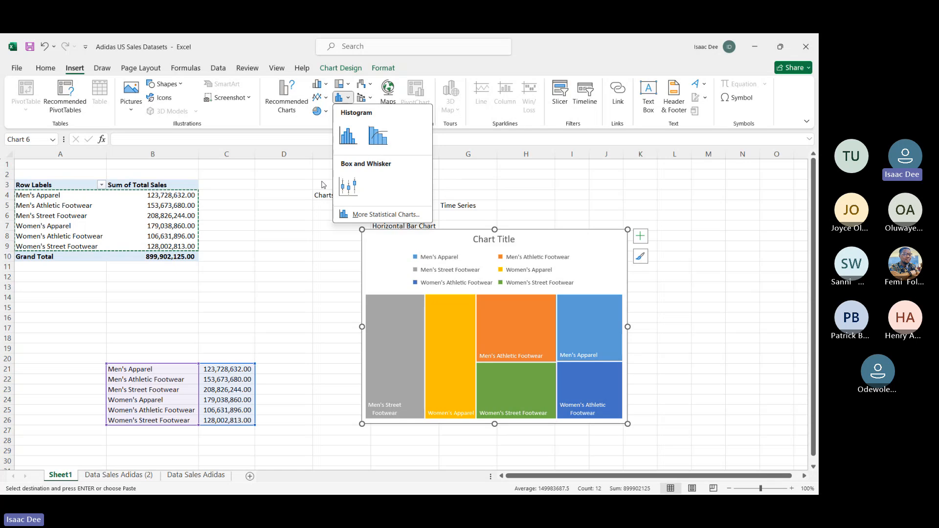
left_click(306, 130)
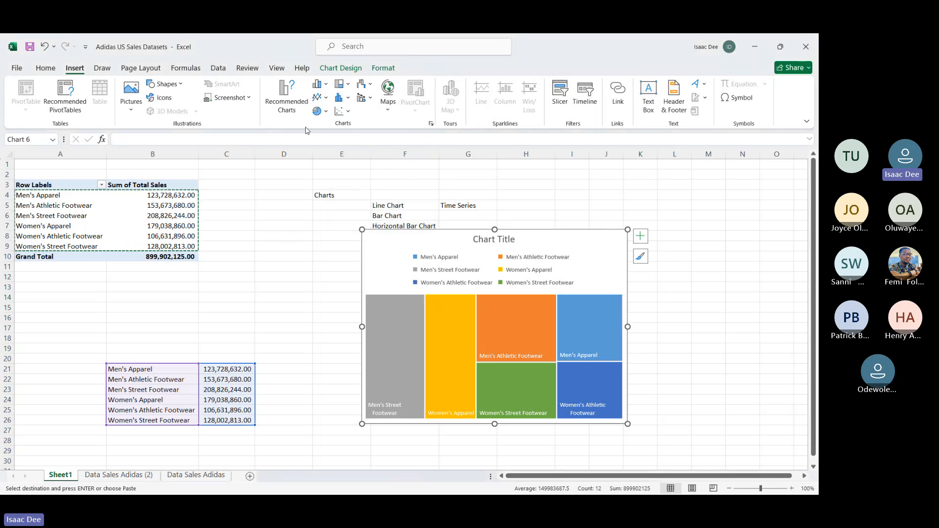
Step: Preview the recommended Clustered Bar, Clustered Column, Pie, Funnel and Pareto charts for the product sales without applying one
left_click(303, 101)
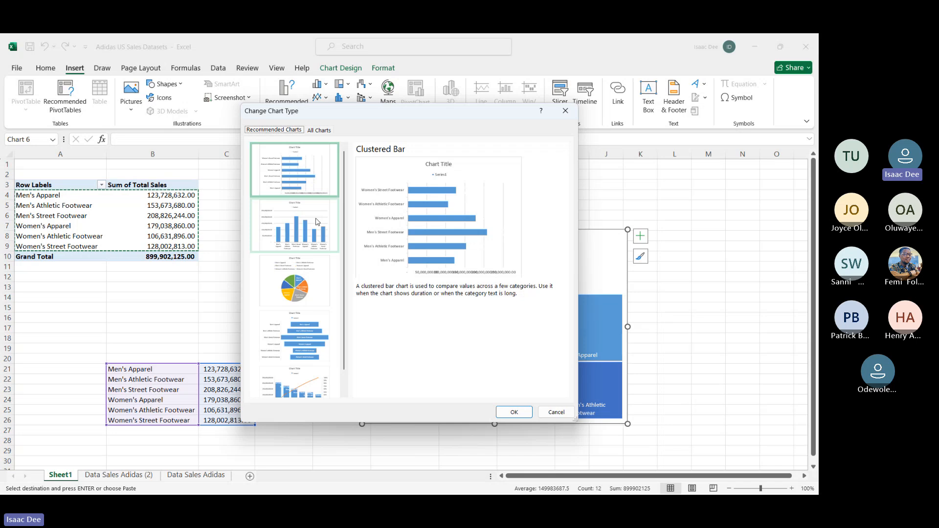
left_click(317, 223)
left_click(325, 291)
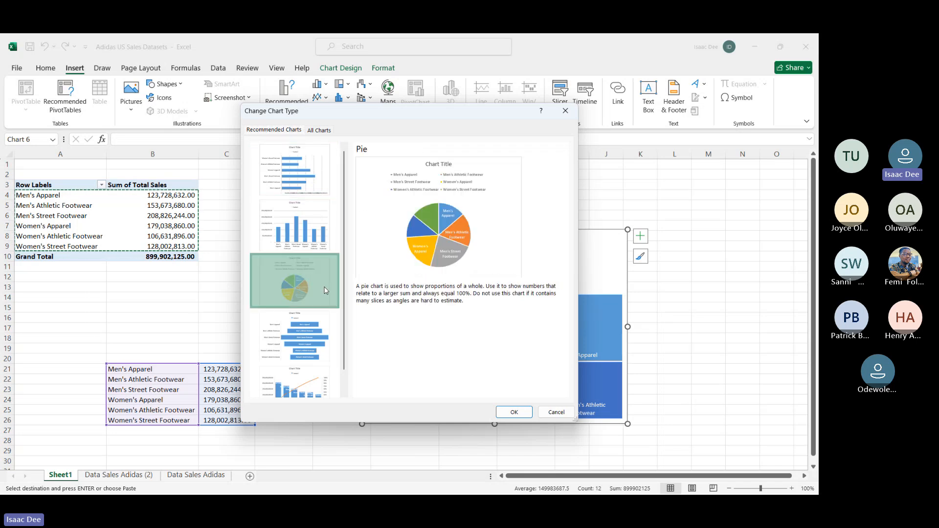
left_click(329, 330)
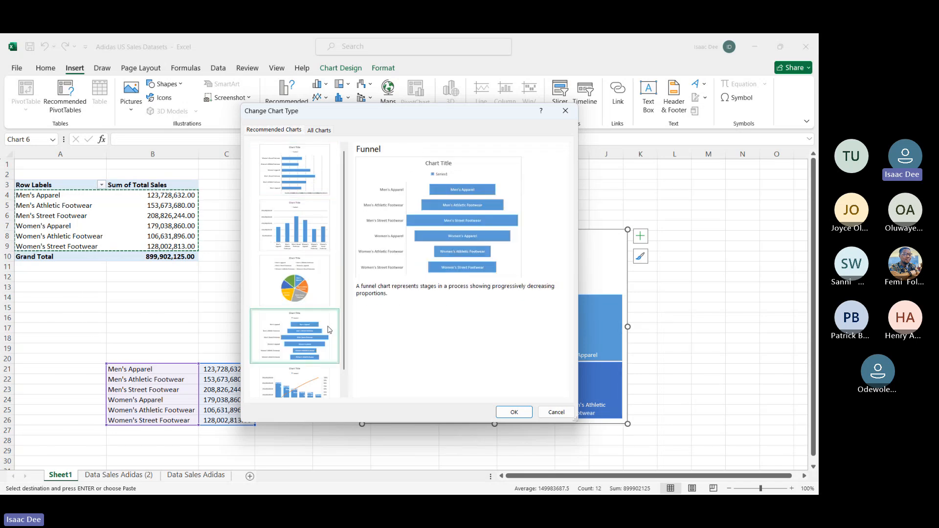
scroll(330, 330, "down", 1)
left_click(308, 362)
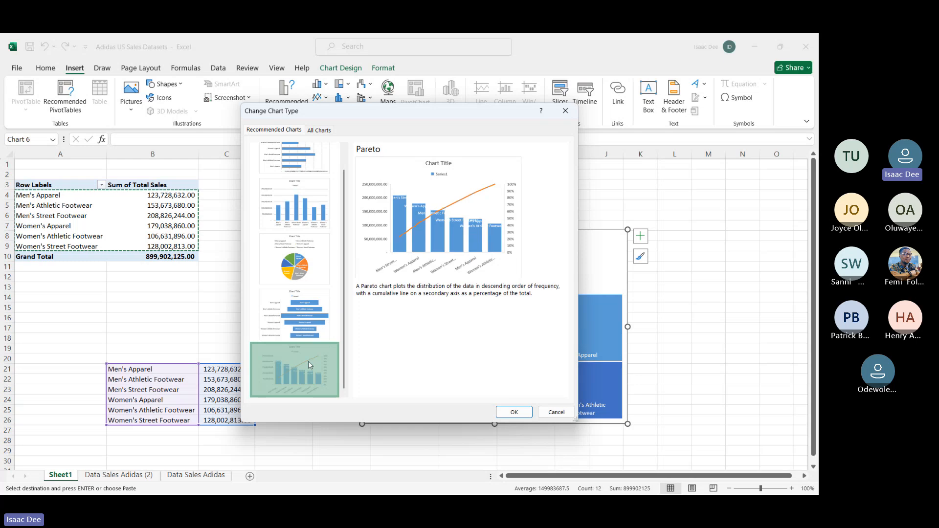
scroll(325, 274, "up", 1)
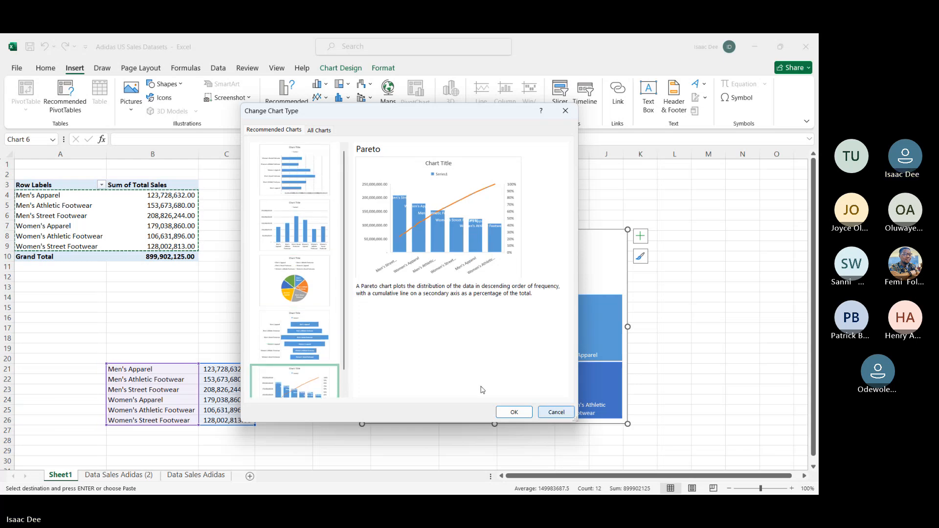
left_click(275, 176)
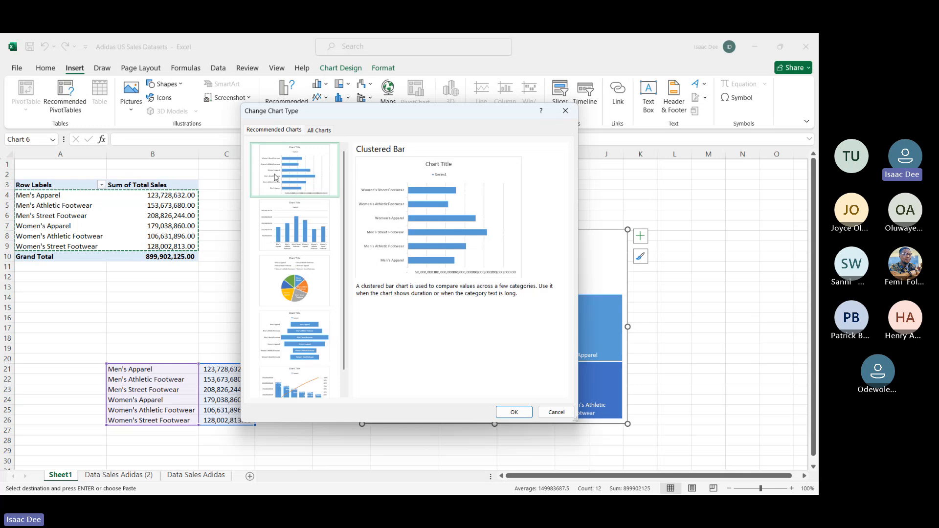
left_click(295, 235)
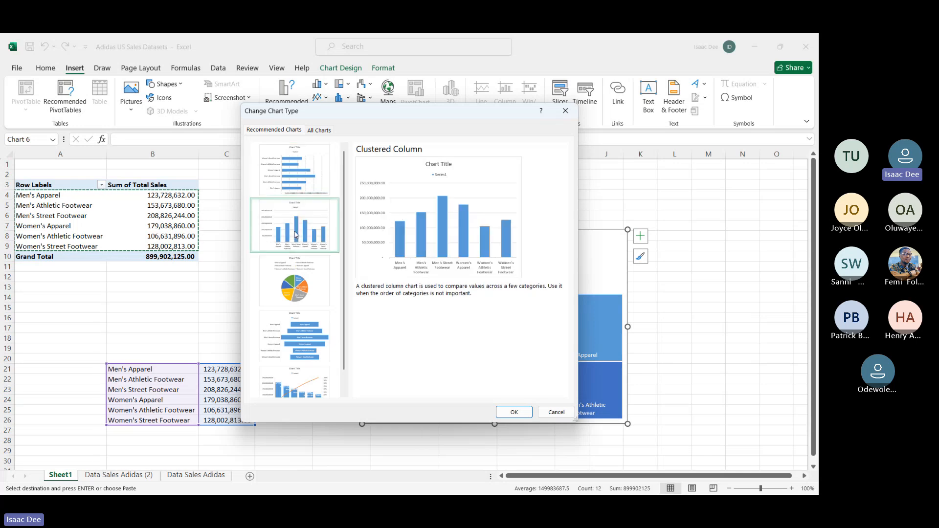
left_click(315, 299)
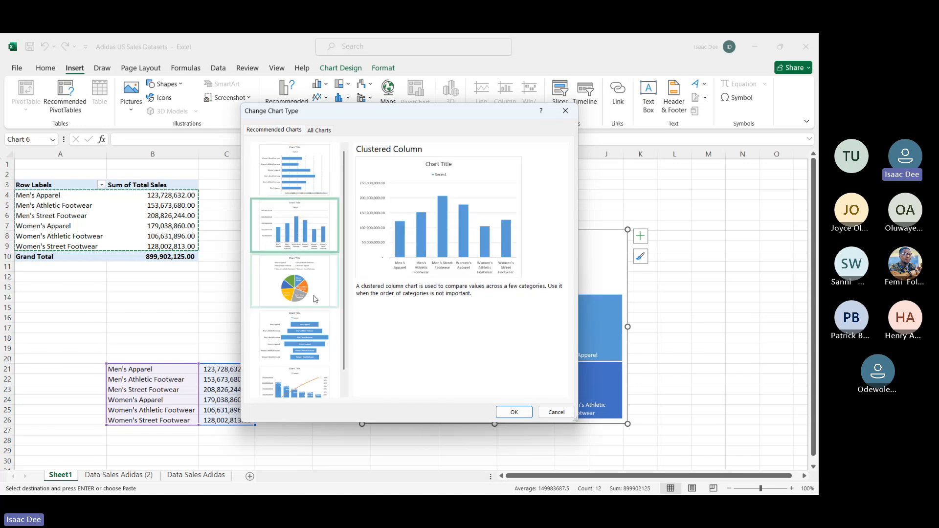
left_click(556, 414)
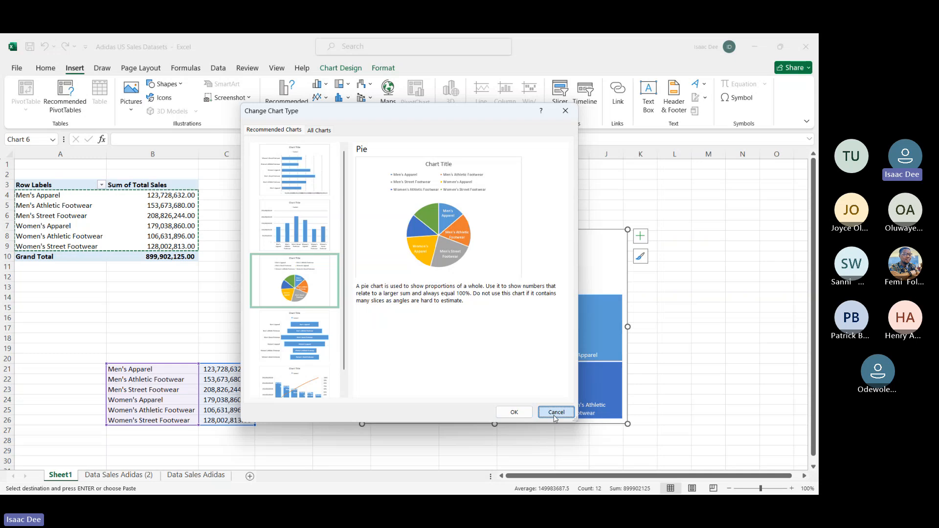
Step: Replace Product with Invoice Date in the PivotTable rows, keeping Sum of Total Sales as values
left_click(40, 196)
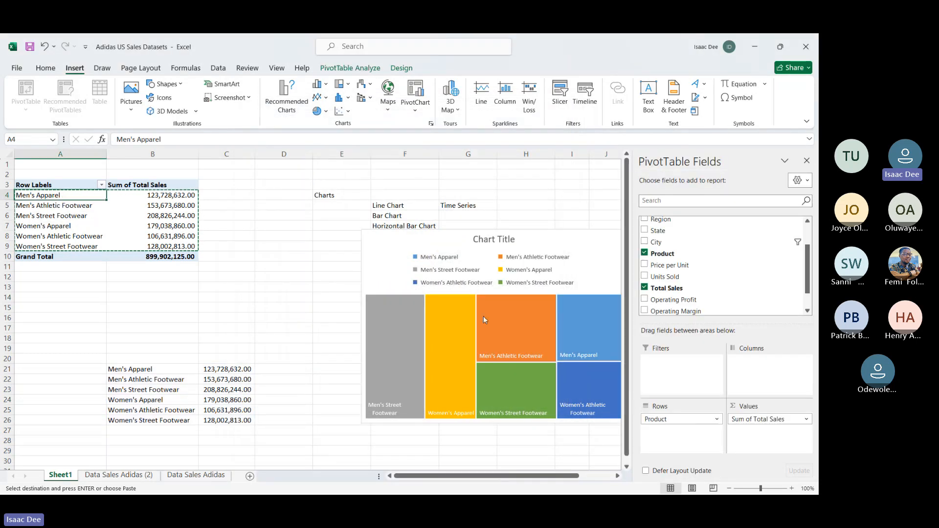
scroll(688, 261, "up", 2)
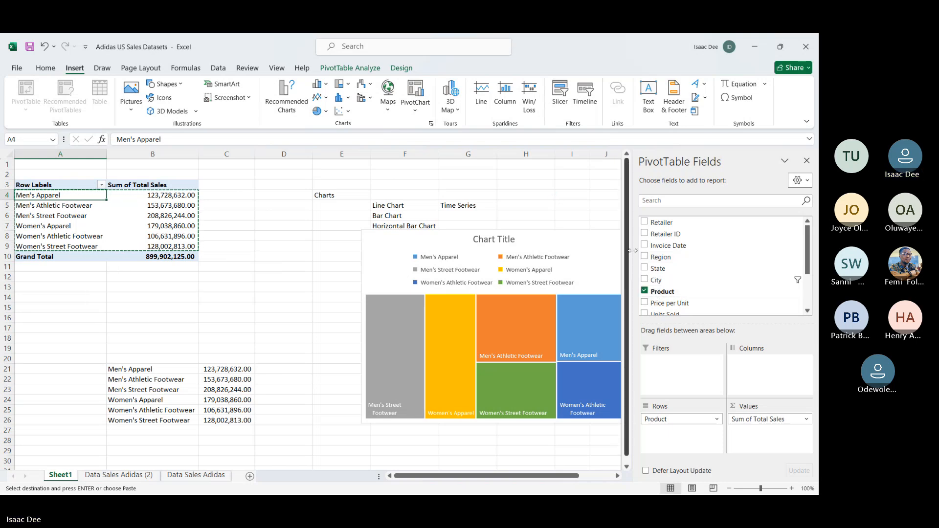
left_click_drag(680, 419, 518, 446)
left_click_drag(666, 246, 705, 441)
left_click(389, 296)
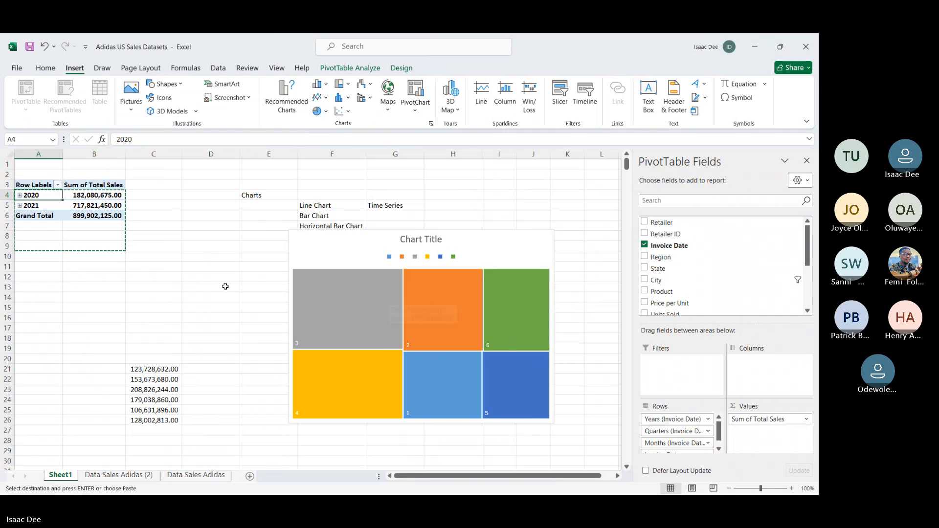
Step: Clear the worksheet around the PivotTable by deleting the Treemap chart, the chart list in D3:H17 and the copied figures in B18:D29
left_click(361, 247)
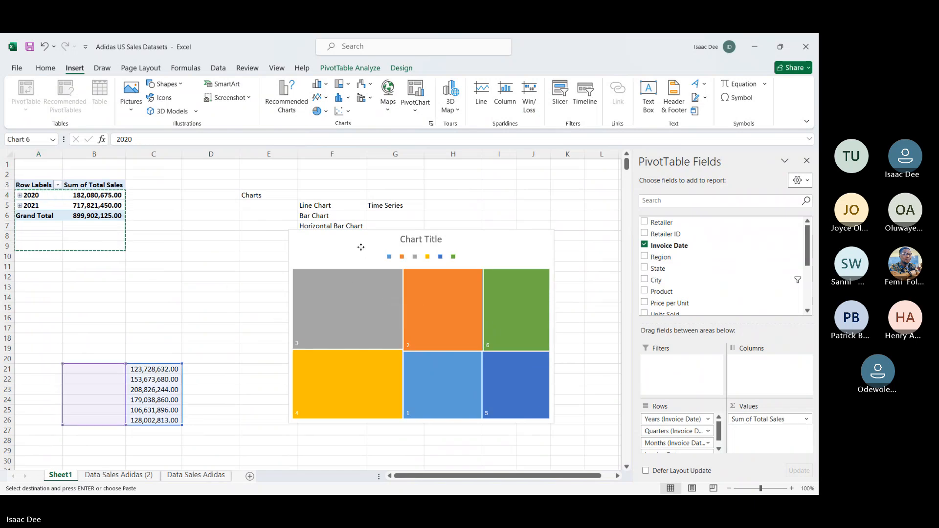
key("Delete")
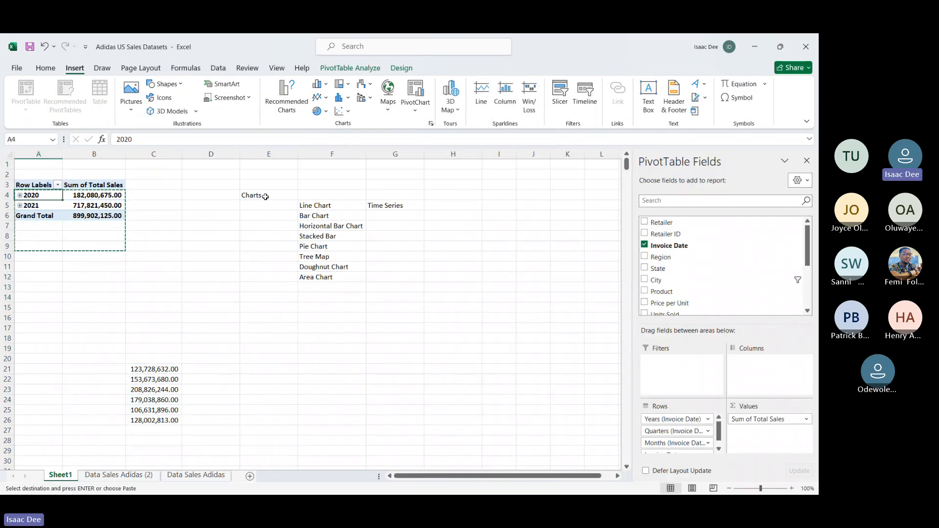
left_click_drag(222, 185, 429, 325)
key("Delete")
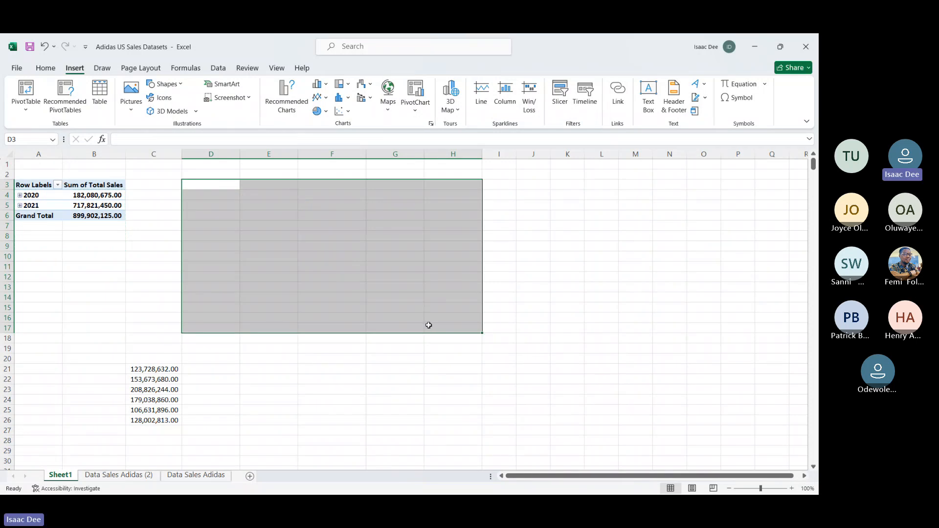
left_click_drag(81, 335, 183, 448)
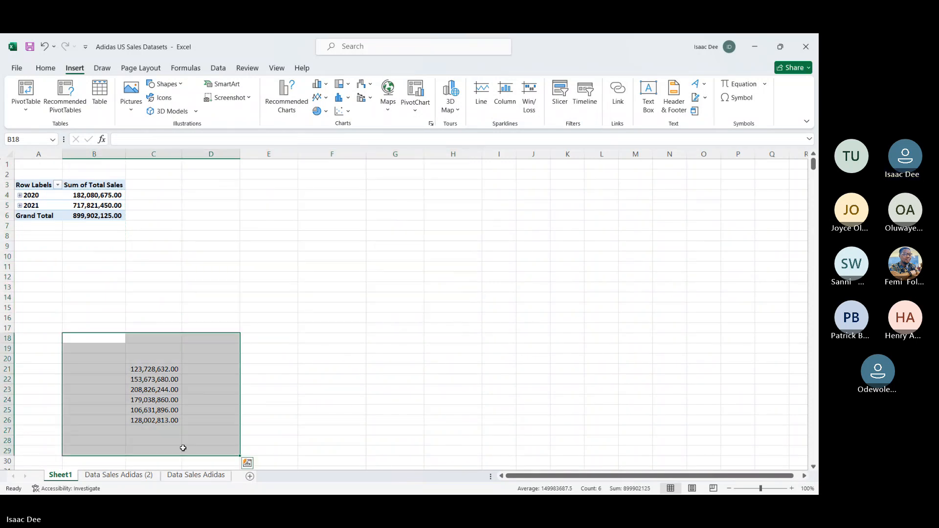
key("Delete")
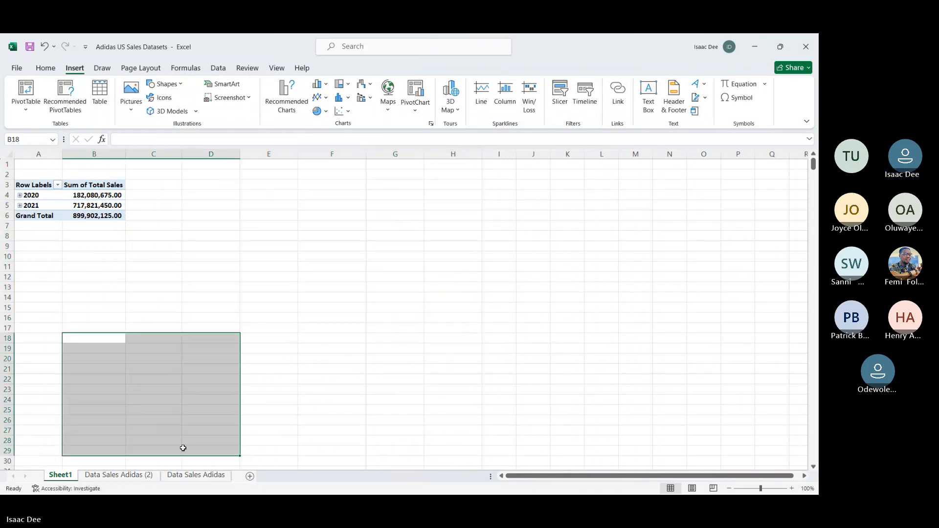
Step: Expand 2020 into quarters and its Qtr1 into months in the PivotTable
left_click(19, 195)
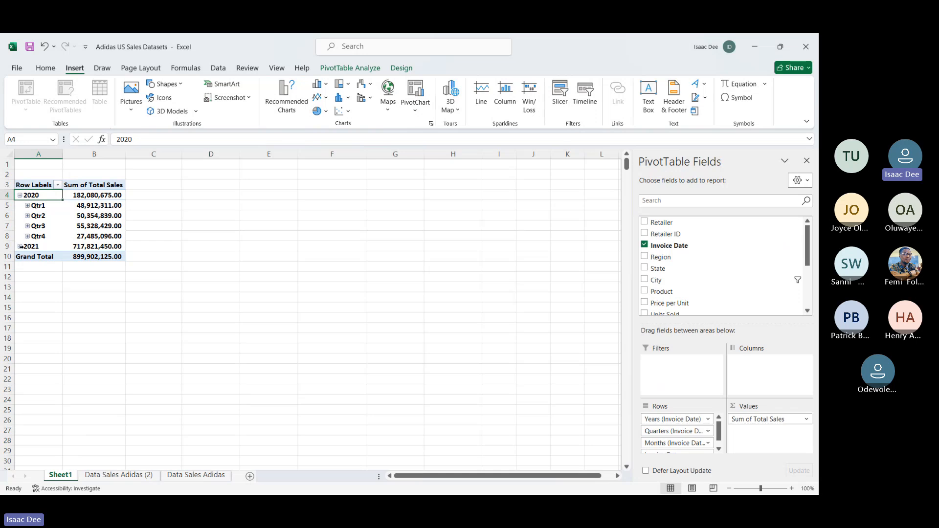
left_click(27, 206)
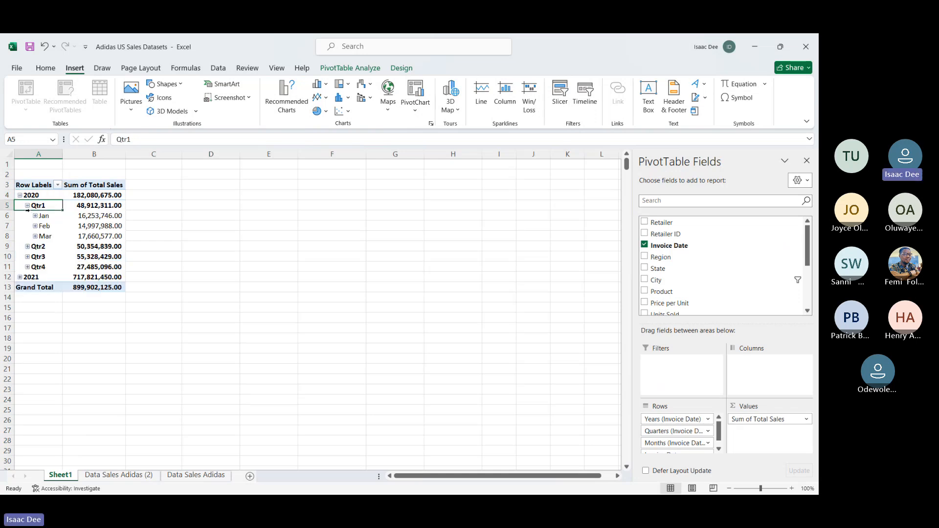
Step: Expand 2021 in the PivotTable and remove the Years, Quarters and Months fields from the rows, keeping only Invoice Date
left_click(19, 277)
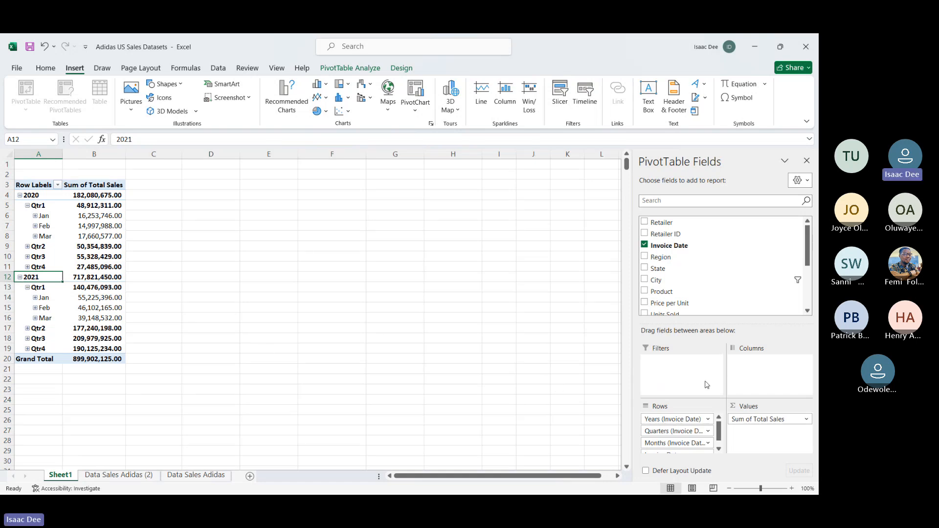
left_click(719, 449)
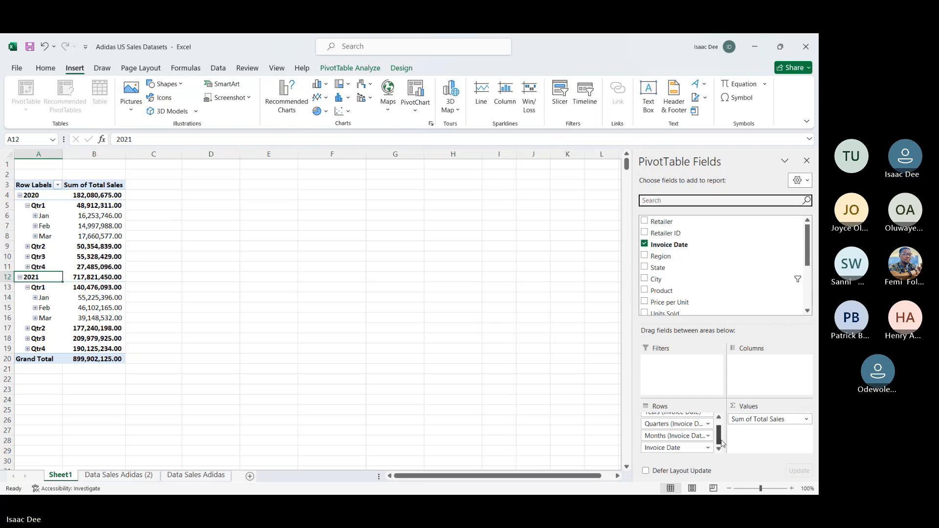
left_click_drag(720, 439, 720, 418)
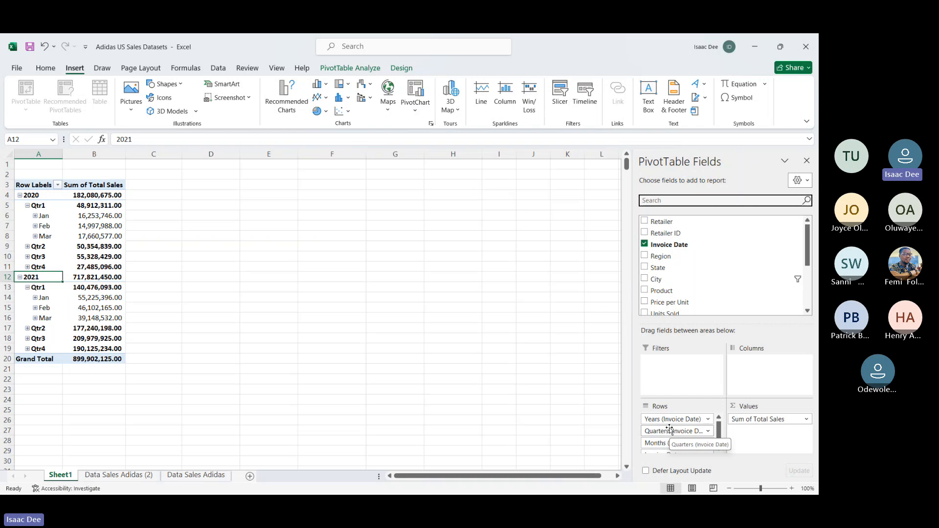
left_click_drag(670, 419, 535, 442)
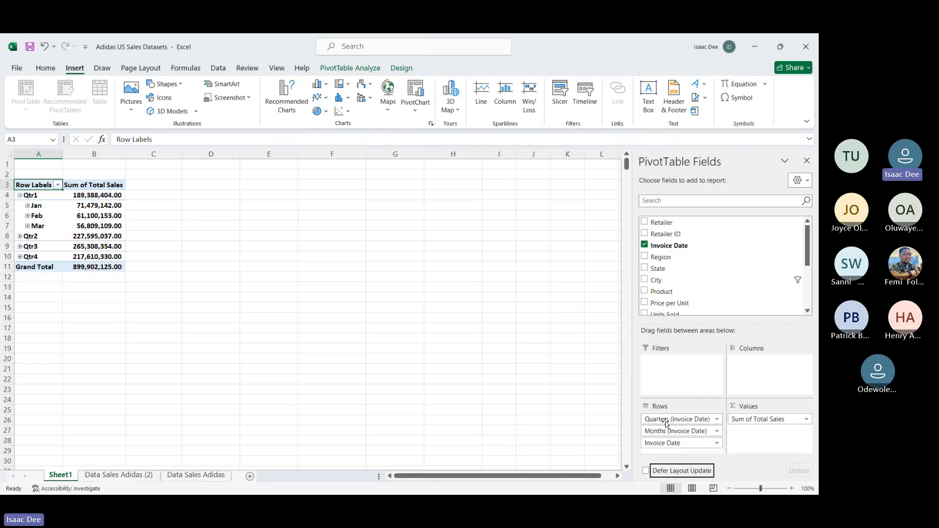
left_click_drag(667, 424, 524, 438)
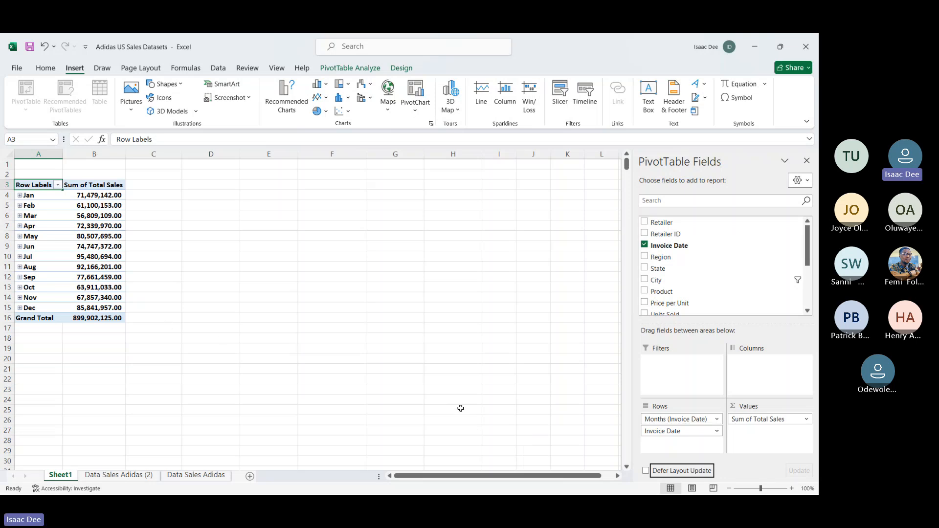
left_click_drag(649, 419, 509, 415)
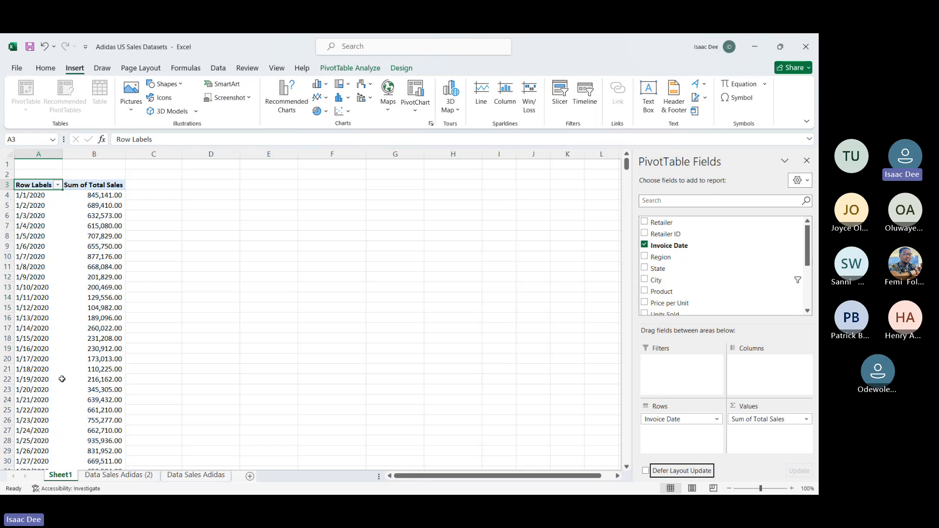
Step: Insert a Line PivotChart from the daily invoice dates and their total sales in A4:B727, excluding the Grand Total row
scroll(101, 388, "down", 20)
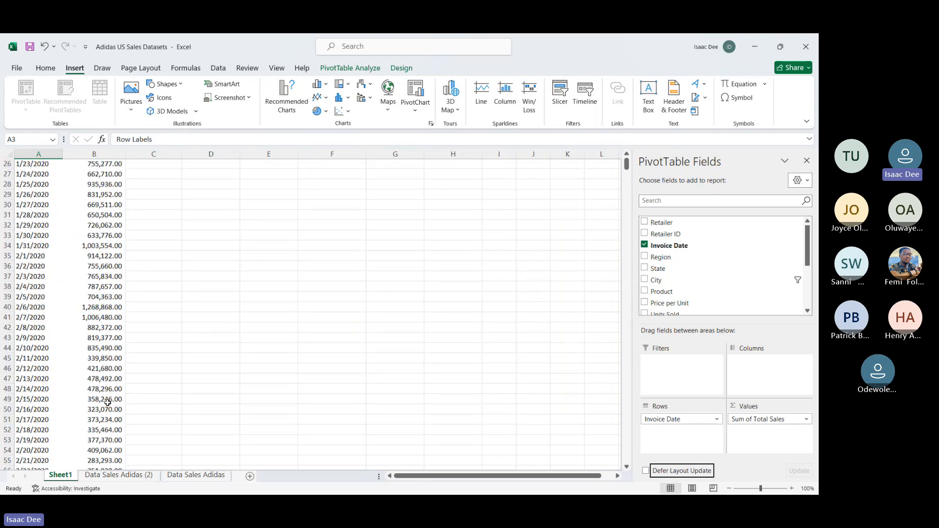
scroll(107, 403, "up", 20)
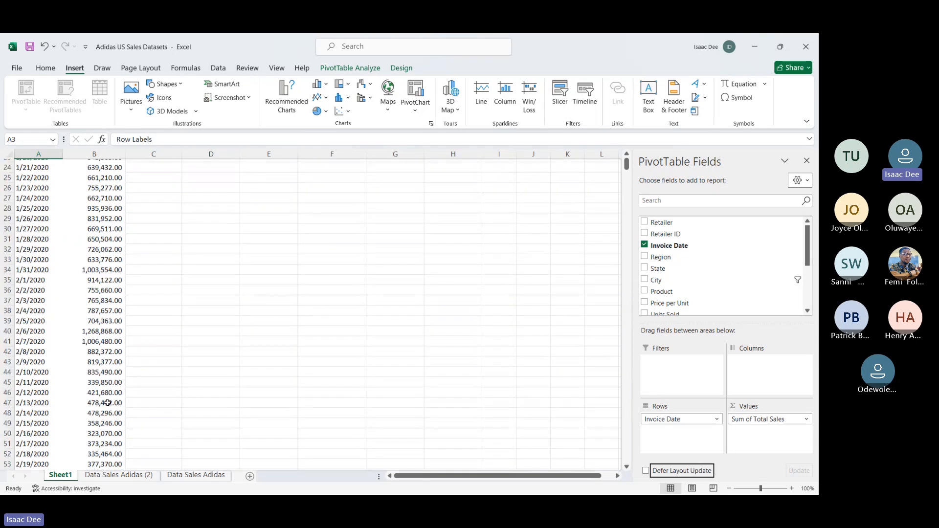
left_click(38, 196)
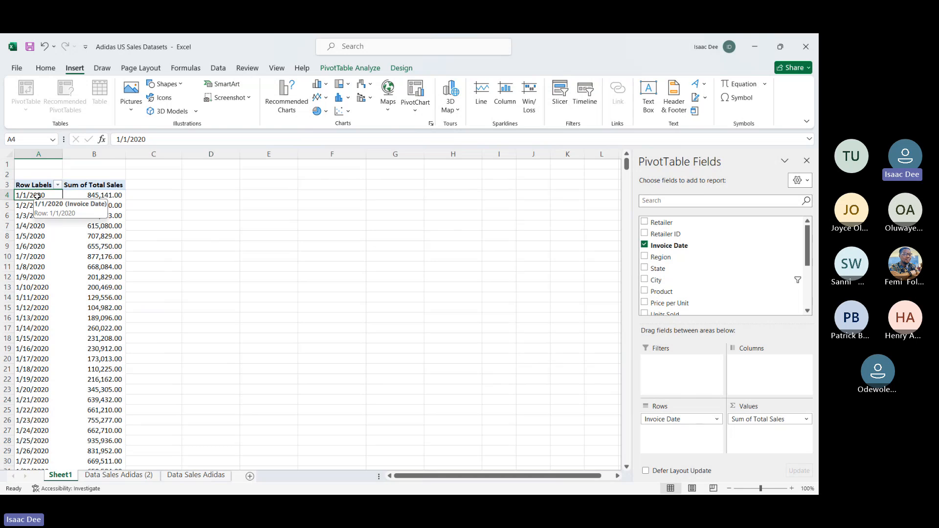
key("ctrl+shift+Right")
key("ctrl+shift+Down")
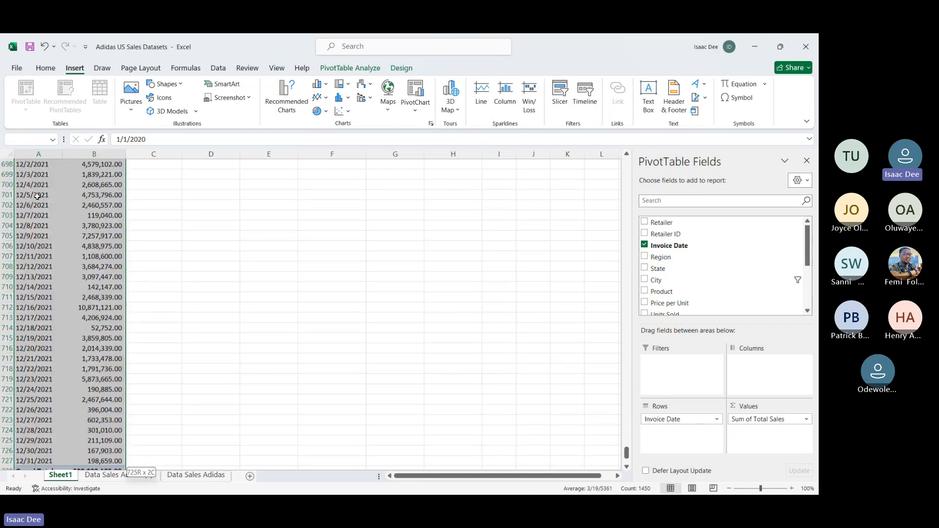
key("shift+Up")
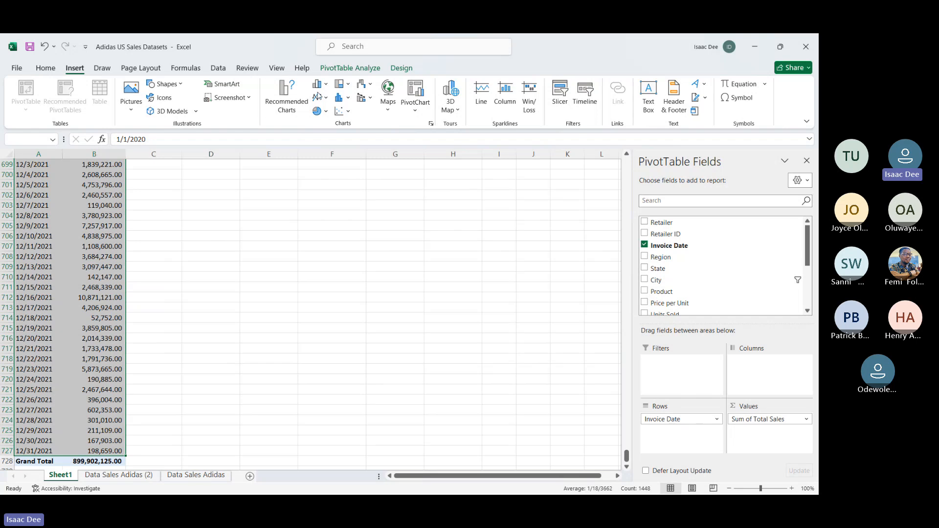
left_click(297, 104)
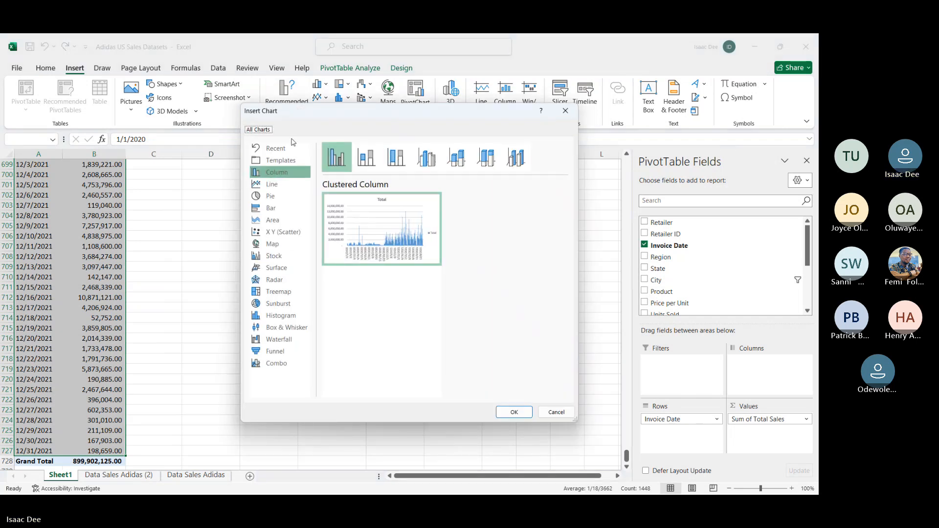
left_click(285, 187)
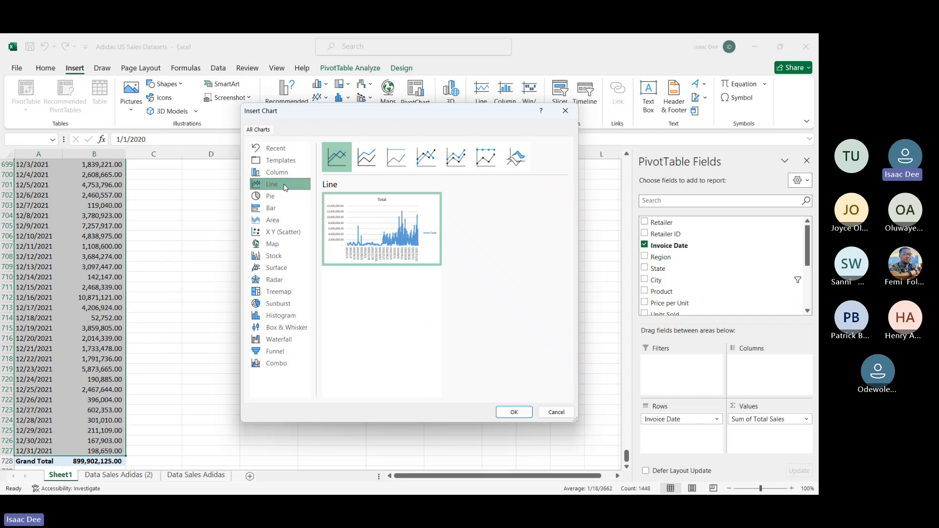
left_click(513, 411)
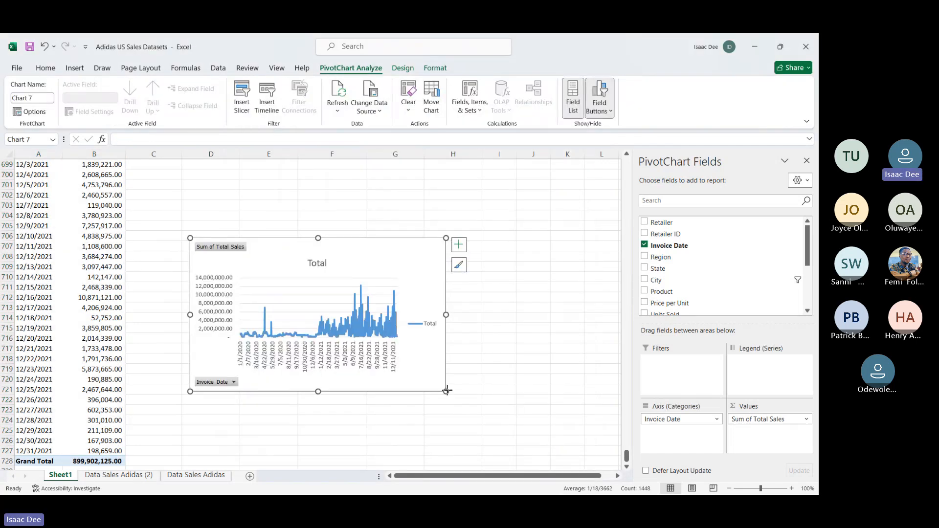
Step: Enlarge the line chart to span about columns D to O and move it up beside the daily sales rows
left_click_drag(445, 392, 595, 458)
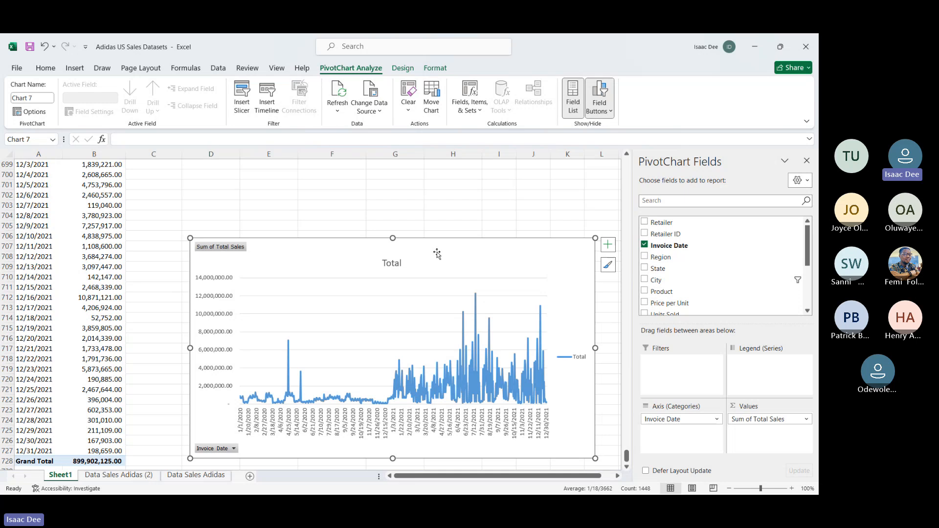
left_click_drag(437, 252, 435, 185)
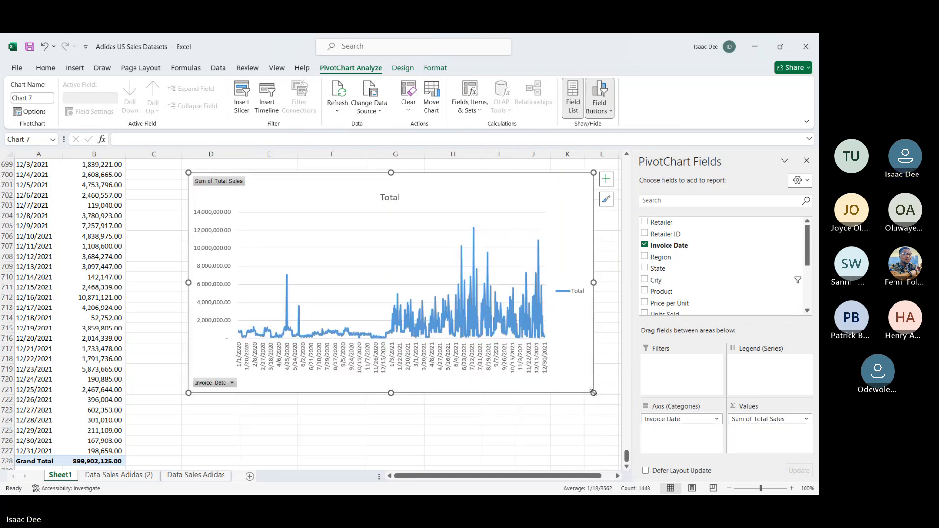
left_click_drag(624, 415, 685, 455)
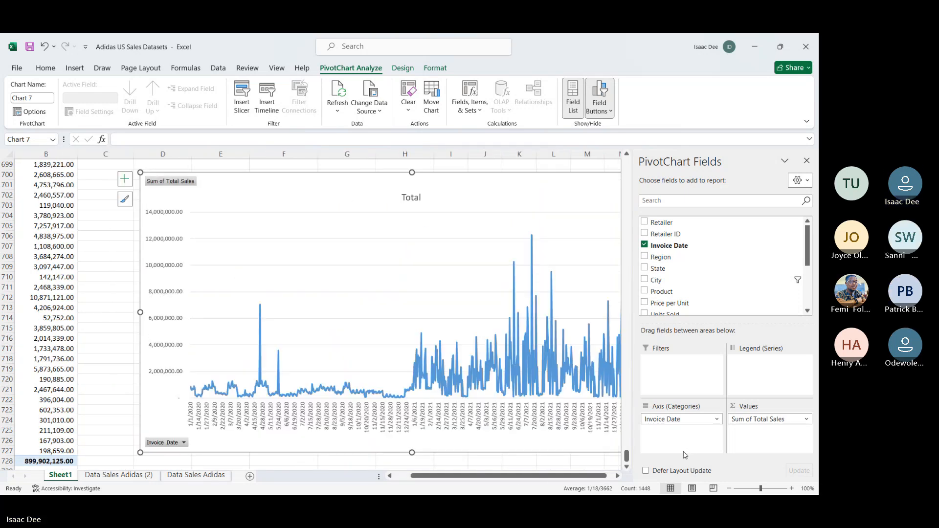
Step: Examine the line chart's daily total sales for peaks and for the trend across 2020 and 2021
scroll(495, 424, "right", 4)
scroll(495, 423, "down", 1)
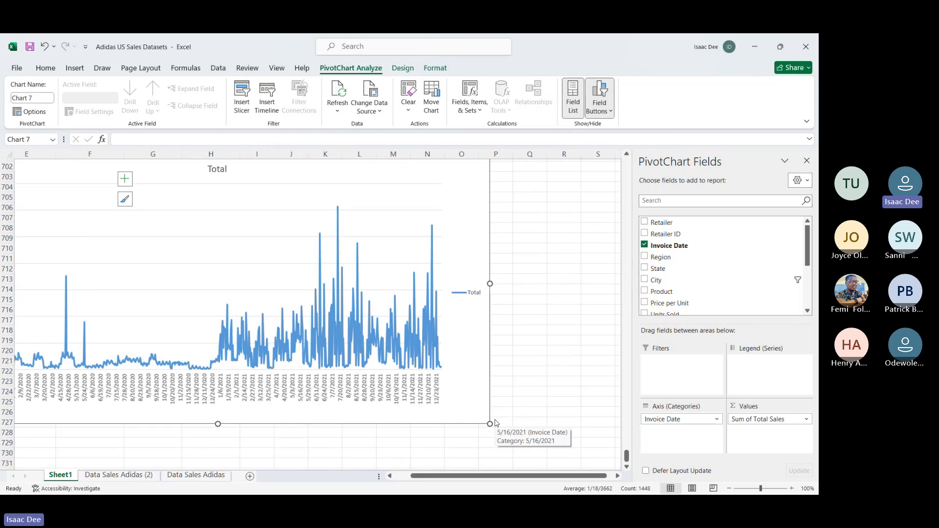
scroll(495, 424, "left", 2)
mouse_move(190, 279)
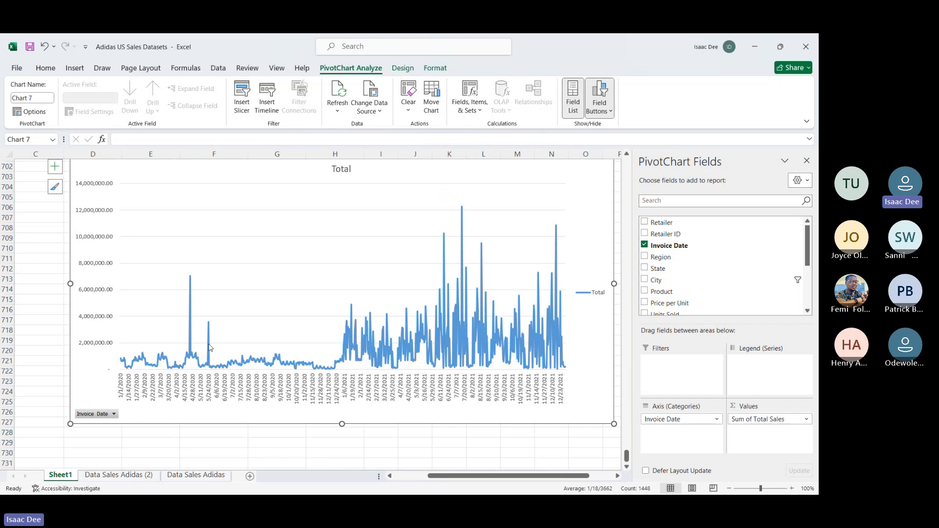
mouse_move(208, 326)
scroll(499, 290, "right", 2)
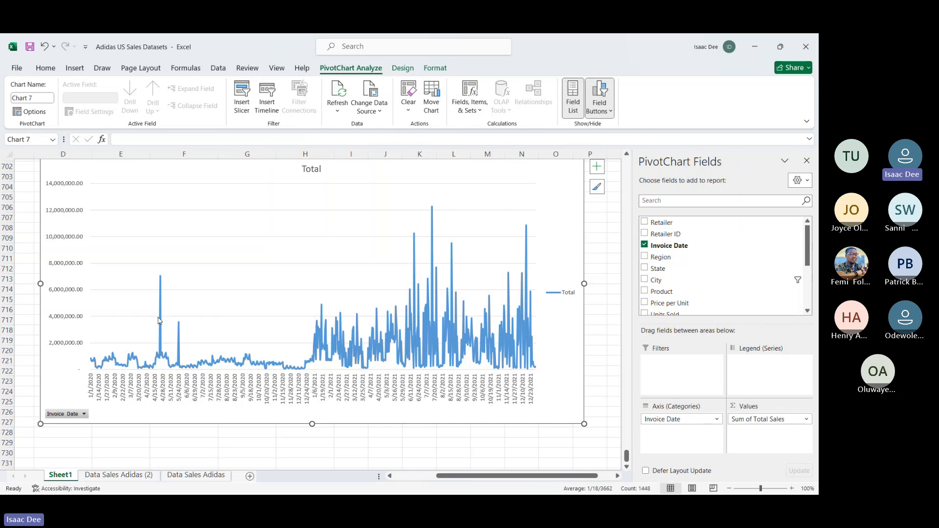
mouse_move(163, 308)
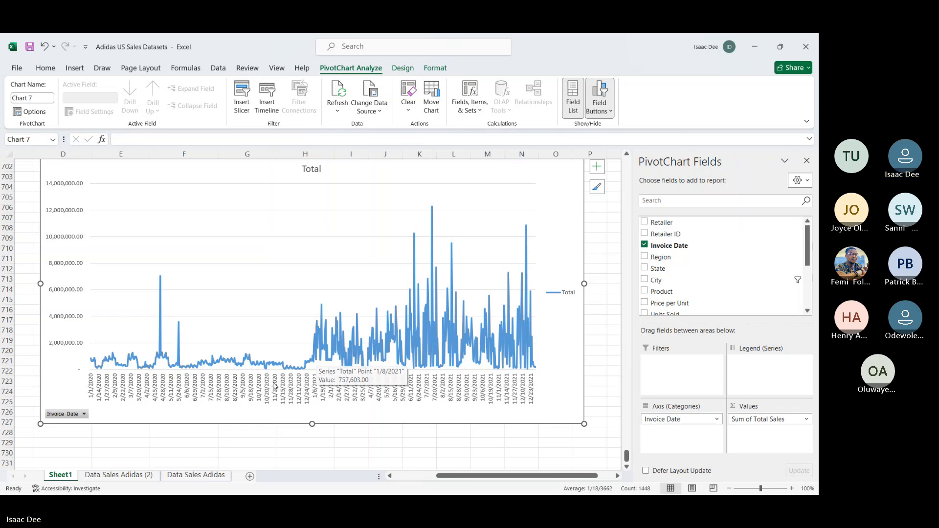
scroll(381, 329, "up", 2)
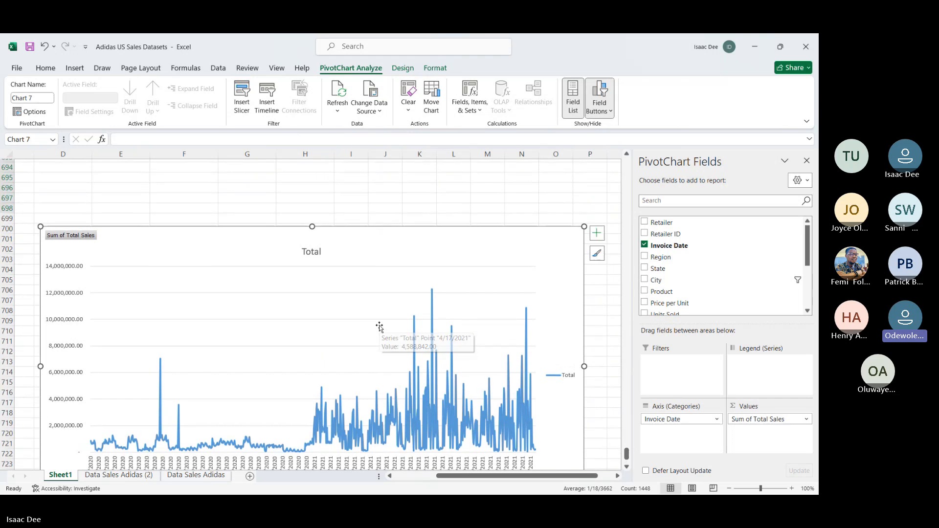
scroll(381, 329, "down", 1)
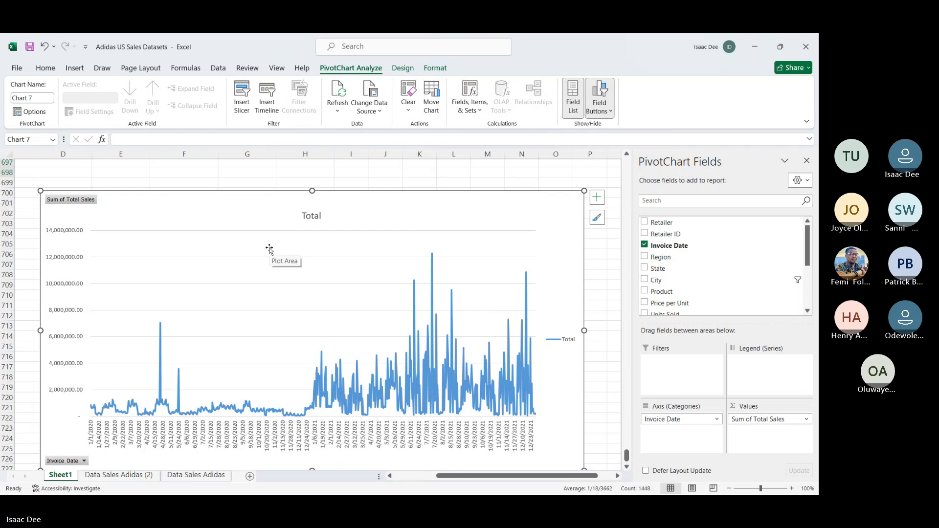
Step: Review the source records on the Data Sales Adidas (2) sheet, including the Invoice Date, Price per Unit, Units Sold and Total Sales columns
left_click(116, 475)
scroll(213, 403, "down", 20)
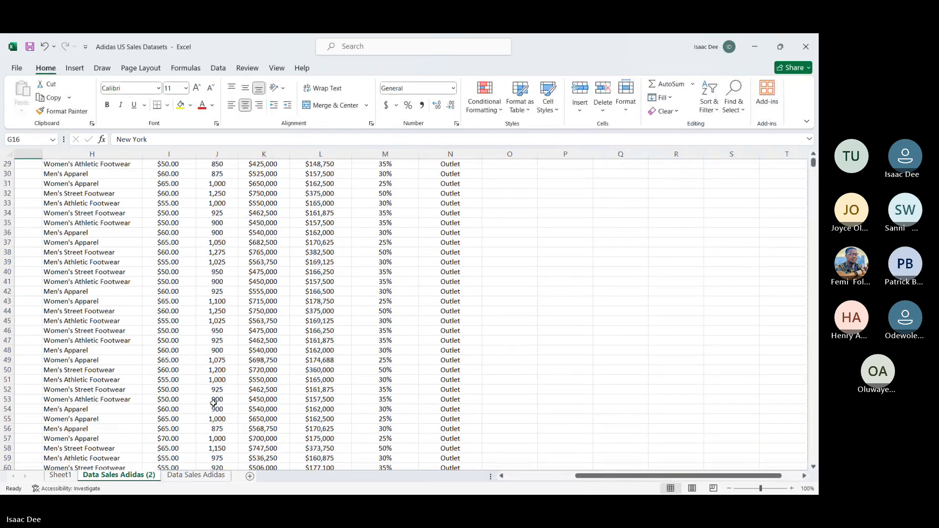
scroll(214, 403, "down", 3)
scroll(213, 403, "left", 6)
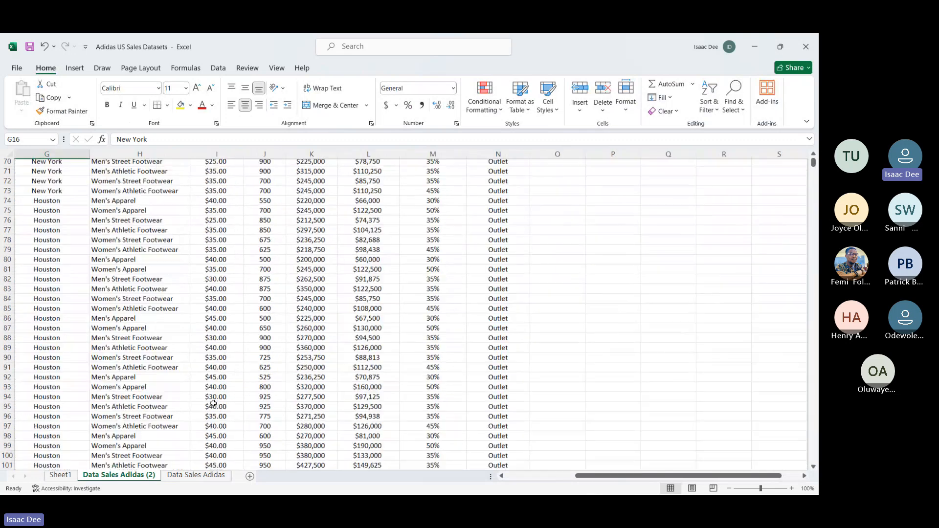
scroll(213, 403, "left", 1)
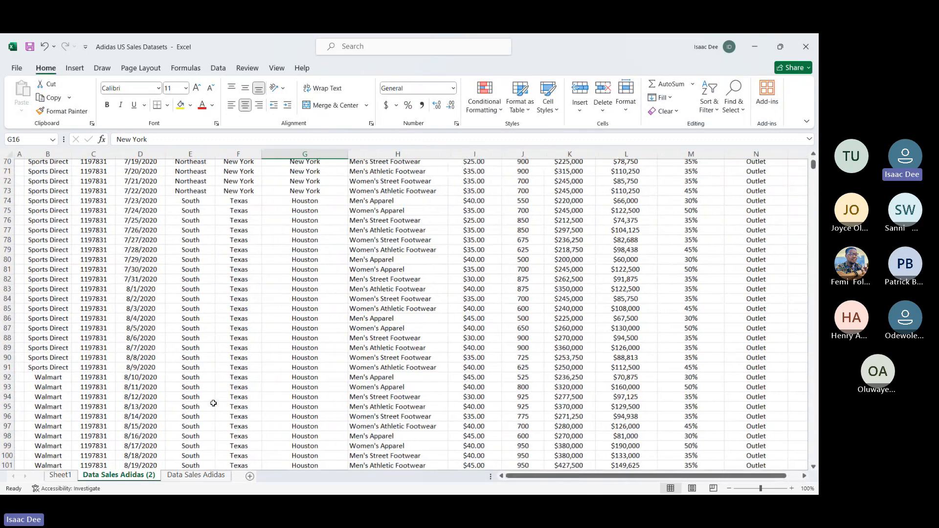
scroll(213, 403, "up", 12)
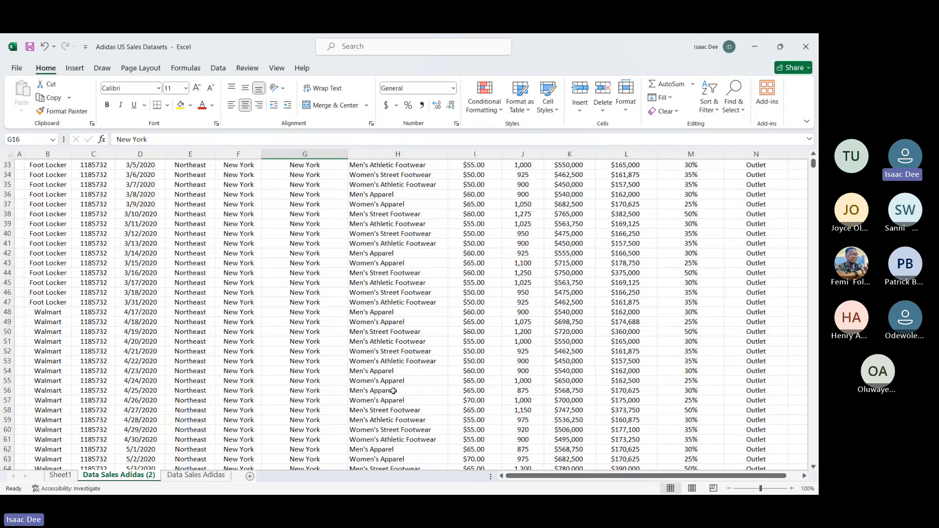
scroll(394, 391, "right", 3)
scroll(394, 391, "up", 11)
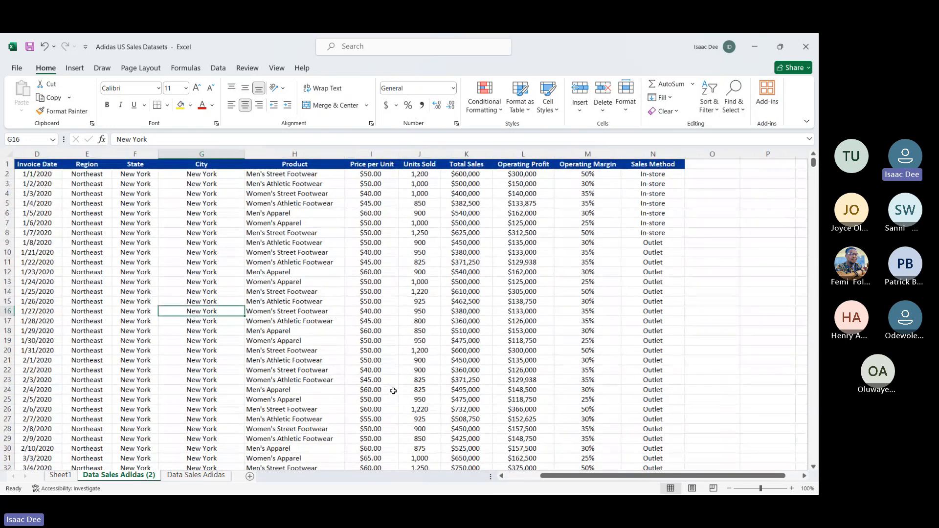
scroll(393, 391, "left", 2)
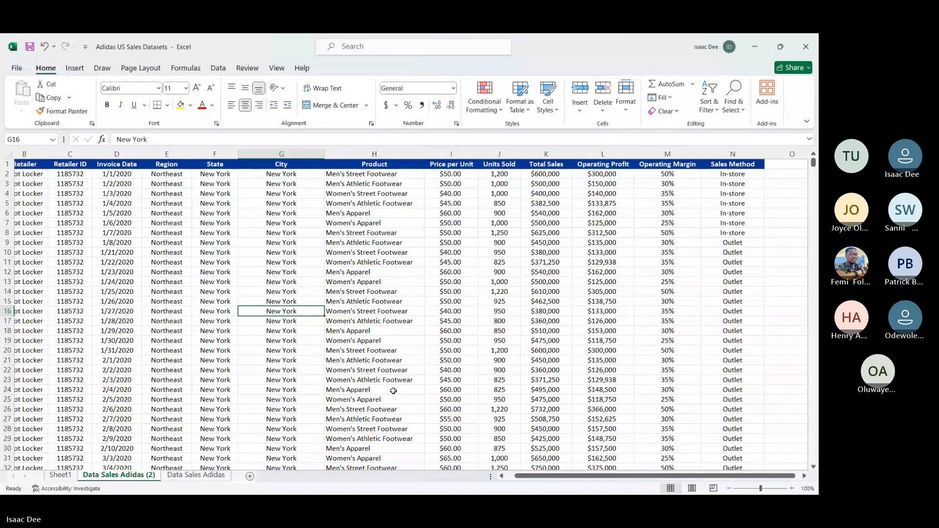
left_click(453, 408)
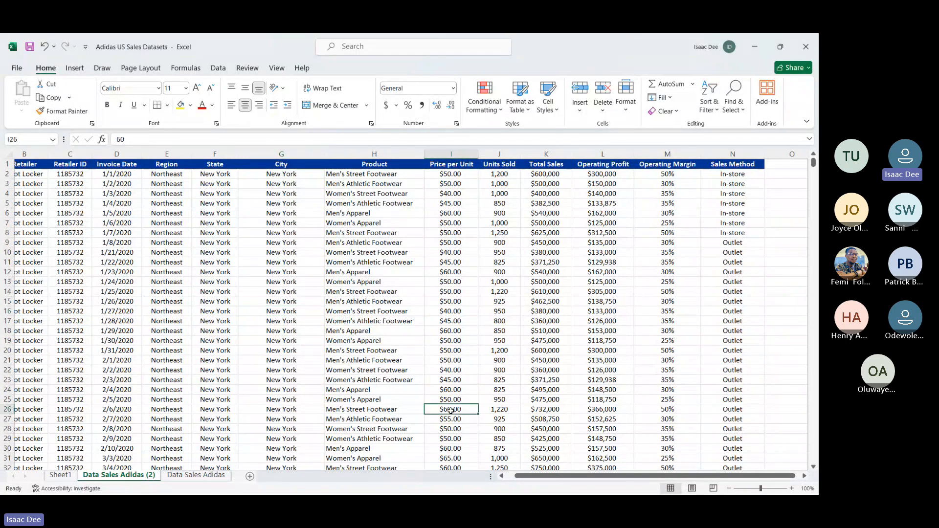
left_click(497, 389)
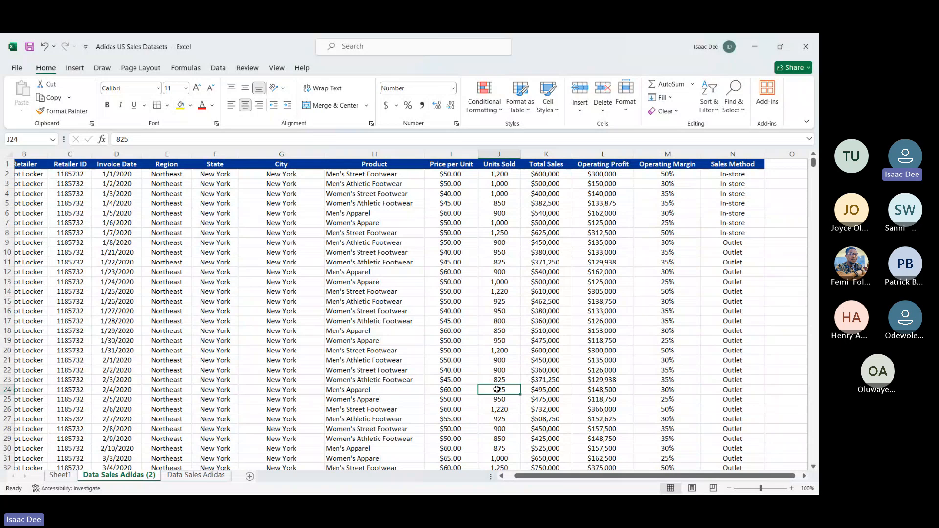
scroll(497, 389, "left", 2)
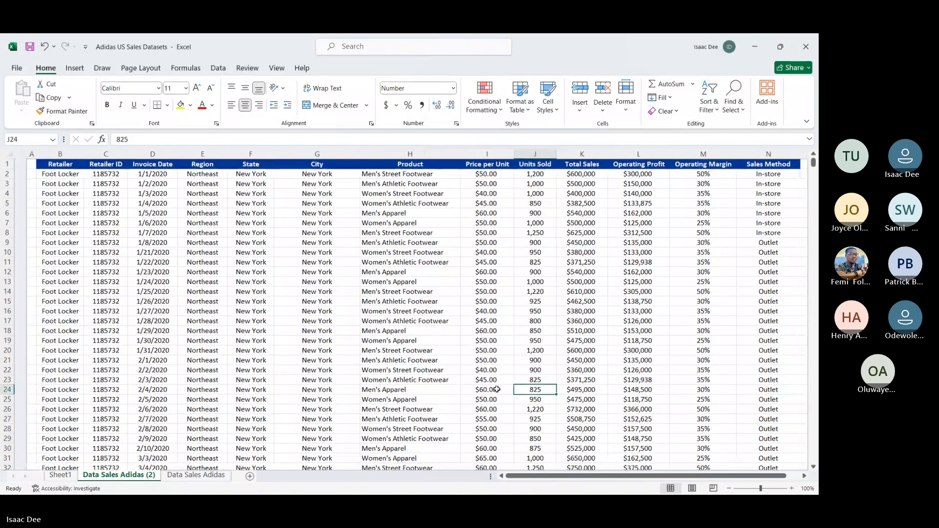
scroll(498, 390, "right", 1)
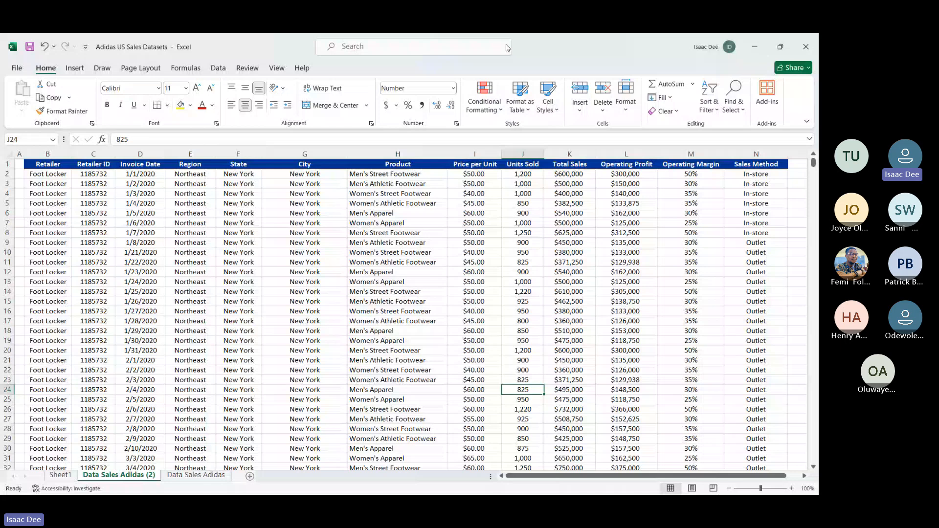
Step: Switch to the Microsoft Teams meeting window and show the meeting chat
key("alt+Tab")
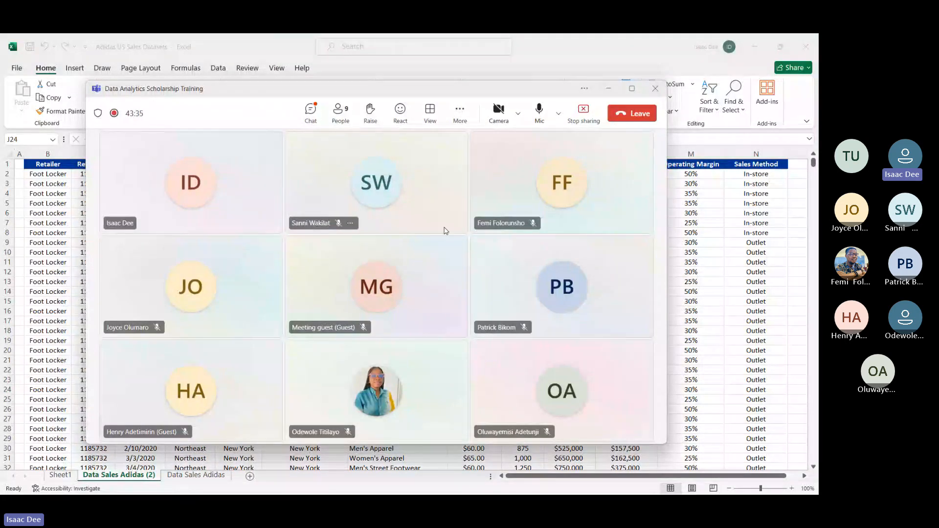
left_click(311, 110)
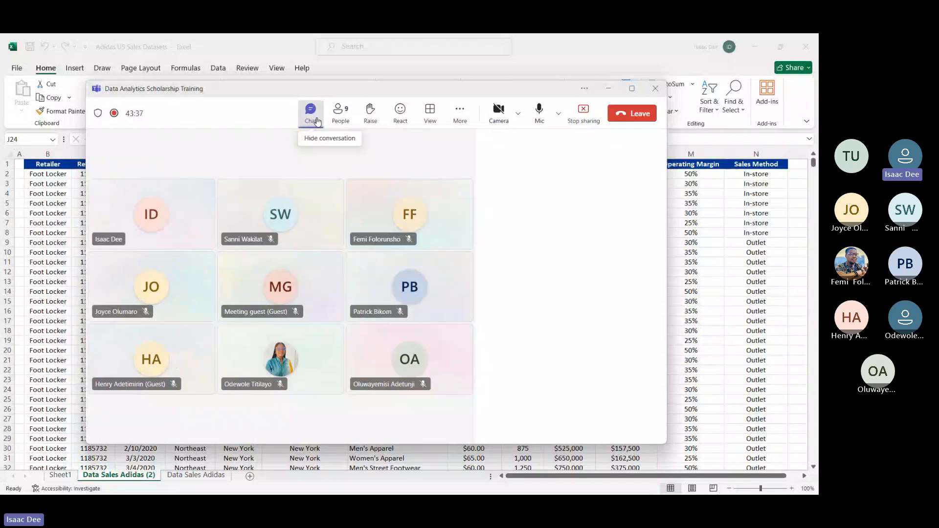